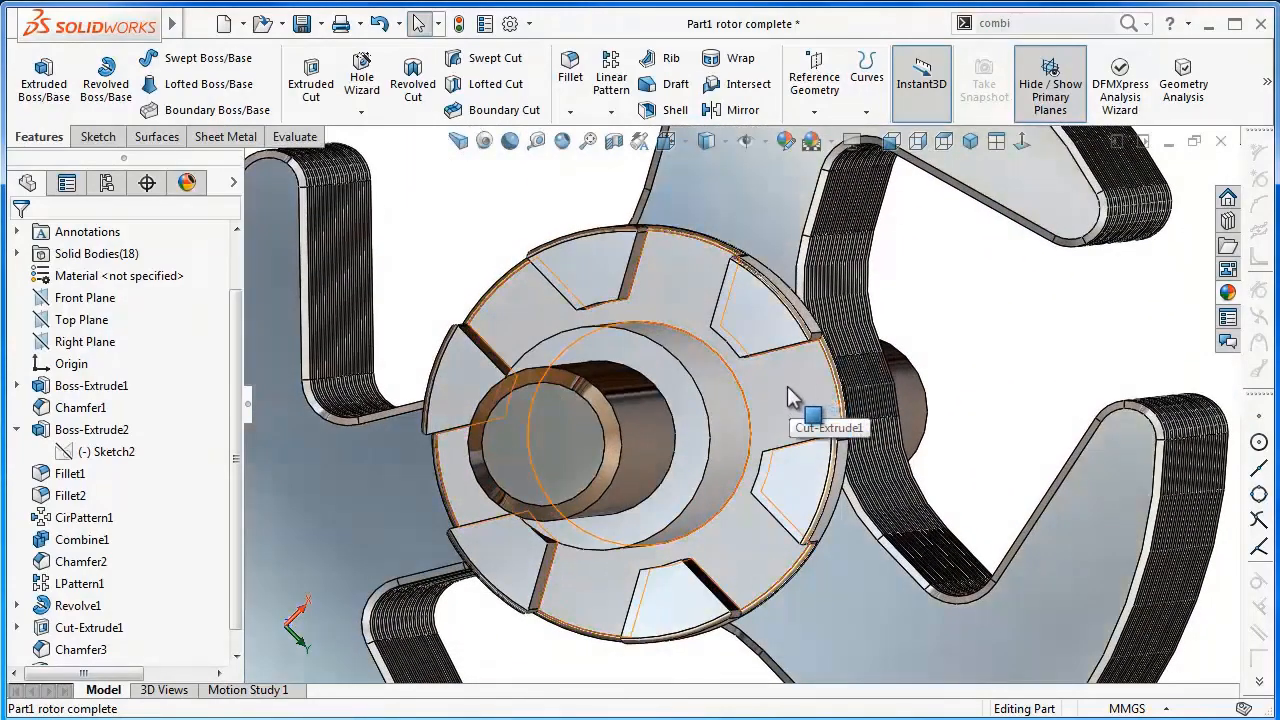
- Start a sketch on the hub's slotted flat face and view the face straight on
left_click(787, 395)
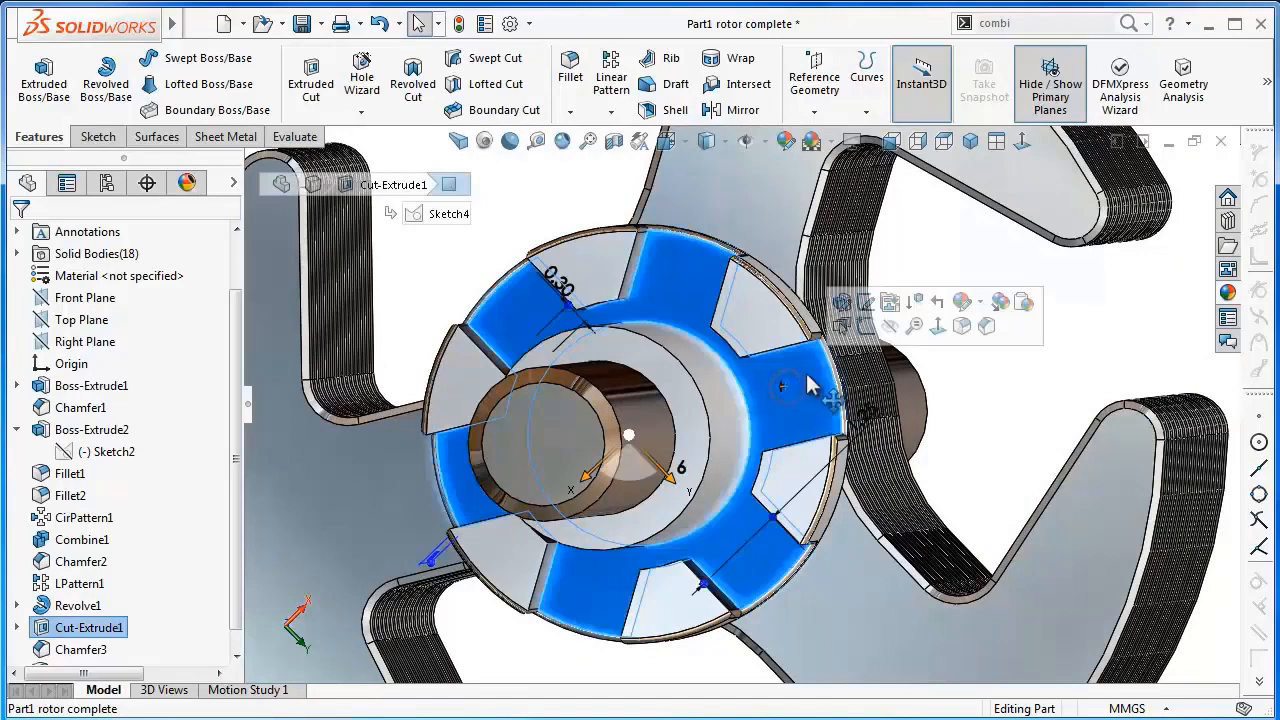
left_click(866, 327)
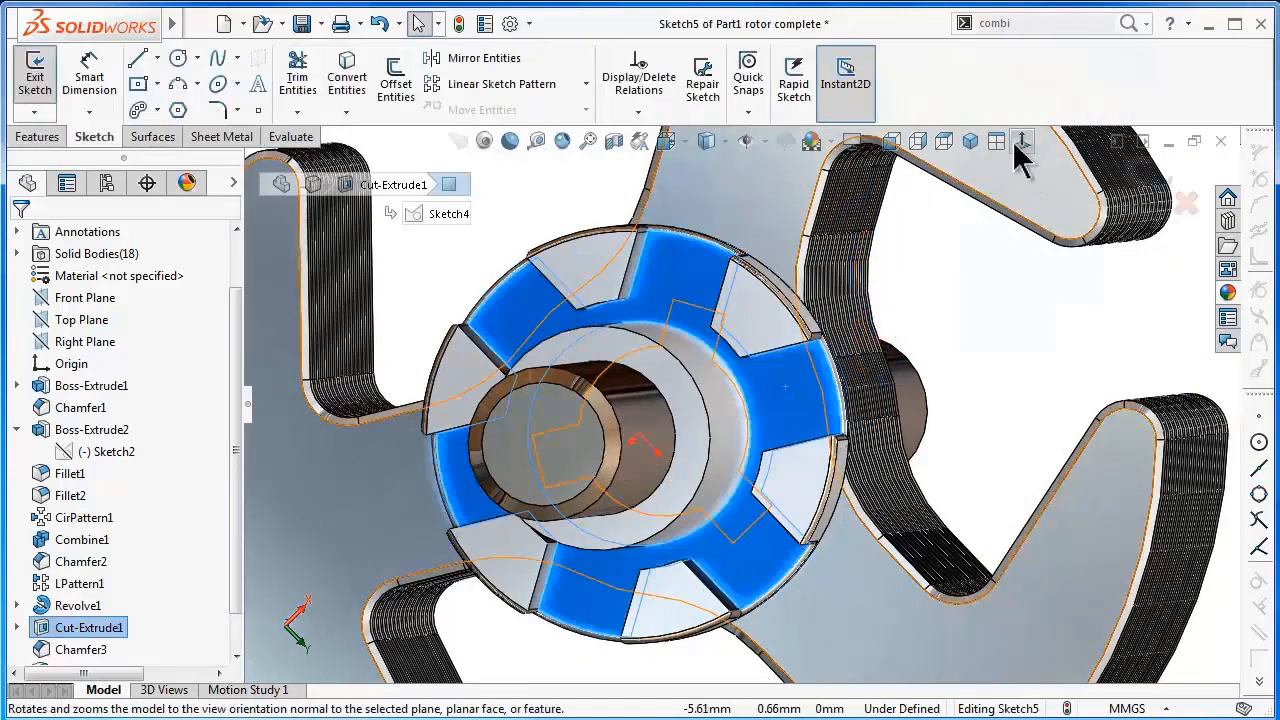
left_click(1021, 142)
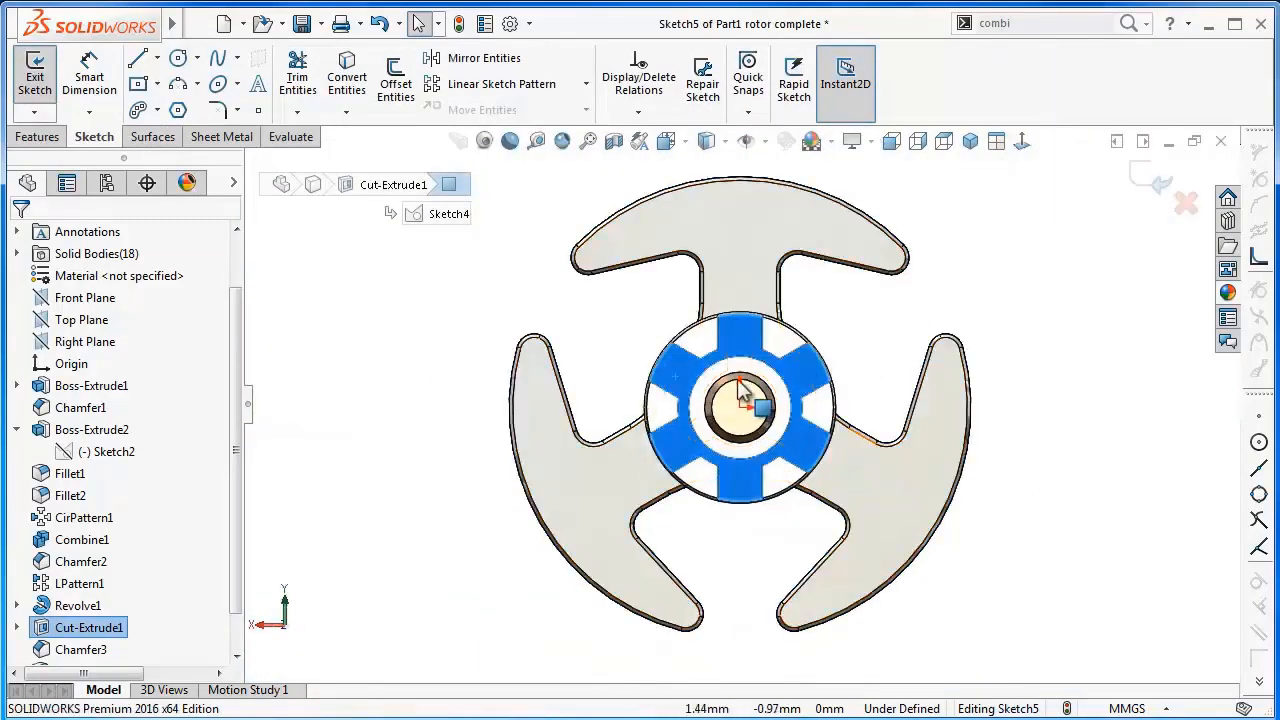
- Convert the circular inner edge of the slotted face into a sketch circle
scroll(740, 380, "down", 4)
scroll(741, 372, "down", 5)
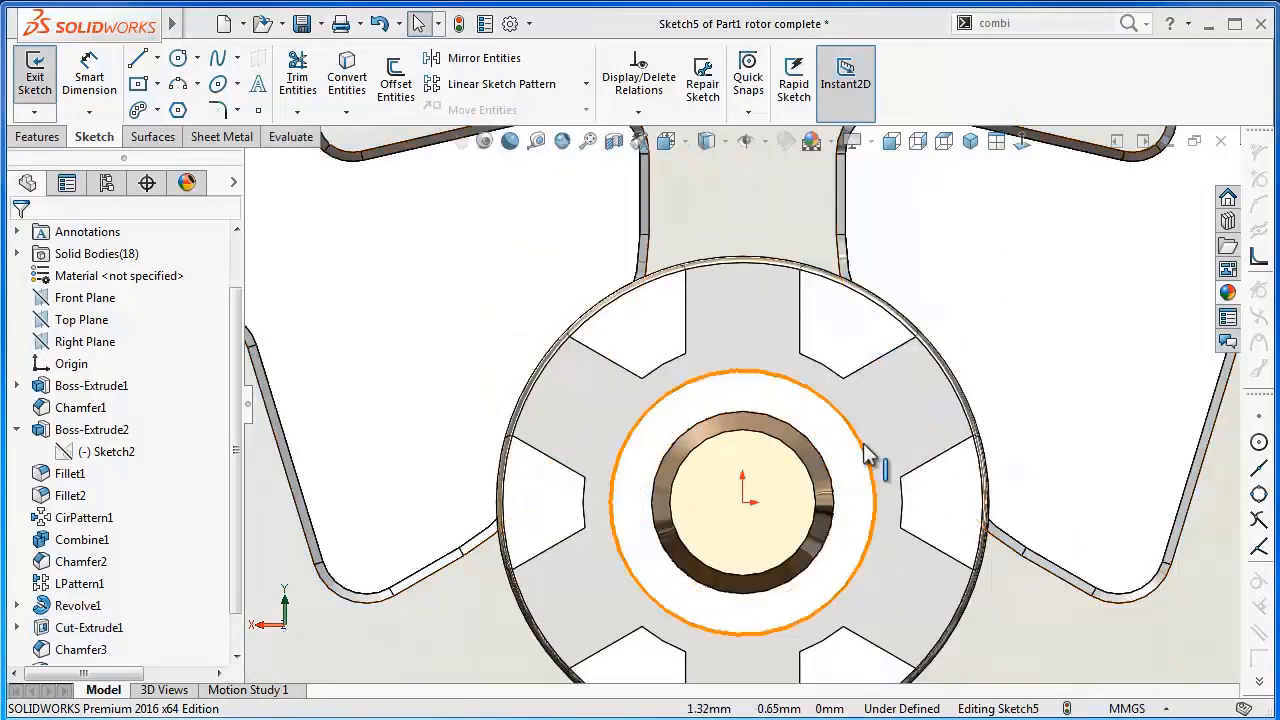
left_click(859, 444)
left_click(355, 88)
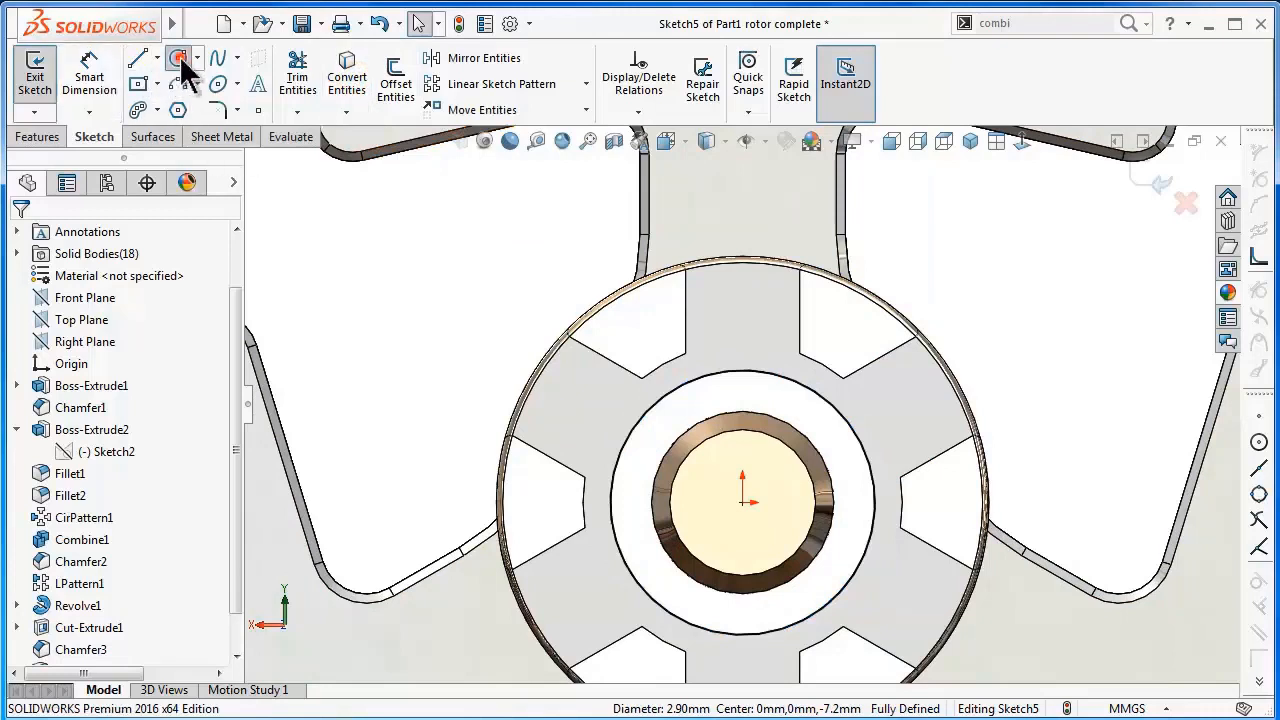
- Sketch a circle about 3.5 mm in diameter centred on the origin, around the converted circle
left_click(180, 60)
left_click(742, 502)
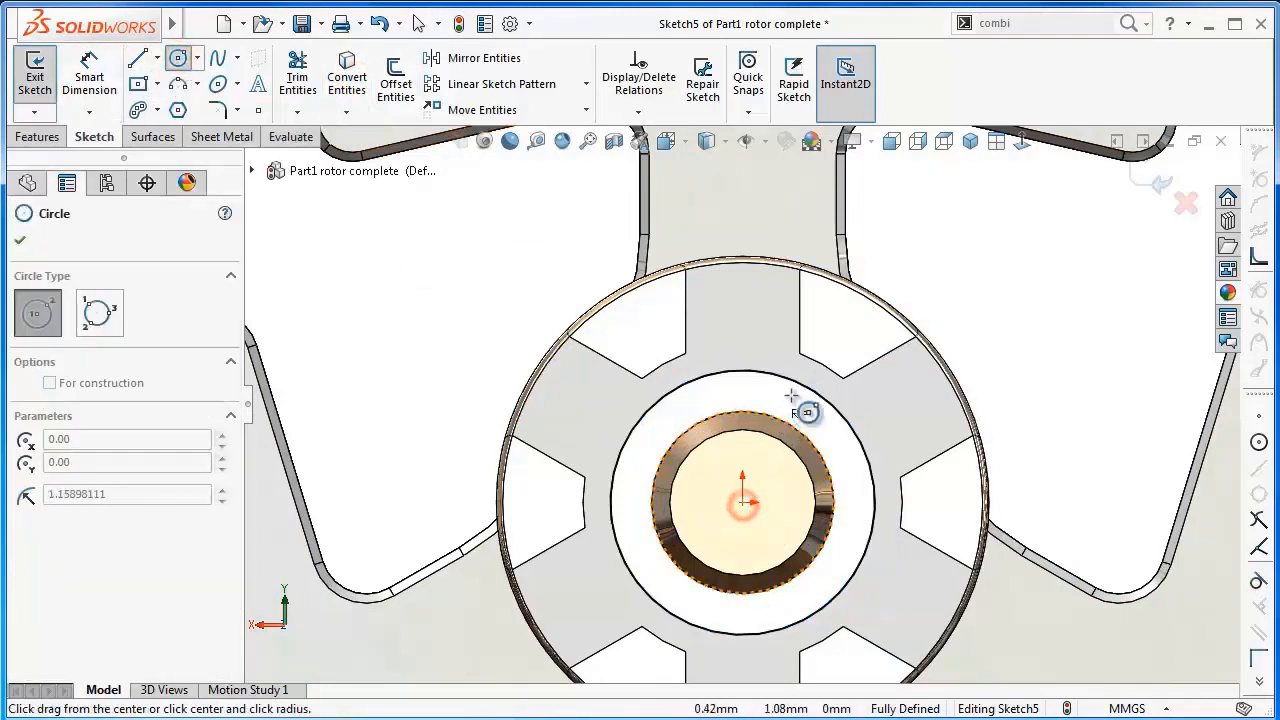
left_click(818, 362)
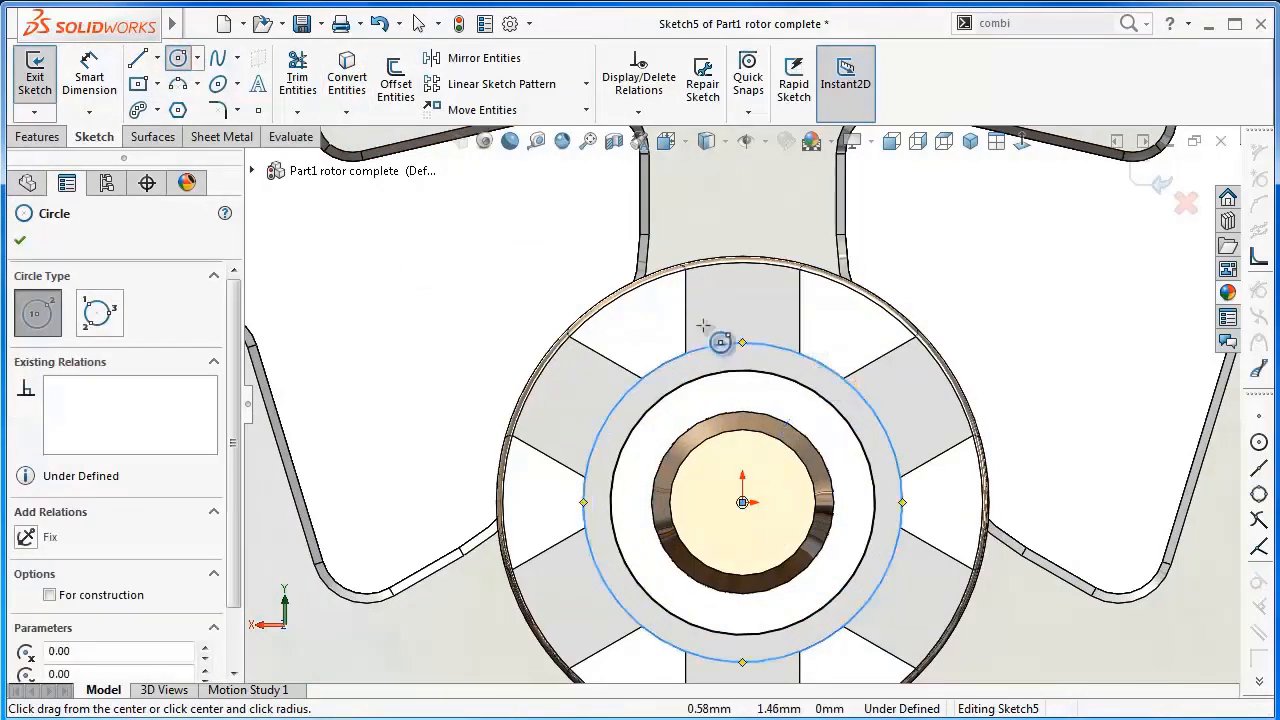
- Sketch a vertical line about 0.3 mm long joining the two circles directly above the origin
left_click(139, 62)
scroll(745, 345, "down", 3)
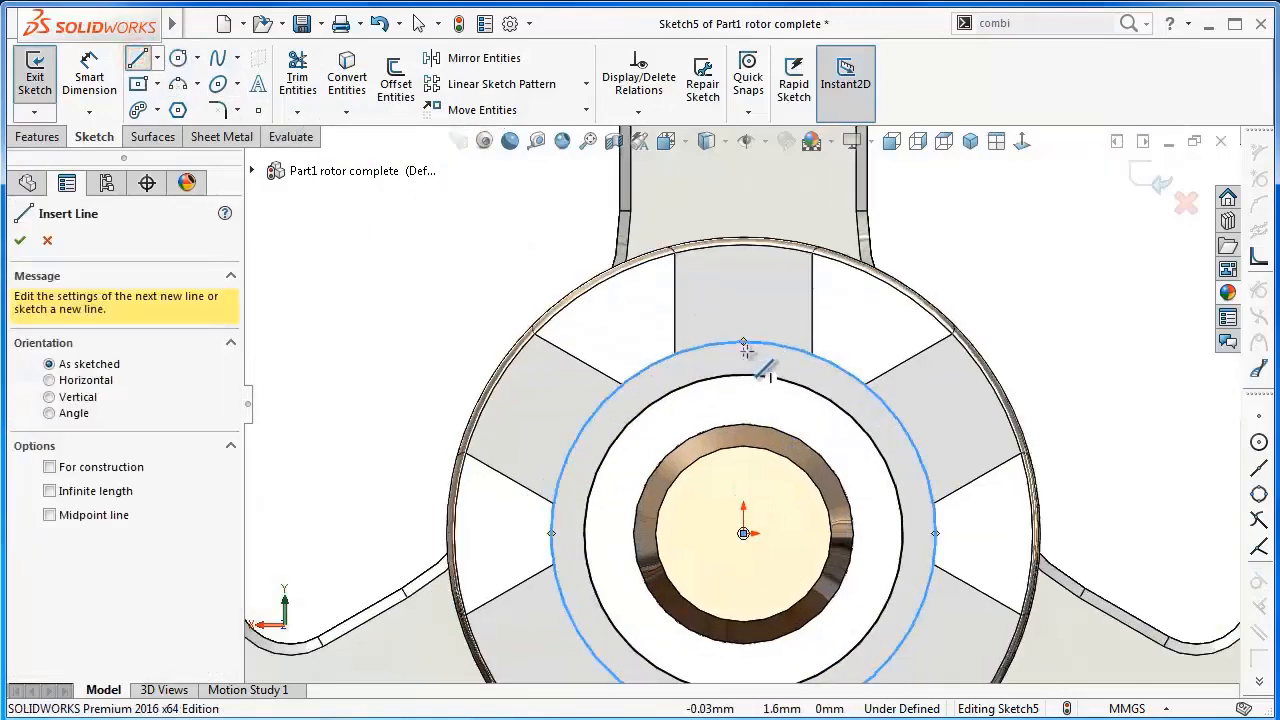
left_click(745, 341)
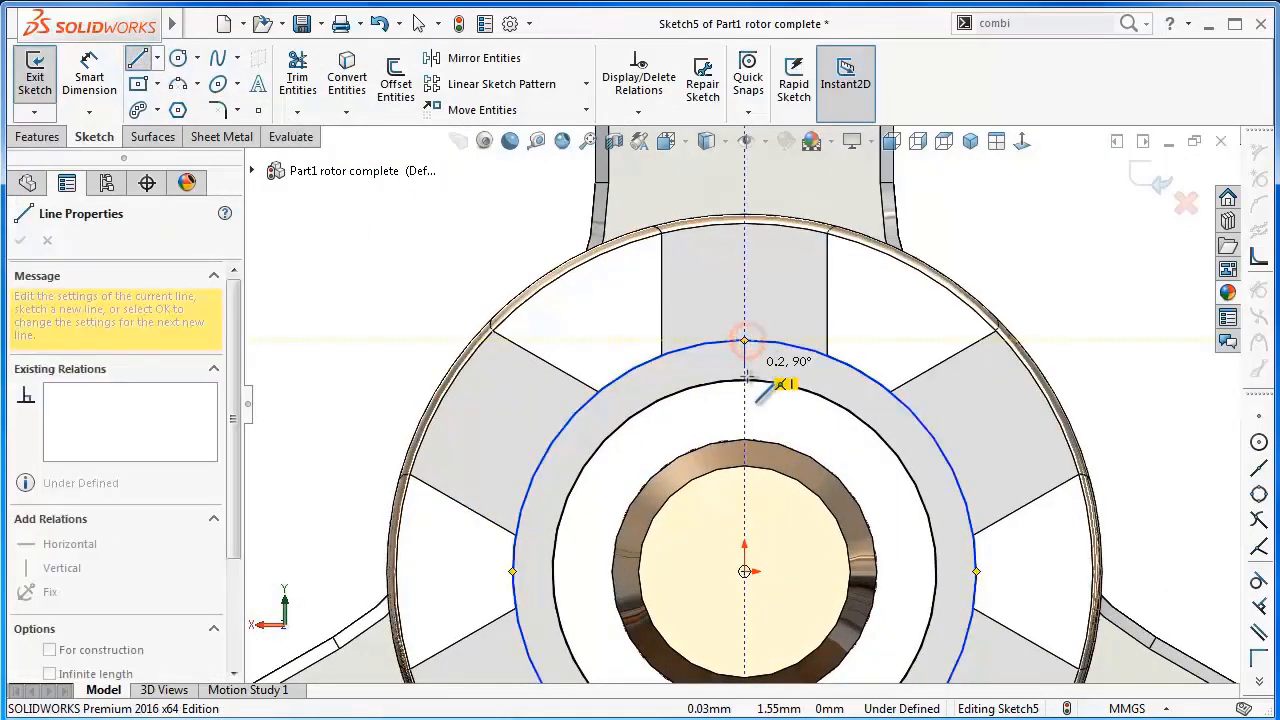
left_click(745, 380)
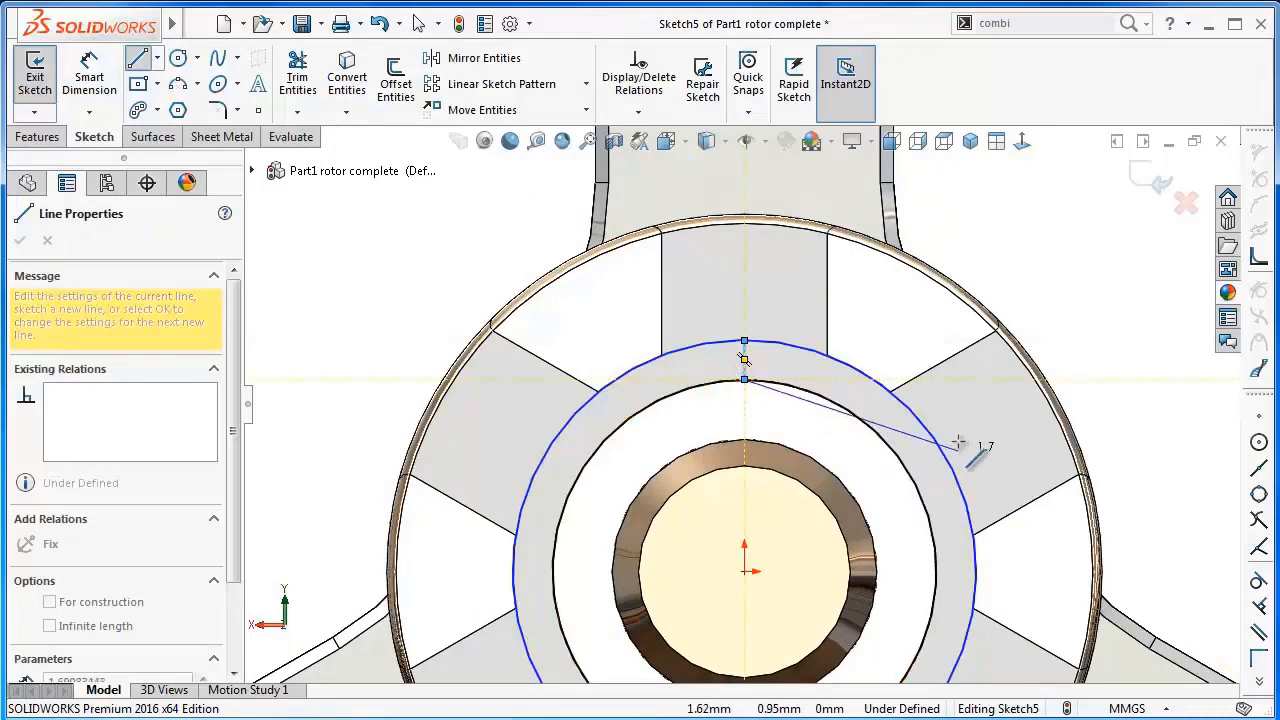
double_click(854, 449)
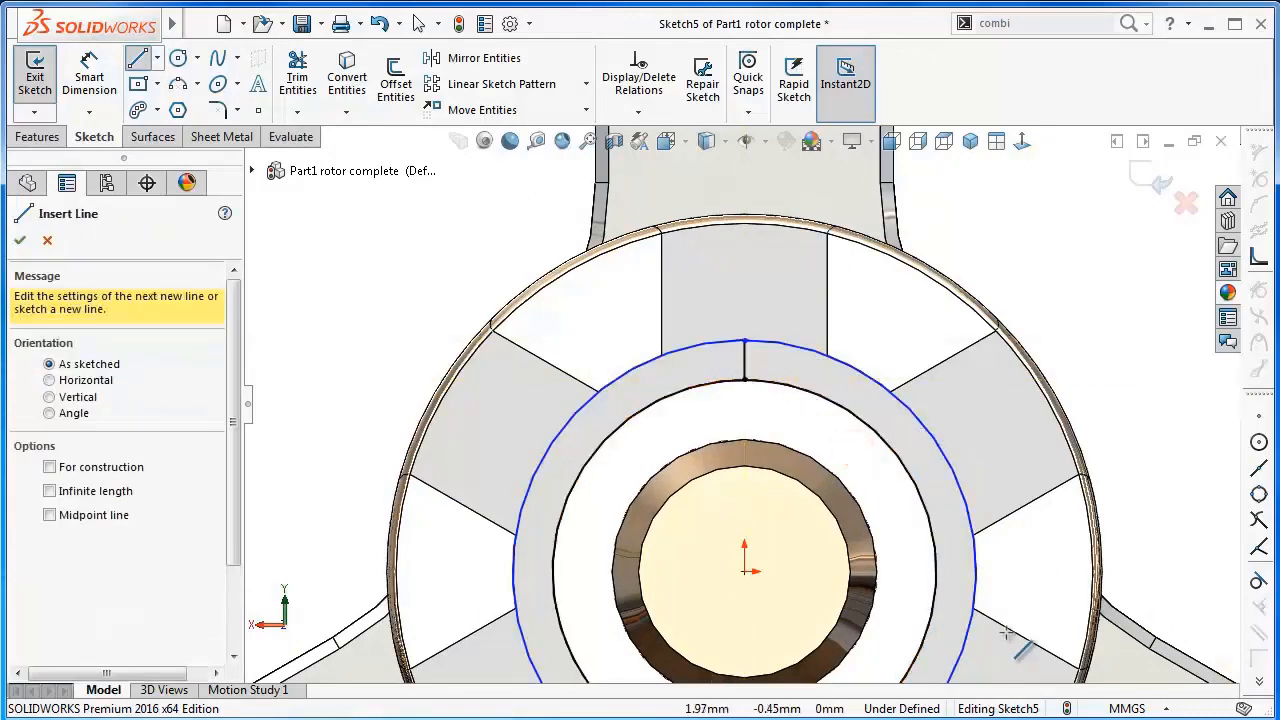
scroll(1006, 633, "down", 2)
scroll(882, 603, "up", 1)
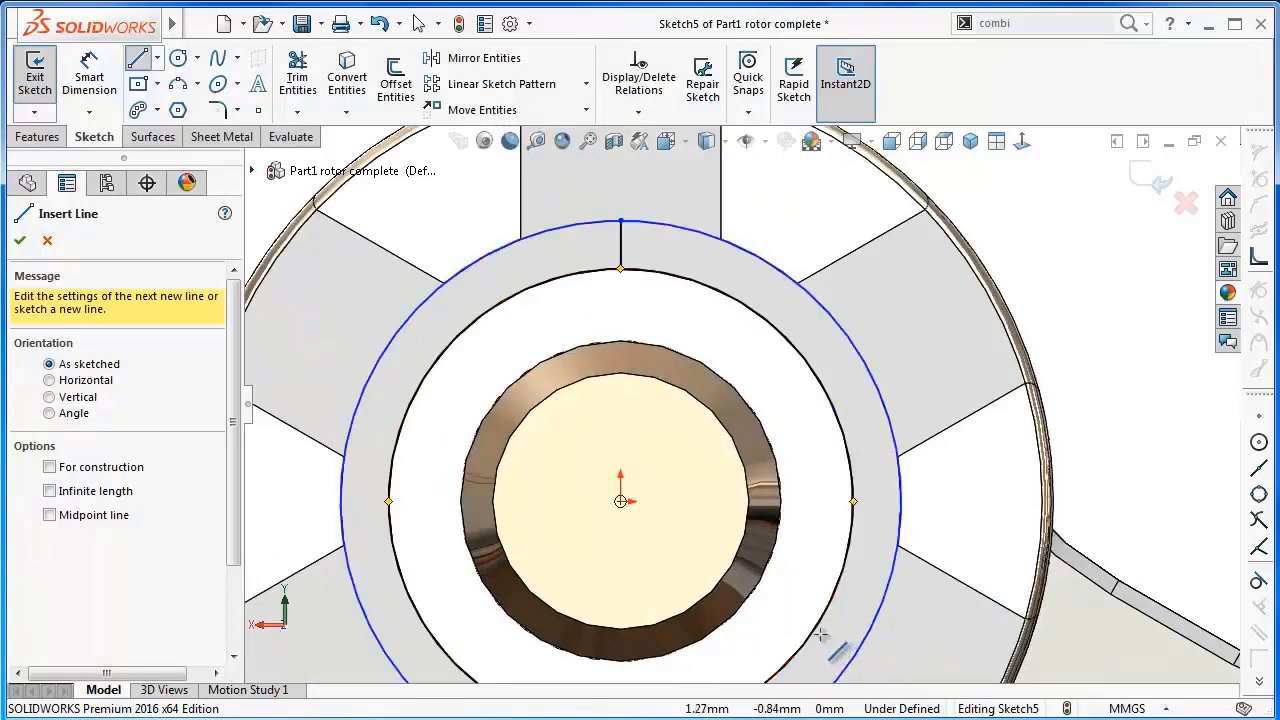
left_click(815, 633)
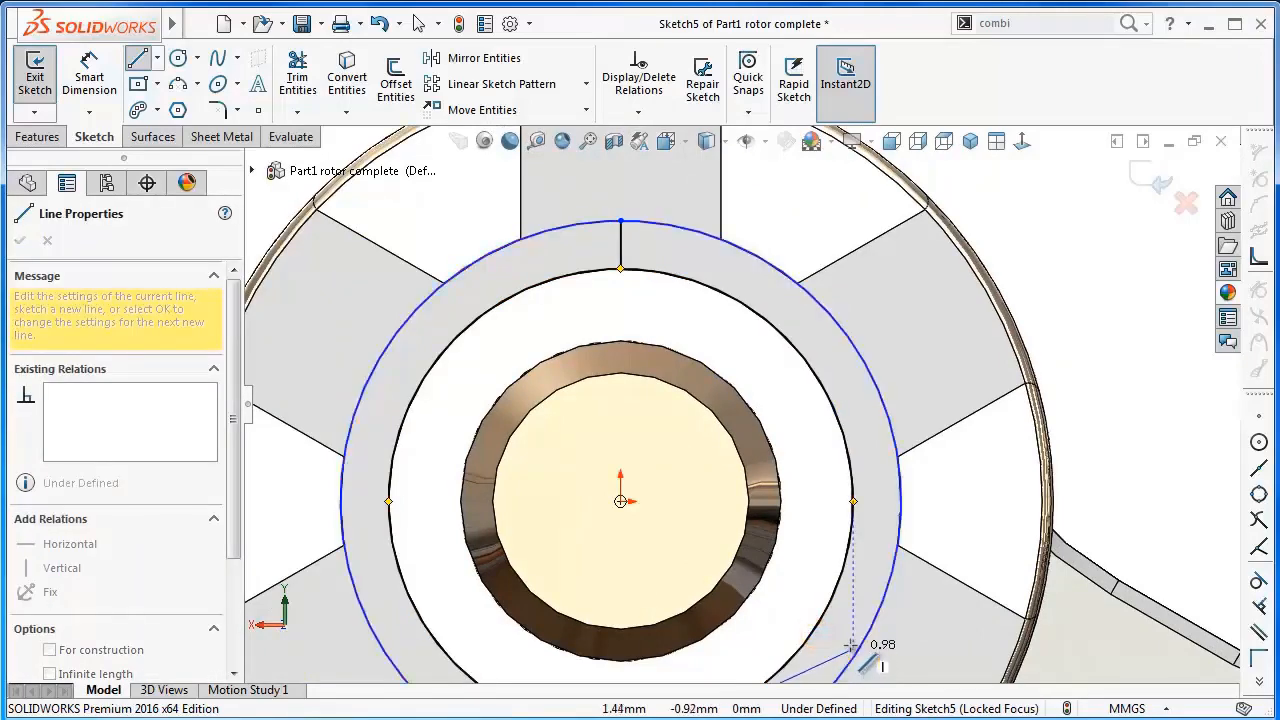
key("Escape")
scroll(820, 620, "up", 3)
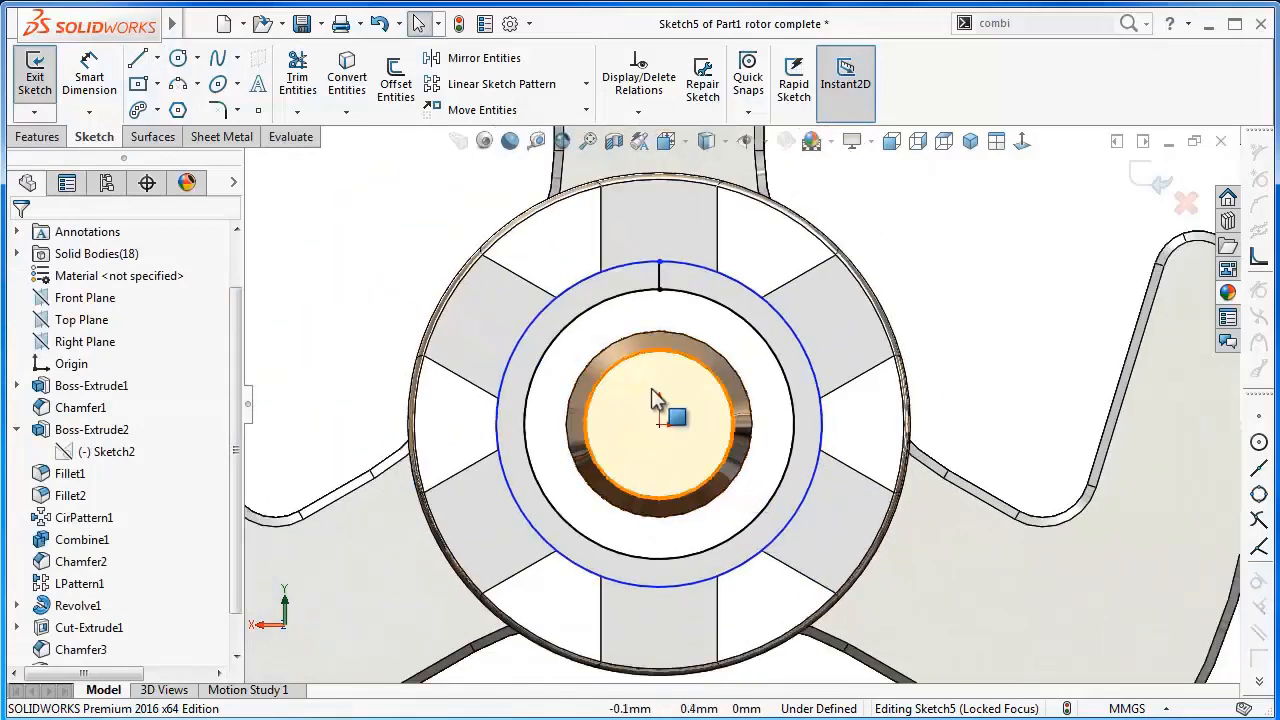
- Sketch a radial line about 0.3 mm long joining the two circles at the lower right of the ring
left_click(139, 56)
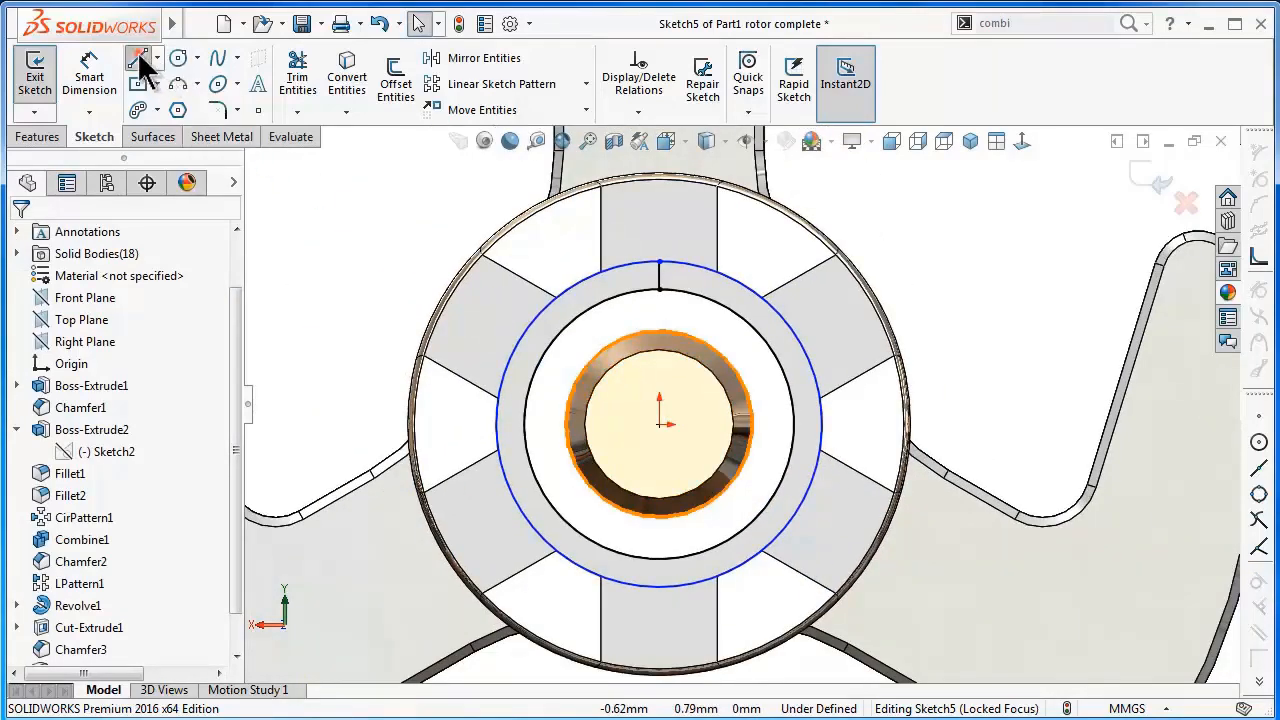
left_click(811, 481)
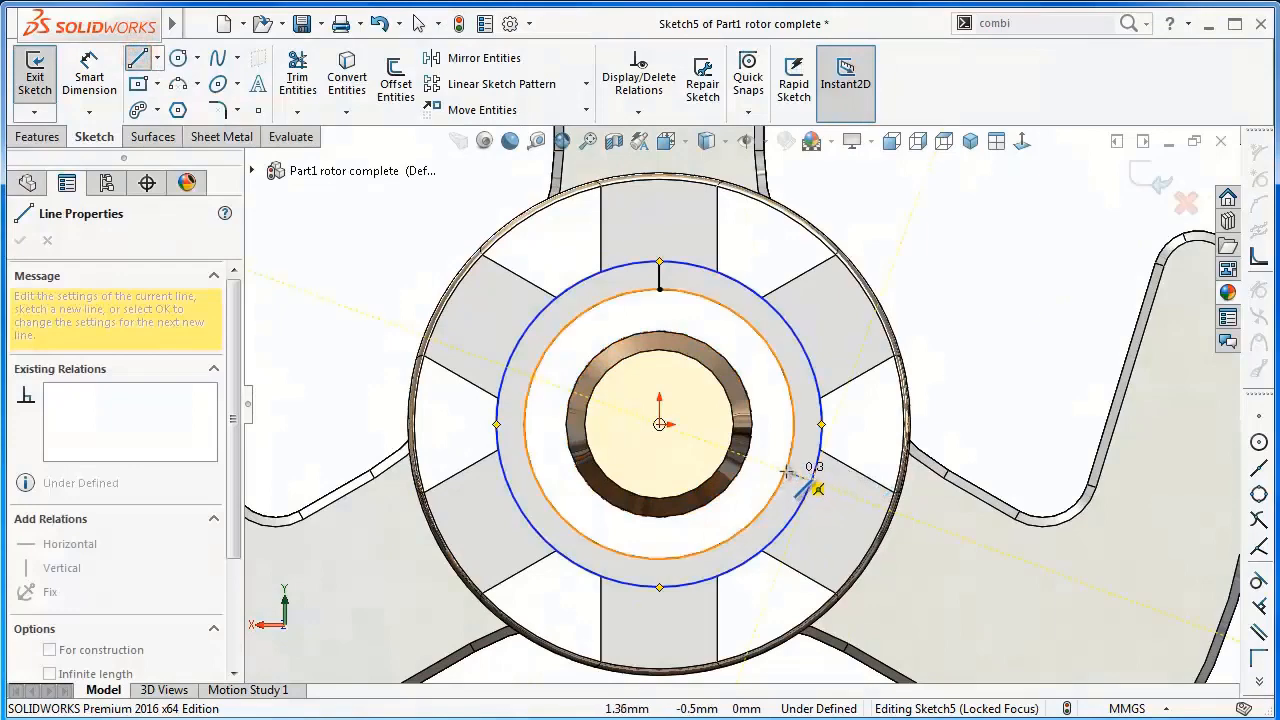
left_click(812, 482)
key("Escape")
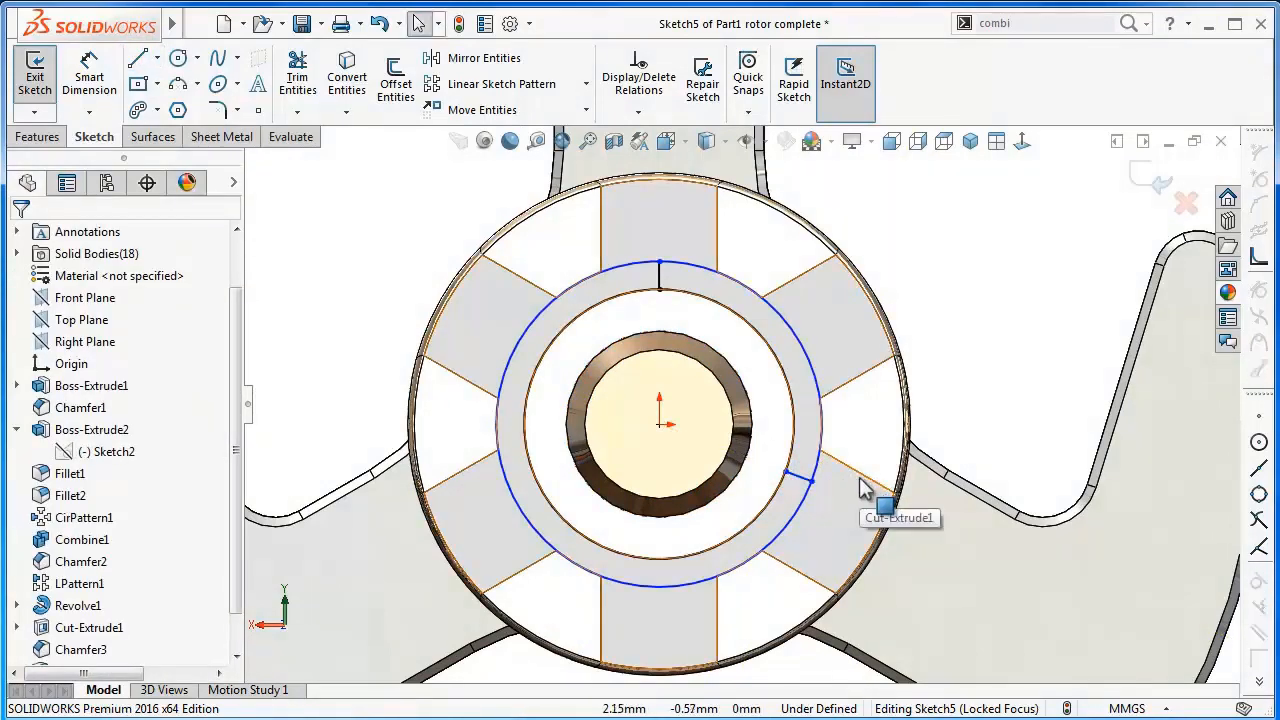
- Make the outer sketch circle coincident with the inner corner vertex of the slot at the ring's upper left
scroll(771, 366, "down", 3)
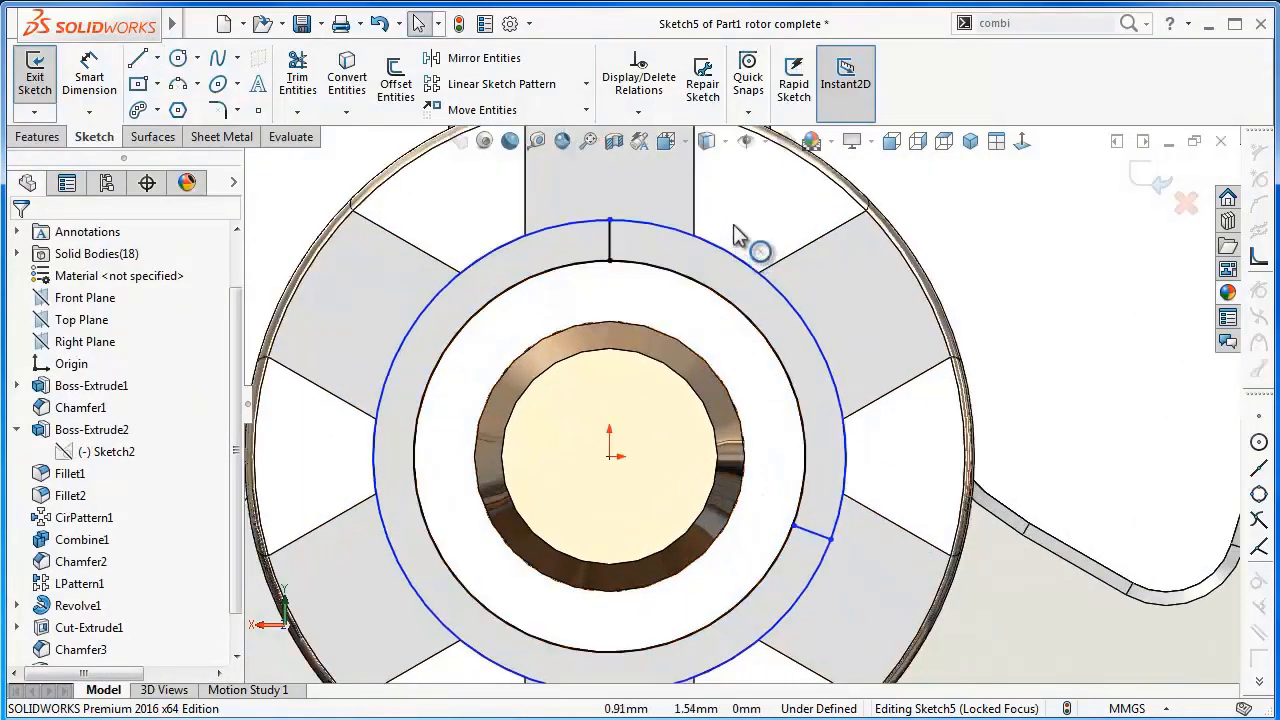
left_click(726, 257)
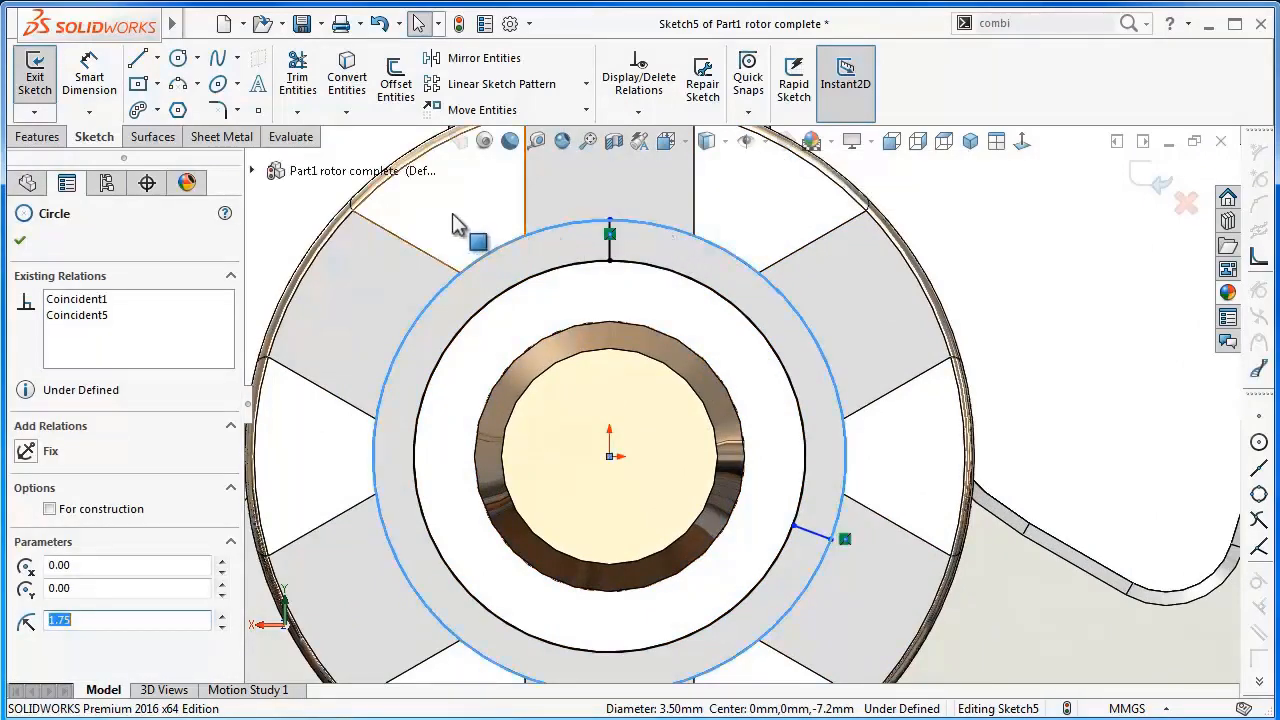
left_click(523, 253)
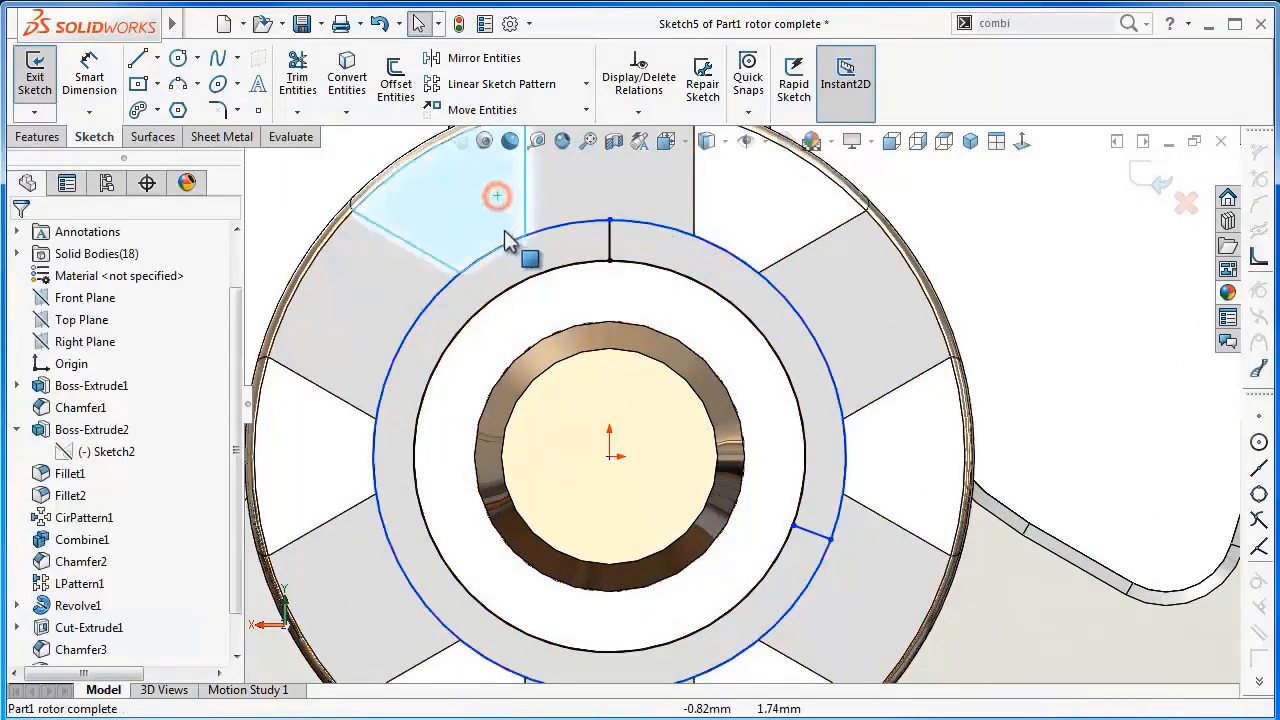
scroll(515, 248, "down", 2)
scroll(522, 262, "down", 3)
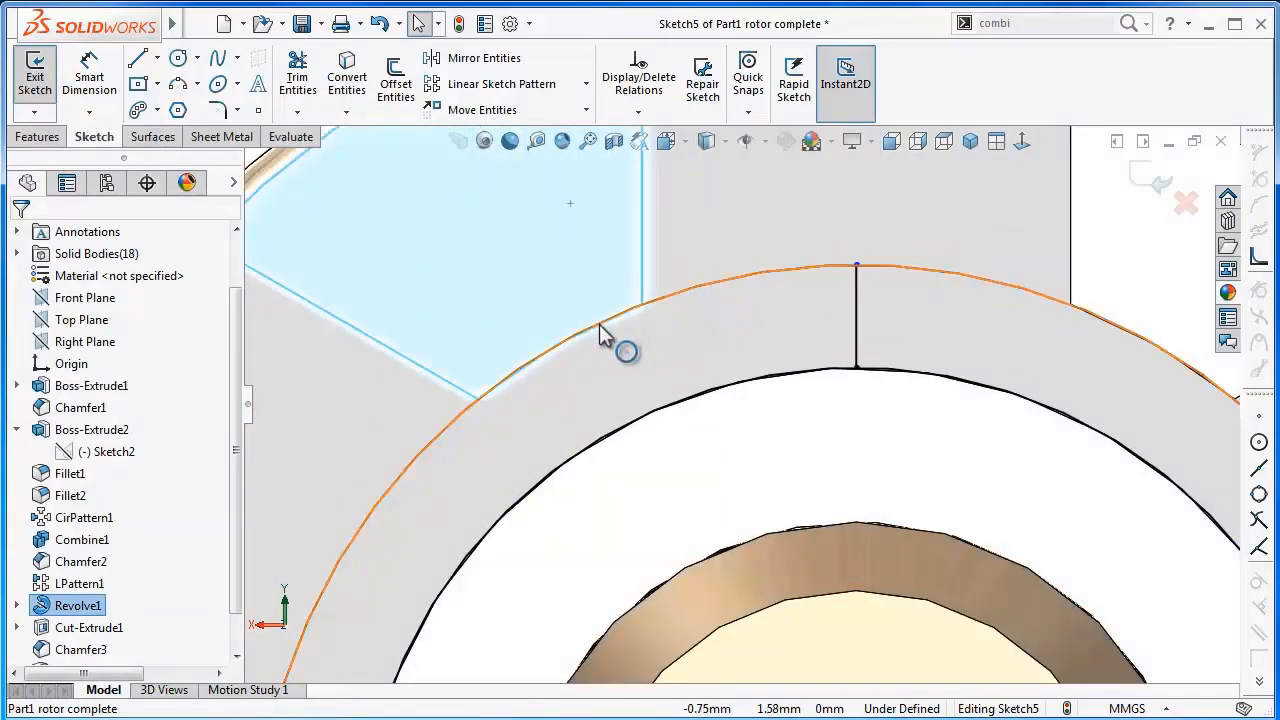
left_click(599, 324)
key("Escape")
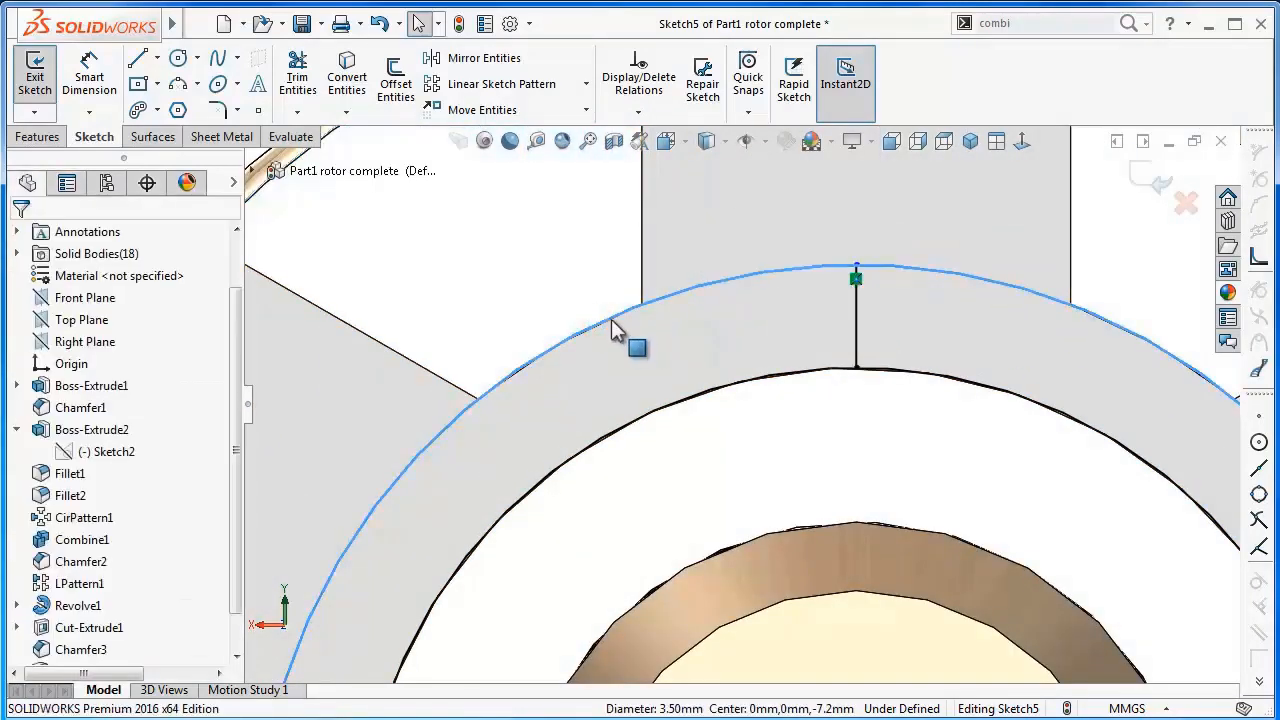
left_click(617, 322)
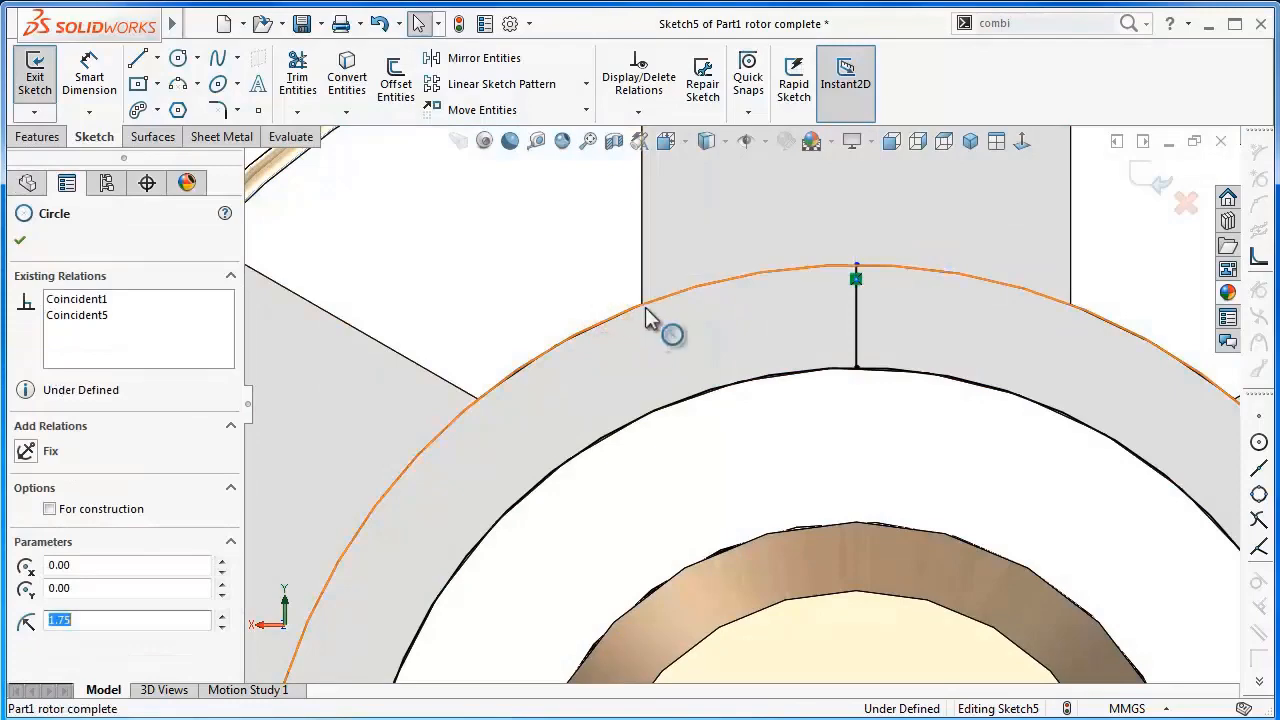
left_click(642, 306, "ctrl")
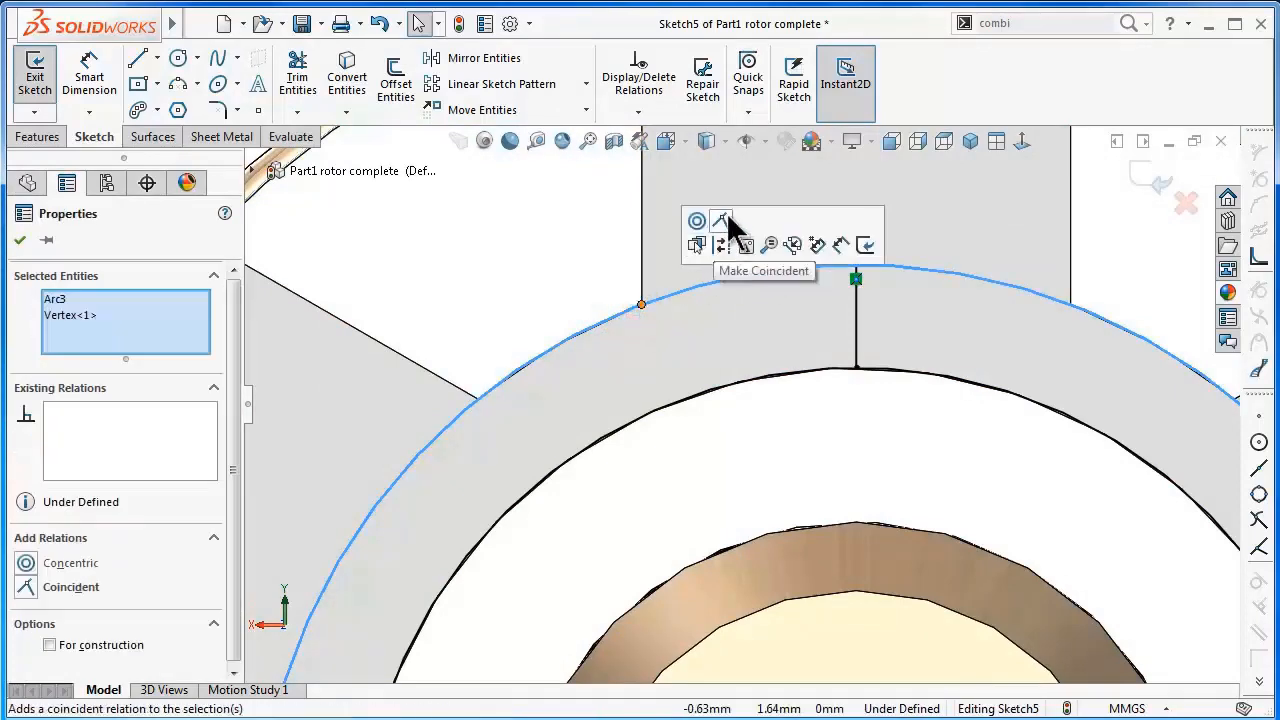
left_click(727, 221)
key("Escape")
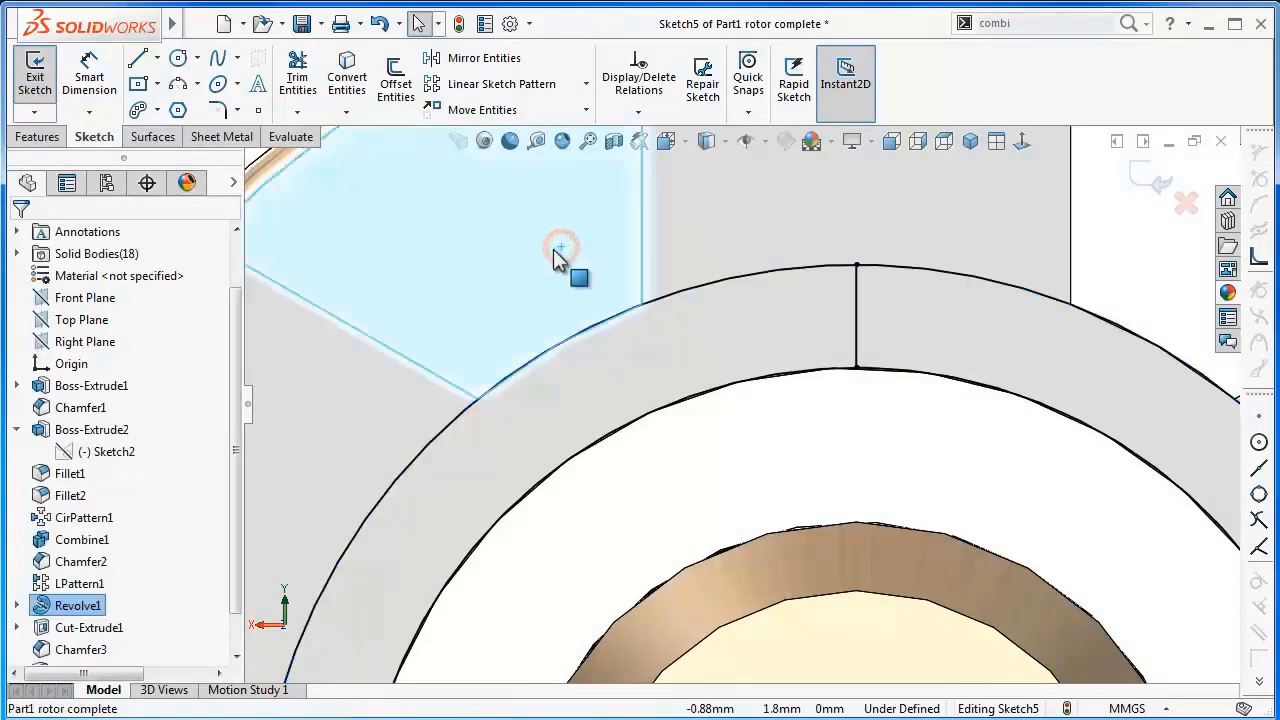
- Add a coincident relation between the short lower-right line and the sketch origin
scroll(1014, 363, "up", 6)
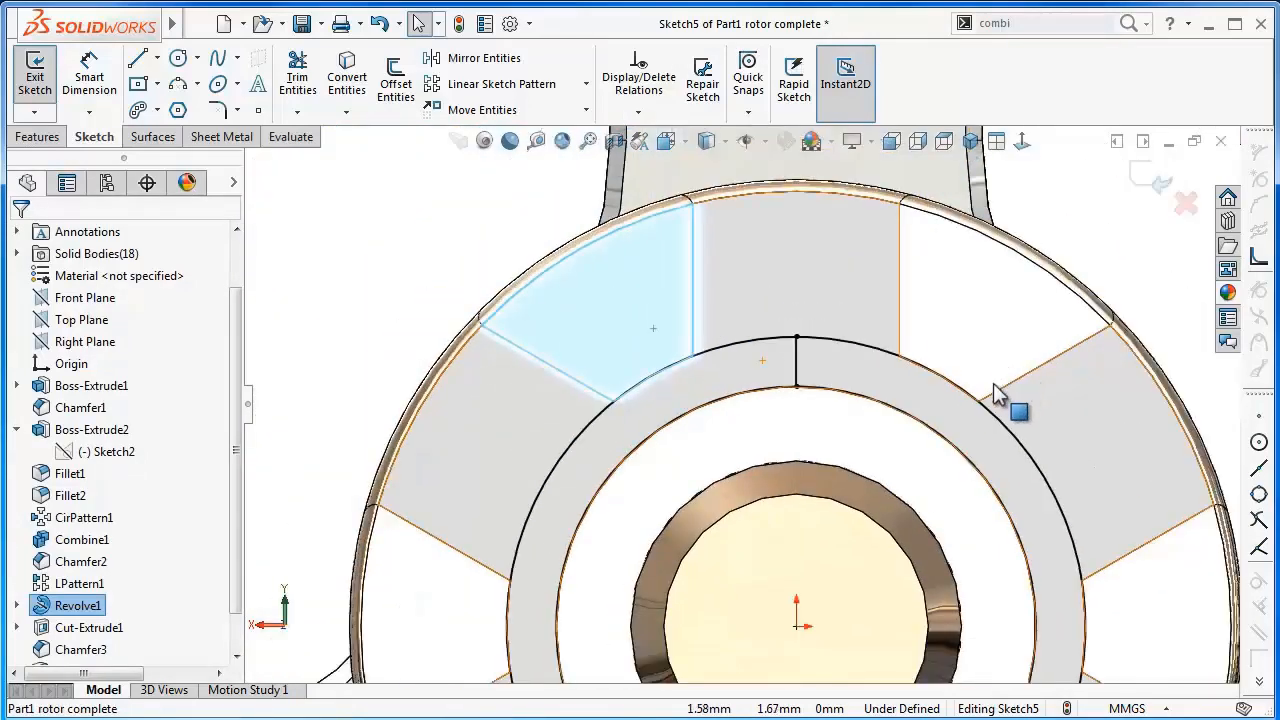
scroll(740, 390, "up", 2)
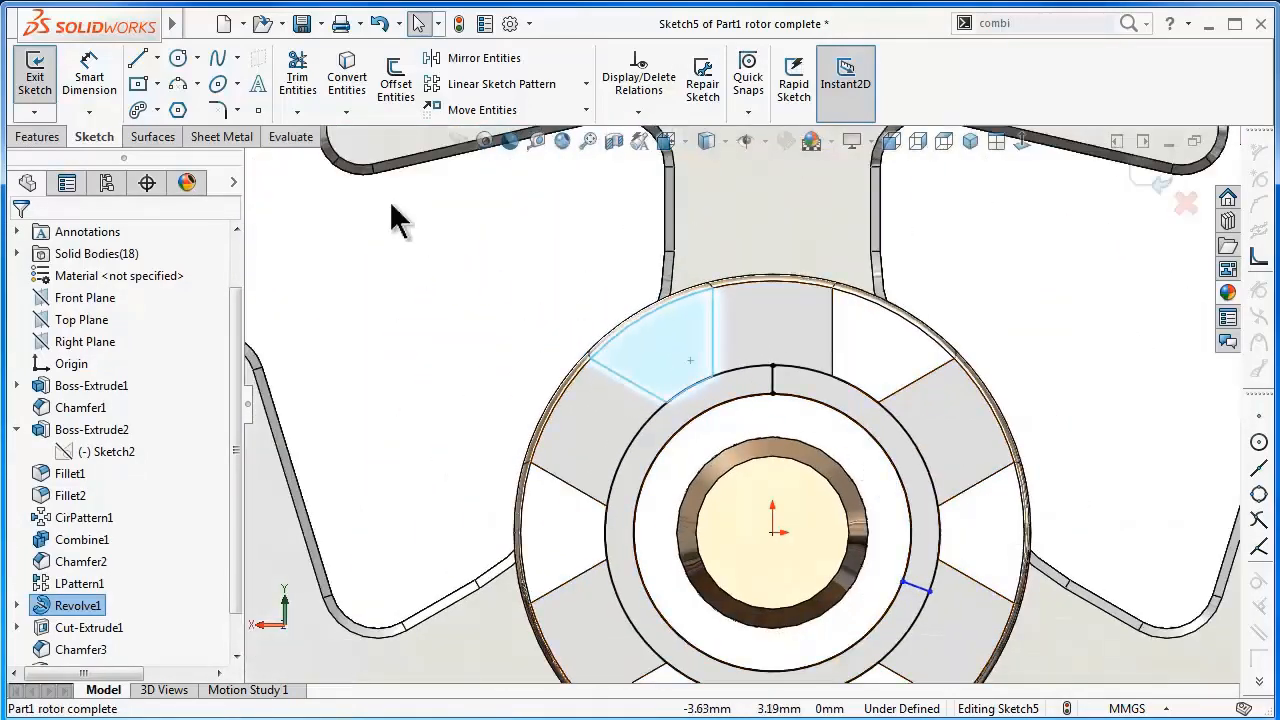
left_click(916, 594)
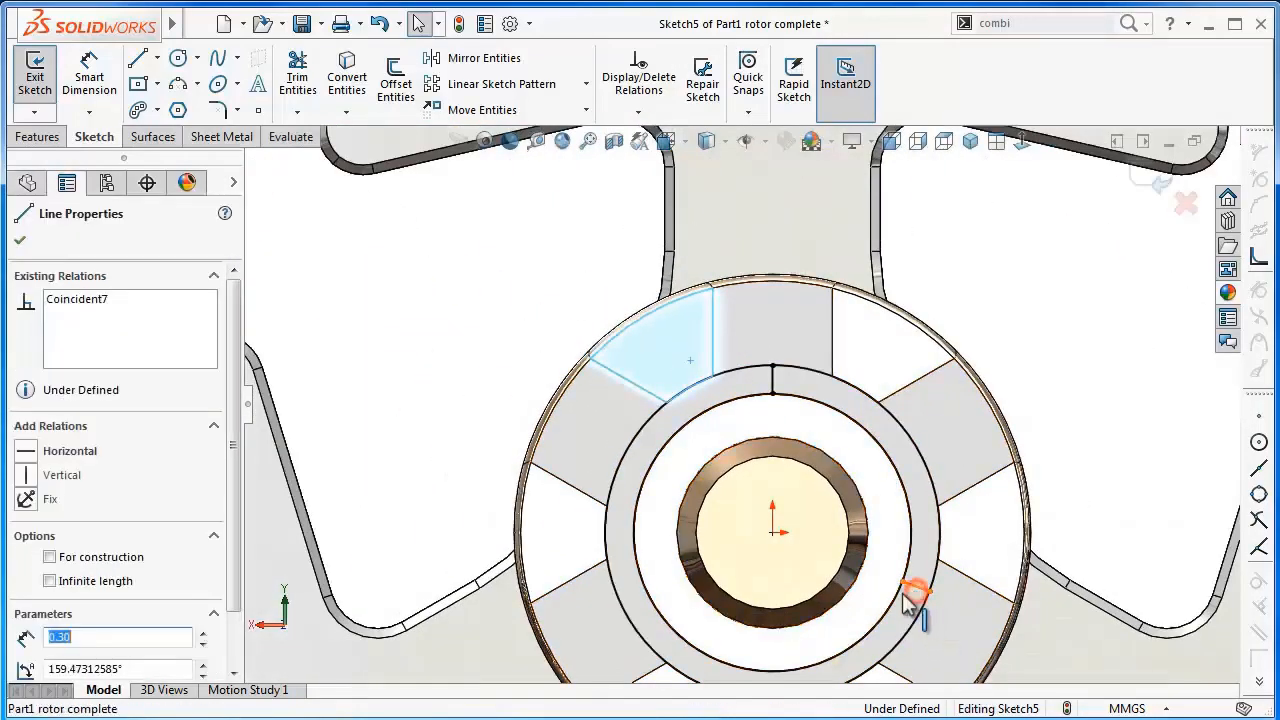
left_click(773, 534, "ctrl")
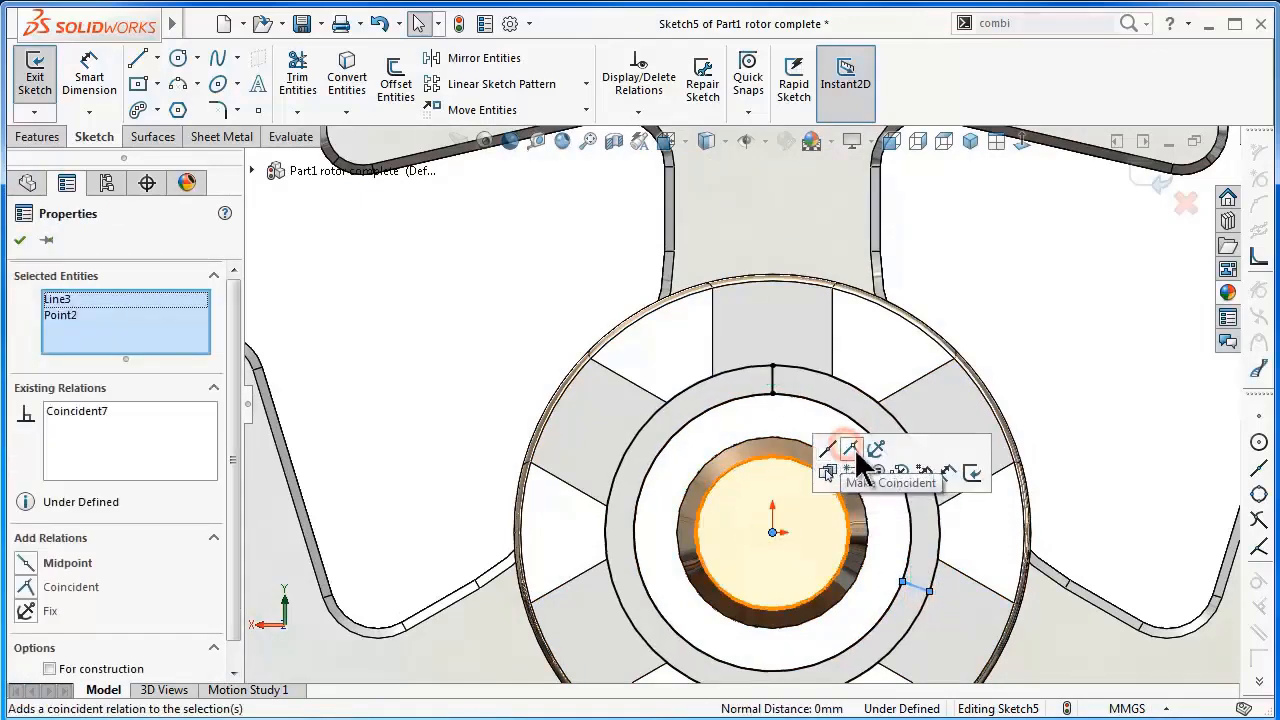
- Dimension the angle between the vertical line above the origin and the lower-right radial line at 120°
left_click(88, 72)
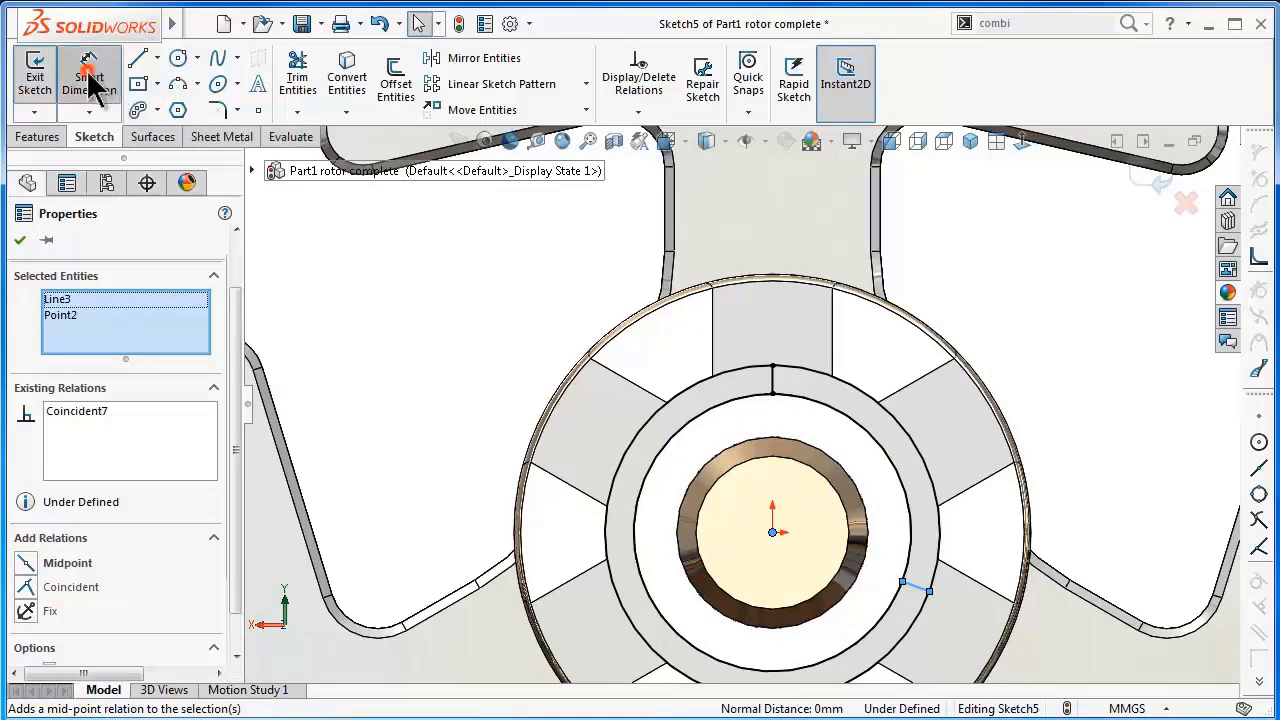
key("Escape")
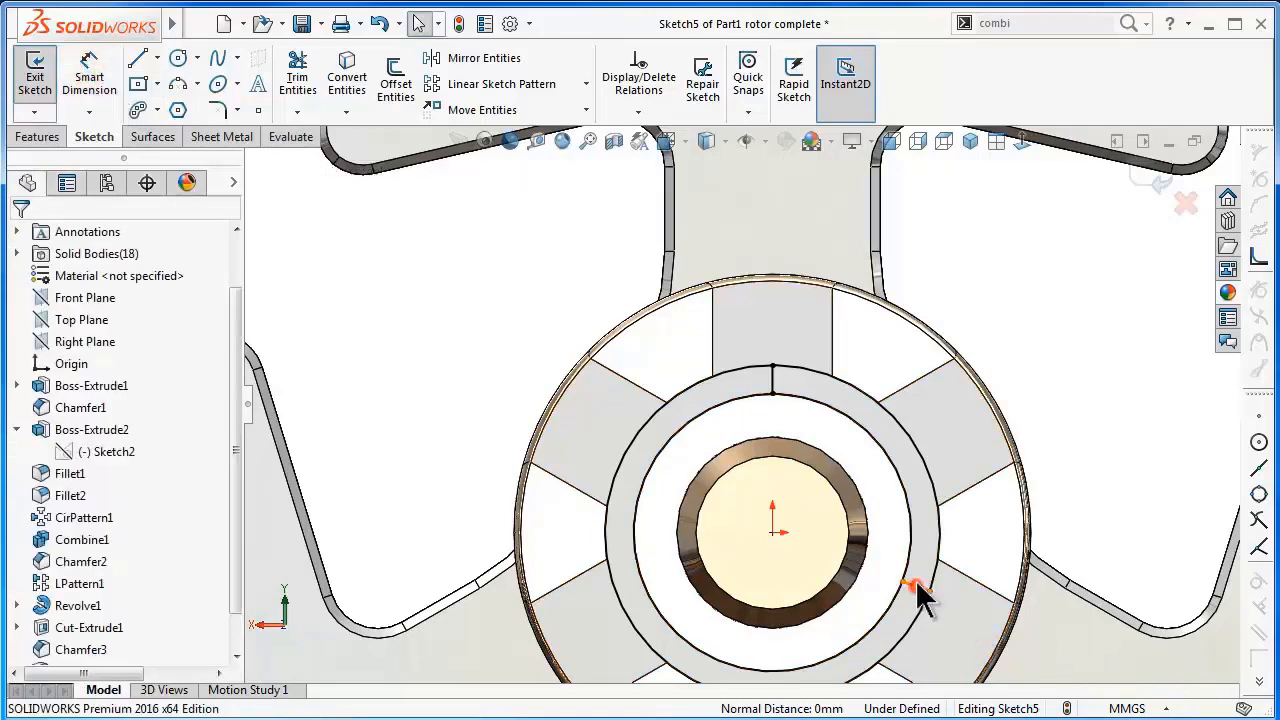
left_click(915, 588)
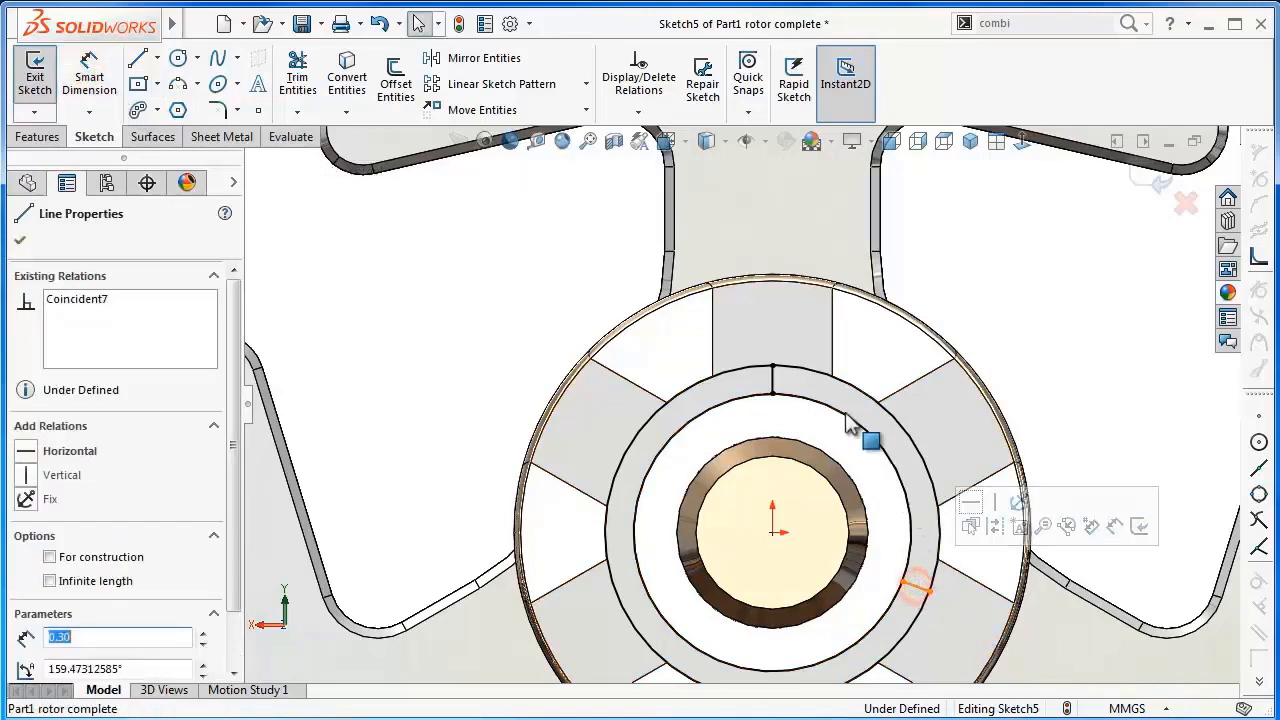
left_click(772, 380)
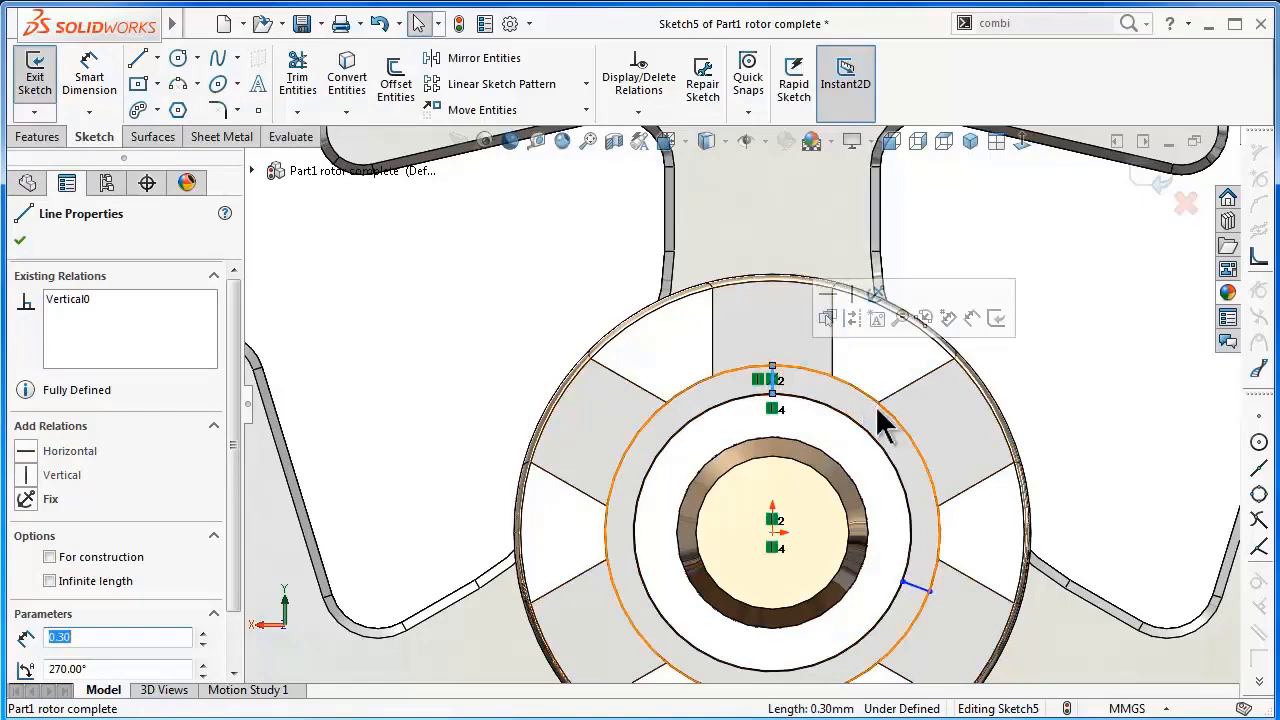
left_click(100, 72)
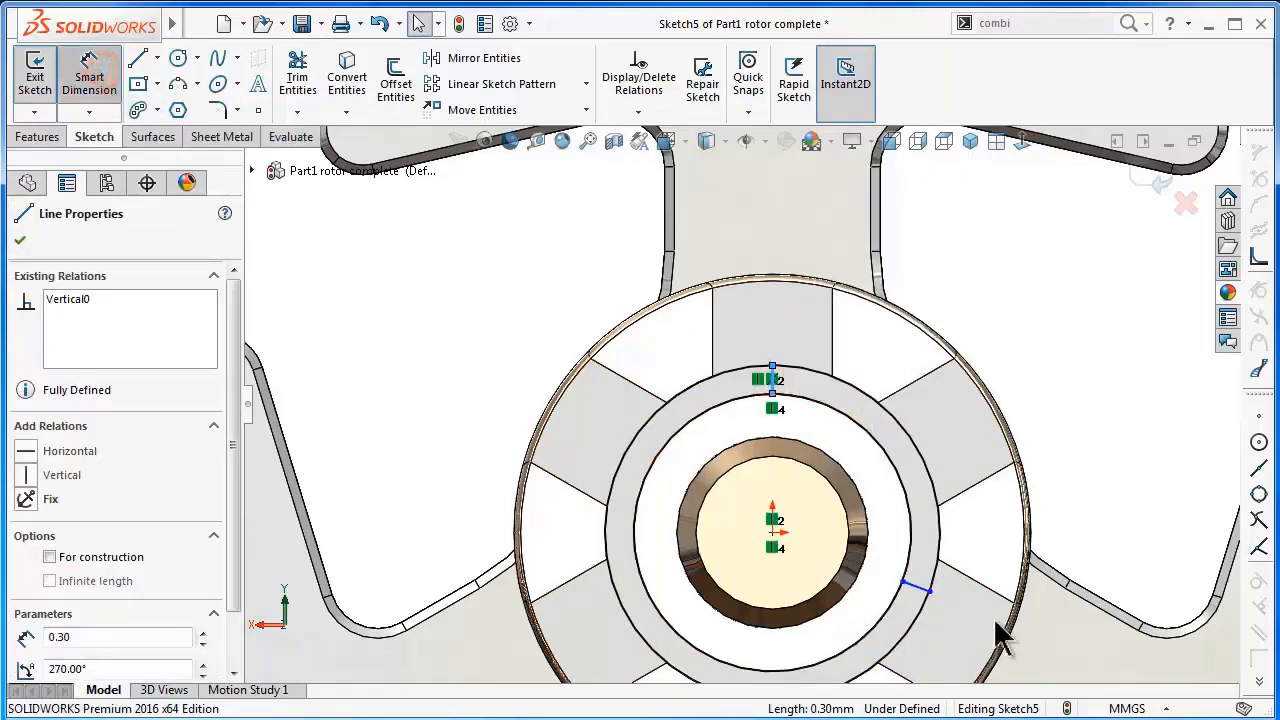
left_click(915, 587)
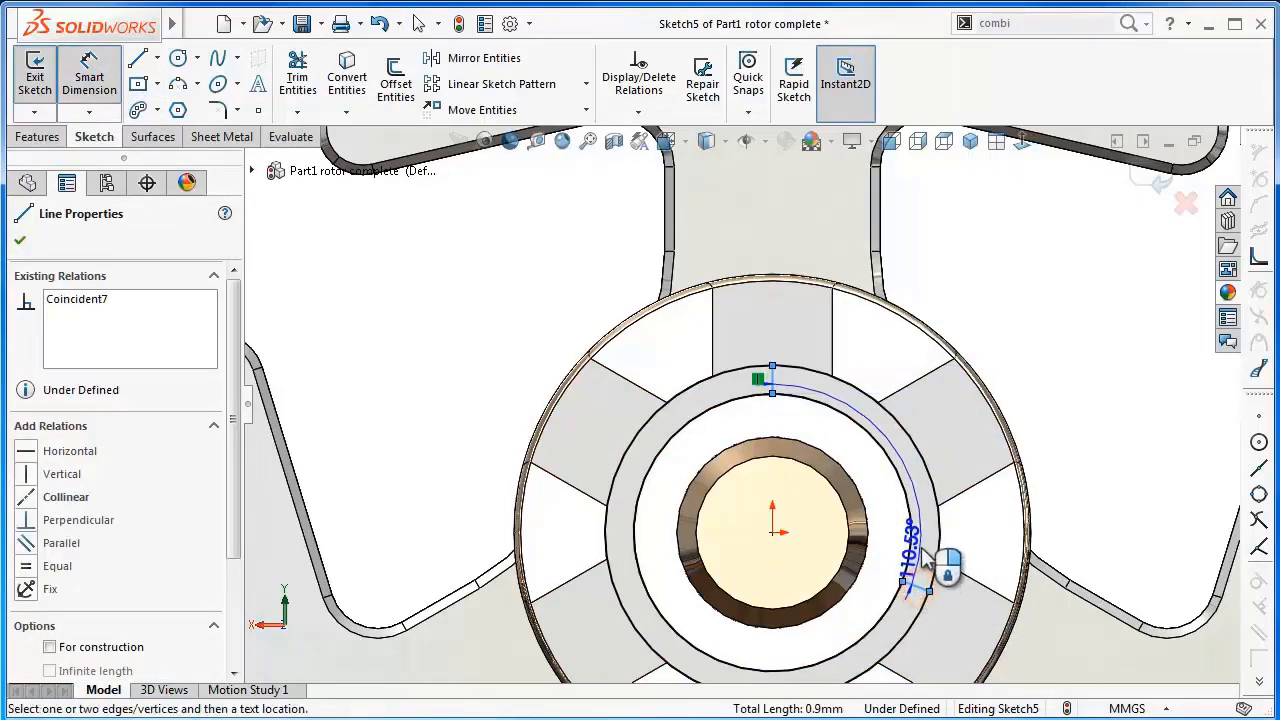
left_click(945, 558)
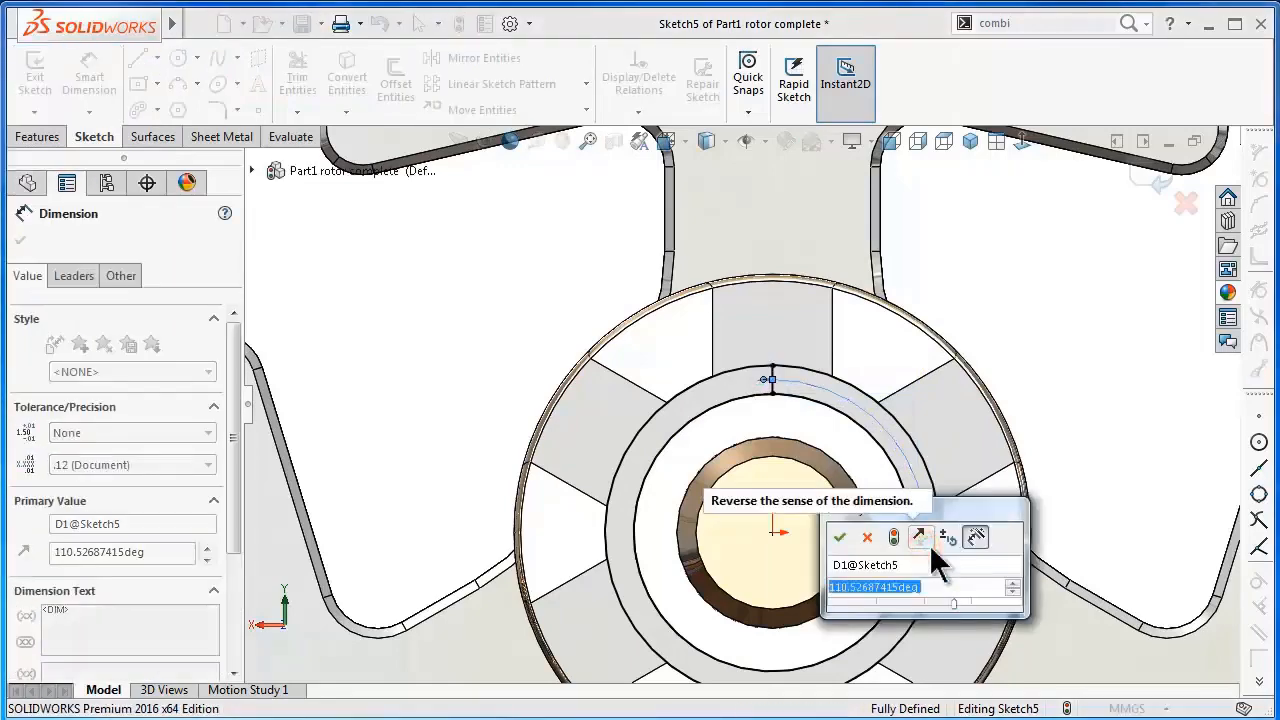
type("120")
key("Return")
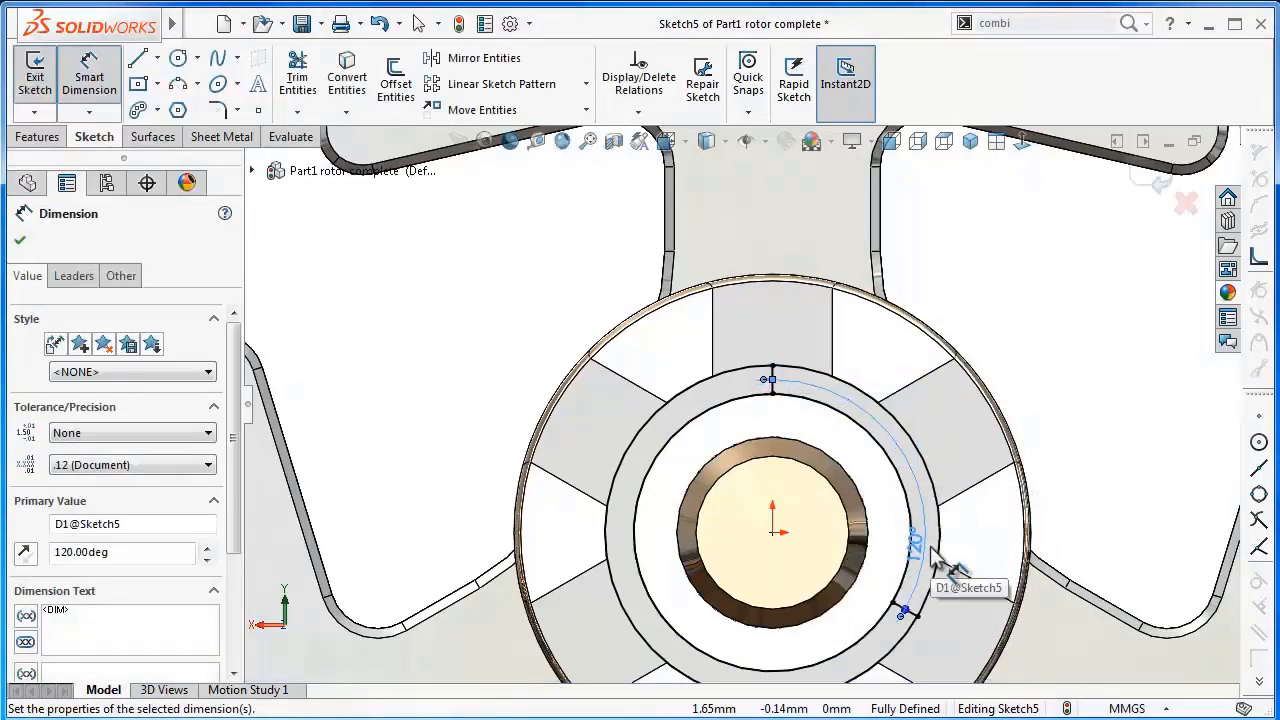
- Extrude the ring segment region between the two radial lines 4.75 mm blind as a separate body, with merging turned off
scroll(950, 525, "up", 3)
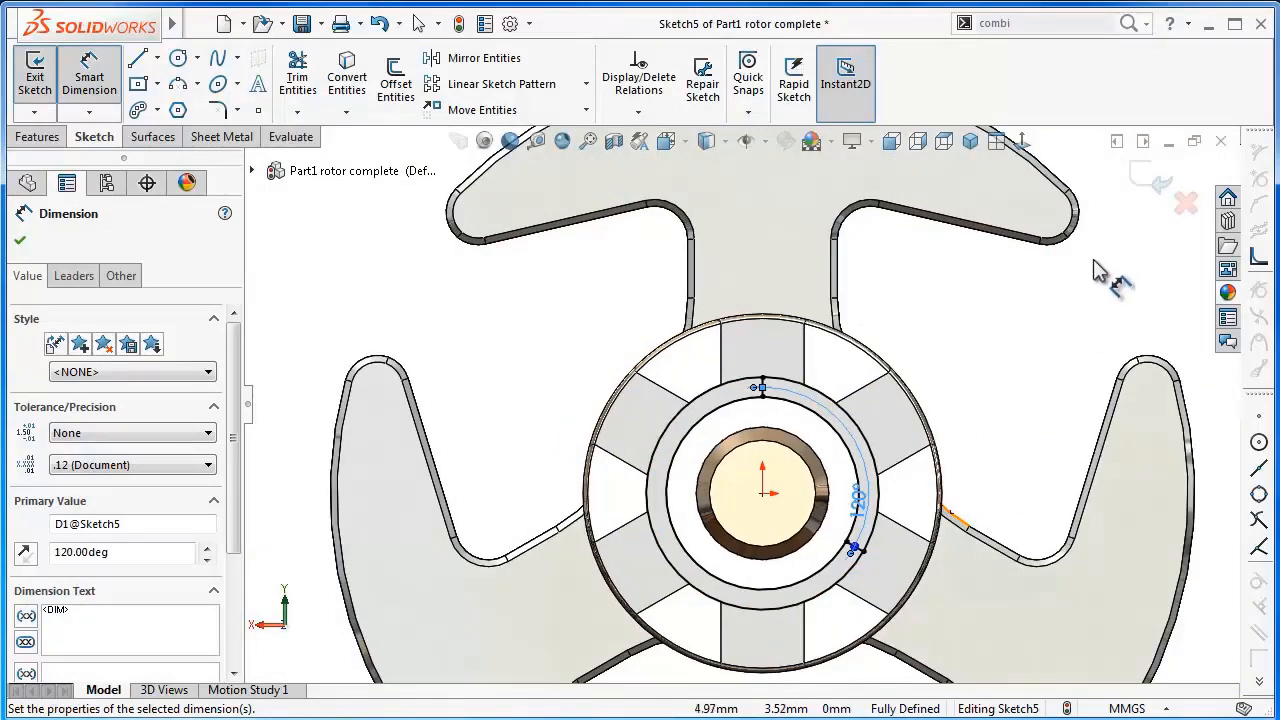
left_click(50, 139)
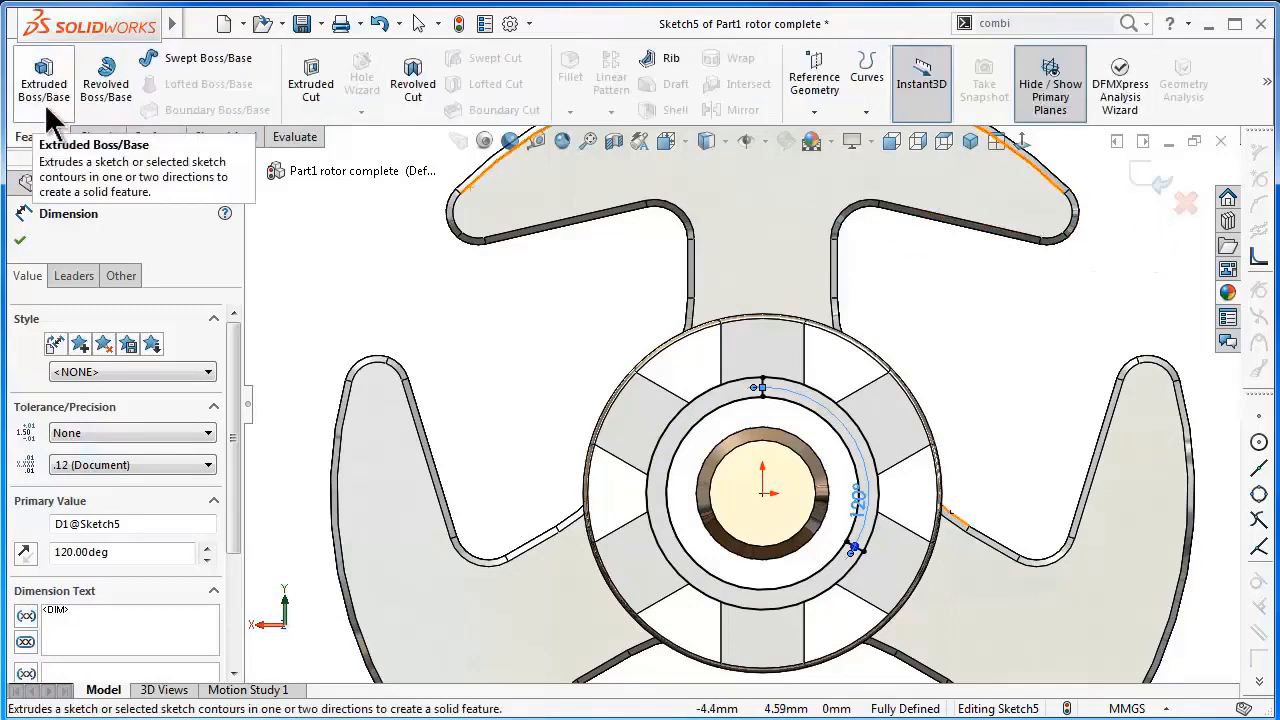
left_click(46, 104)
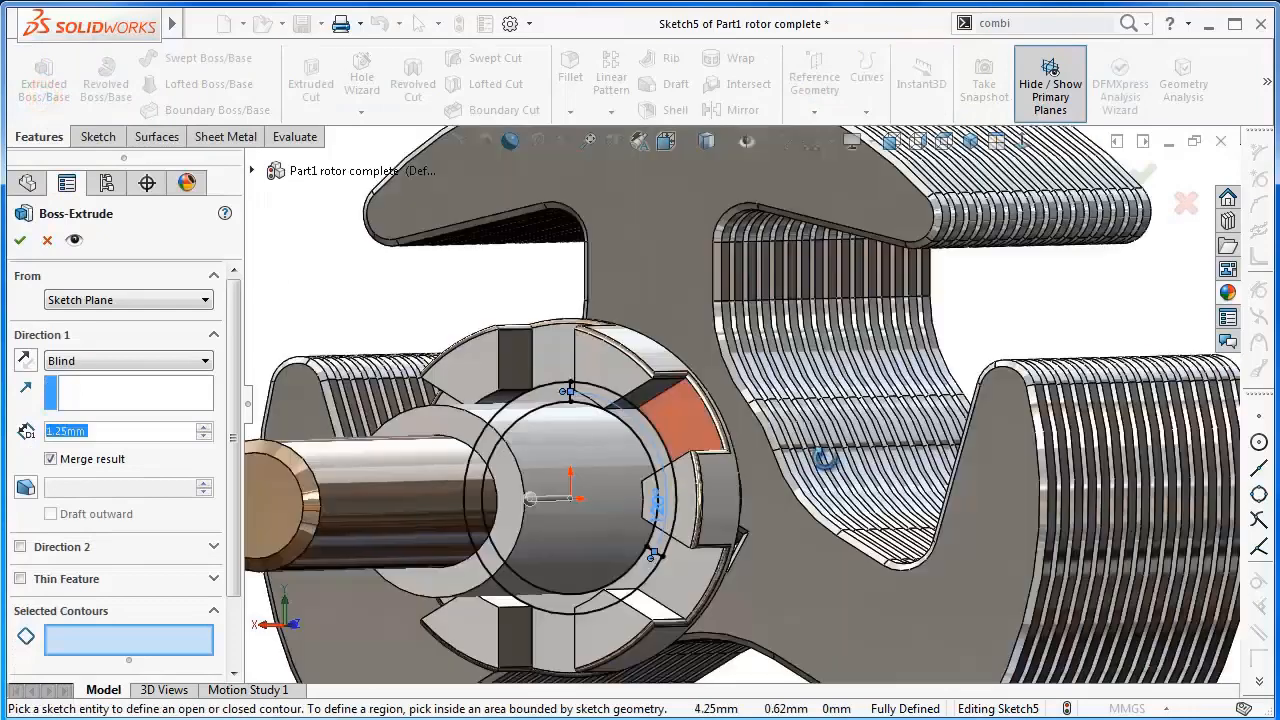
mouse_move(826, 458)
middle_mouse_down()
mouse_move(814, 460)
mouse_move(837, 484)
middle_mouse_up()
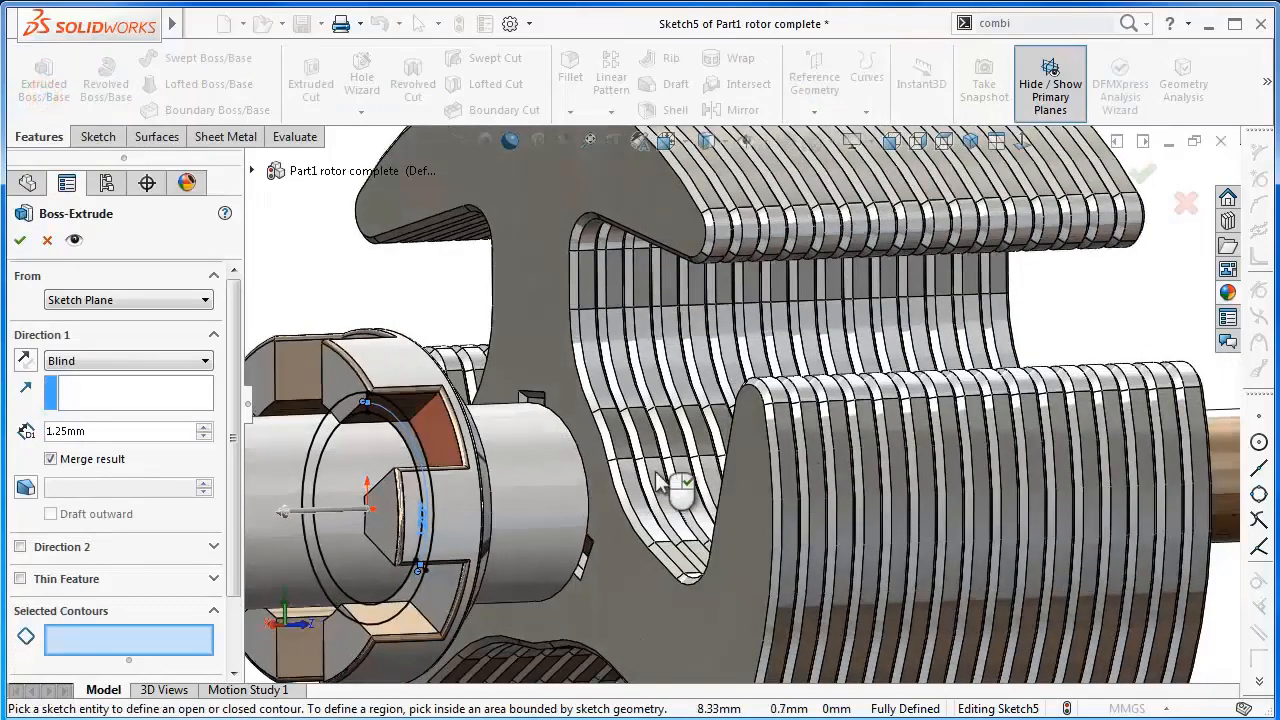
left_click(421, 458)
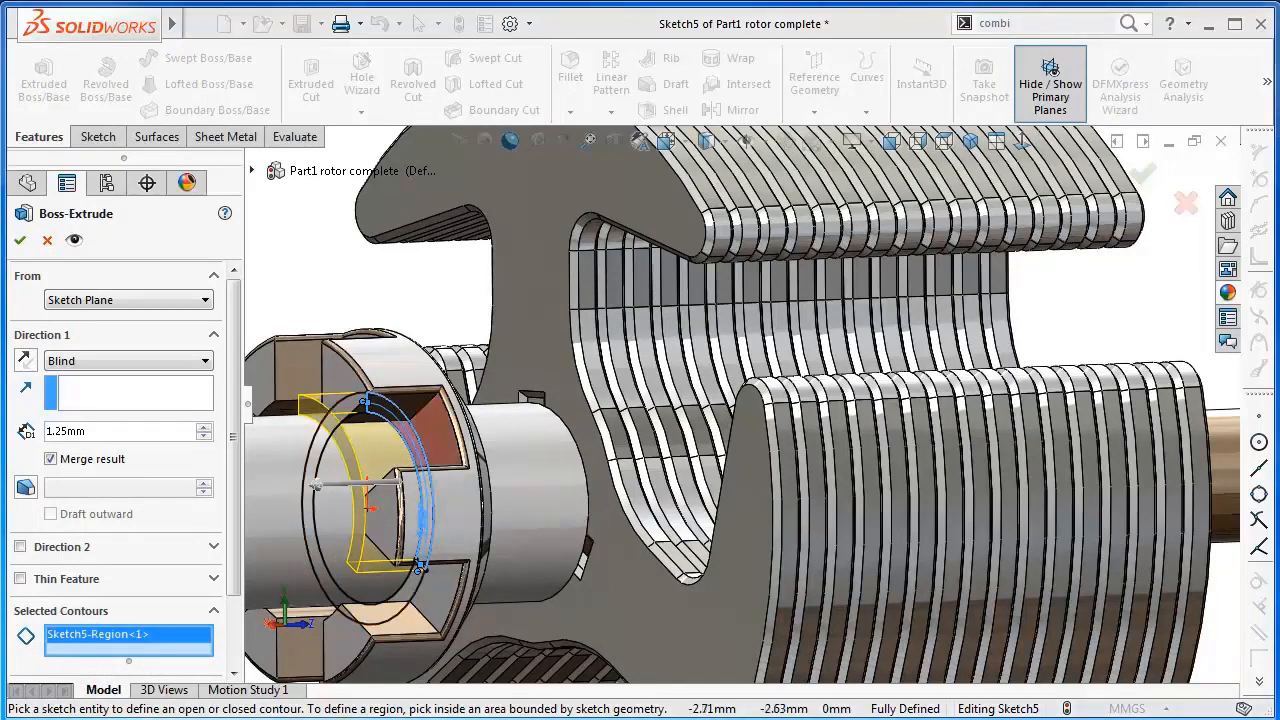
left_click(116, 427)
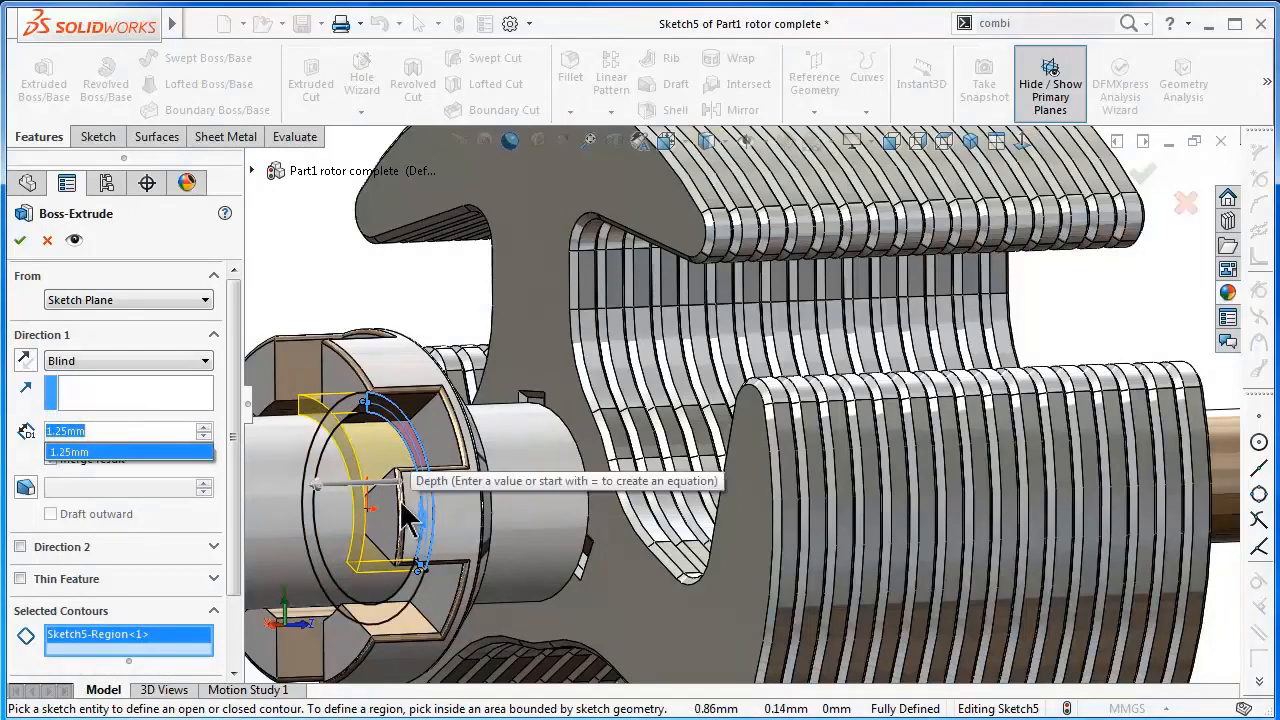
type("4.75")
key("Return")
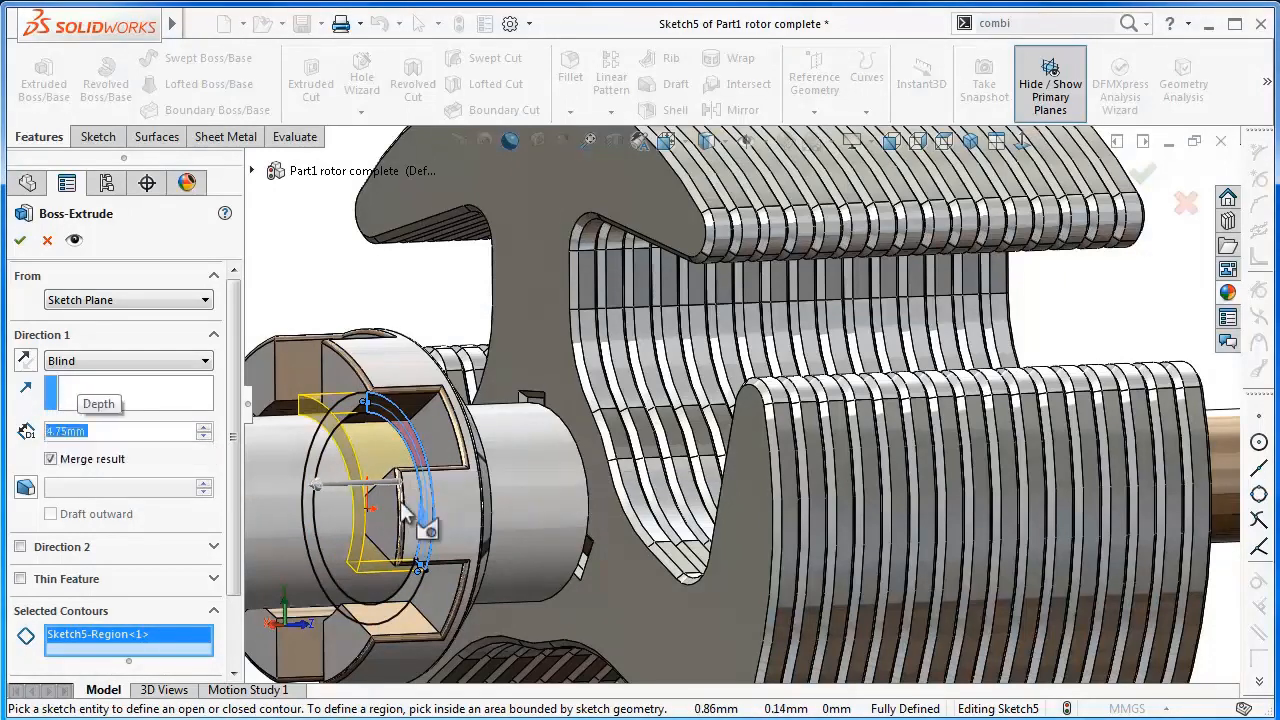
key("f")
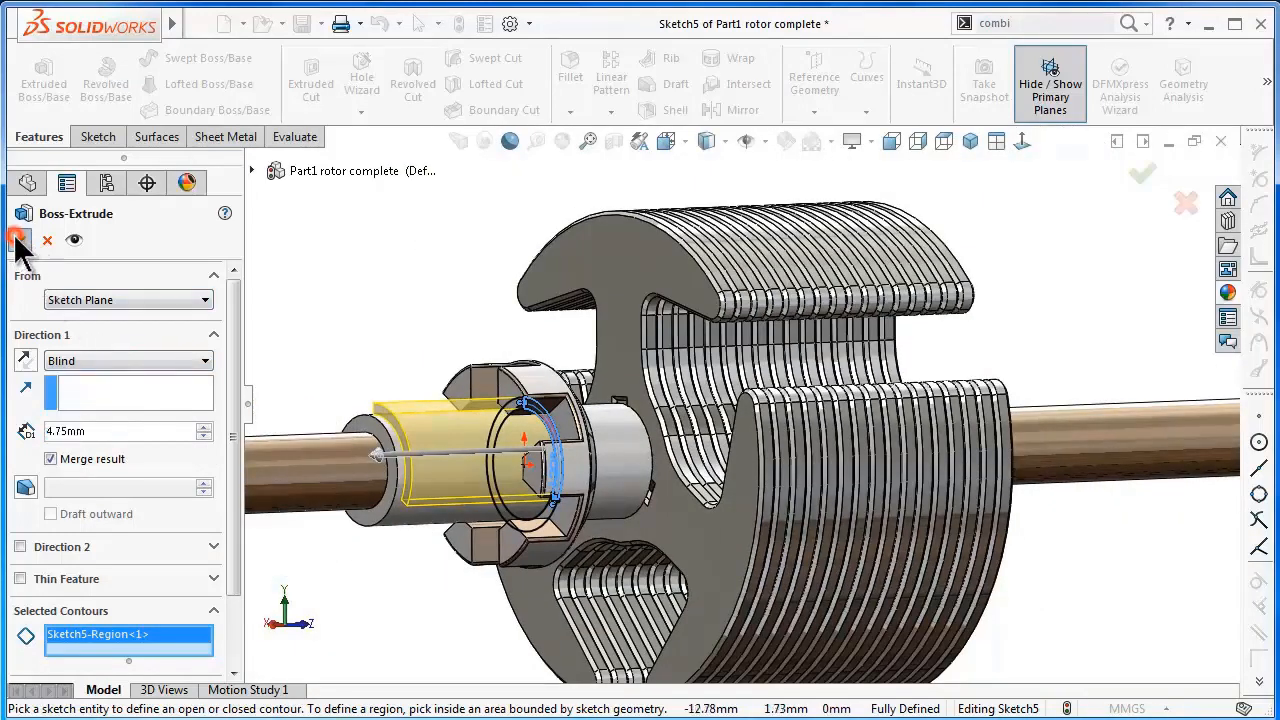
left_click(97, 458)
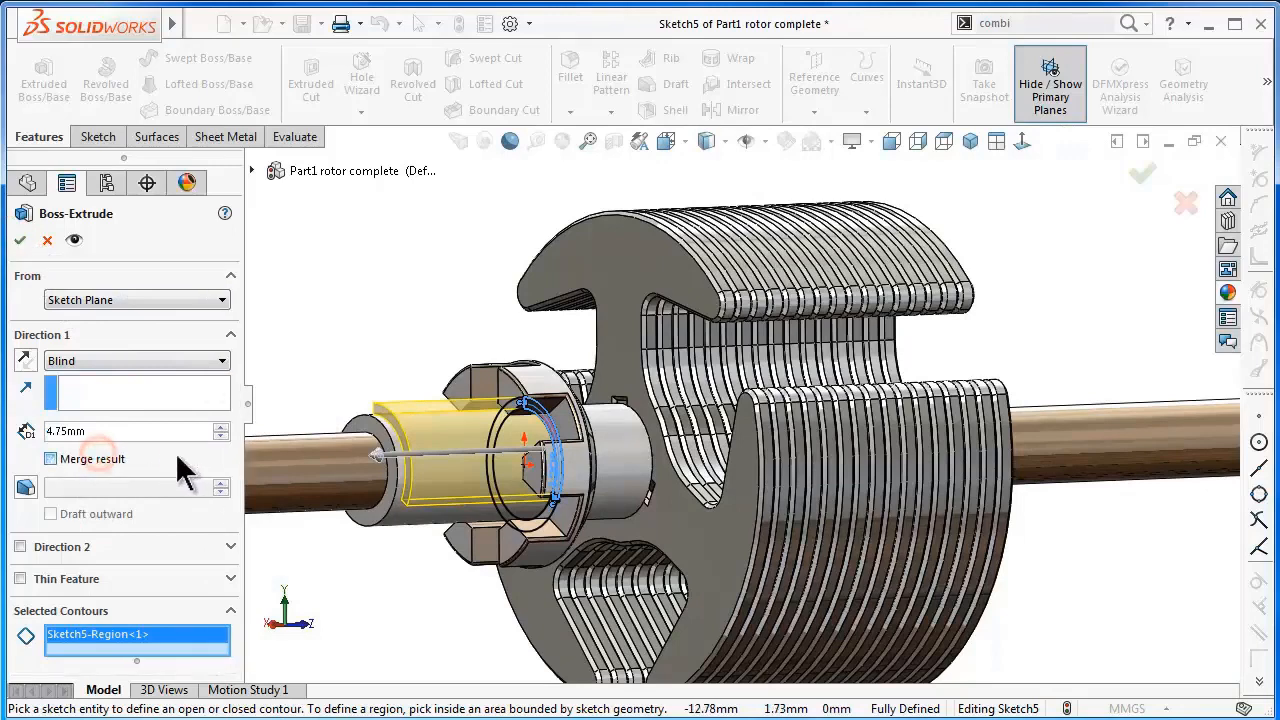
left_click(18, 241)
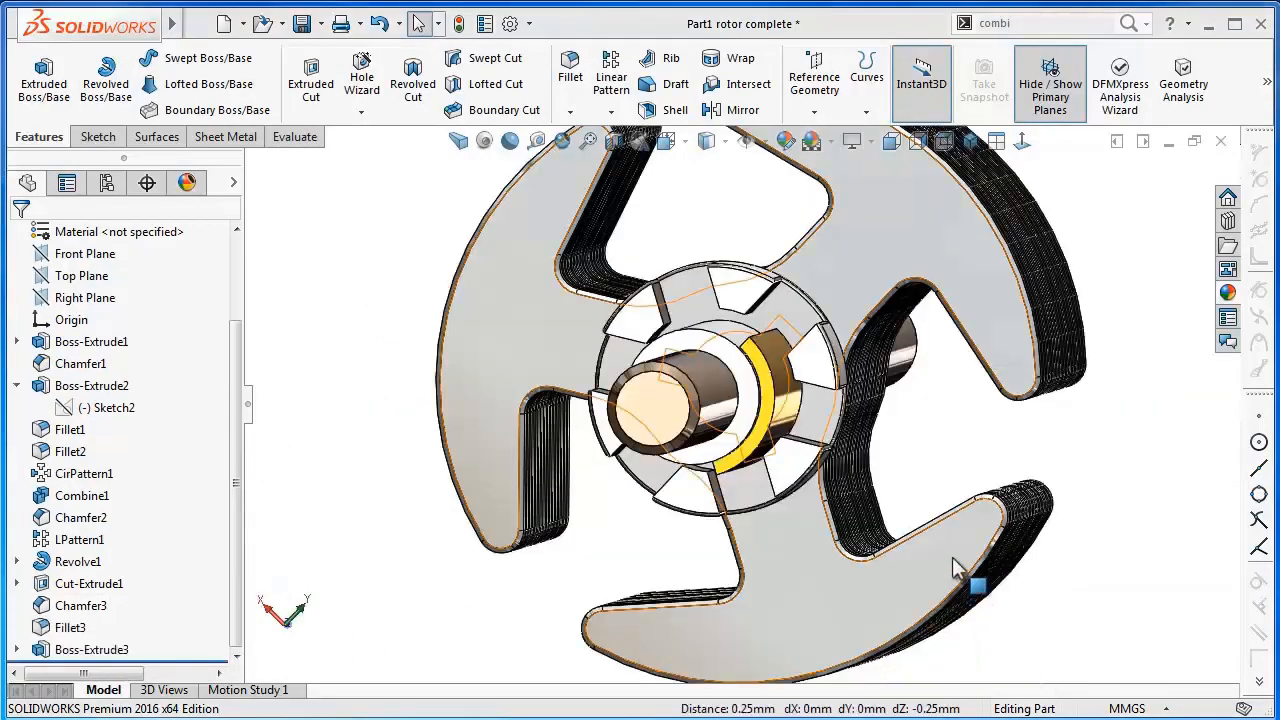
- Set the angle dimension in the extruded ring segment's sketch to 110° and rebuild the part
mouse_move(953, 556)
middle_mouse_down()
mouse_move(1006, 534)
mouse_move(965, 574)
mouse_move(960, 557)
middle_mouse_up()
scroll(958, 555, "down", 1)
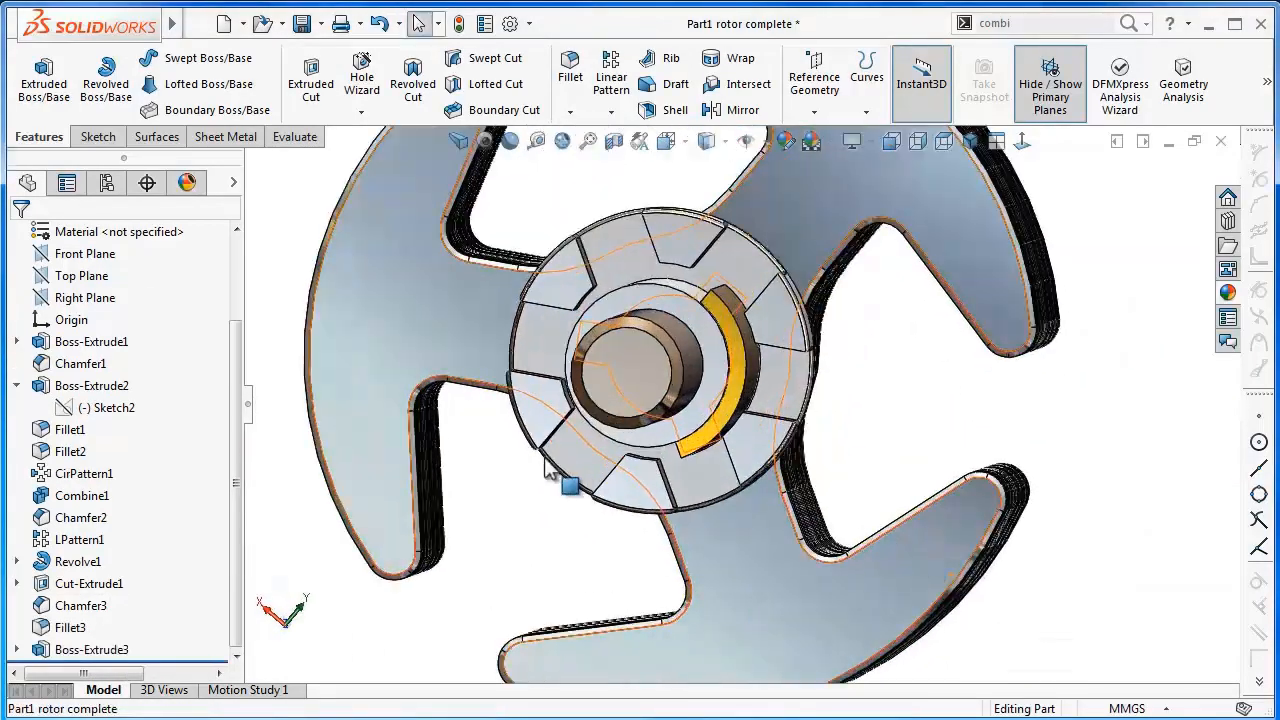
scroll(488, 496, "down", 2)
left_click(16, 649)
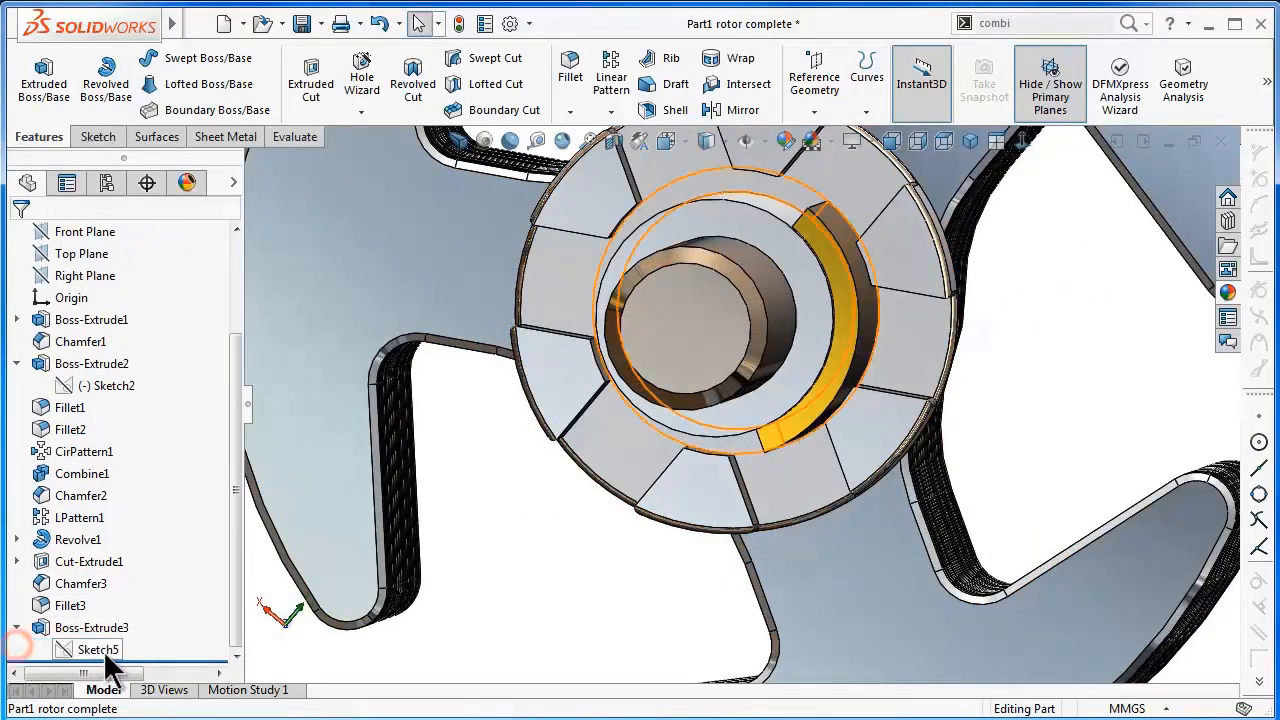
left_click(100, 650)
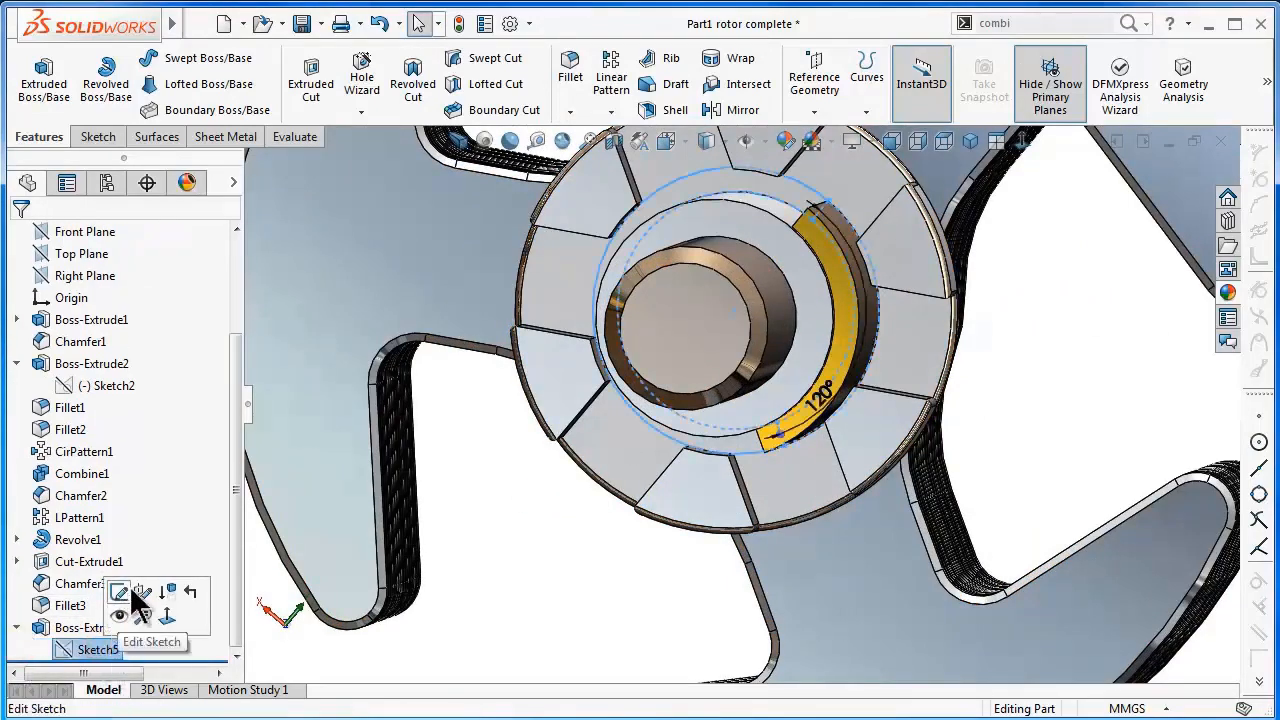
double_click(826, 400)
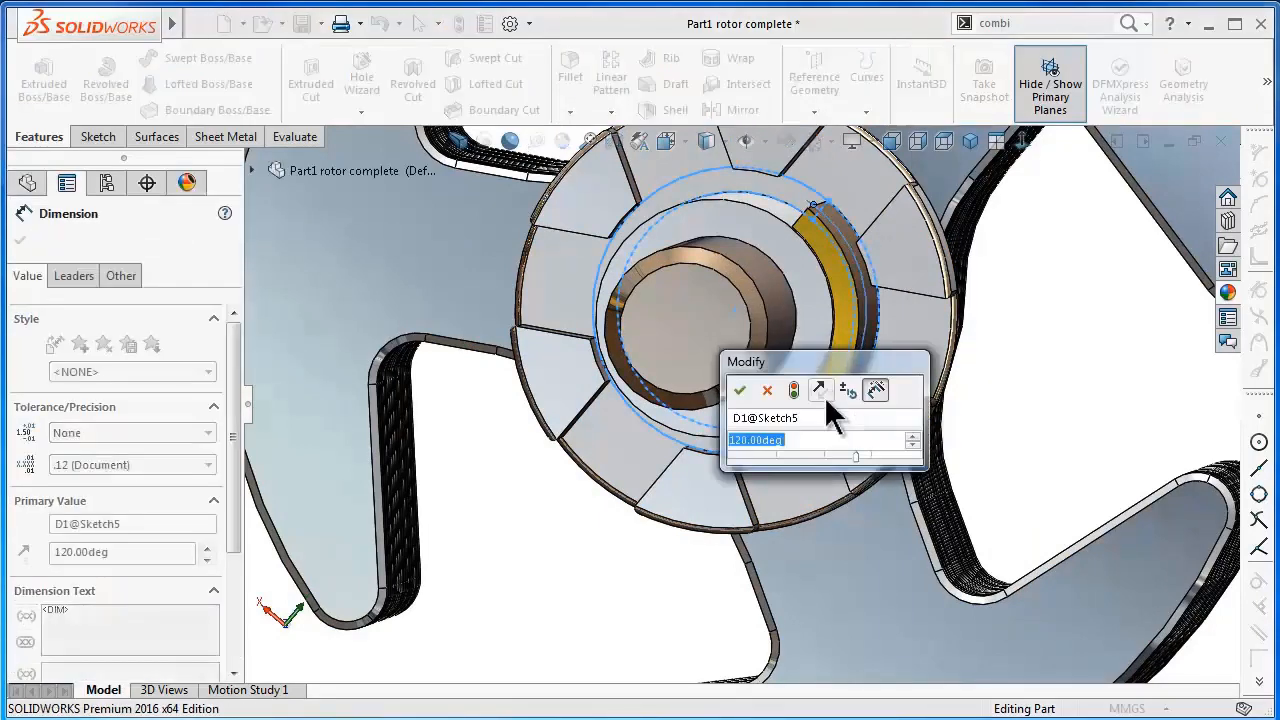
type("11")
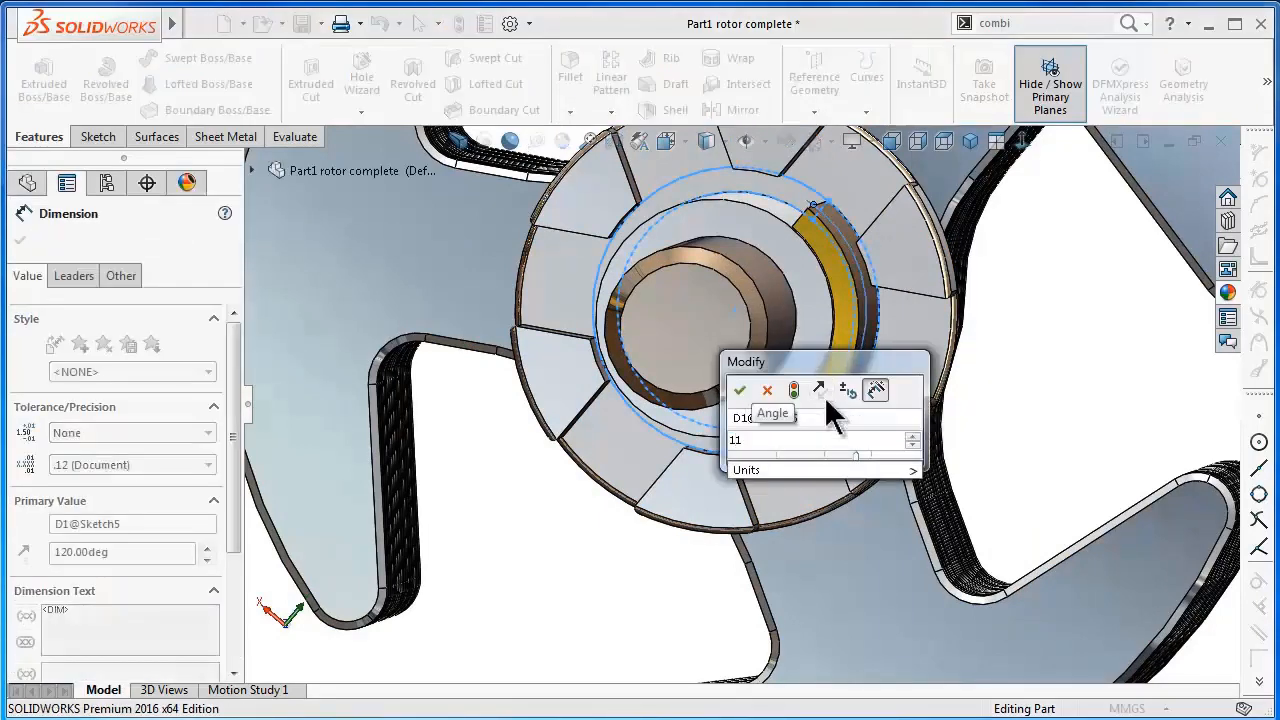
type("0")
key("Return")
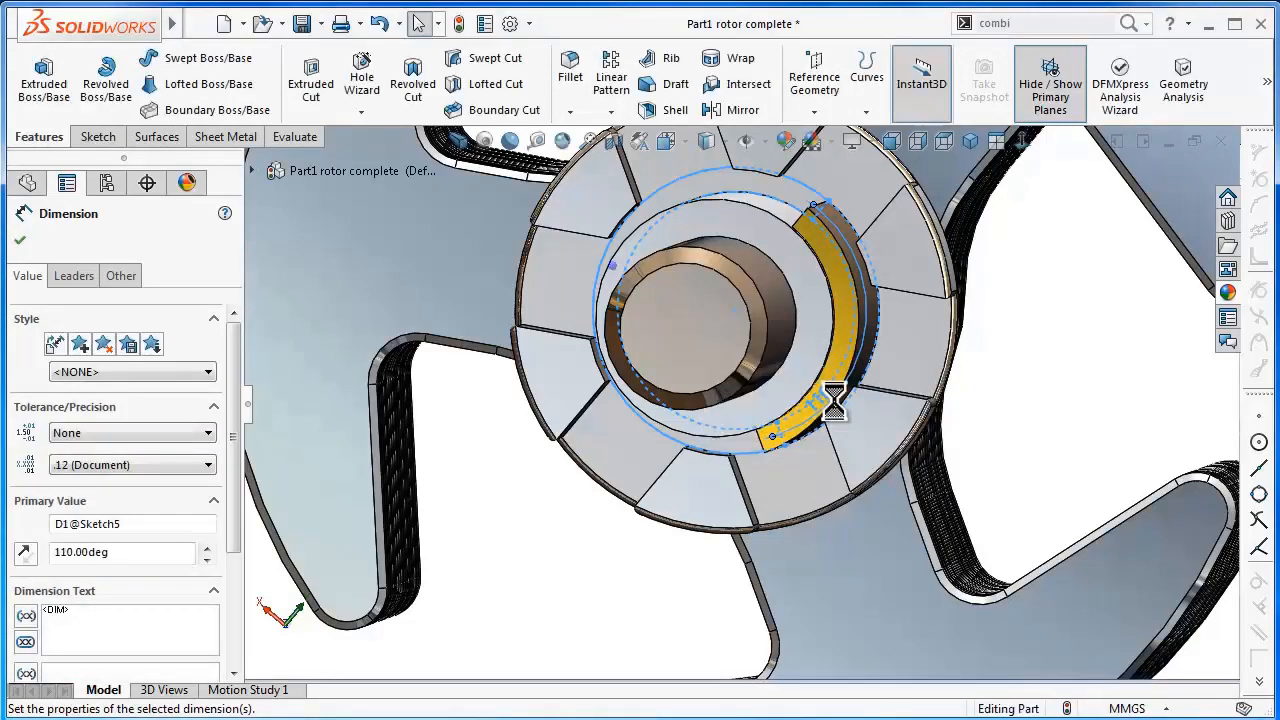
left_click(458, 24)
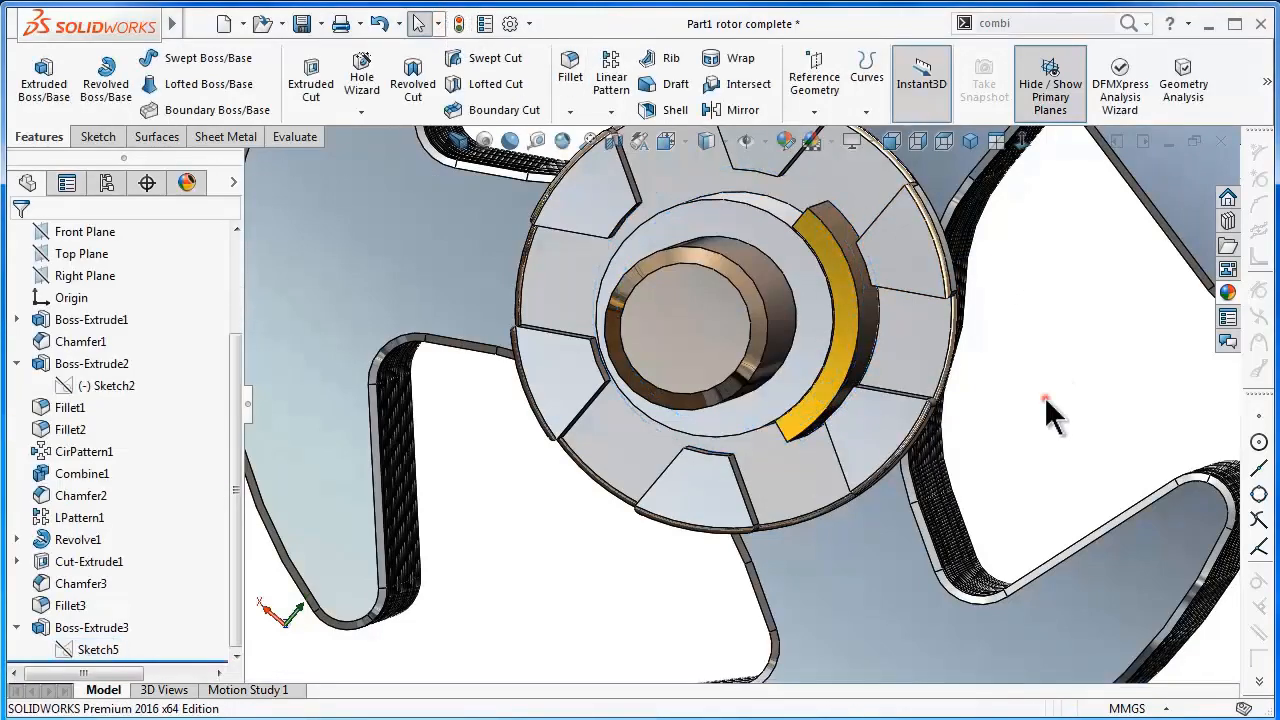
- Start a new sketch on the flat side face of the collar slot beside the yellow segment and orient the view normal to it
middle_click_drag(1000, 423, 1036, 243)
left_click(1023, 145)
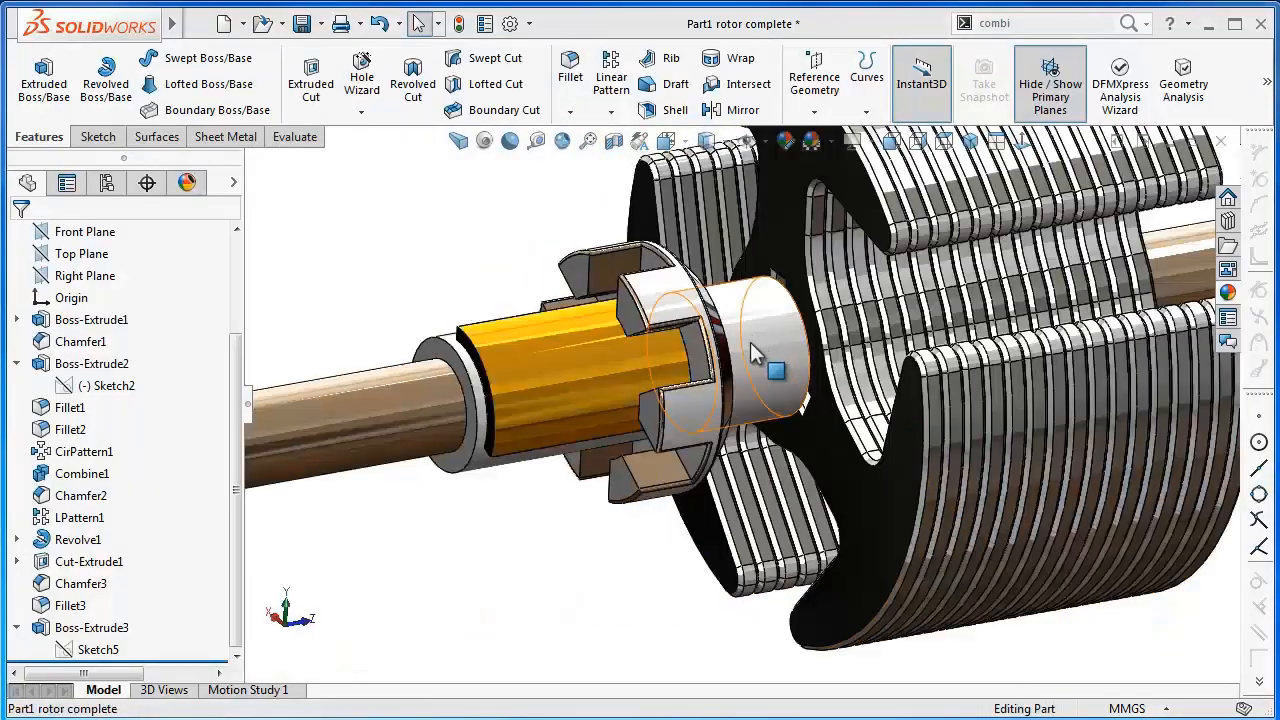
middle_click_drag(751, 351, 655, 310)
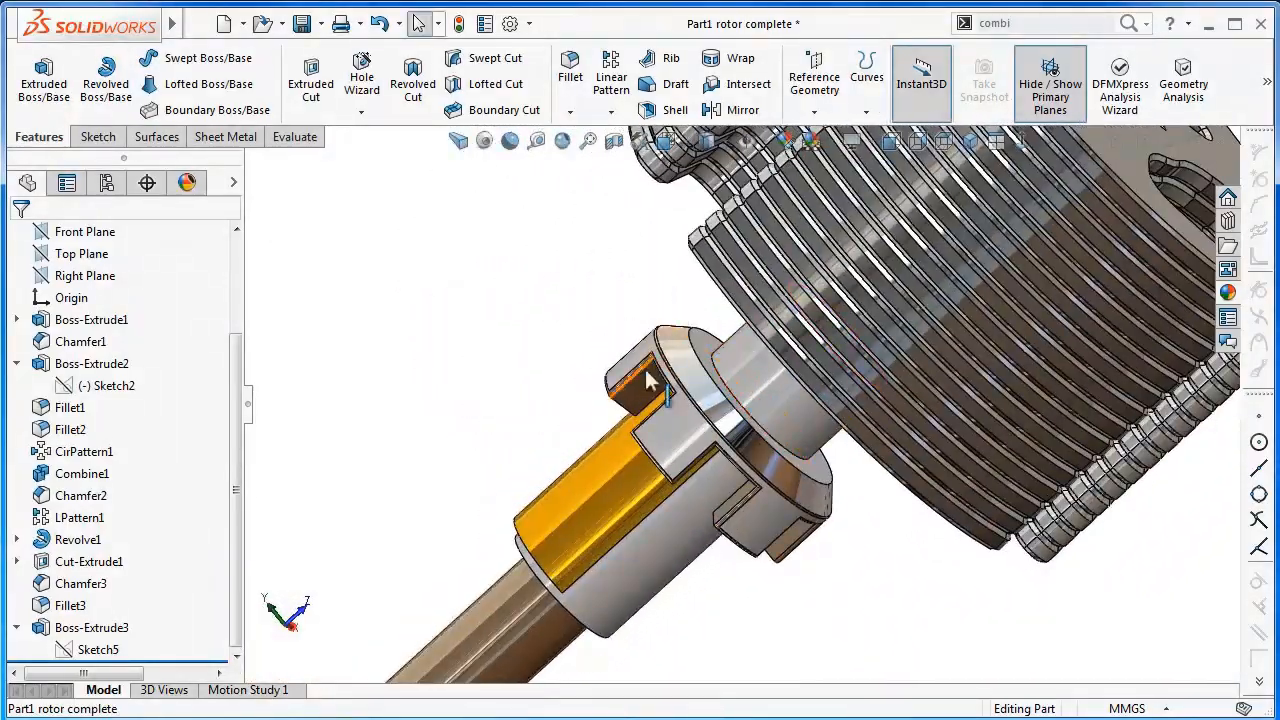
scroll(665, 400, "down", 6)
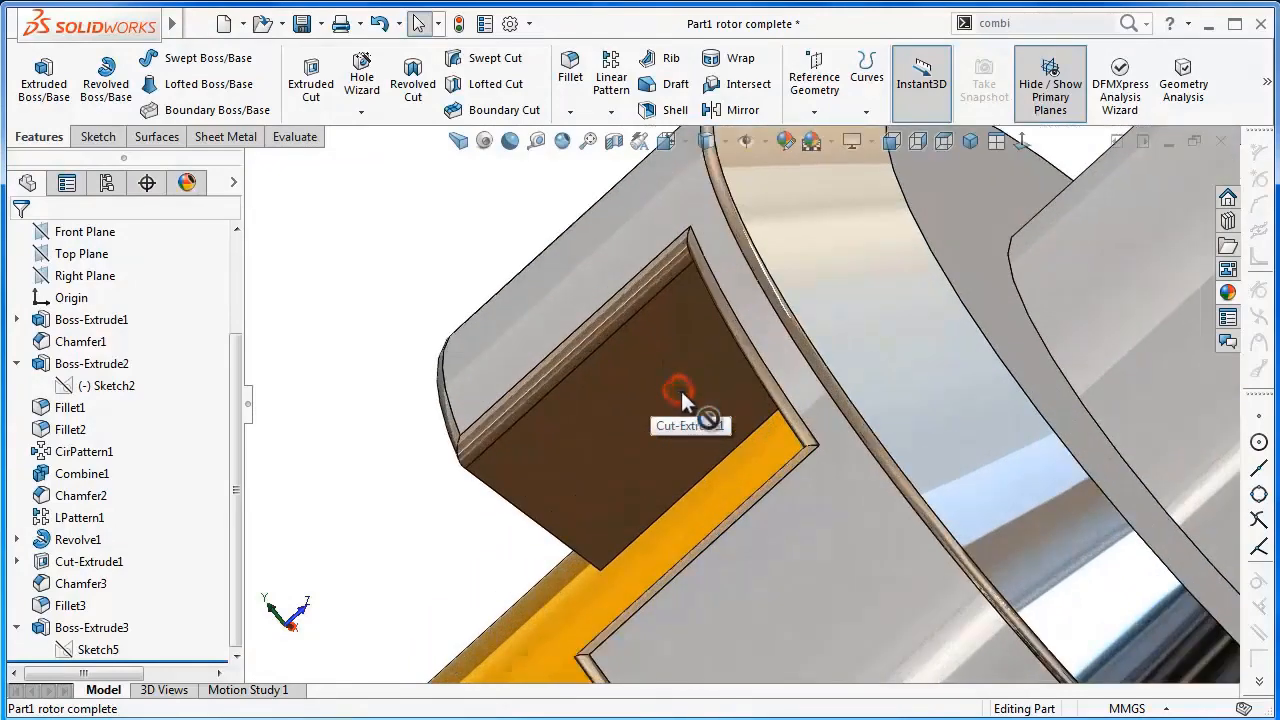
left_click(681, 395)
left_click(751, 325)
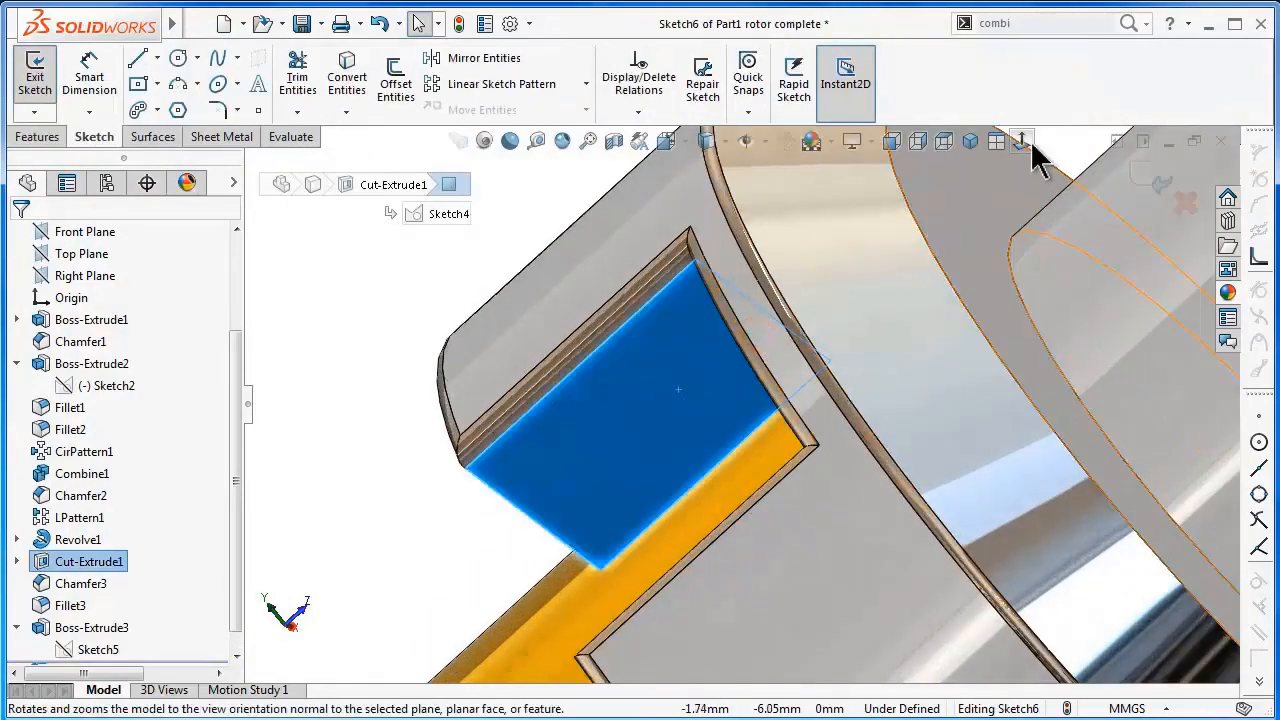
left_click(1024, 141)
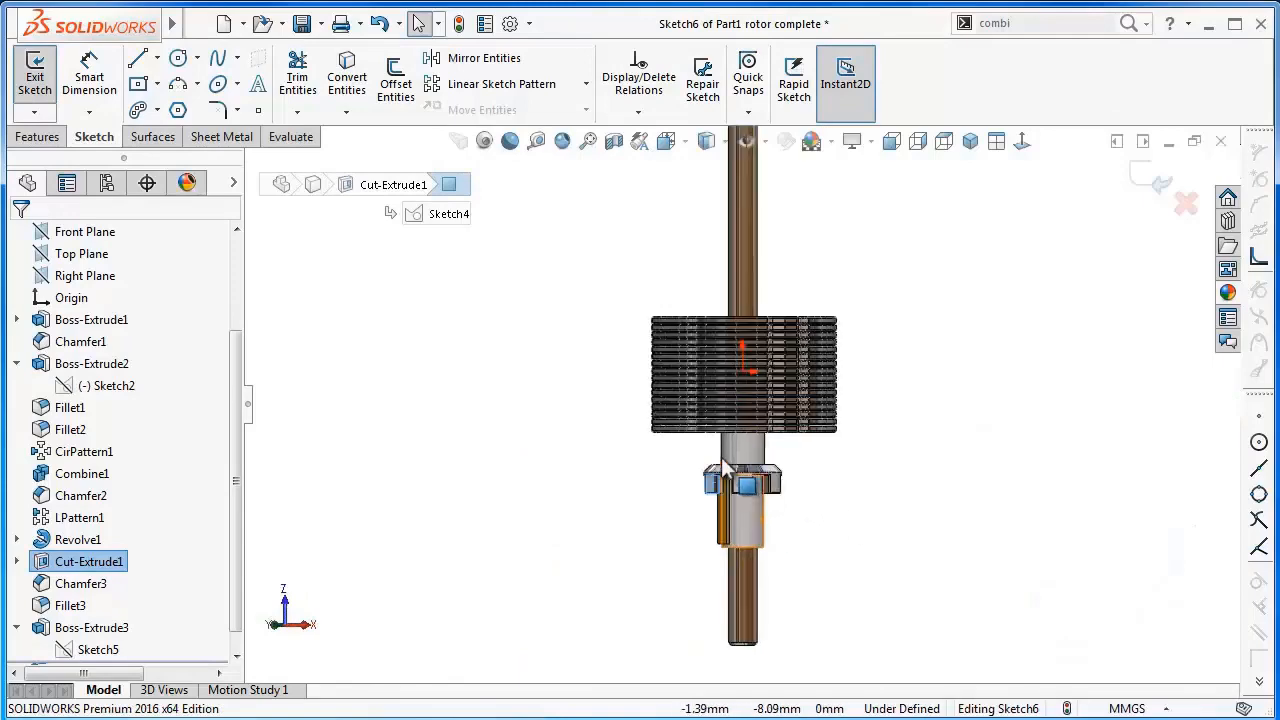
- Sketch a corner rectangle about 1.38 mm by 0.33 mm below the slotted collar, slightly overlapping the yellow segment's outer edge
scroll(724, 467, "down", 8)
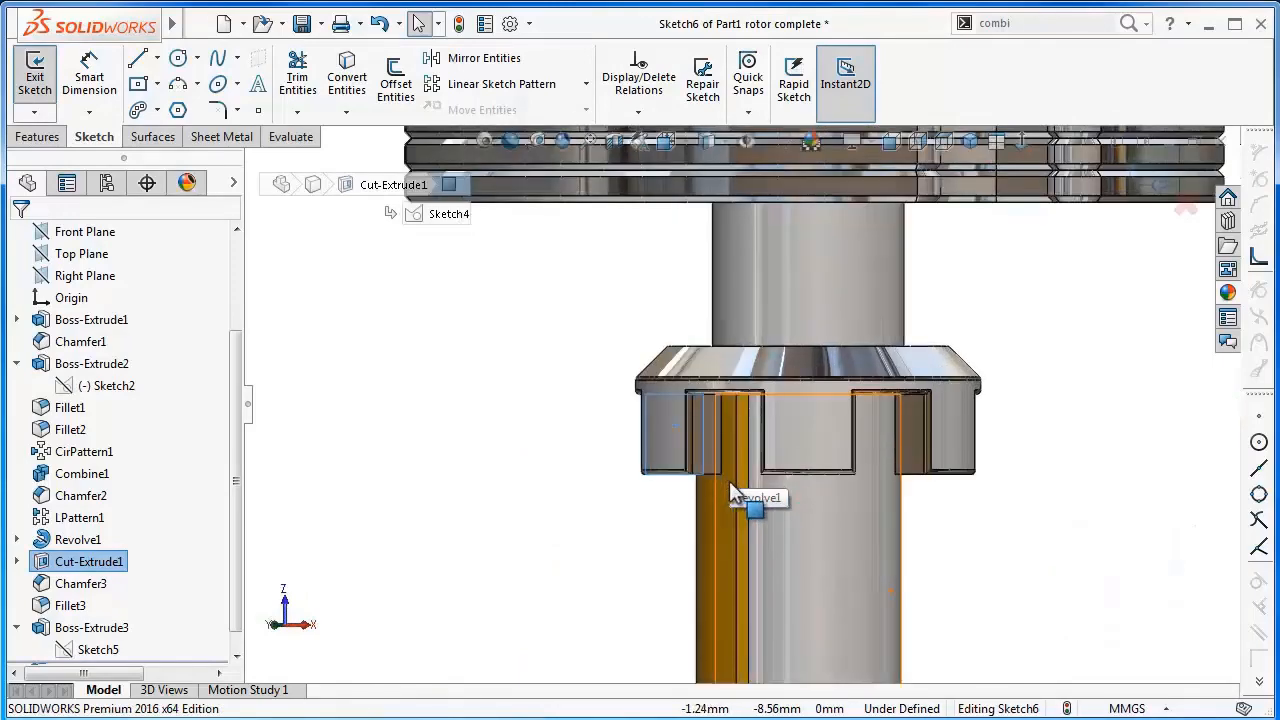
scroll(729, 481, "down", 4)
scroll(680, 285, "down", 4)
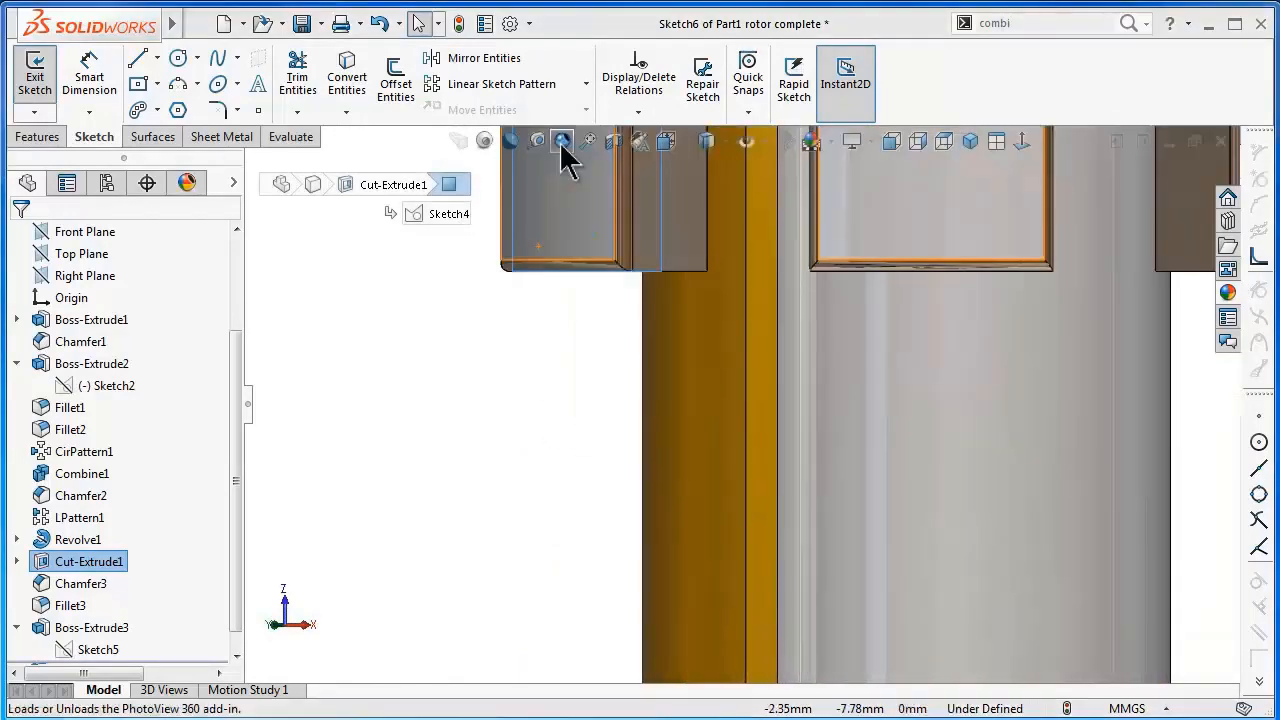
left_click(512, 142)
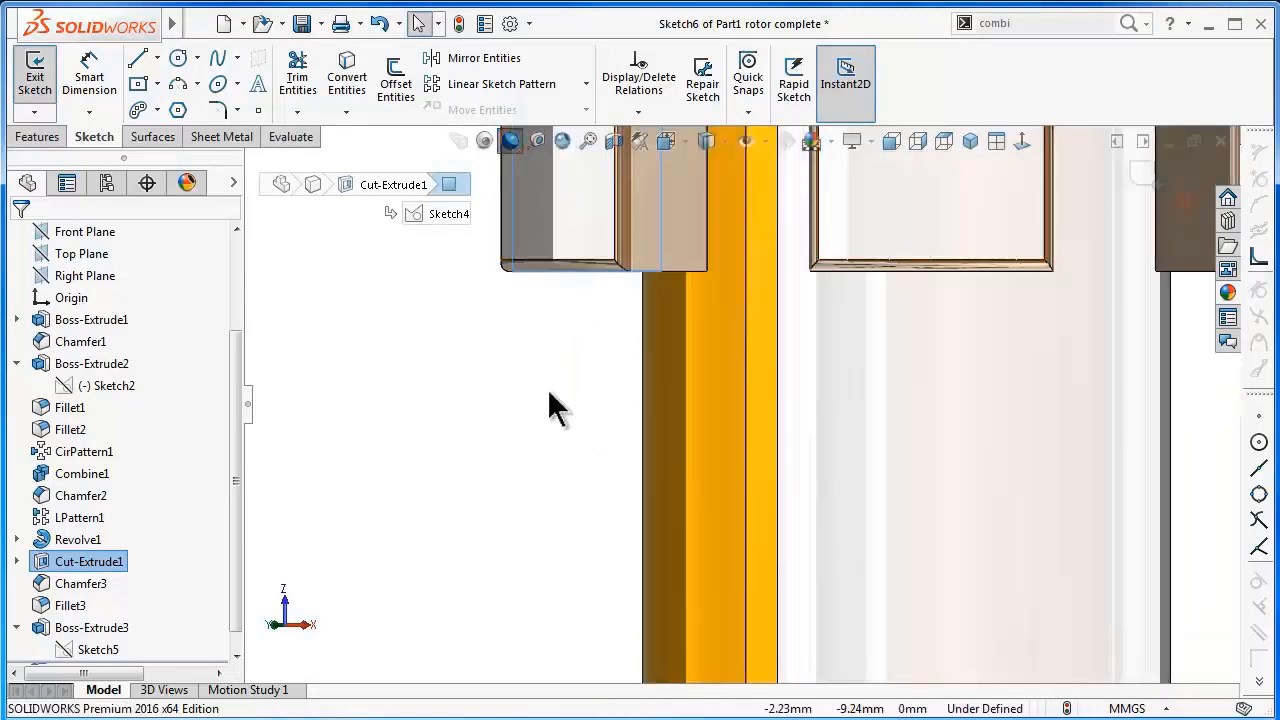
scroll(502, 383, "up", 1)
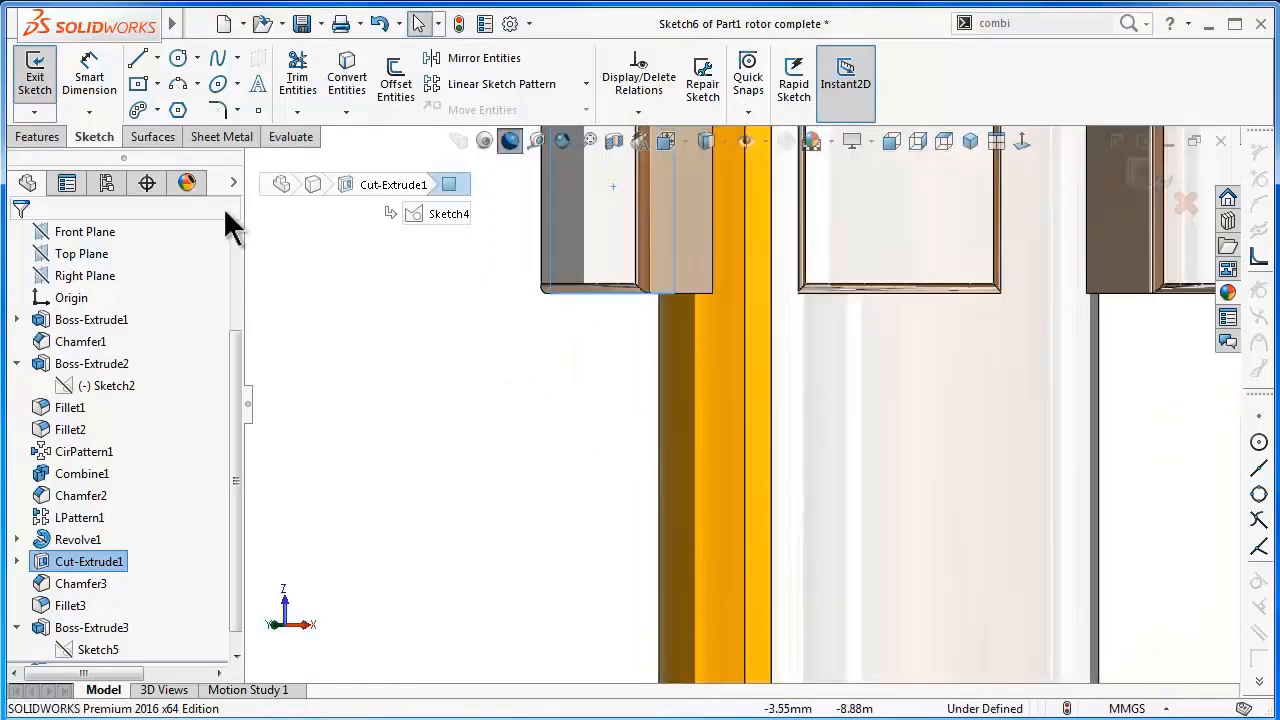
left_click(156, 84)
left_click(157, 112)
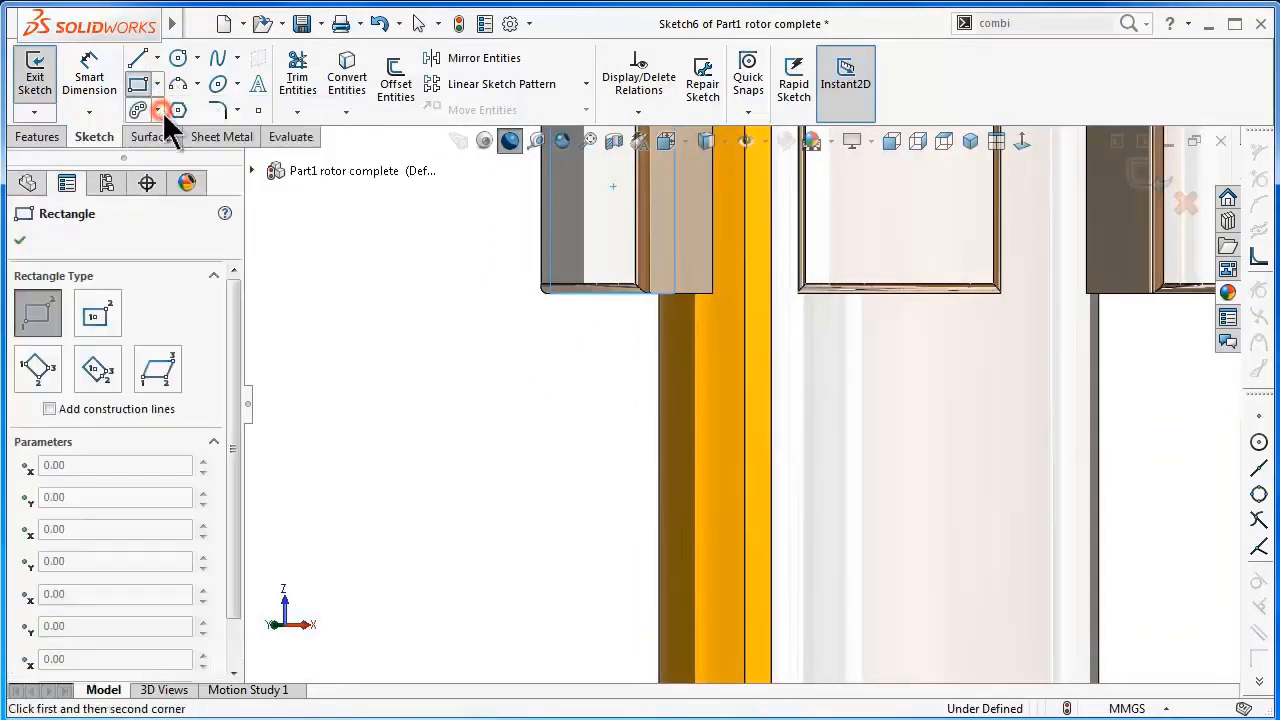
left_click(669, 441)
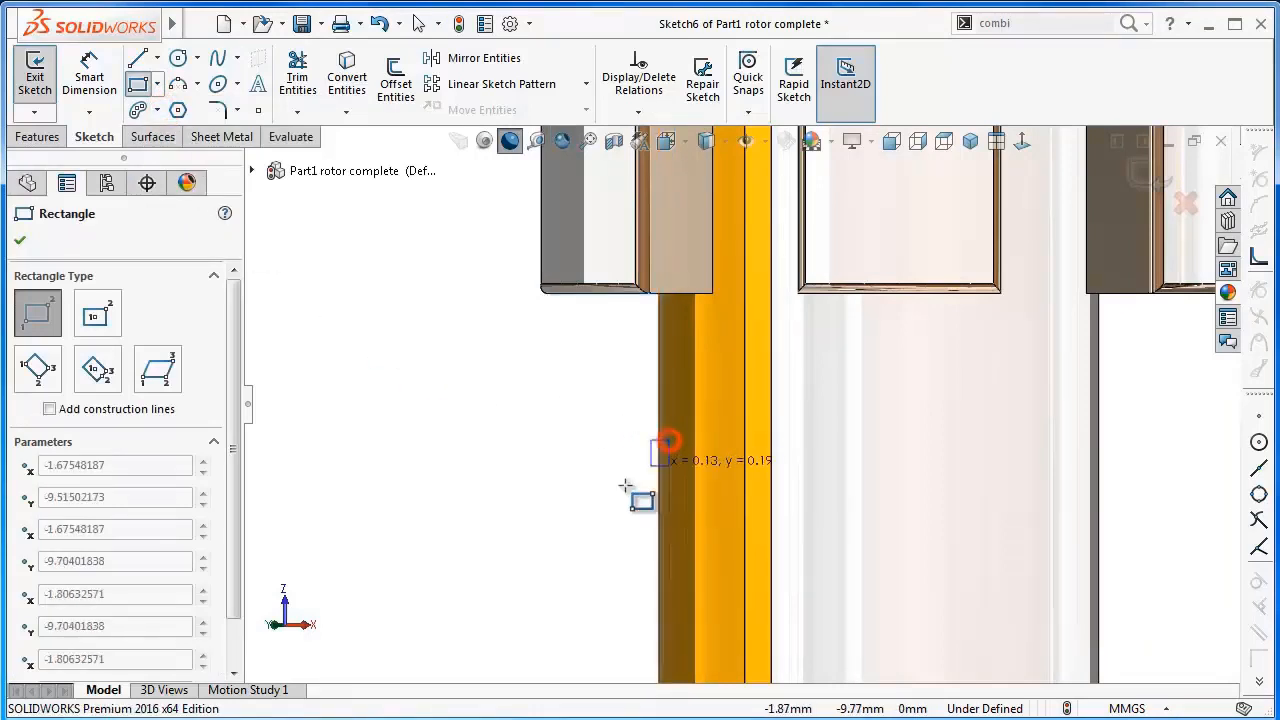
left_click(478, 485)
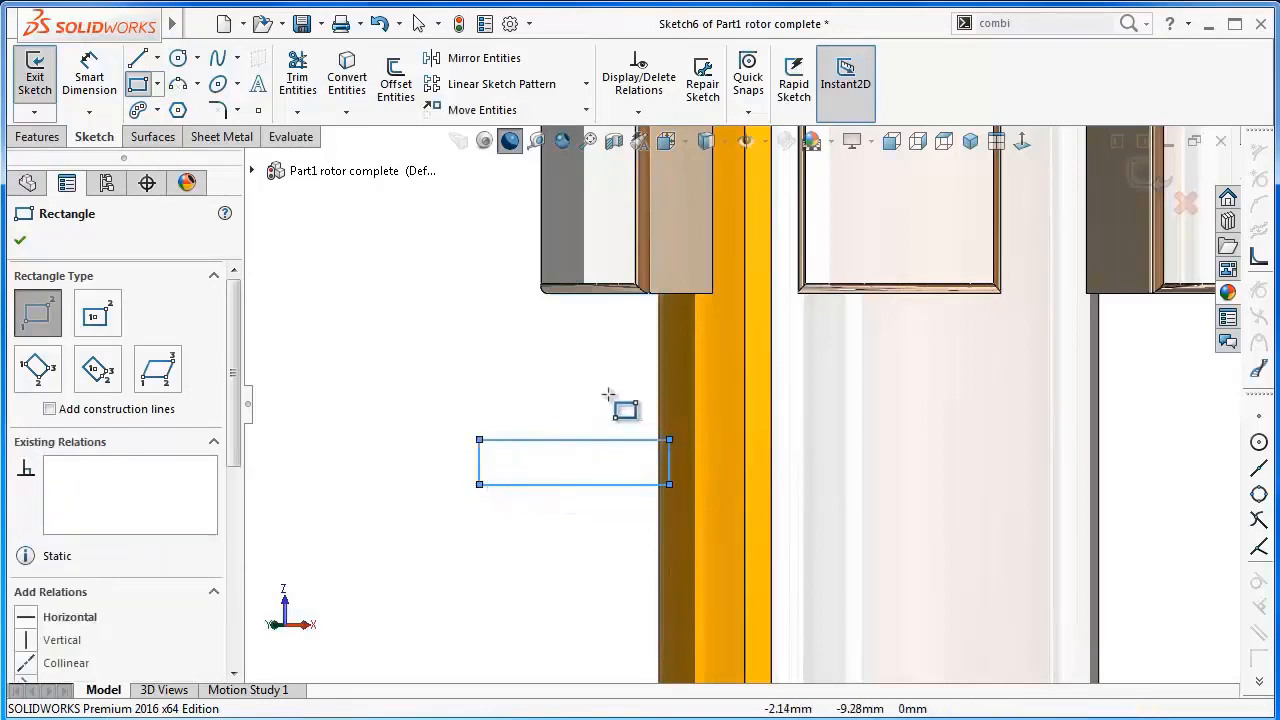
- Dimension the rectangle's height at 0.3 mm
key("s")
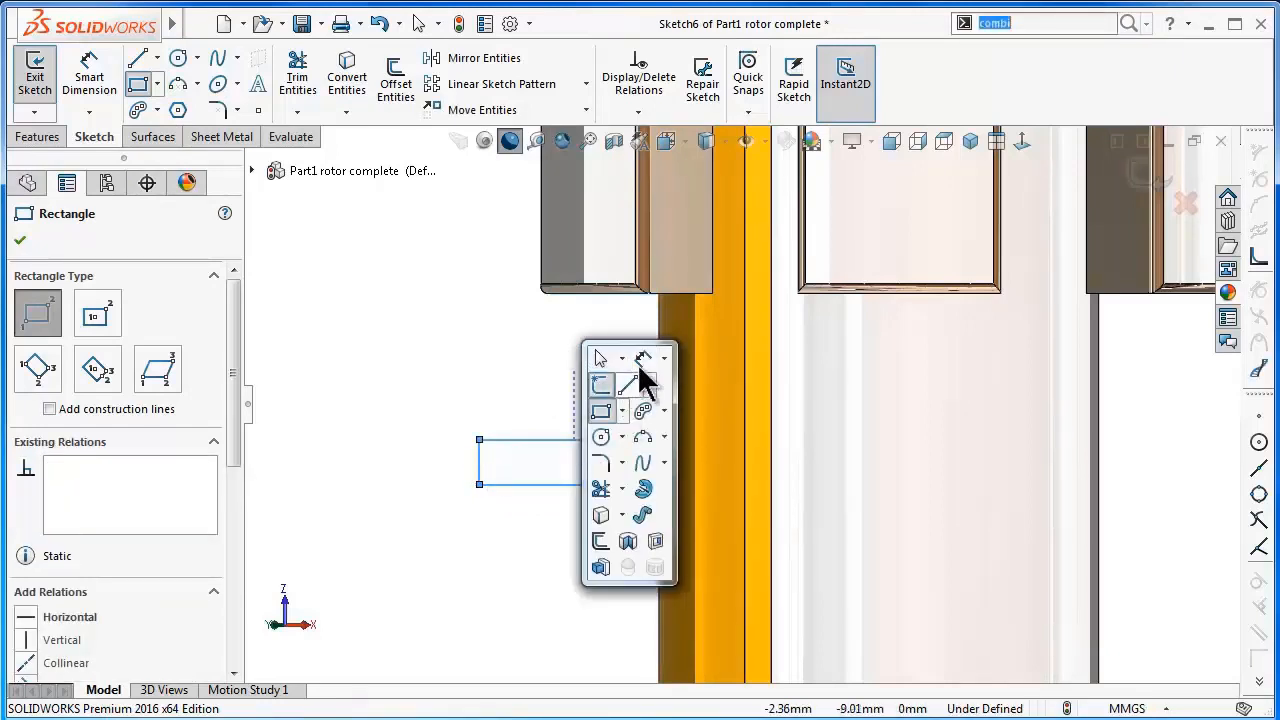
left_click(641, 358)
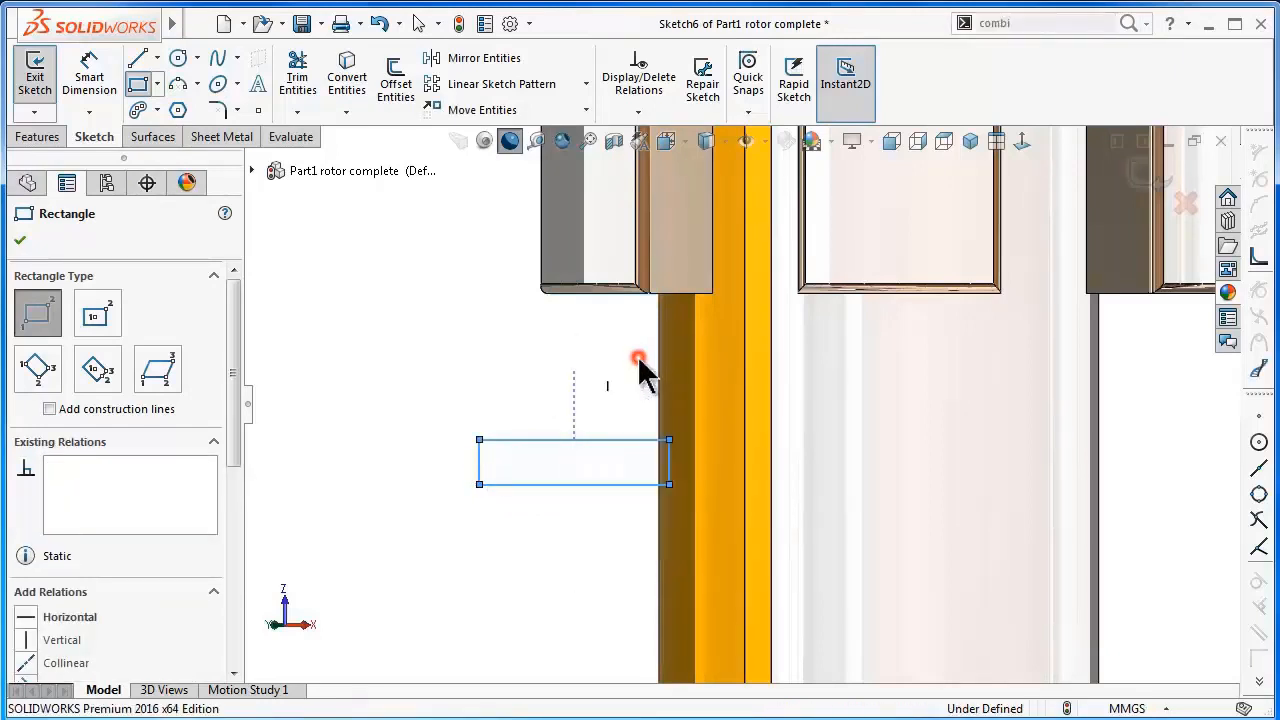
left_click(480, 466)
left_click(450, 480)
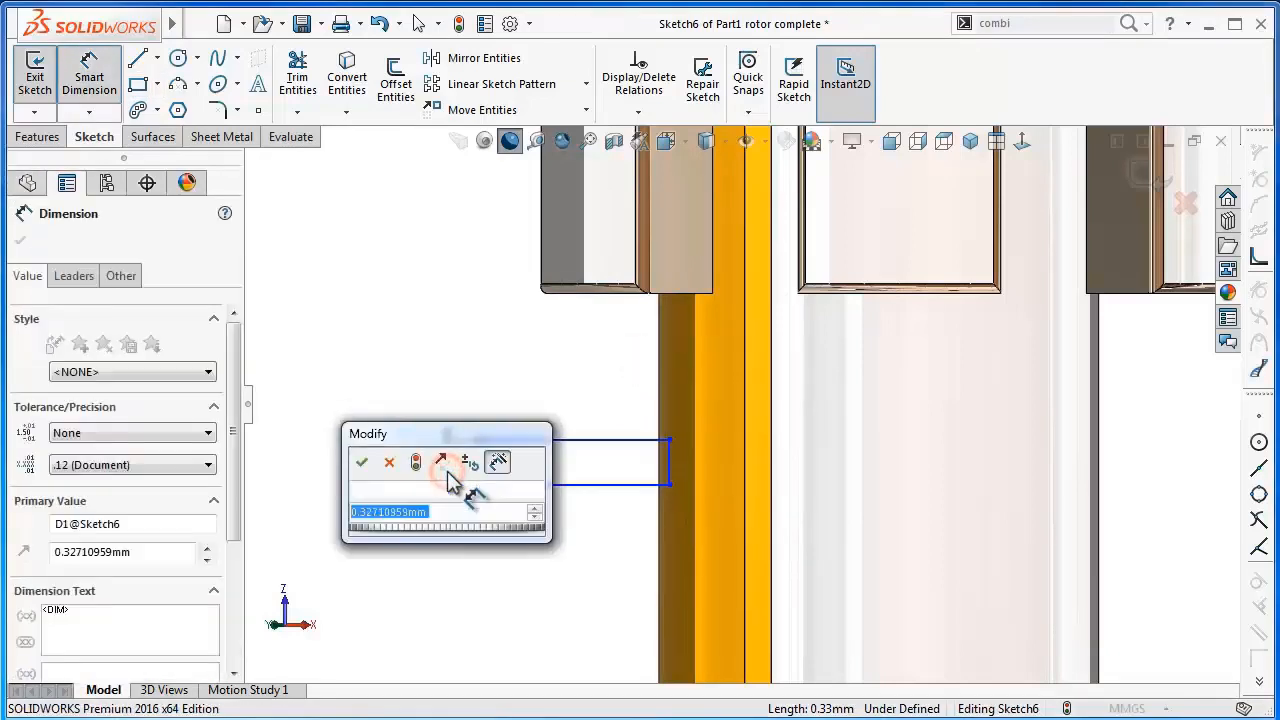
type("0.2")
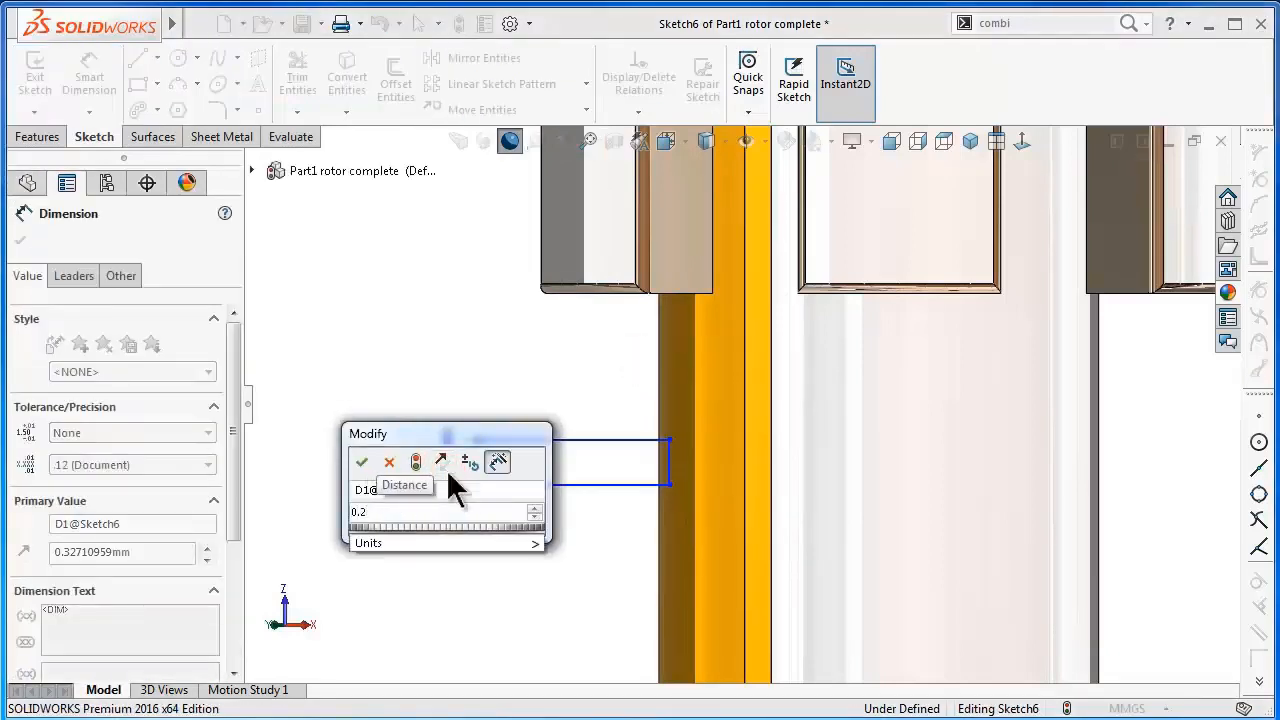
key("BackSpace")
type("3")
key("Return")
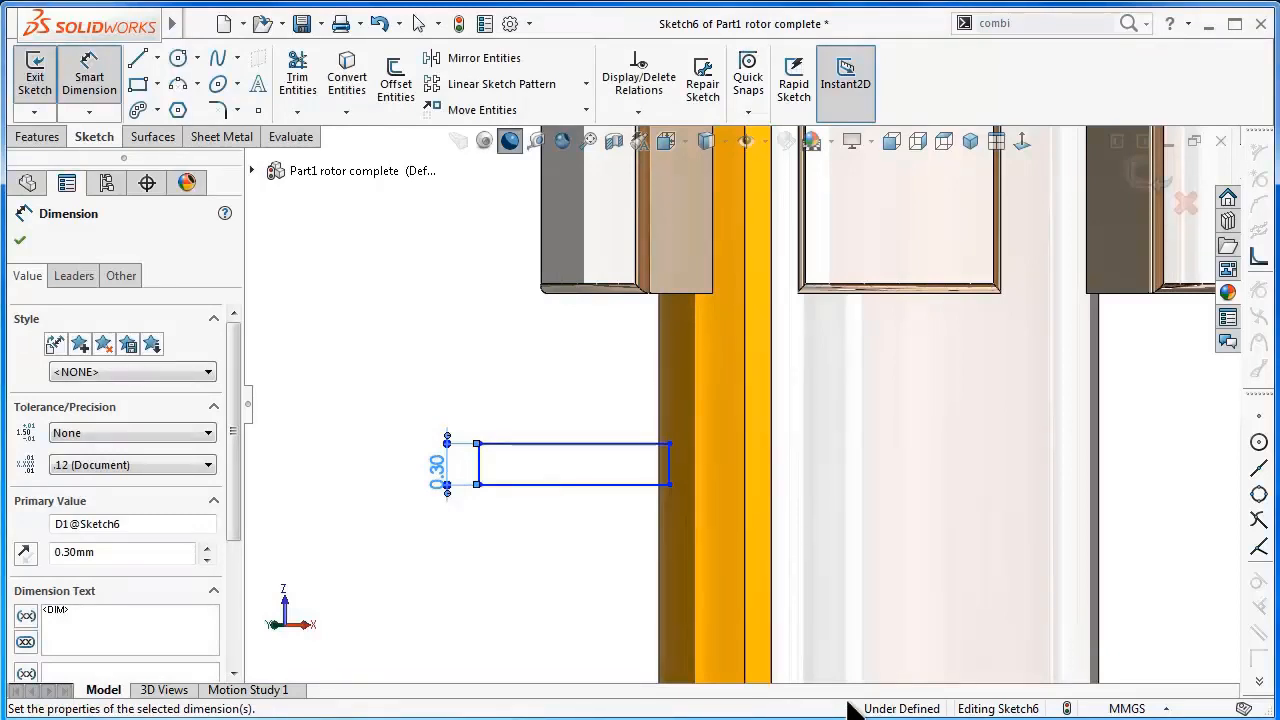
- Dimension the rectangle's horizontal length at 1.3 mm
left_click(547, 484)
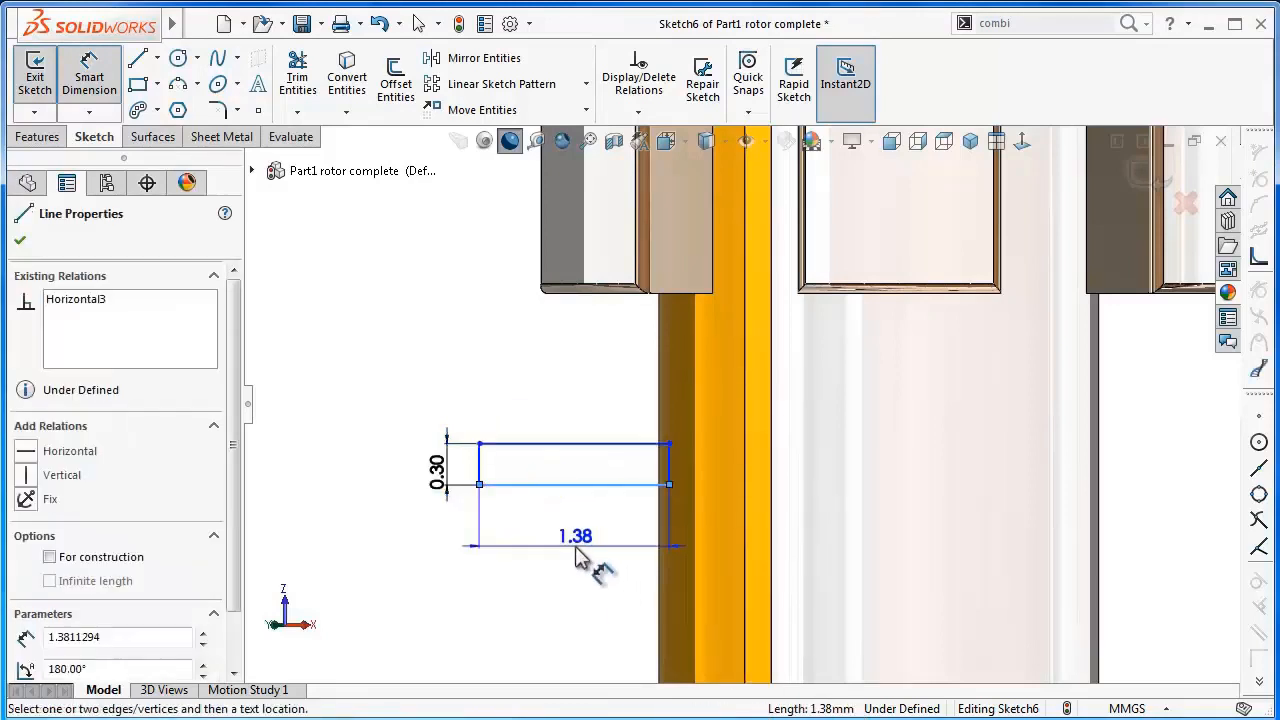
left_click(575, 546)
type("1.3")
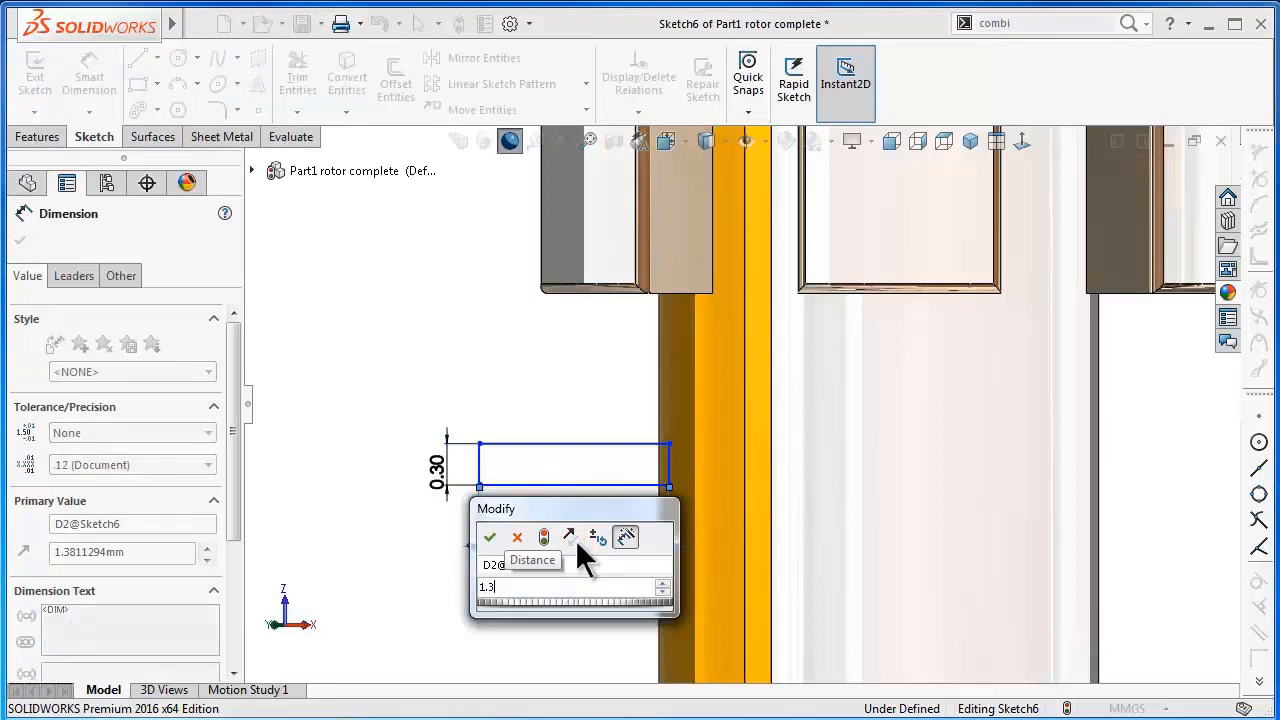
key("Return")
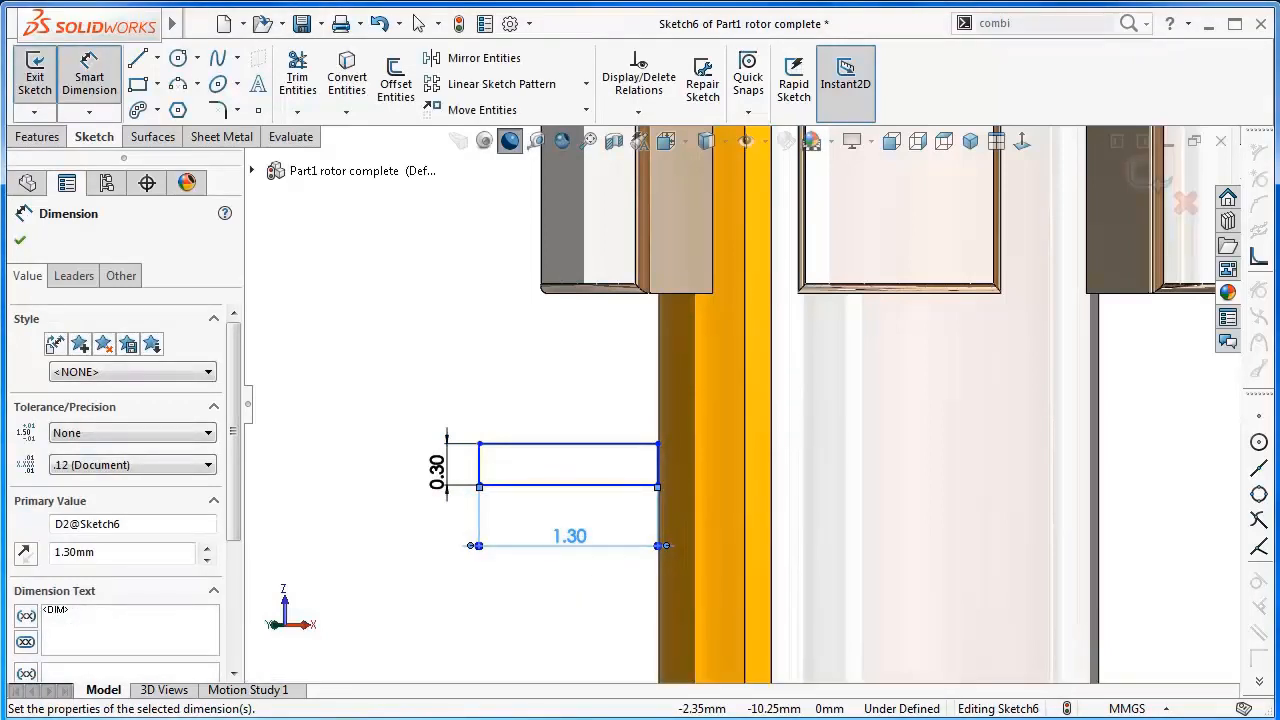
- Dimension the vertical distance between the collar's lower edge and the rectangle's upper line at 0.7 mm
scroll(665, 470, "down", 1)
scroll(660, 452, "down", 1)
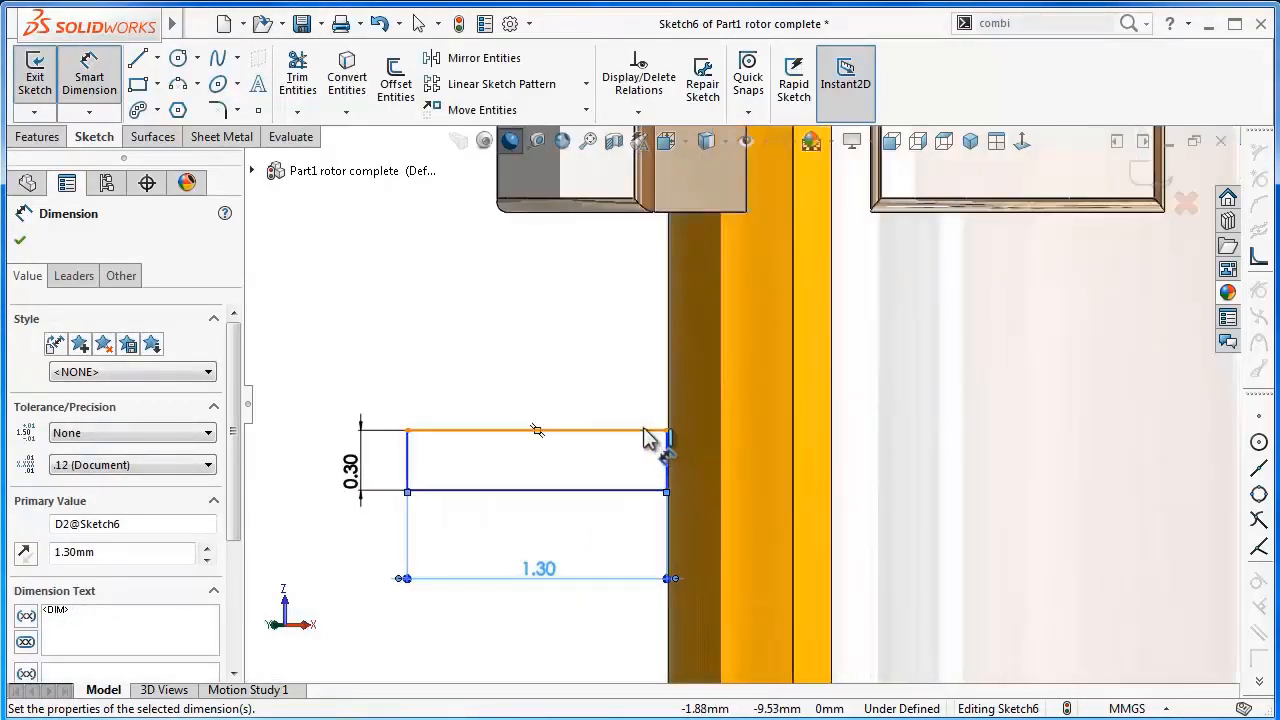
left_click(646, 432)
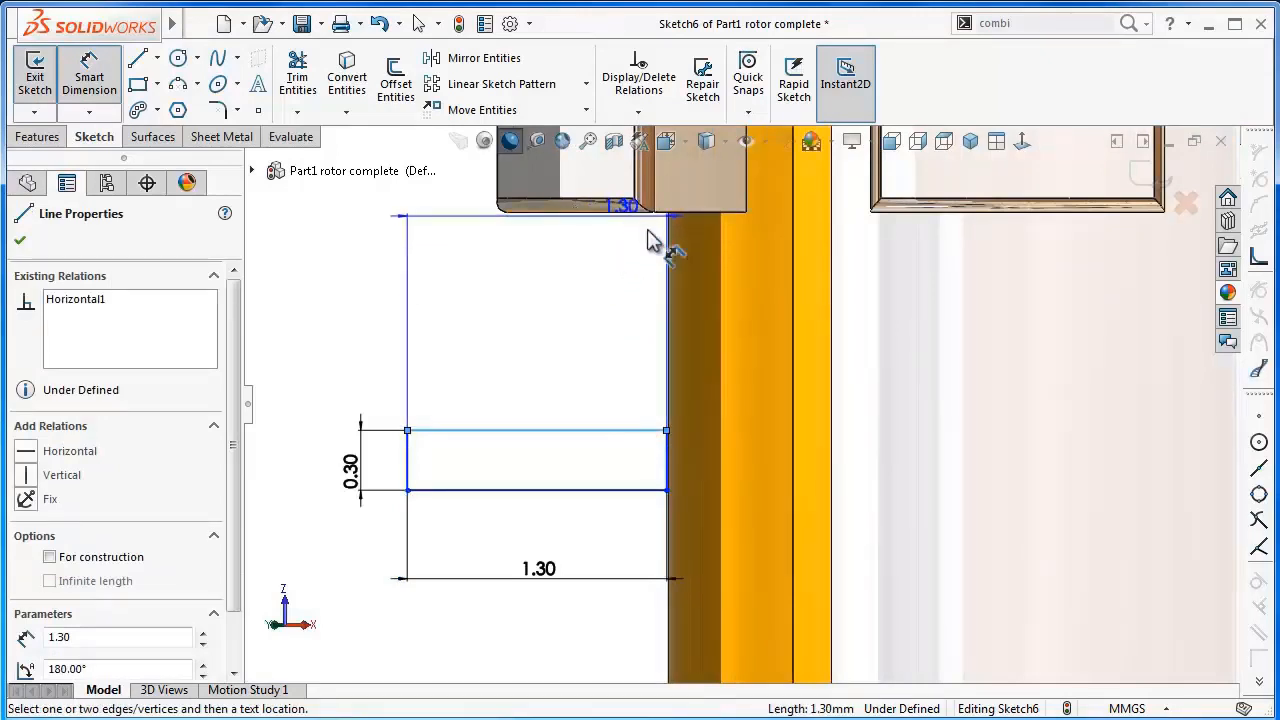
scroll(655, 237, "down", 1)
scroll(668, 252, "down", 1)
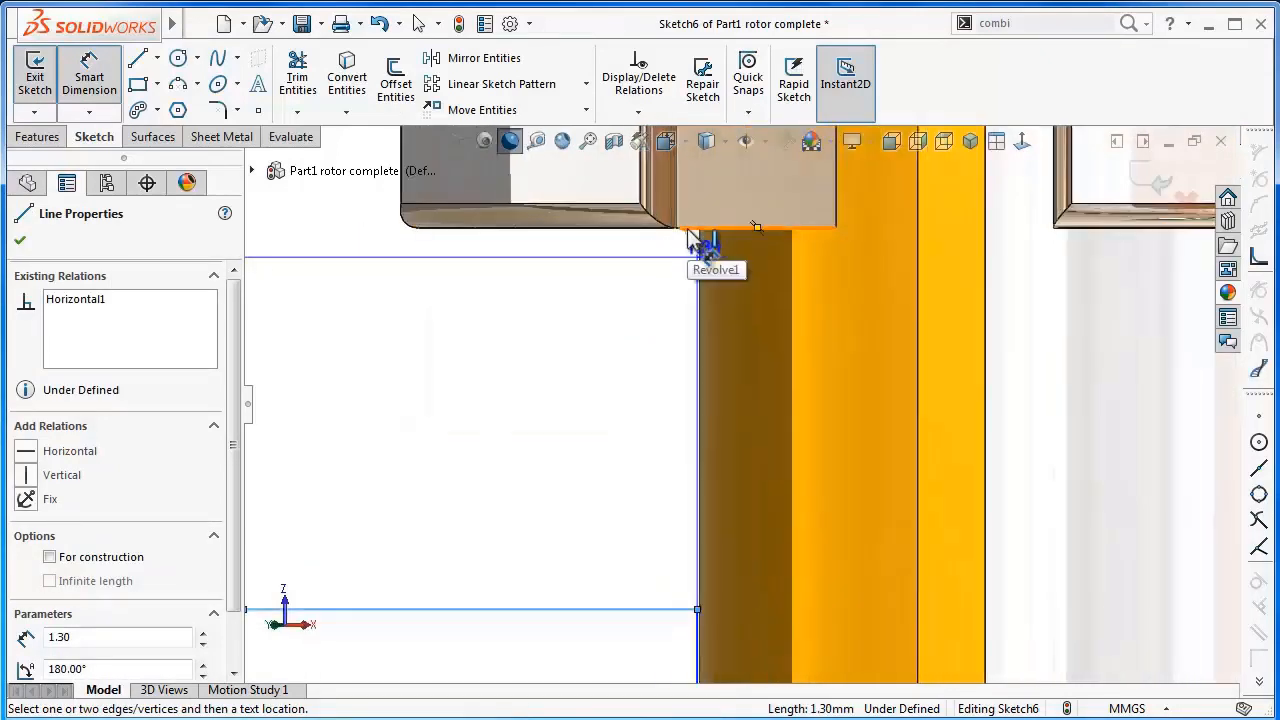
key("Escape")
left_click(688, 233)
left_click(602, 331)
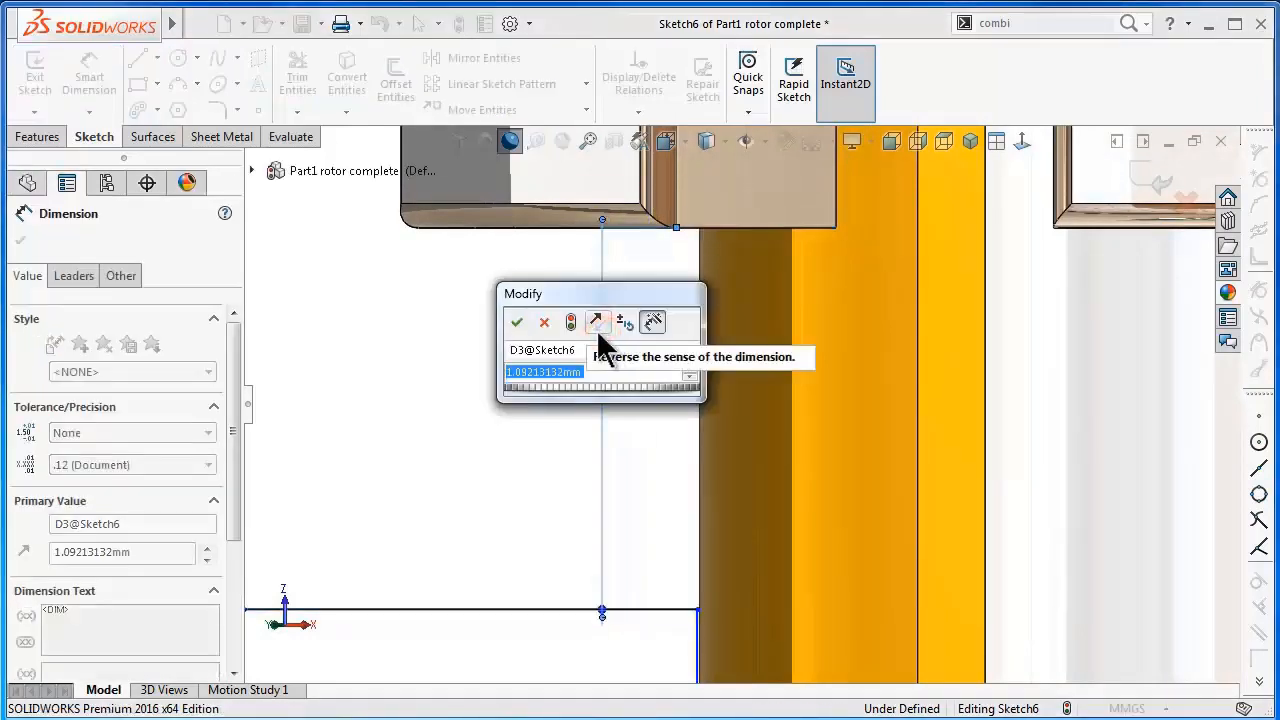
type("0.7")
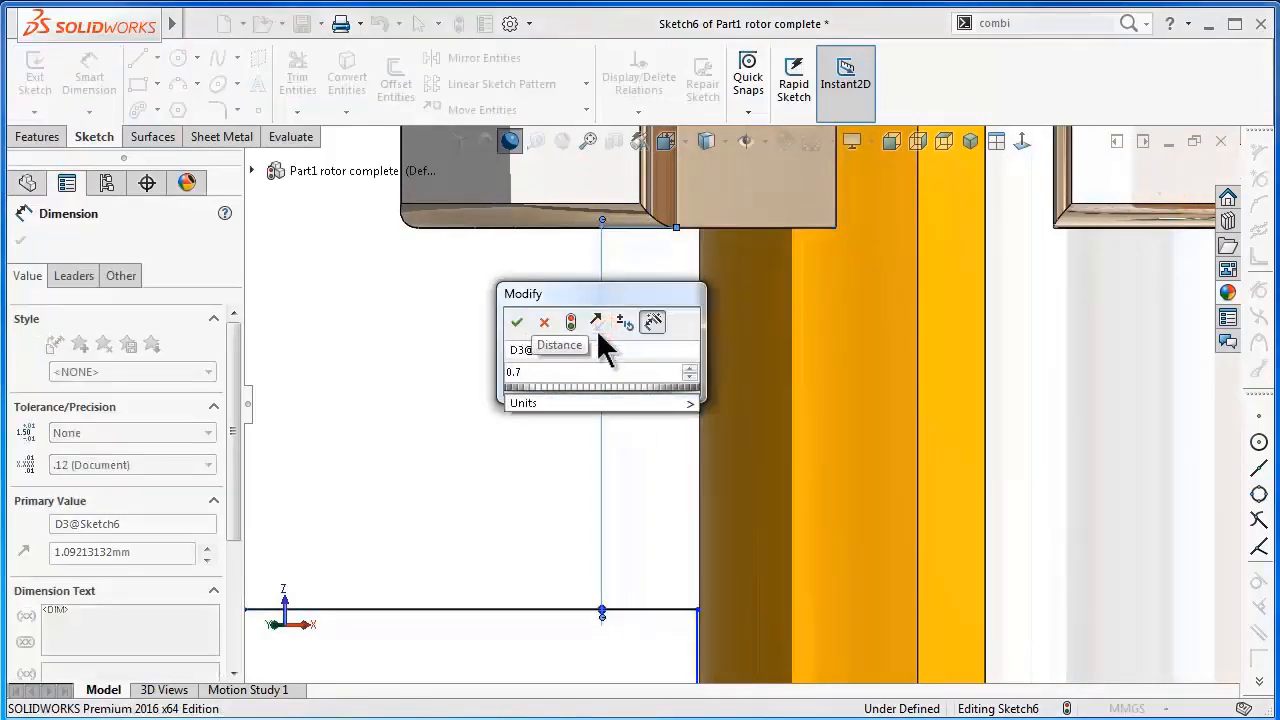
key("Return")
left_click(521, 380)
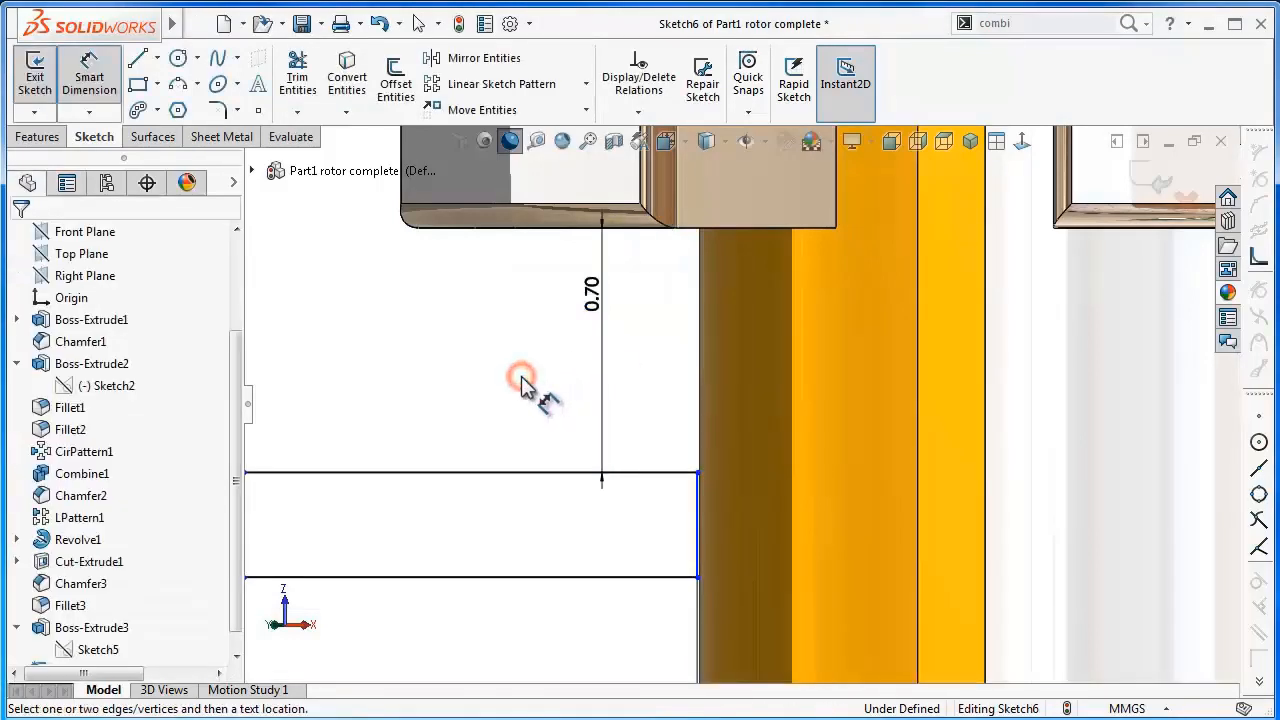
key("Escape")
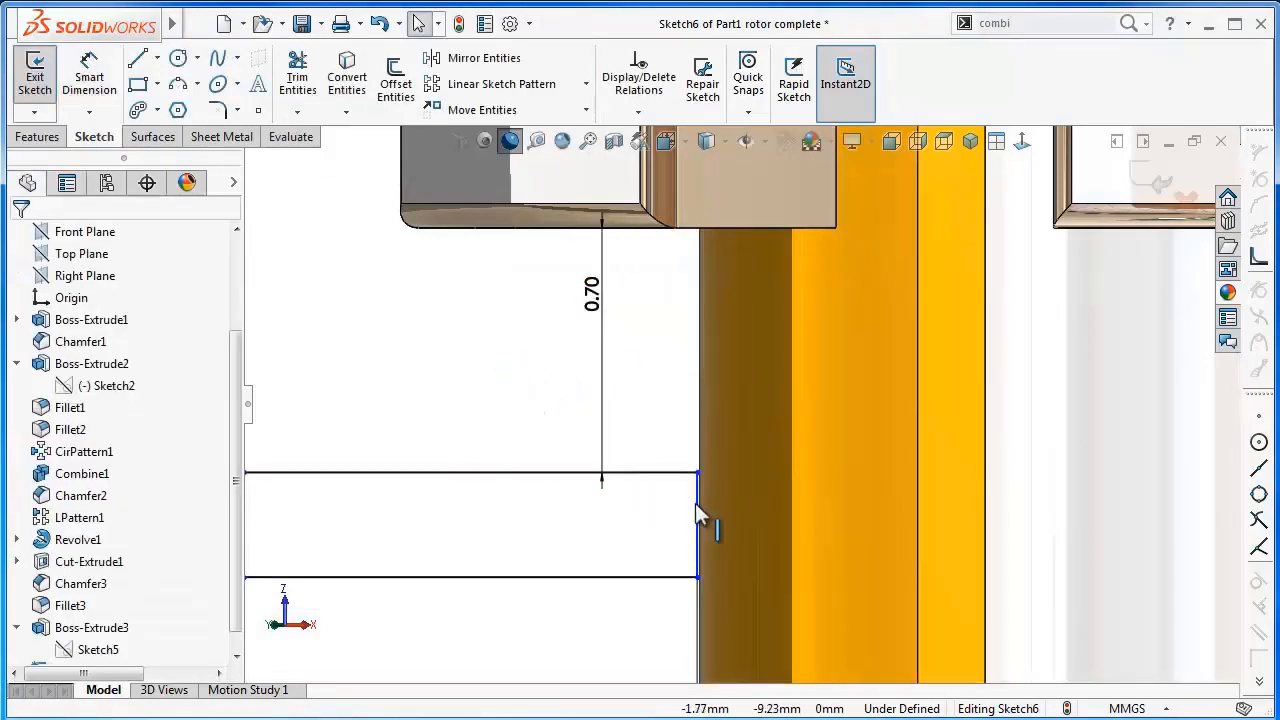
- Move the rectangle's inner end into the yellow segment and dimension its overlap past the segment's outer edge at 0.15 mm
left_click_drag(697, 503, 734, 523)
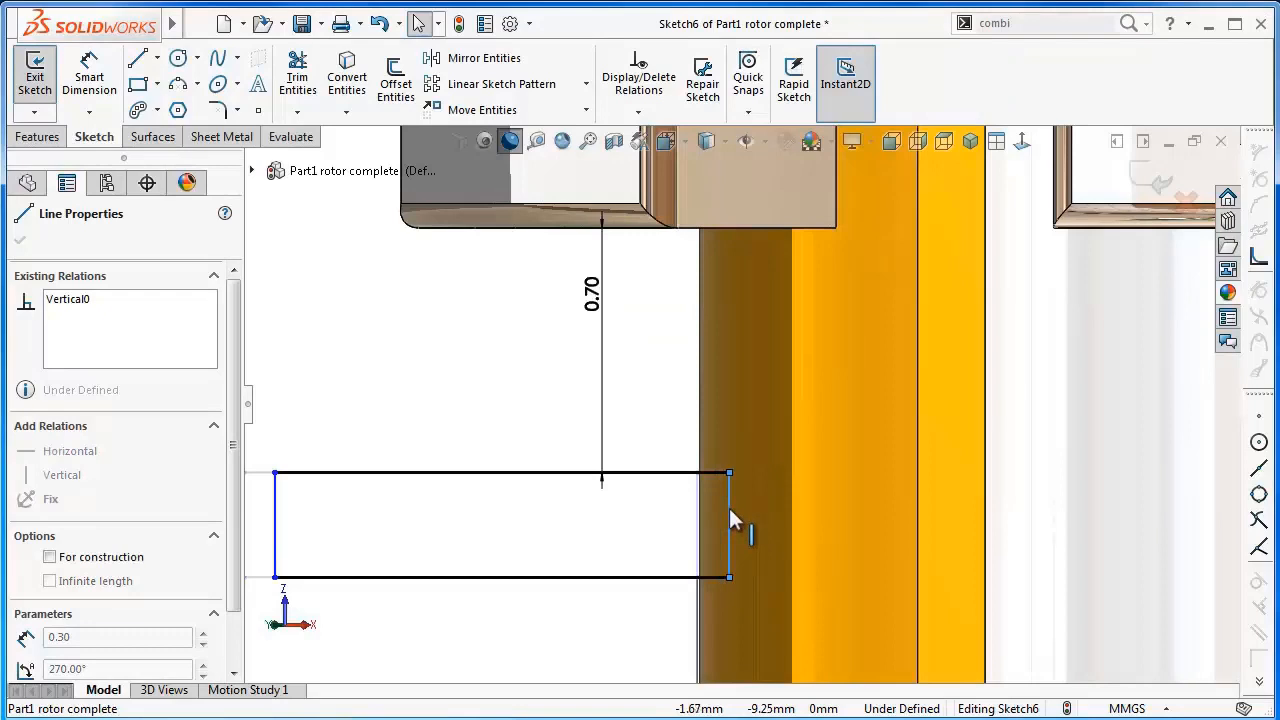
left_click(676, 418)
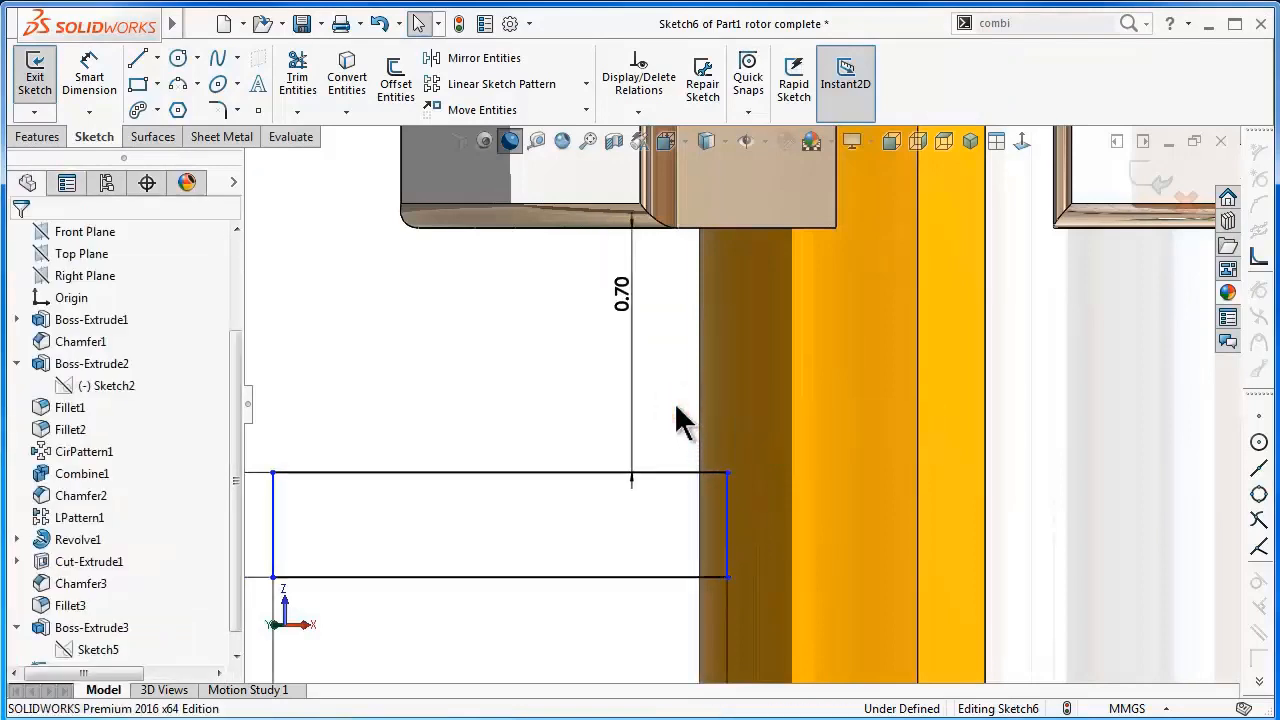
key("s")
left_click(739, 426)
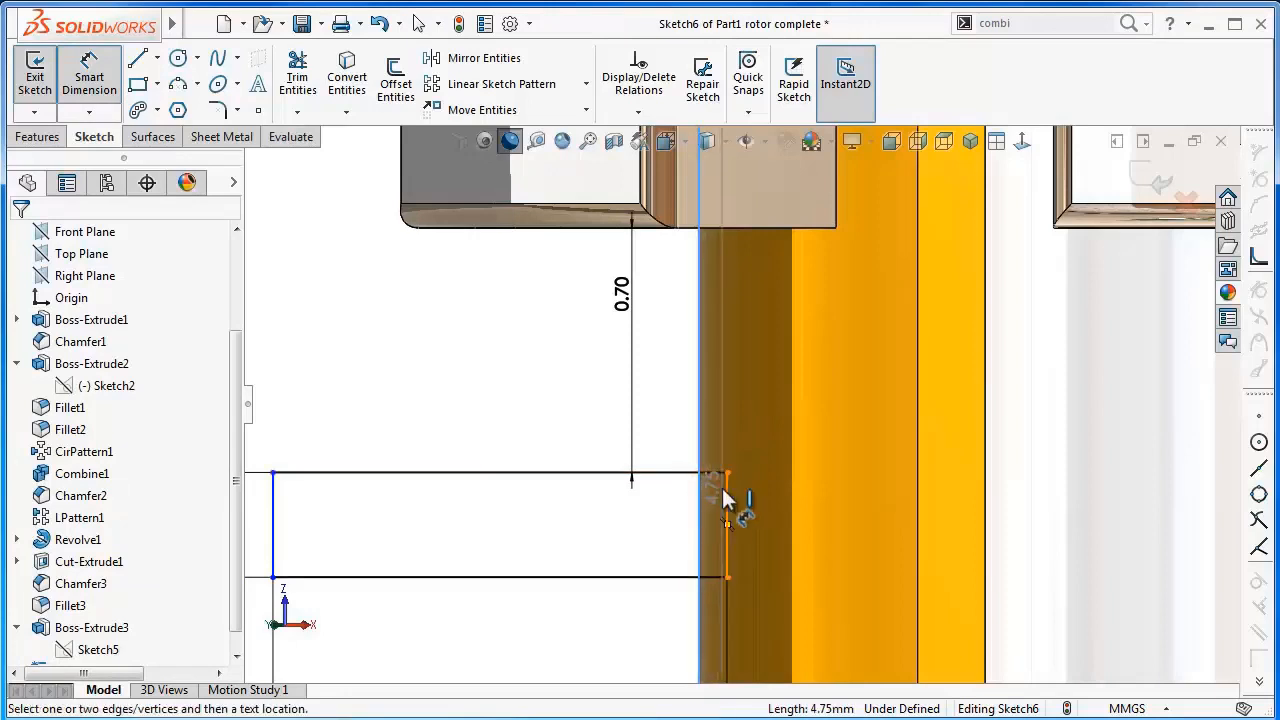
left_click(727, 500)
left_click(700, 450)
left_click(672, 444)
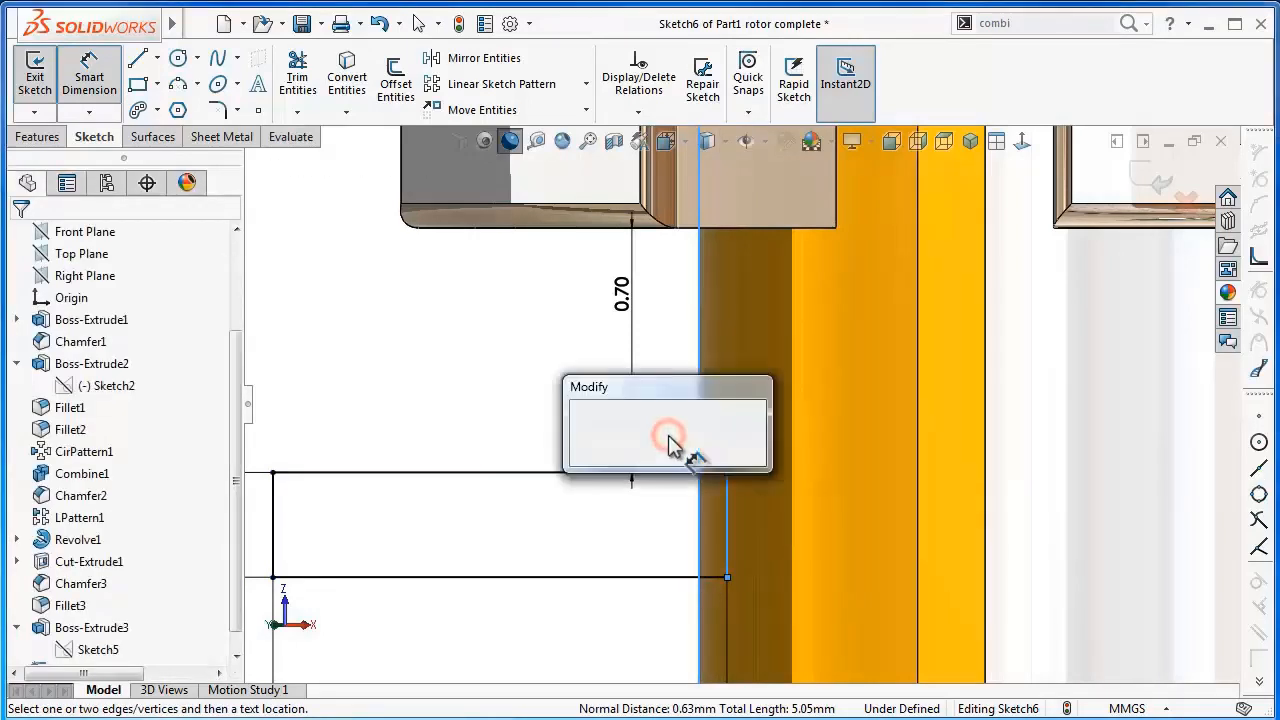
type("0.")
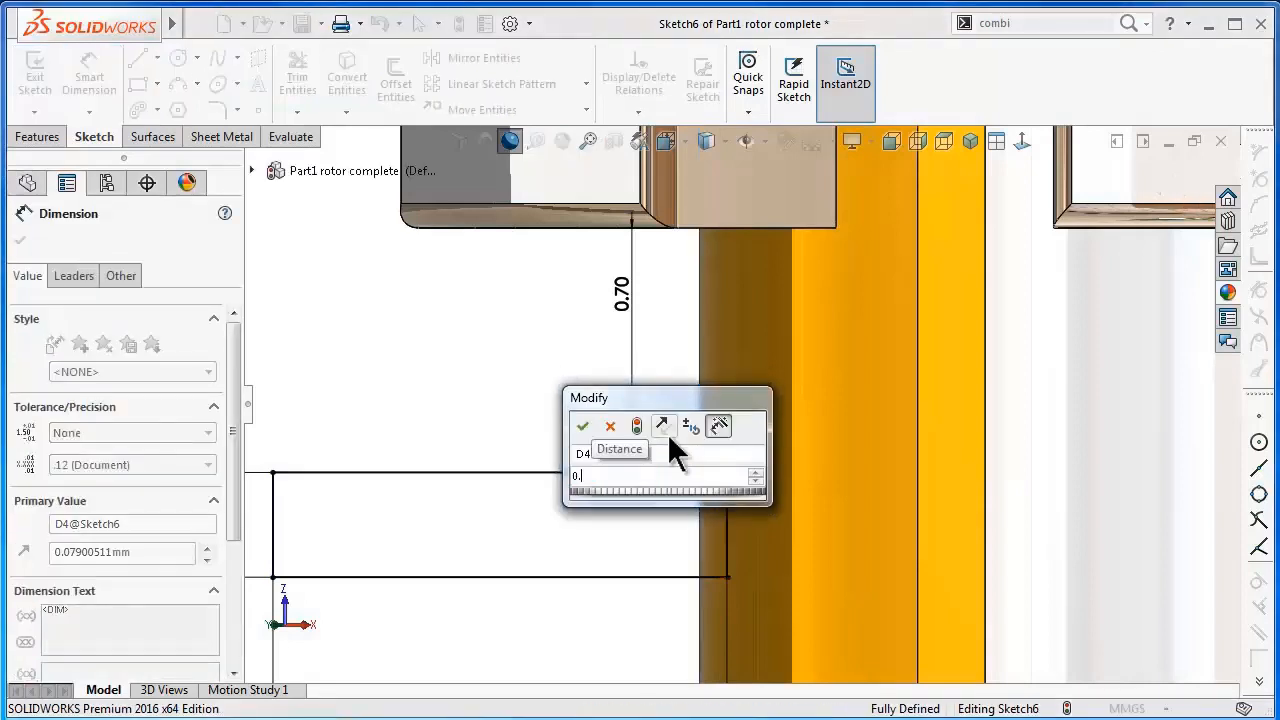
type("08")
key("Return")
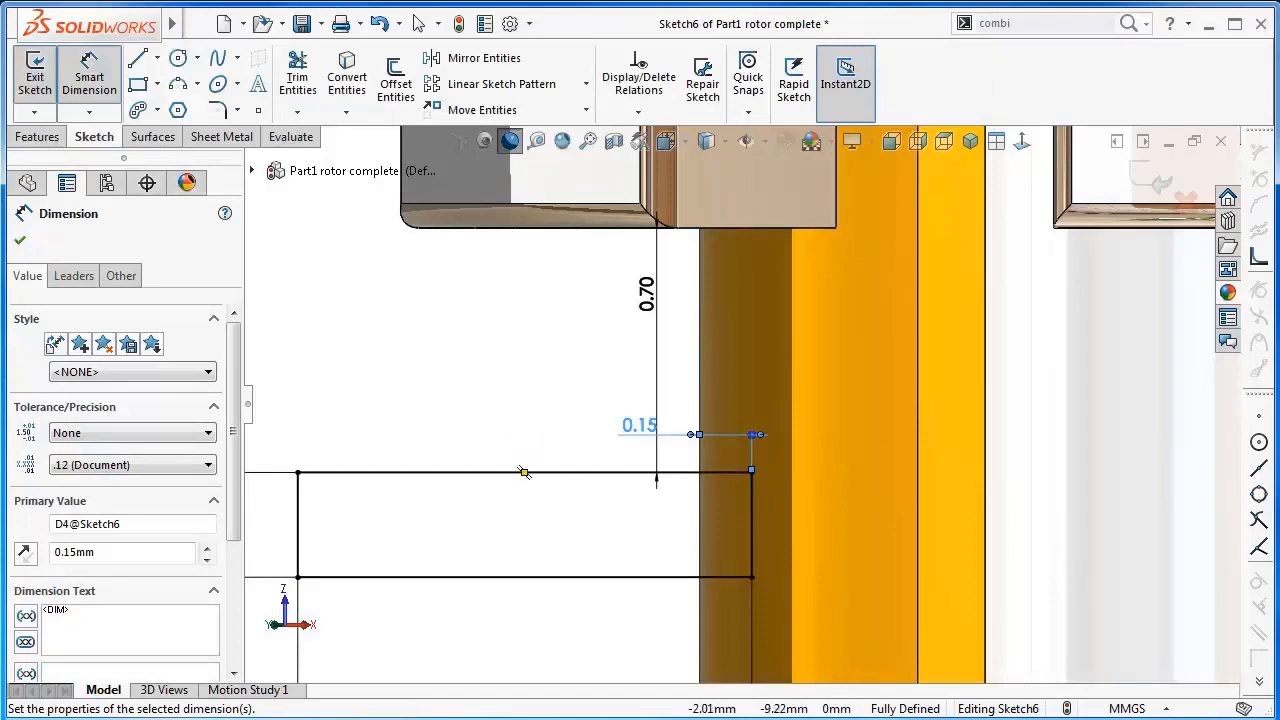
left_click(546, 617)
left_click(534, 620)
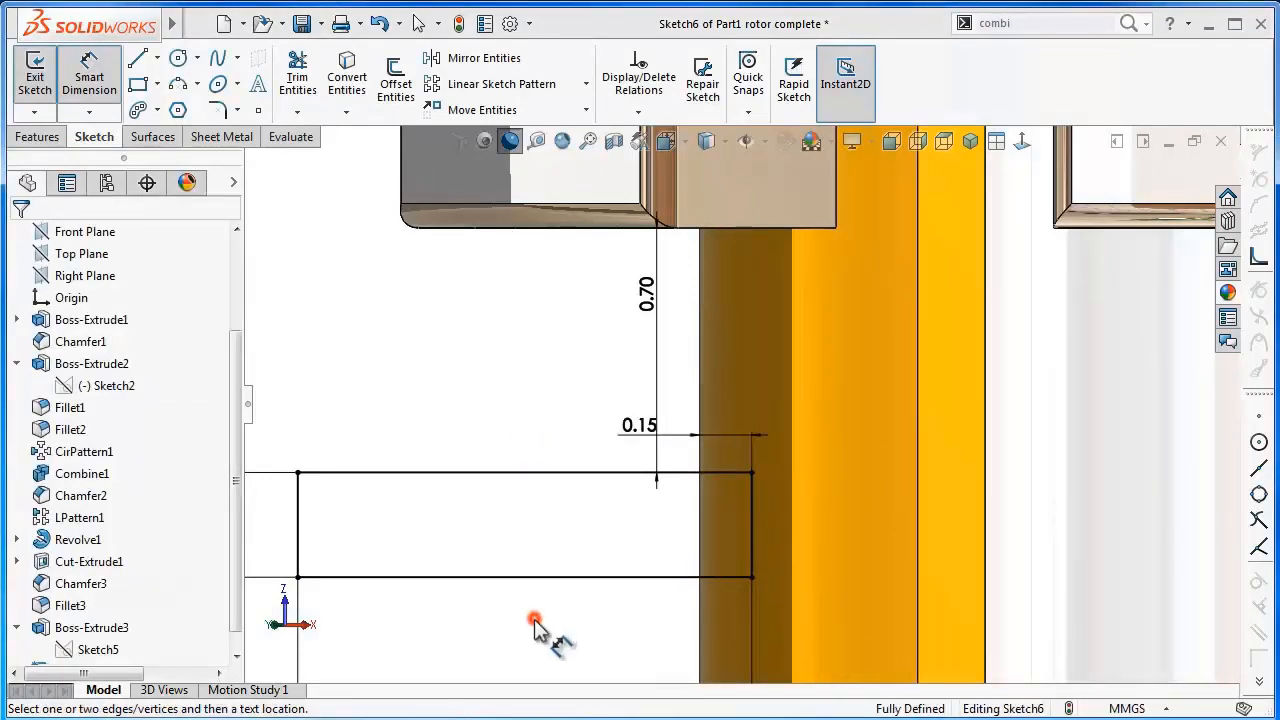
- Set the rectangle's horizontal length to 1.2 mm and reposition the height dimension's text farther out from the rectangle
key("z")
key("z")
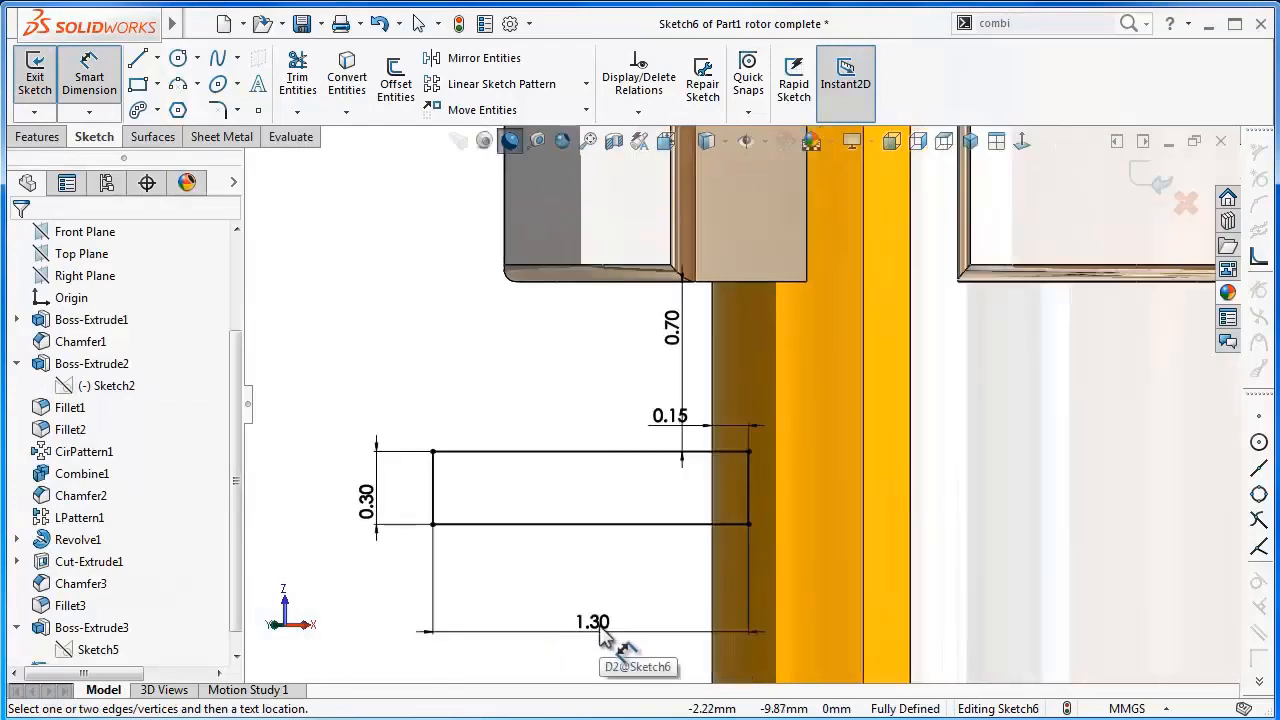
left_click(600, 630)
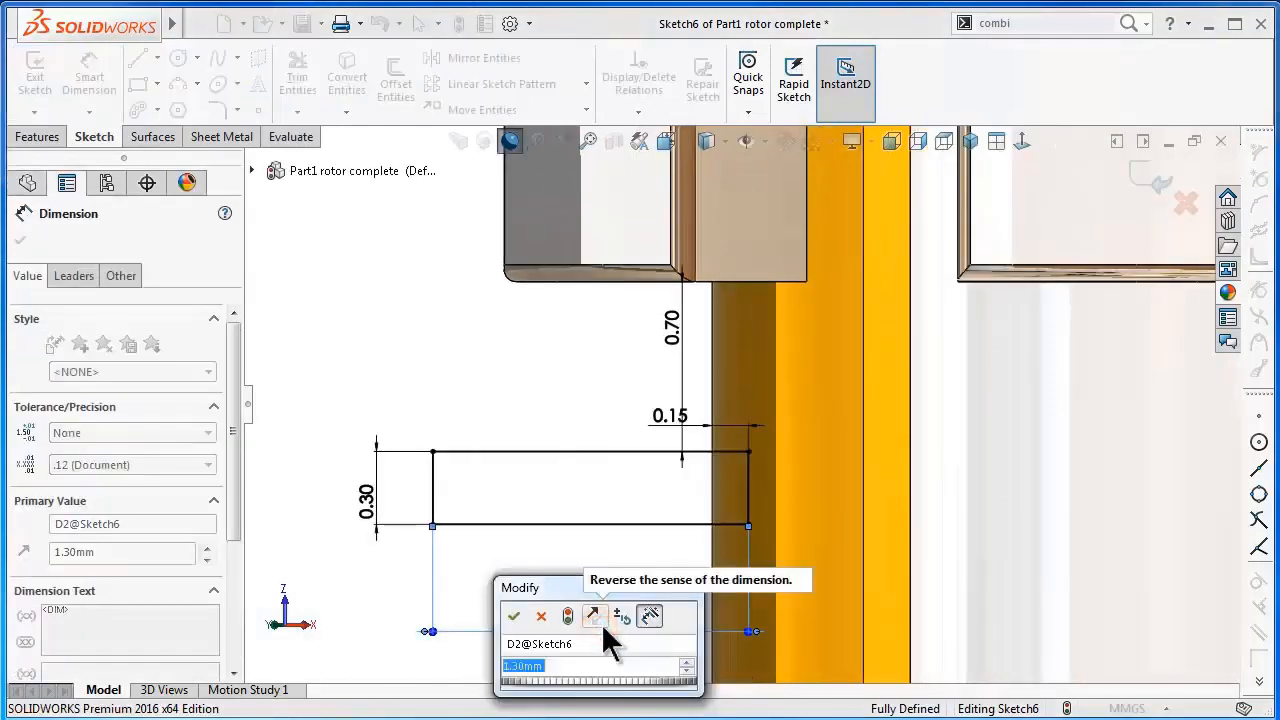
type("1.2")
key("Return")
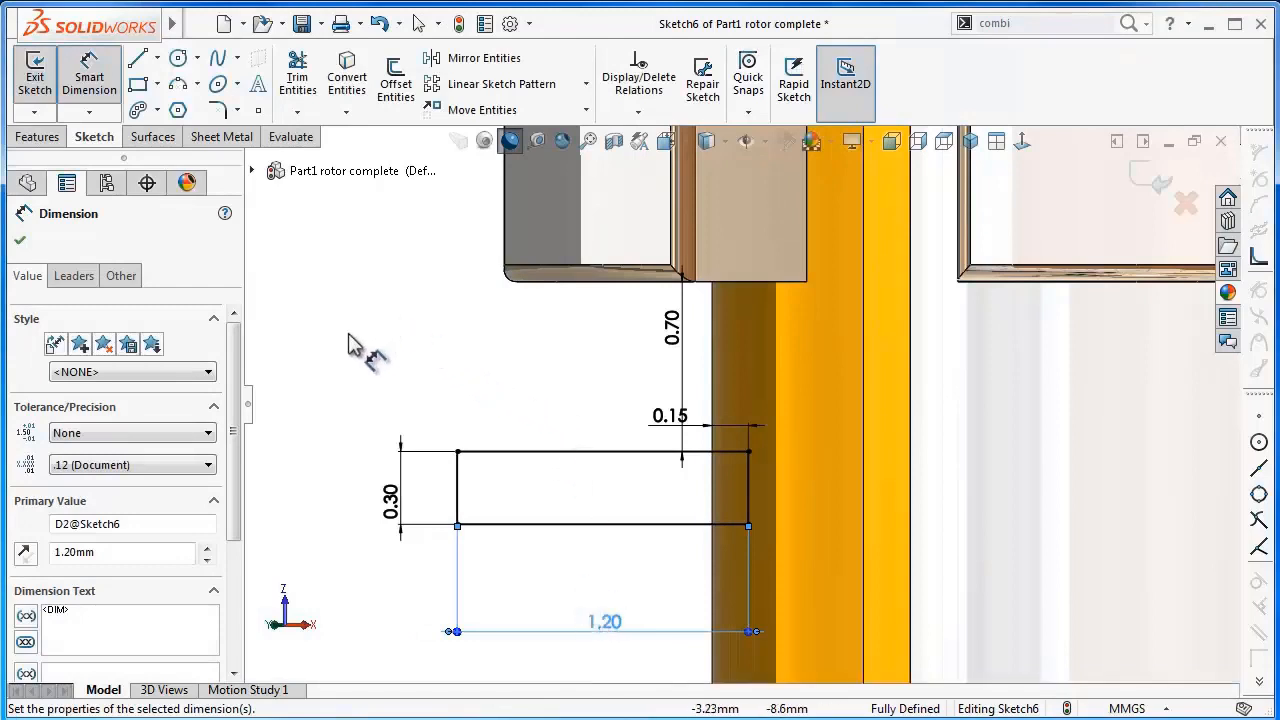
left_click_drag(387, 512, 371, 537)
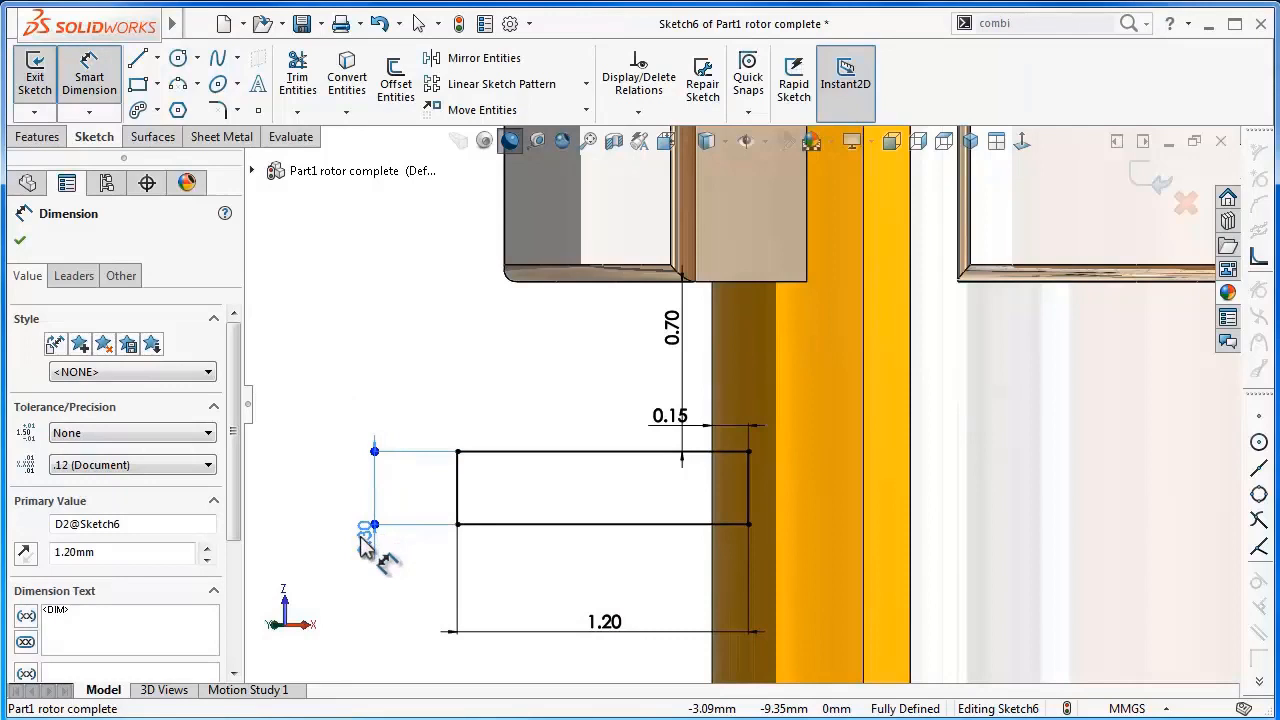
- Sketch a tilted straight slot above the rectangle's outer end, about 0.37 mm between centres and about 0.46 mm wide
middle_click_drag(408, 271, 493, 308, "ctrl")
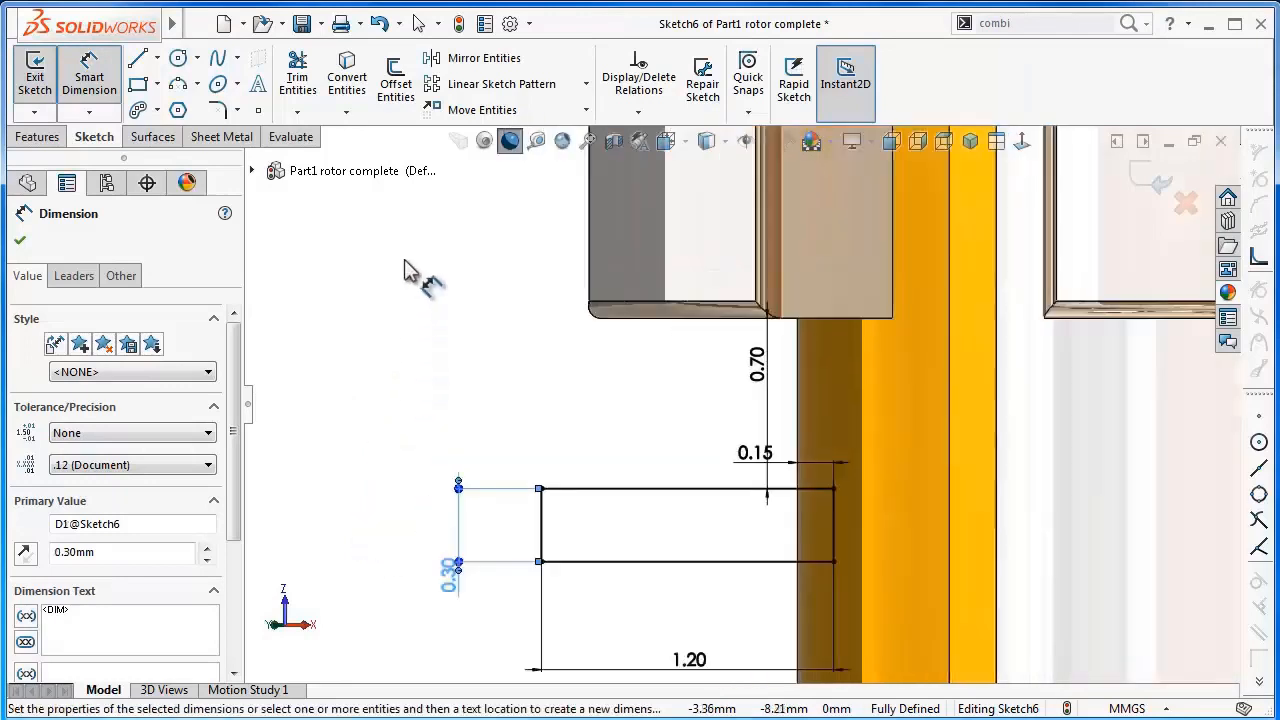
left_click(157, 109)
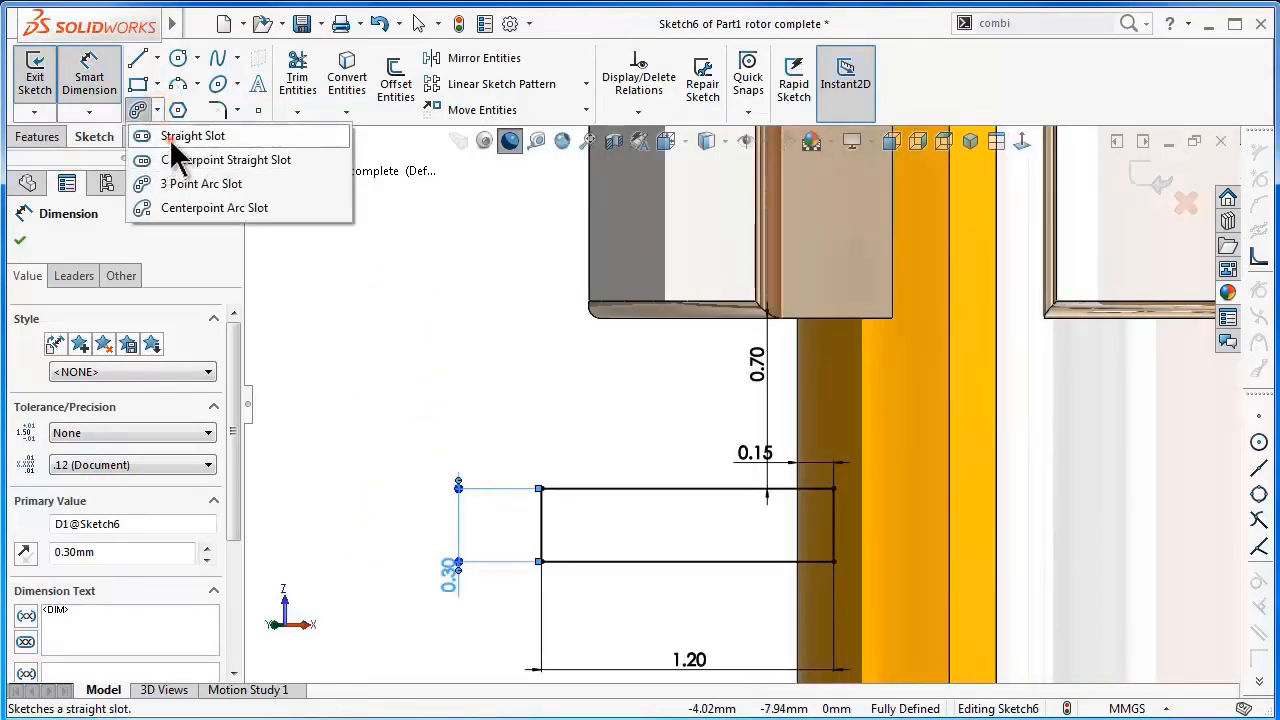
left_click(172, 139)
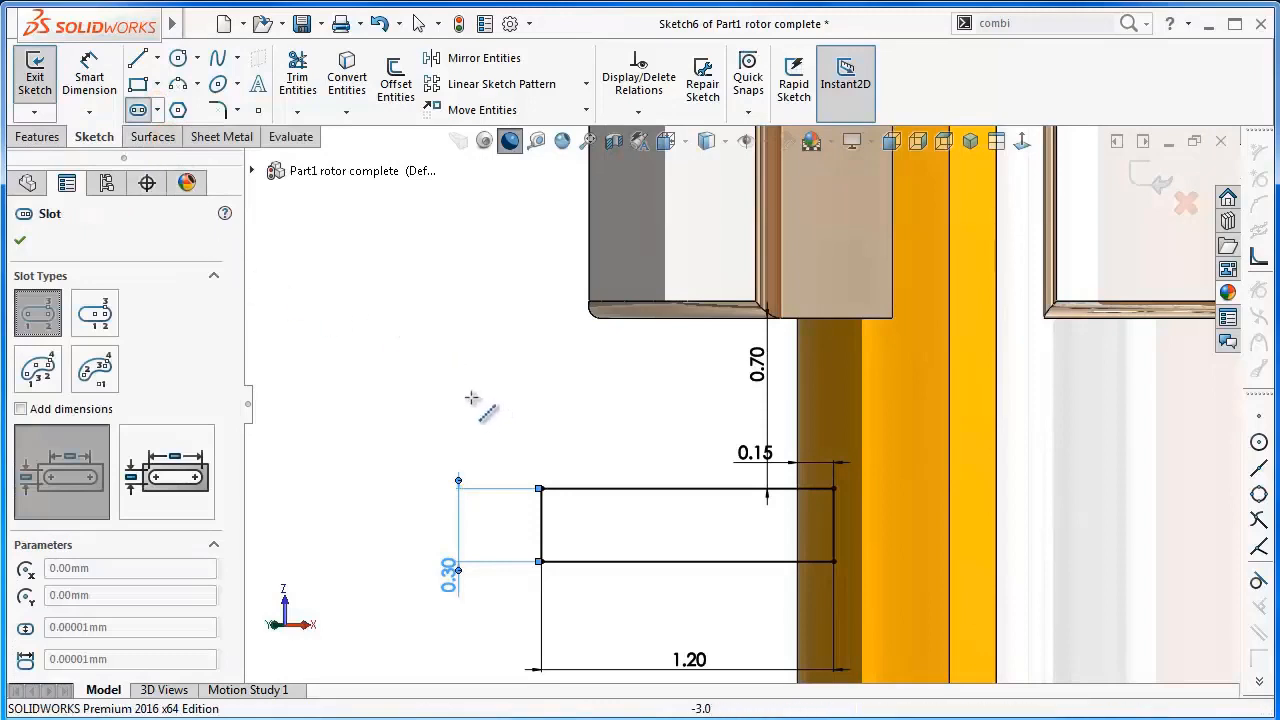
left_click(453, 352)
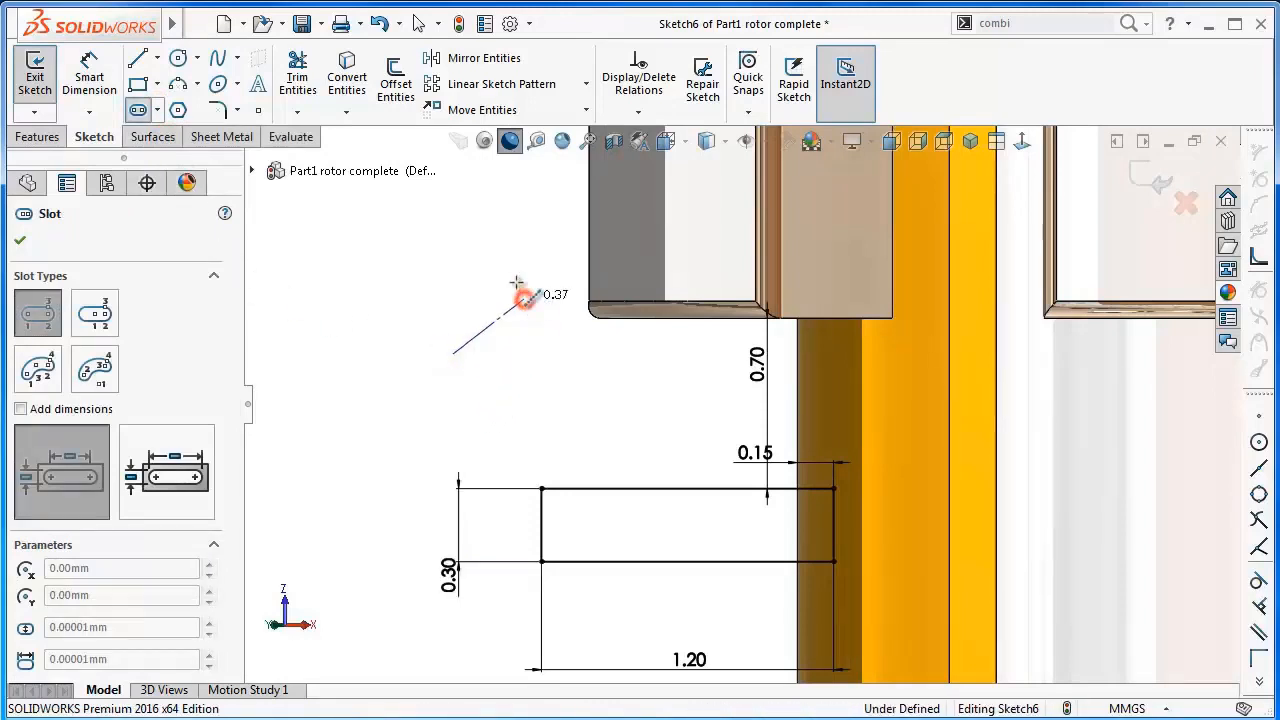
left_click(521, 296)
left_click(478, 263)
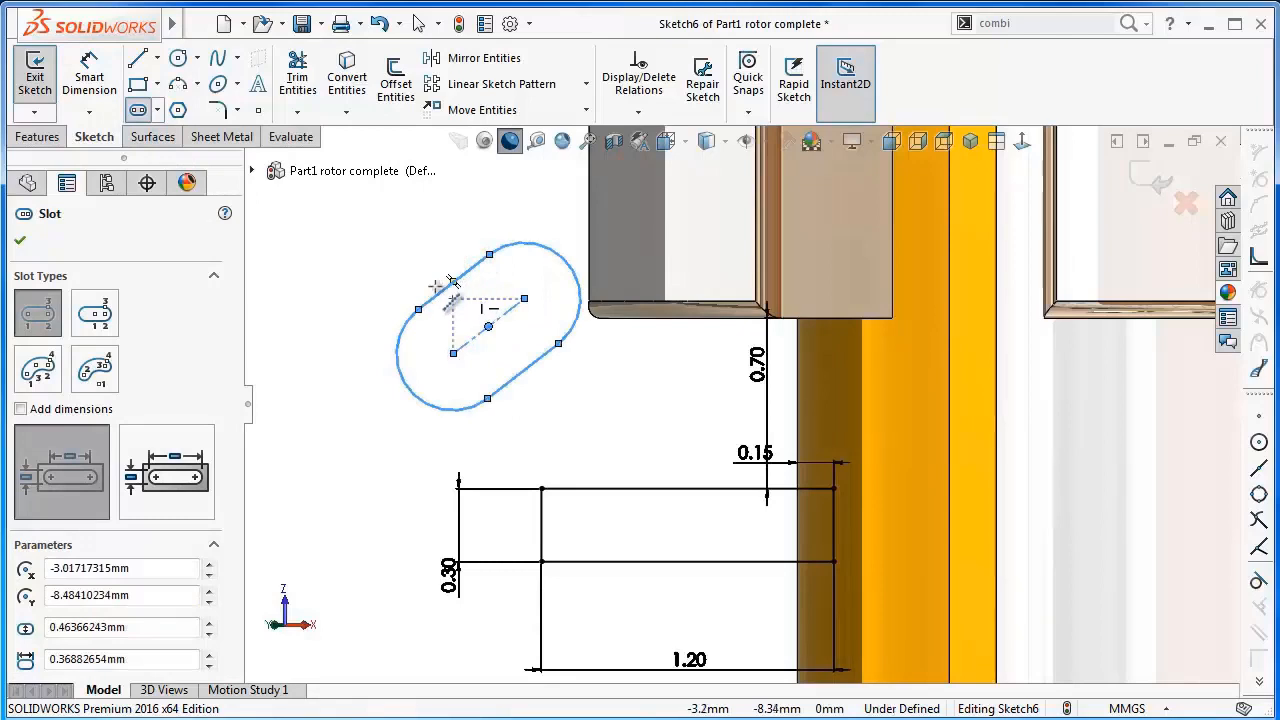
- Dimension the slot's centre-to-centre length at 0.35 mm
left_click(89, 77)
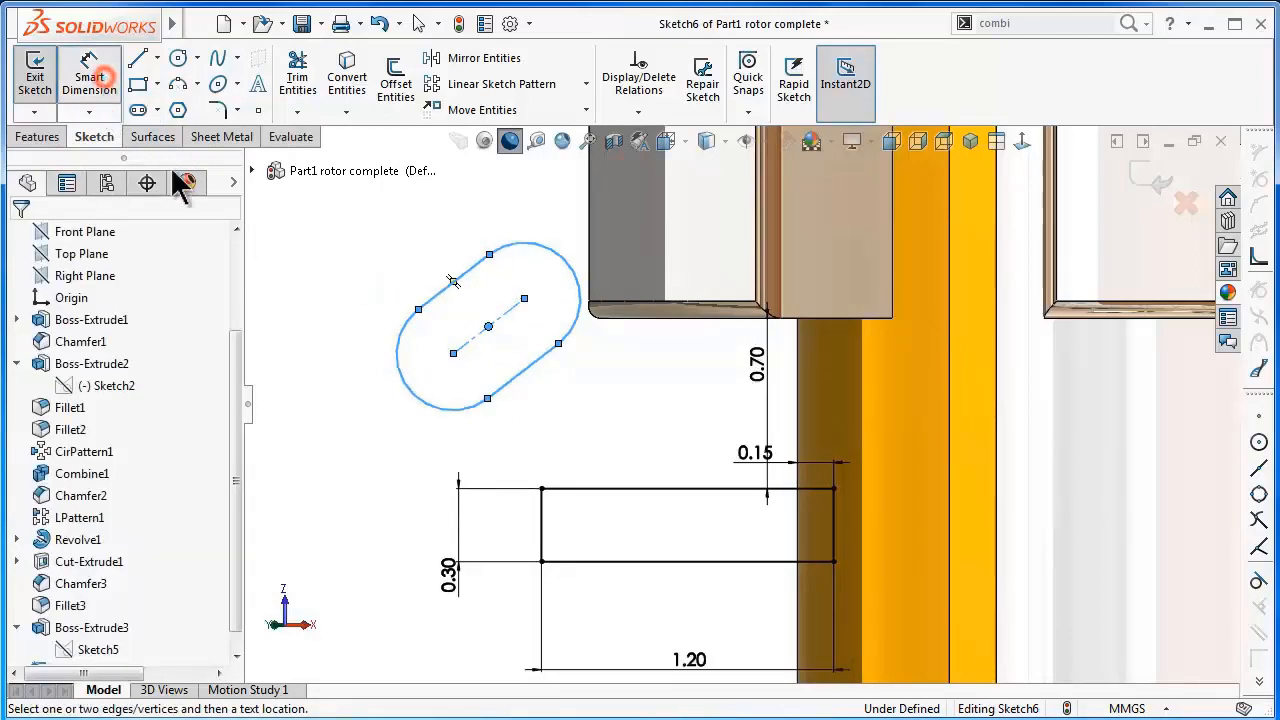
left_click(510, 315)
left_click(427, 283)
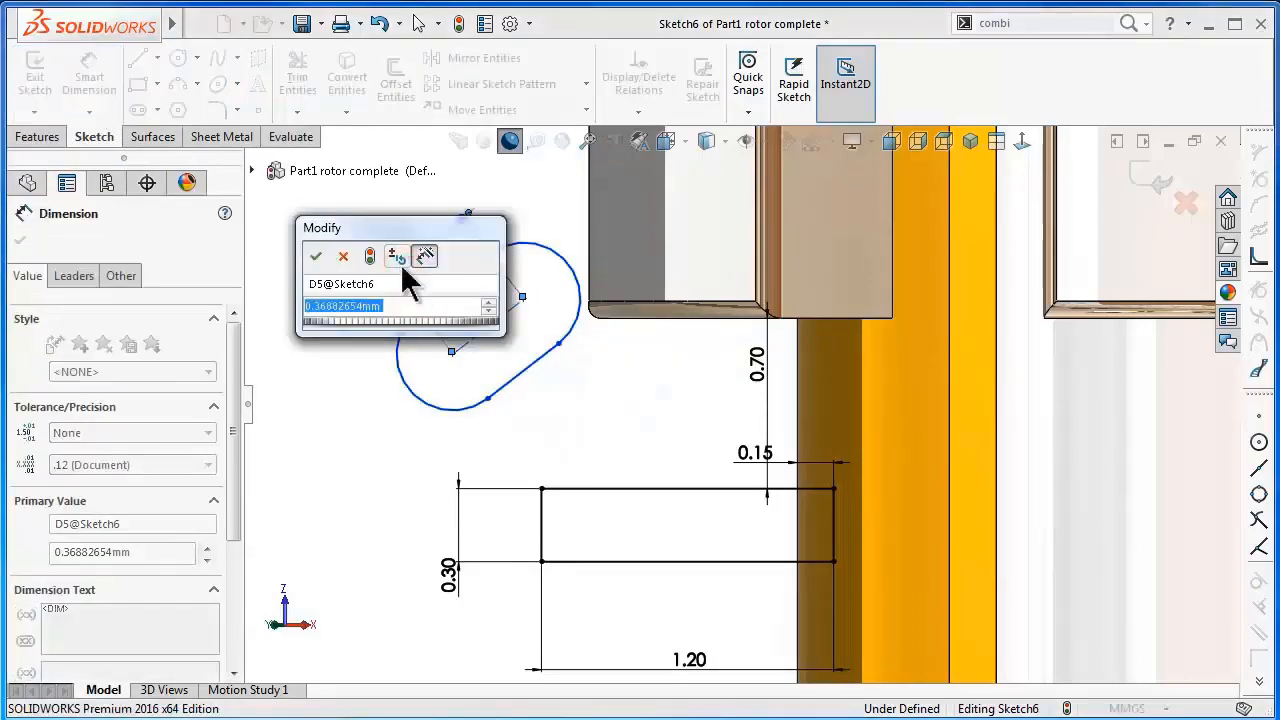
type("0.5")
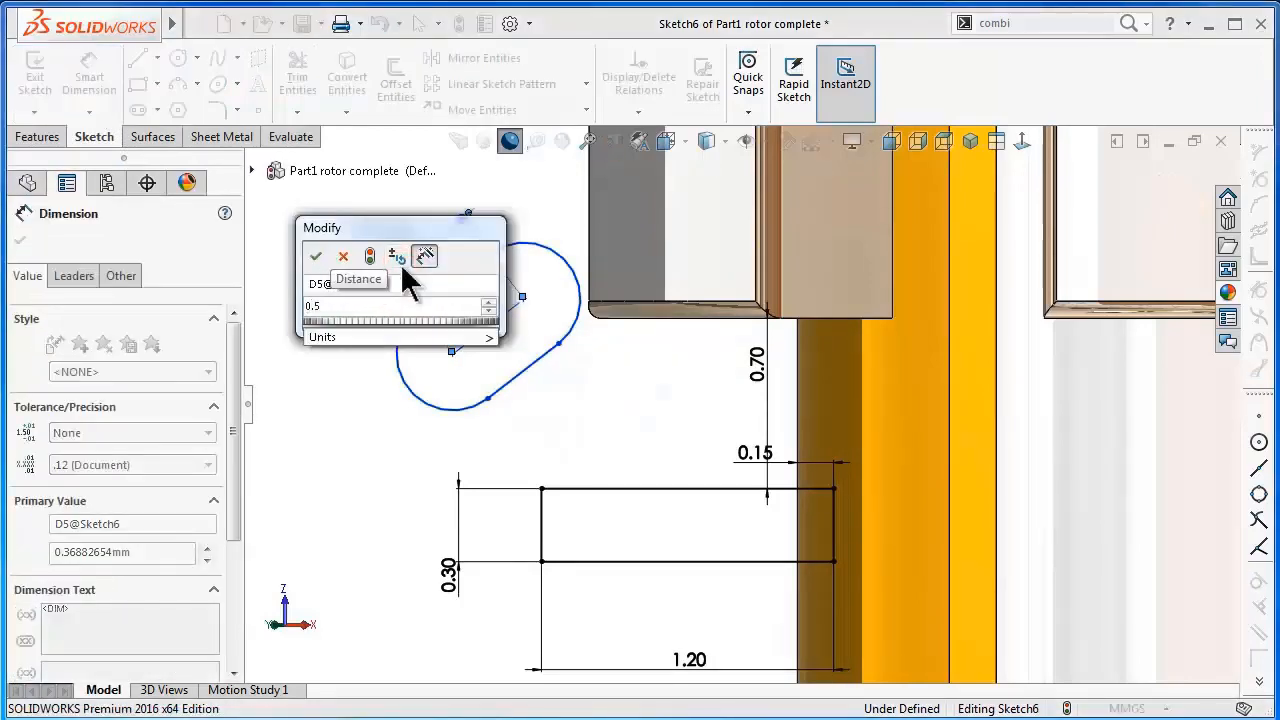
key("BackSpace")
type("35")
key("Return")
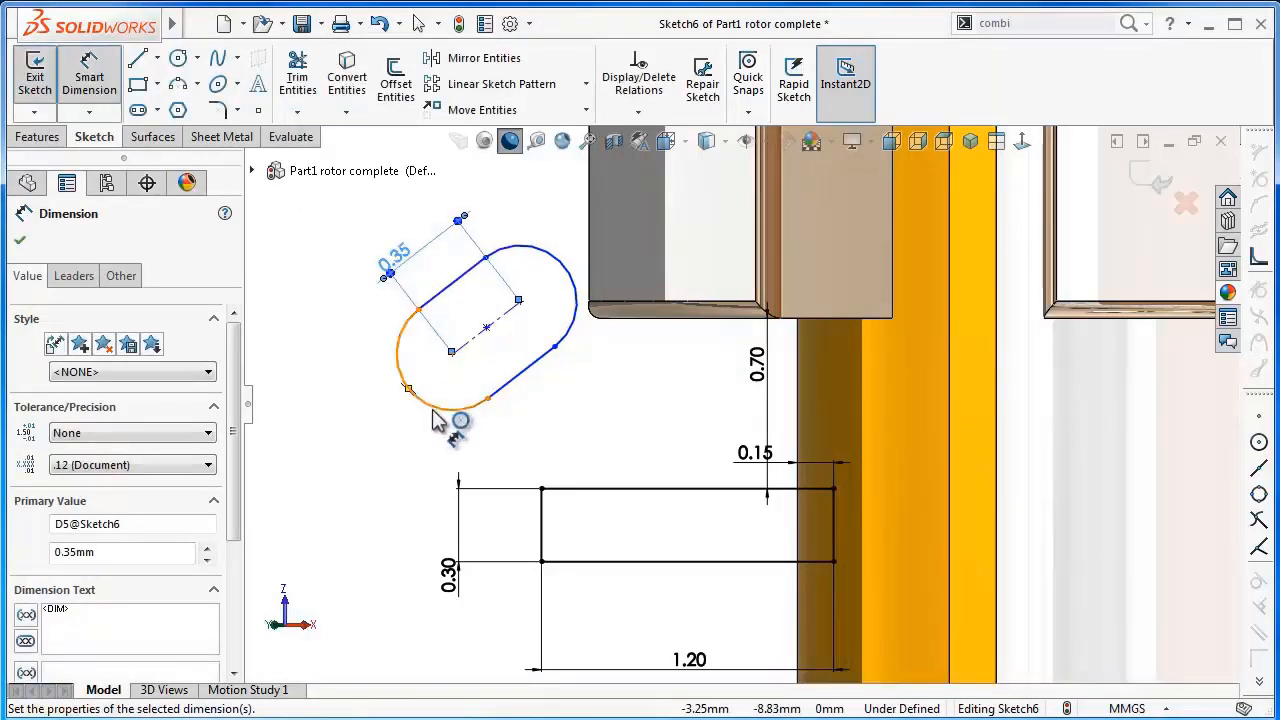
- Dimension the radius of the slot's lower rounded end at 0.15 mm
left_click(432, 414)
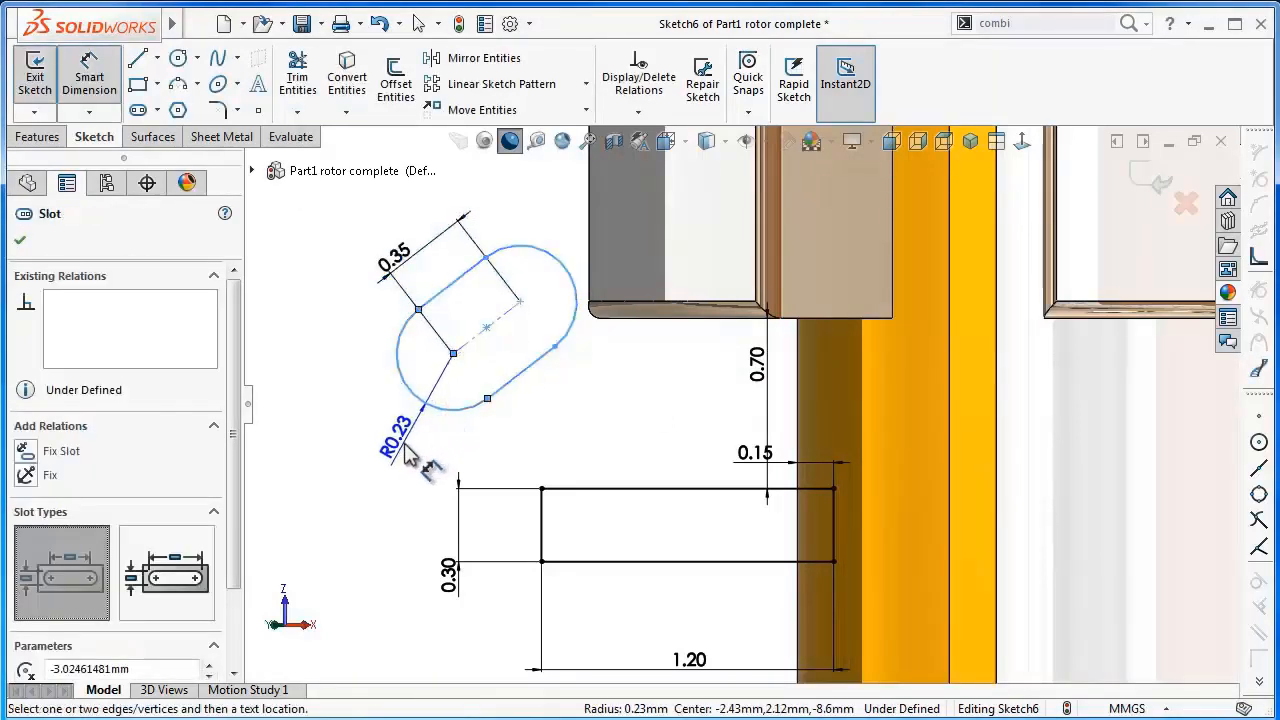
left_click(405, 447)
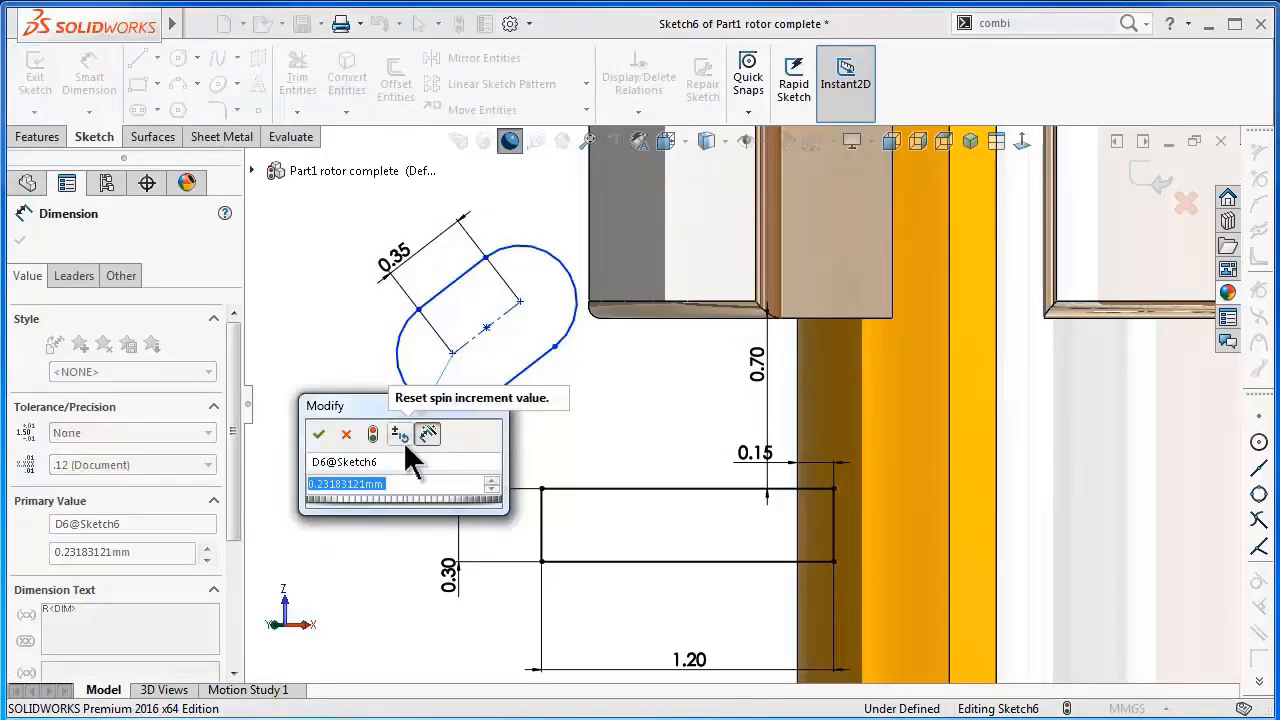
type("0.15")
key("Return")
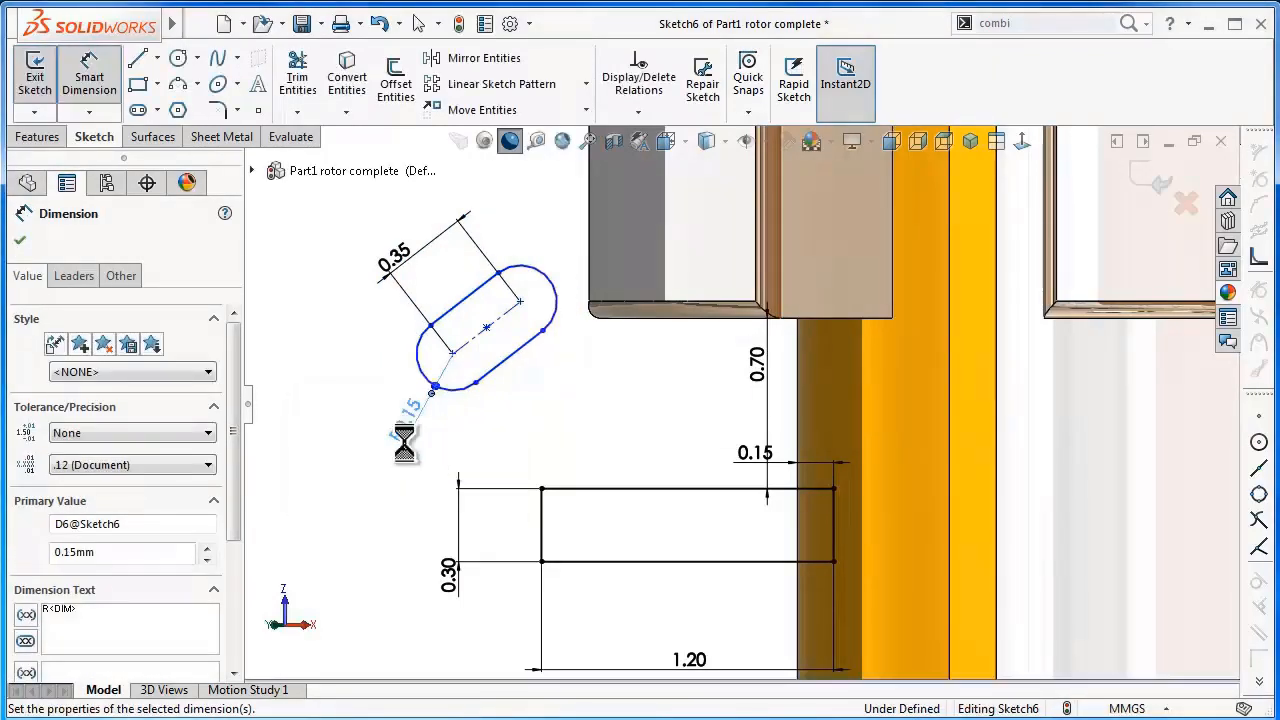
- Set the slot's end radius to 0.17 mm
left_click(346, 392)
left_click(410, 428)
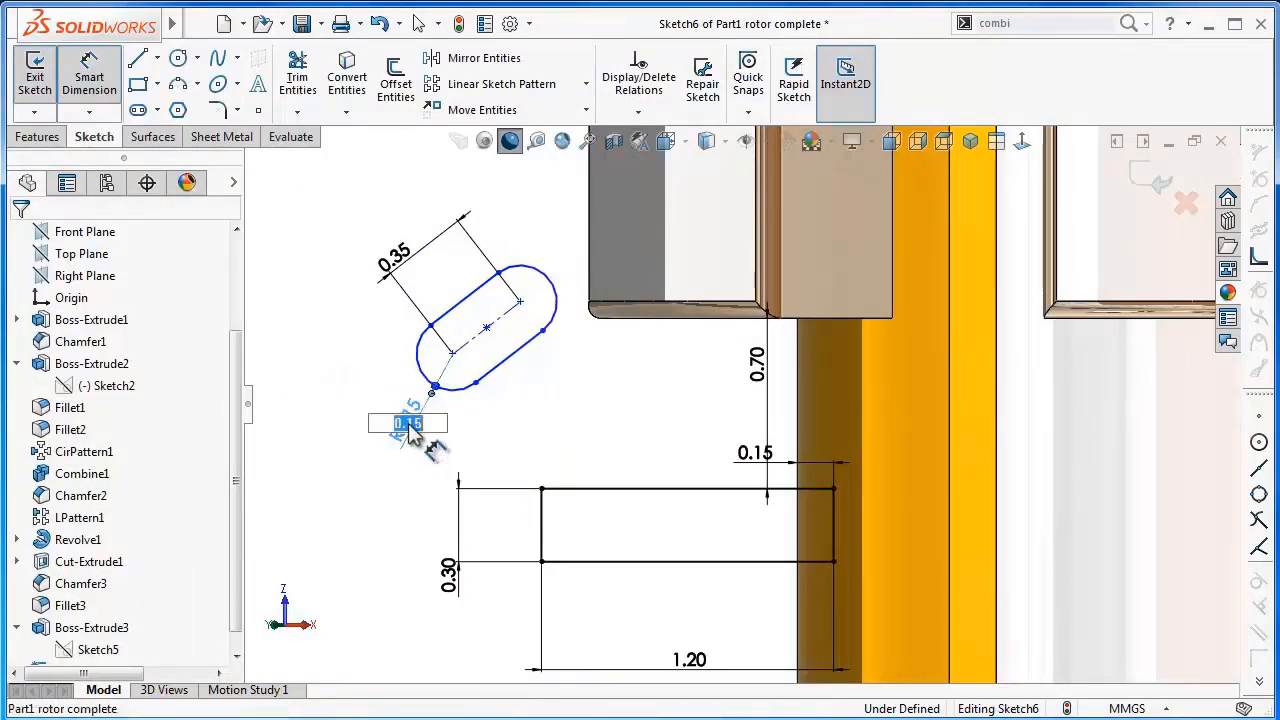
left_click(360, 443)
double_click(408, 431)
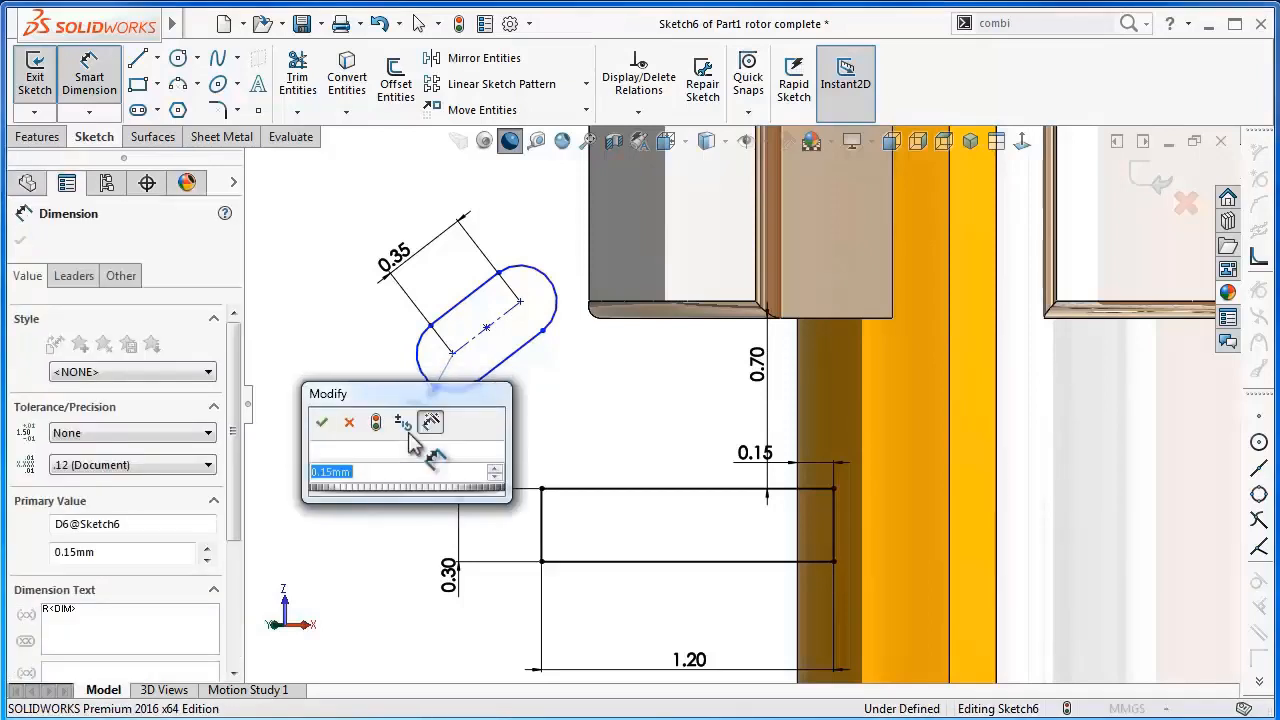
type("0.17")
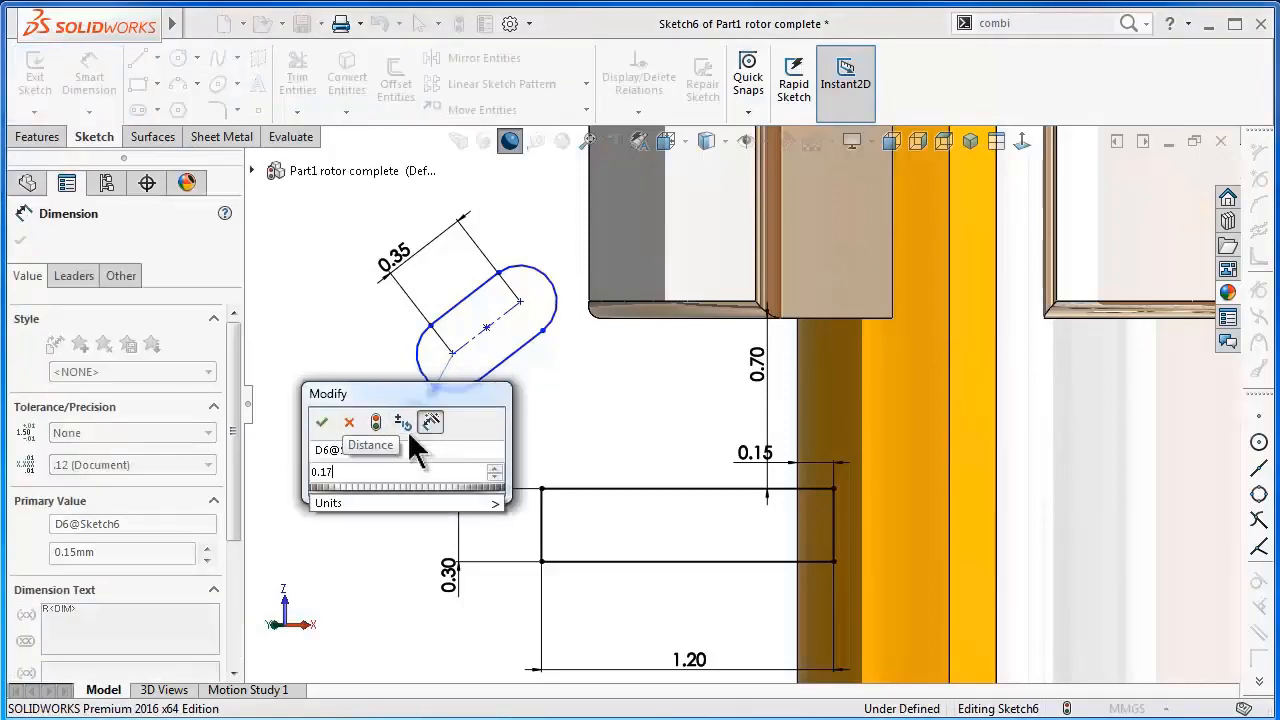
key("Return")
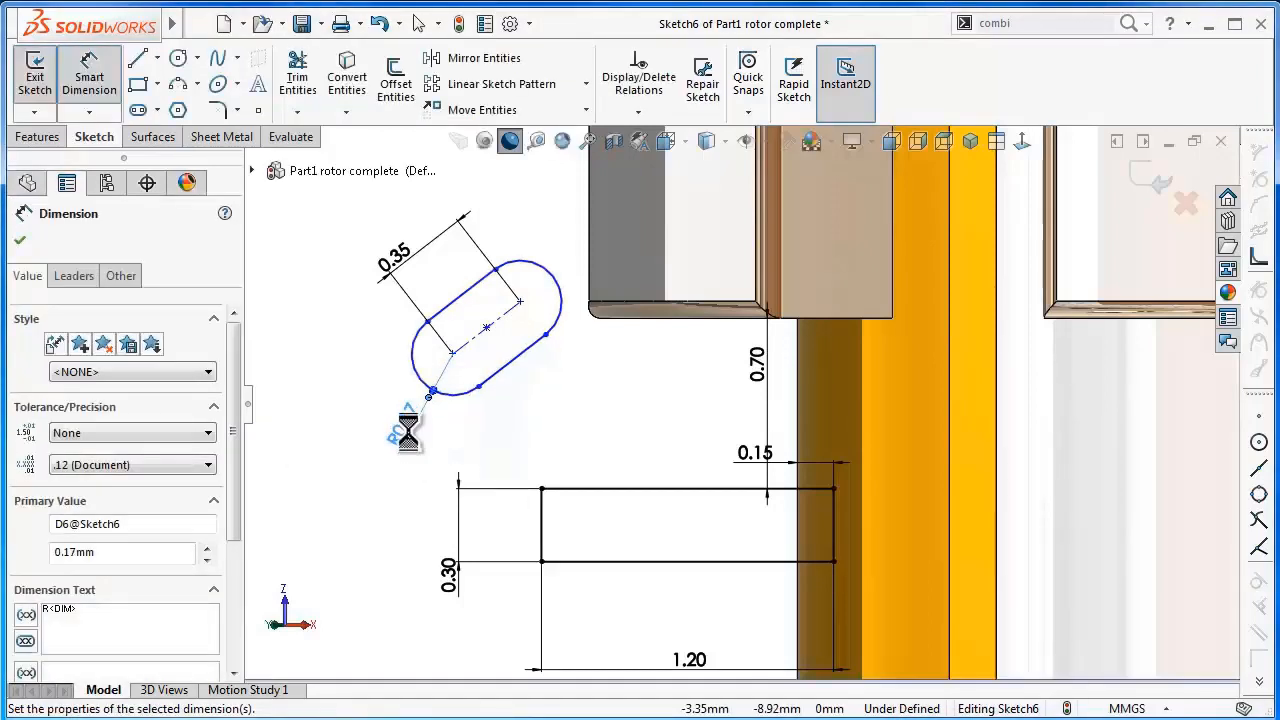
left_click(355, 410)
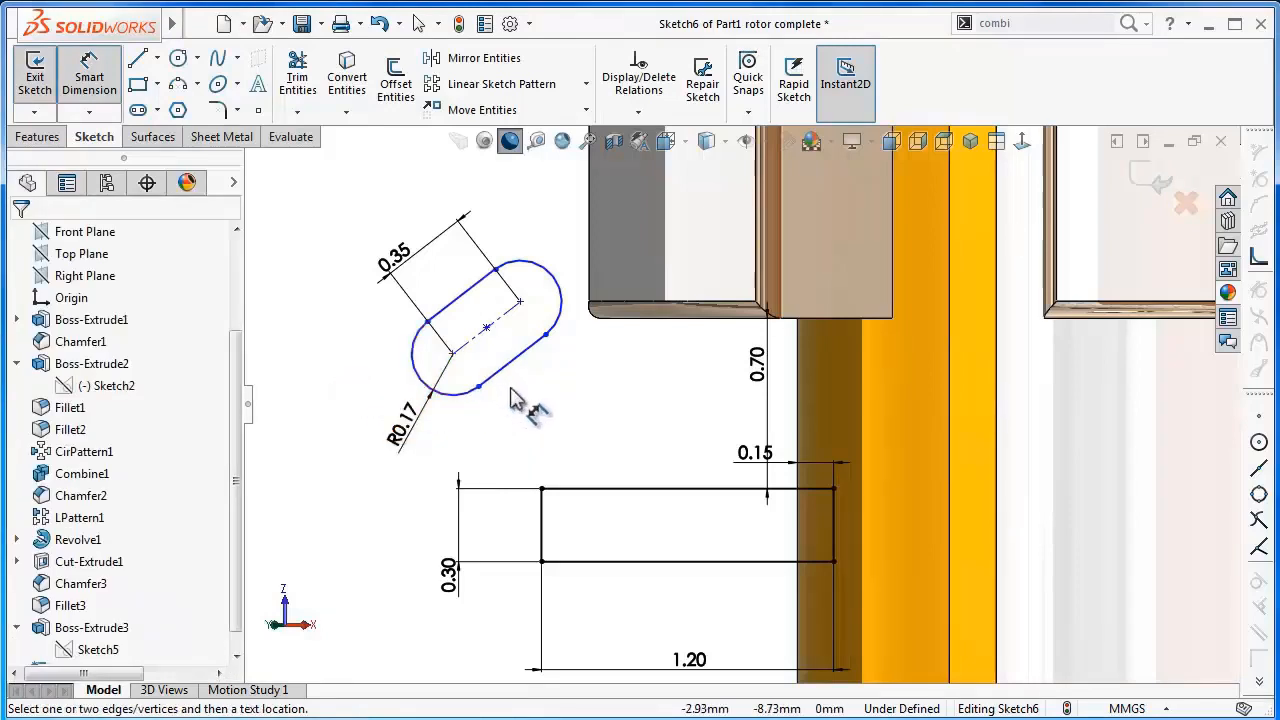
- Dimension the angle between the slot's centerline and the rectangle's upper line at 60 degrees
scroll(510, 398, "down", 2)
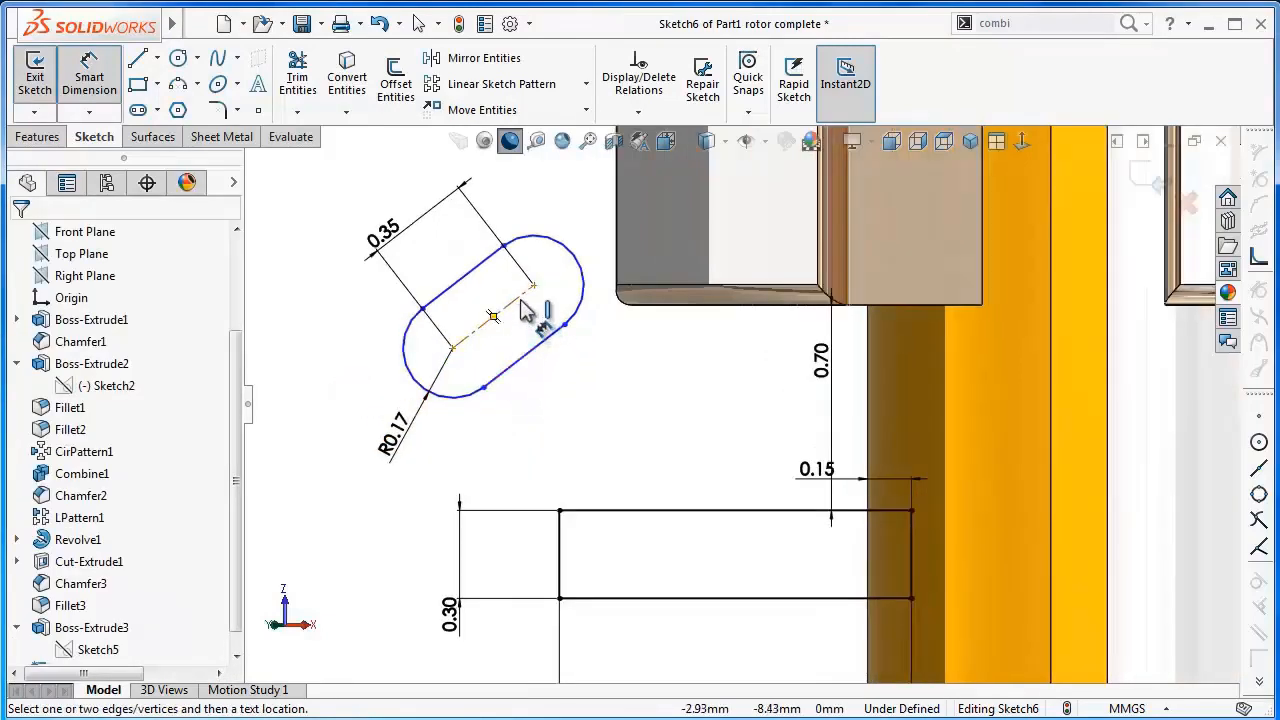
left_click(522, 306)
left_click(622, 511)
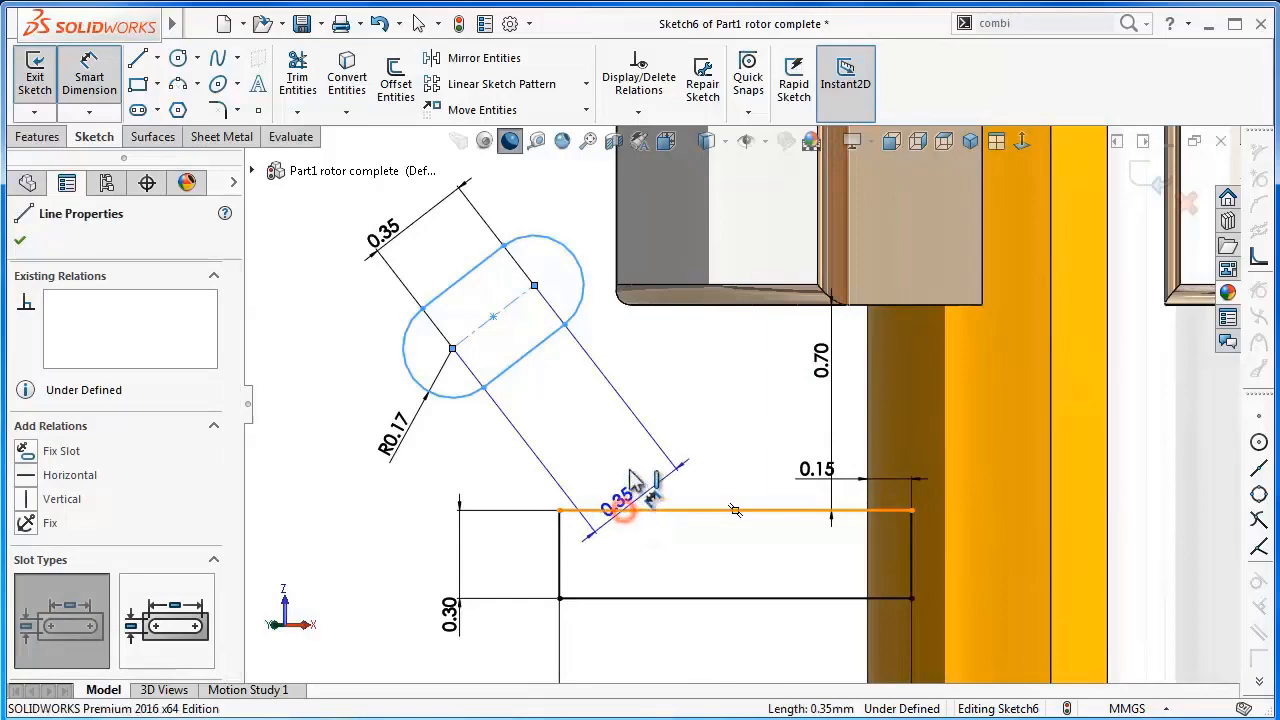
left_click(645, 476)
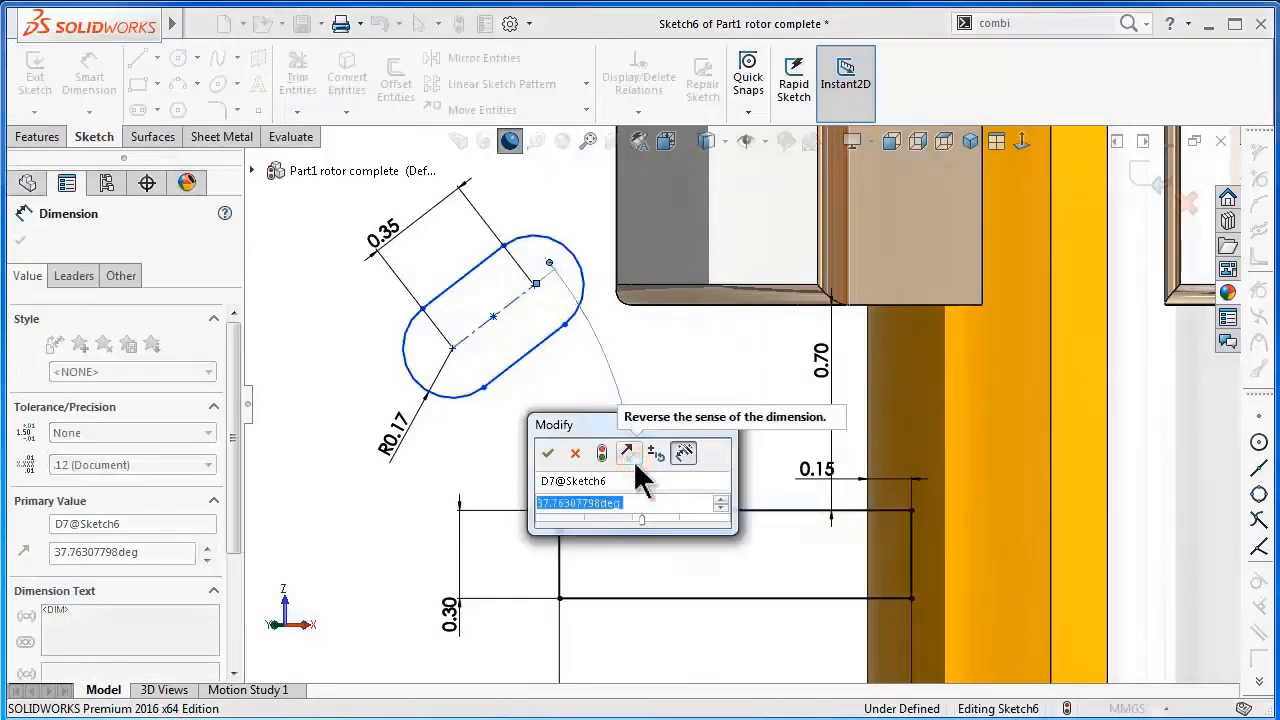
type("60")
key("Return")
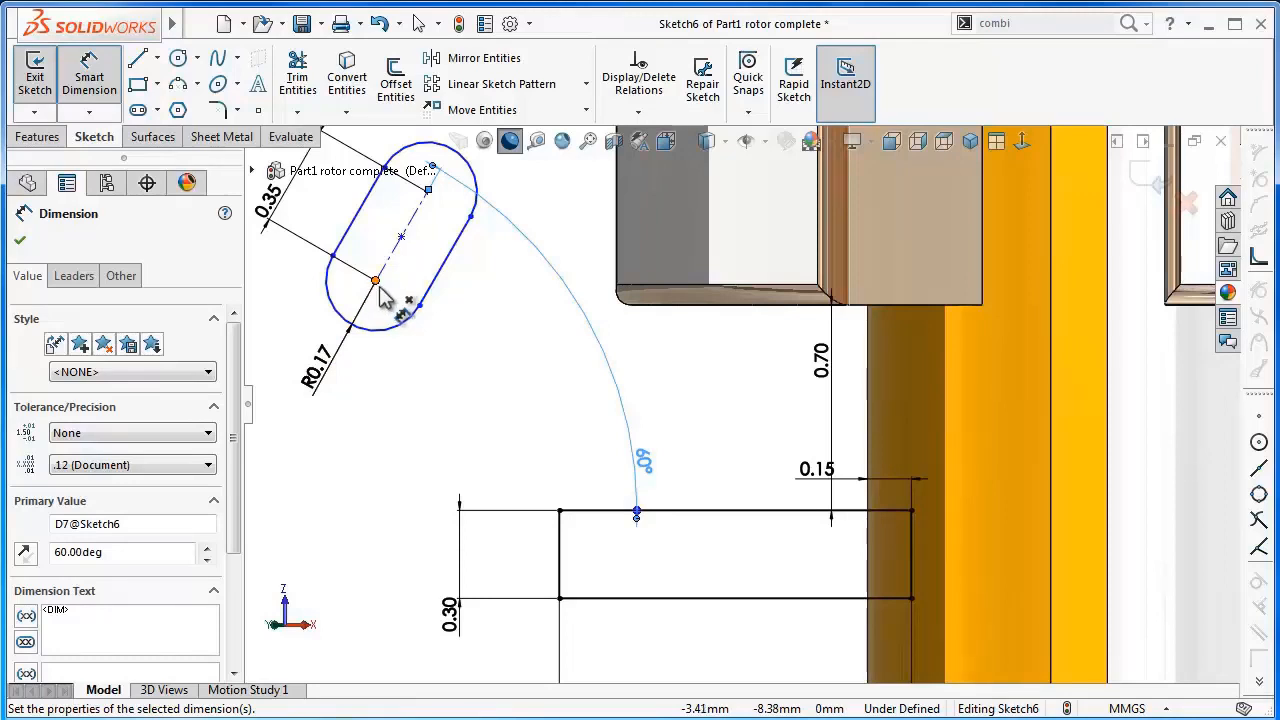
- Dimension the slot's lower centre 0.6 mm above the rectangle's upper line and reposition that dimension outside the slot, away from the rectangle
left_click(573, 510)
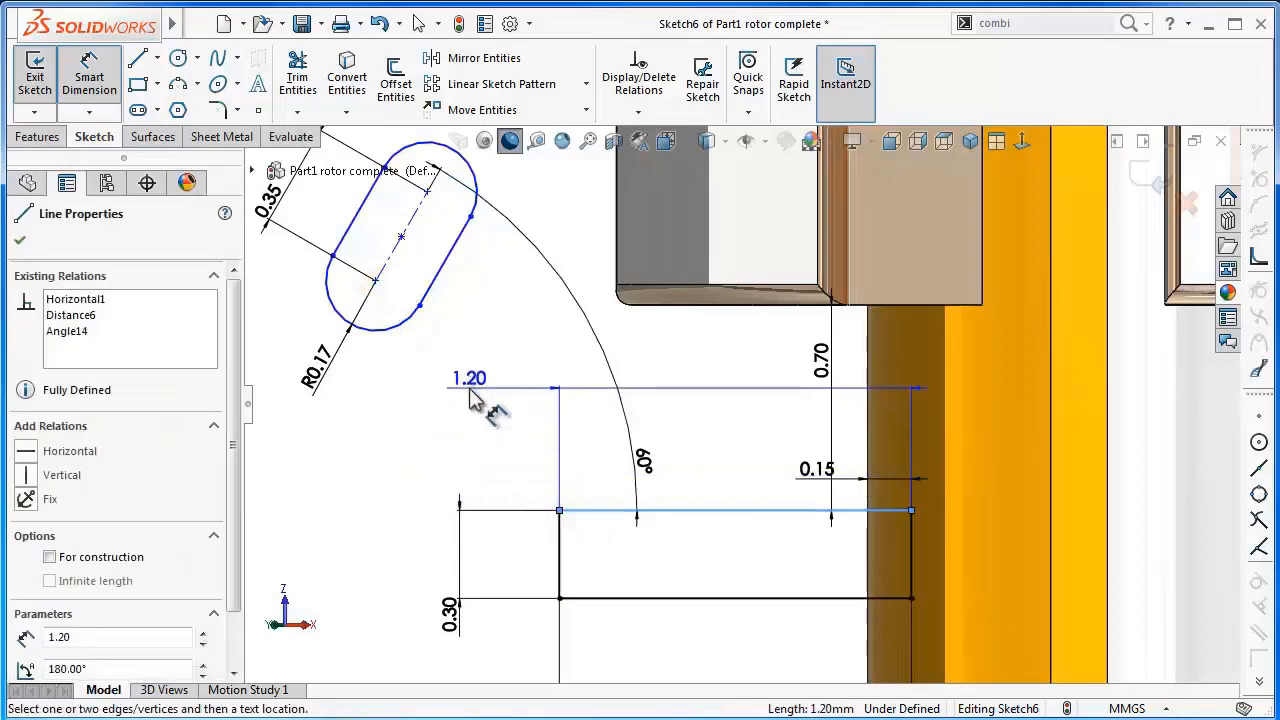
key("Escape")
left_click(375, 282)
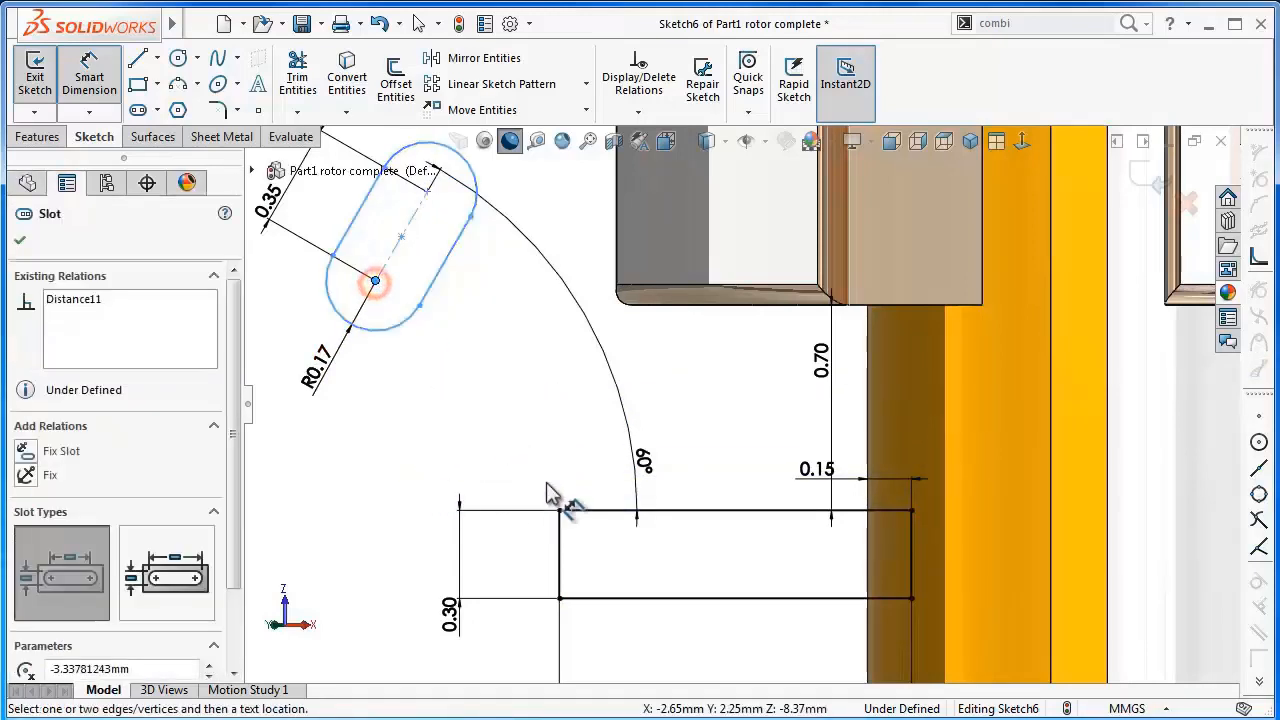
left_click(586, 511)
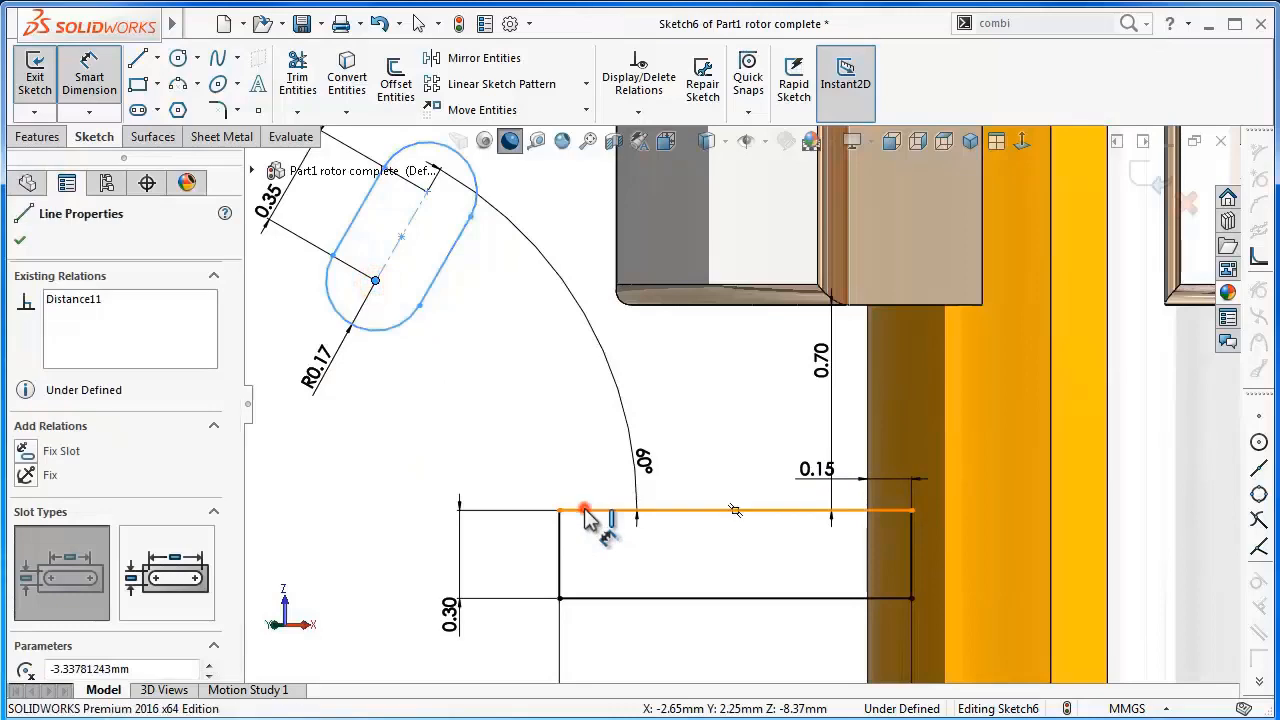
left_click(474, 483)
type("0.6")
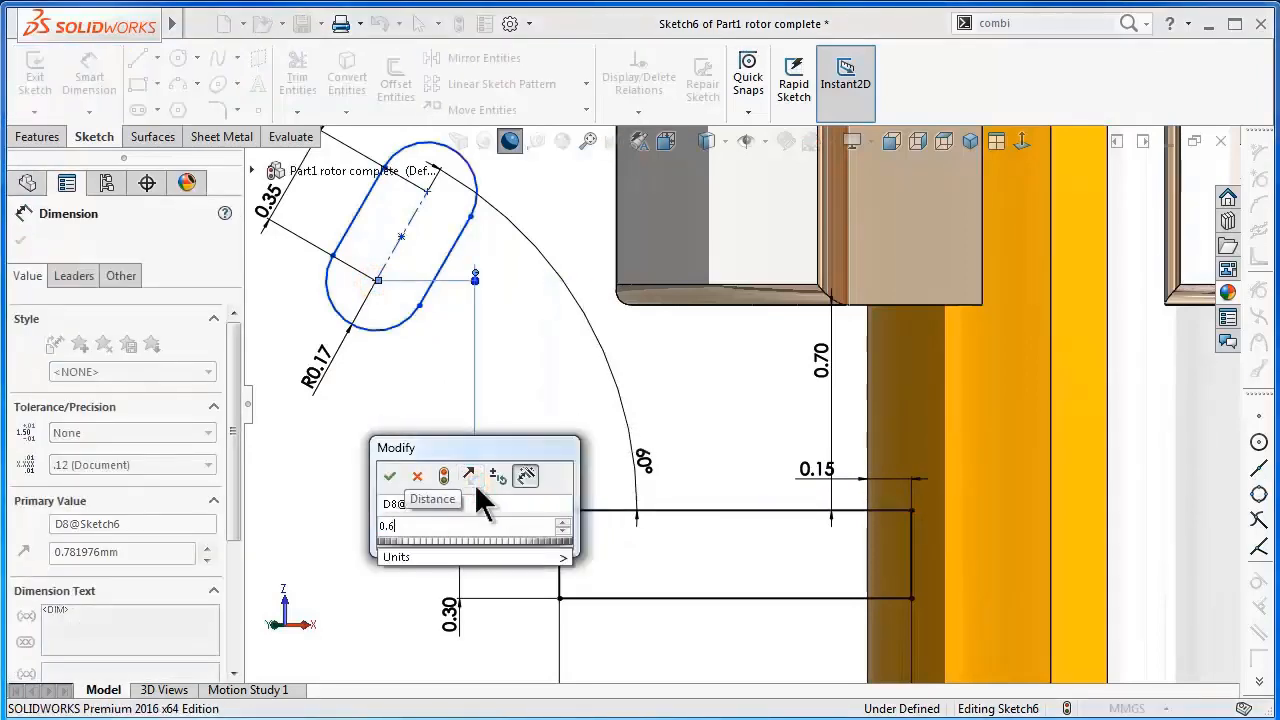
key("Return")
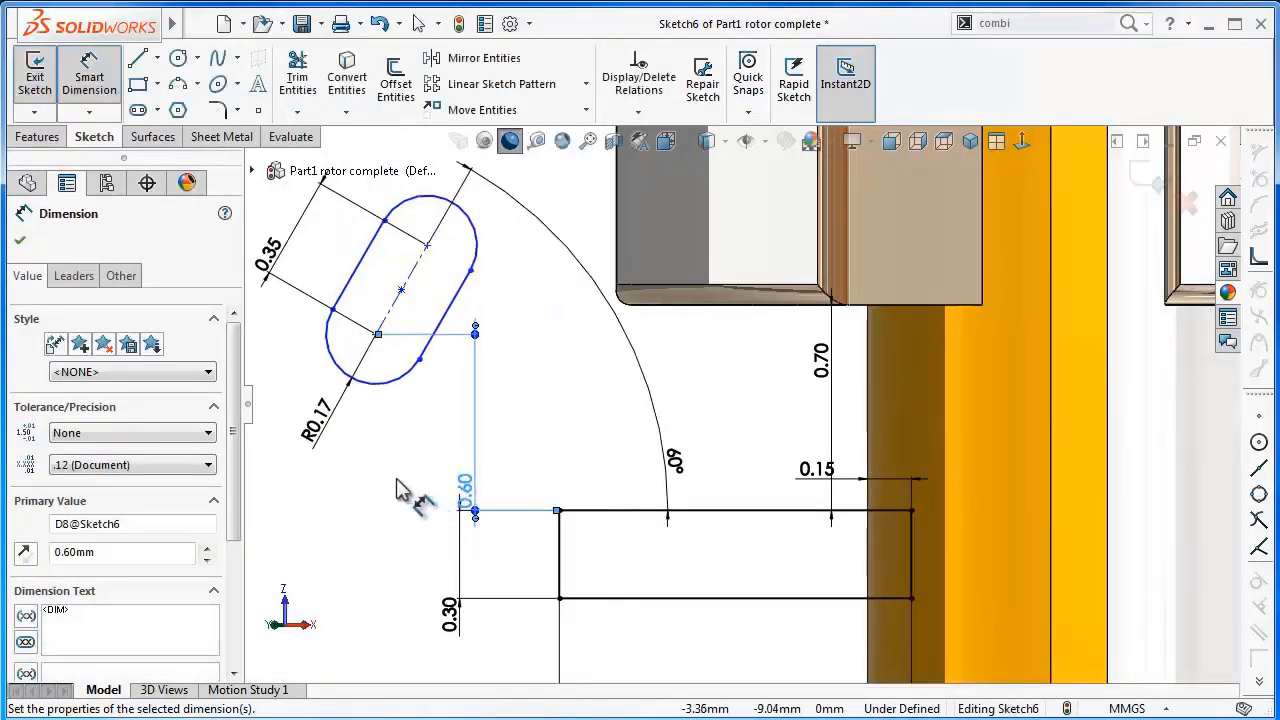
left_click(388, 483)
left_click_drag(477, 491, 263, 500)
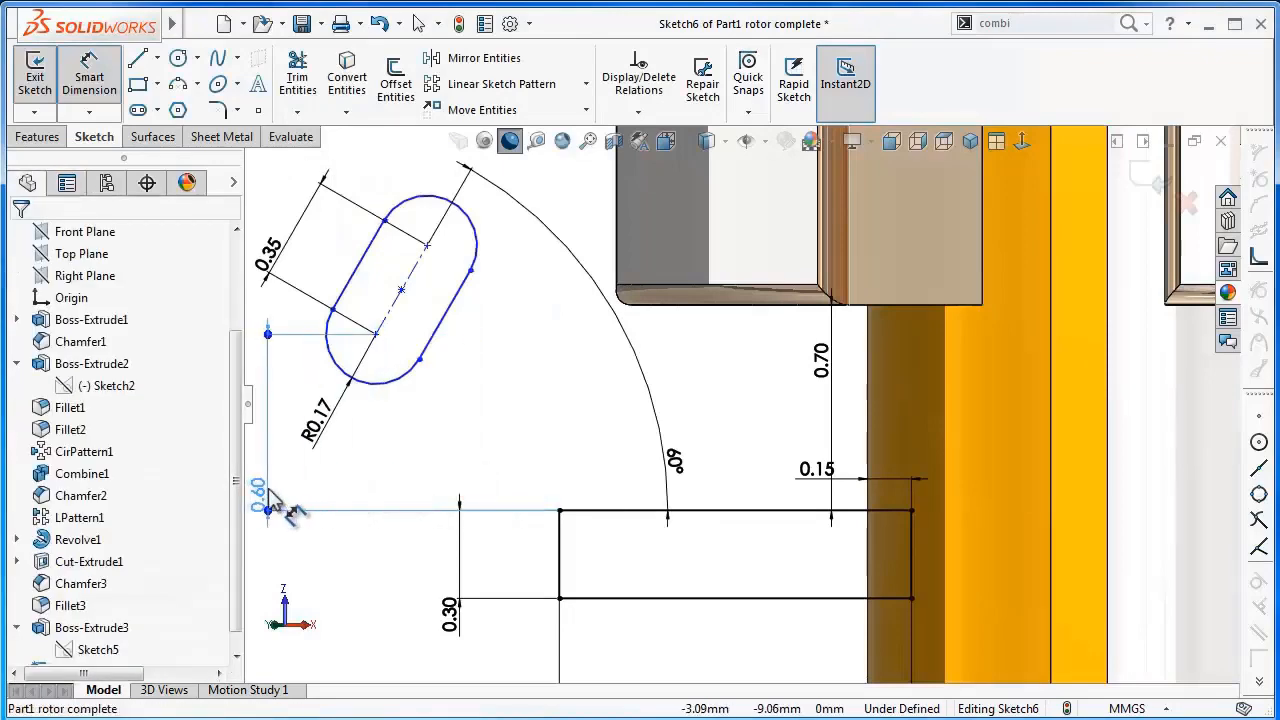
- Dimension the horizontal distance between the slot's lower centre and the rectangle's outer upper corner at 0.6 mm
left_click(380, 340)
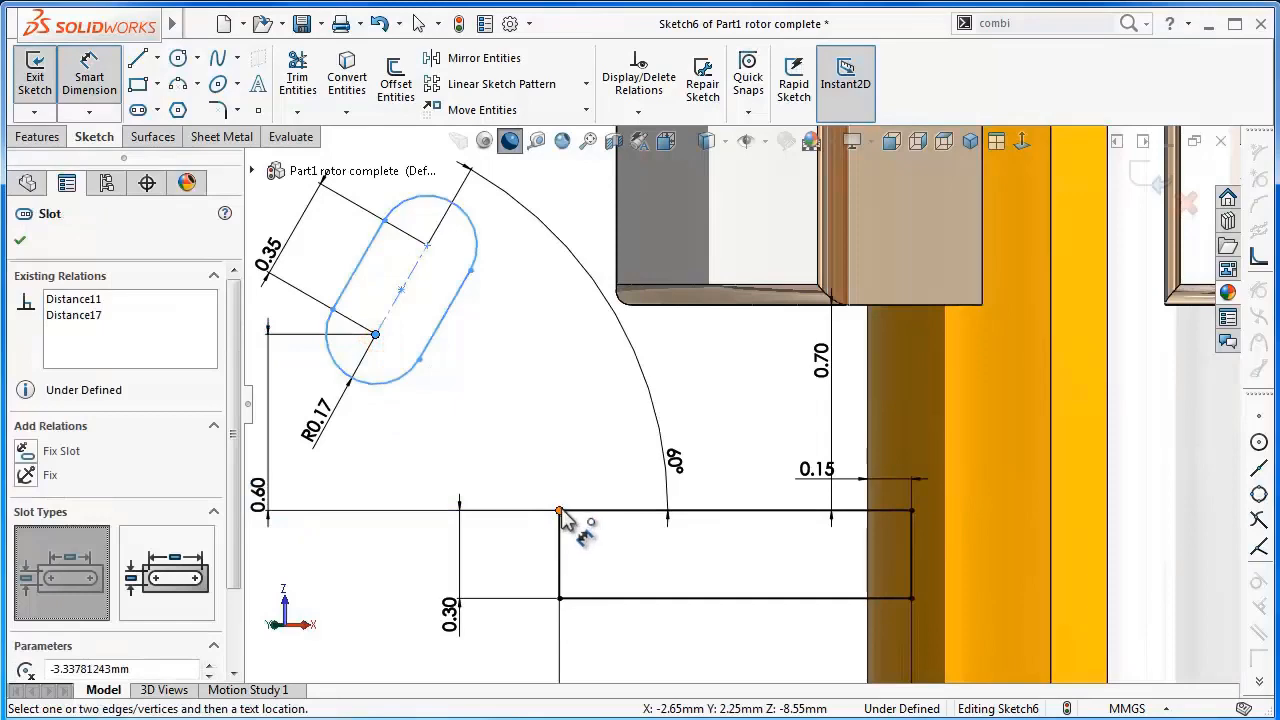
left_click(560, 512)
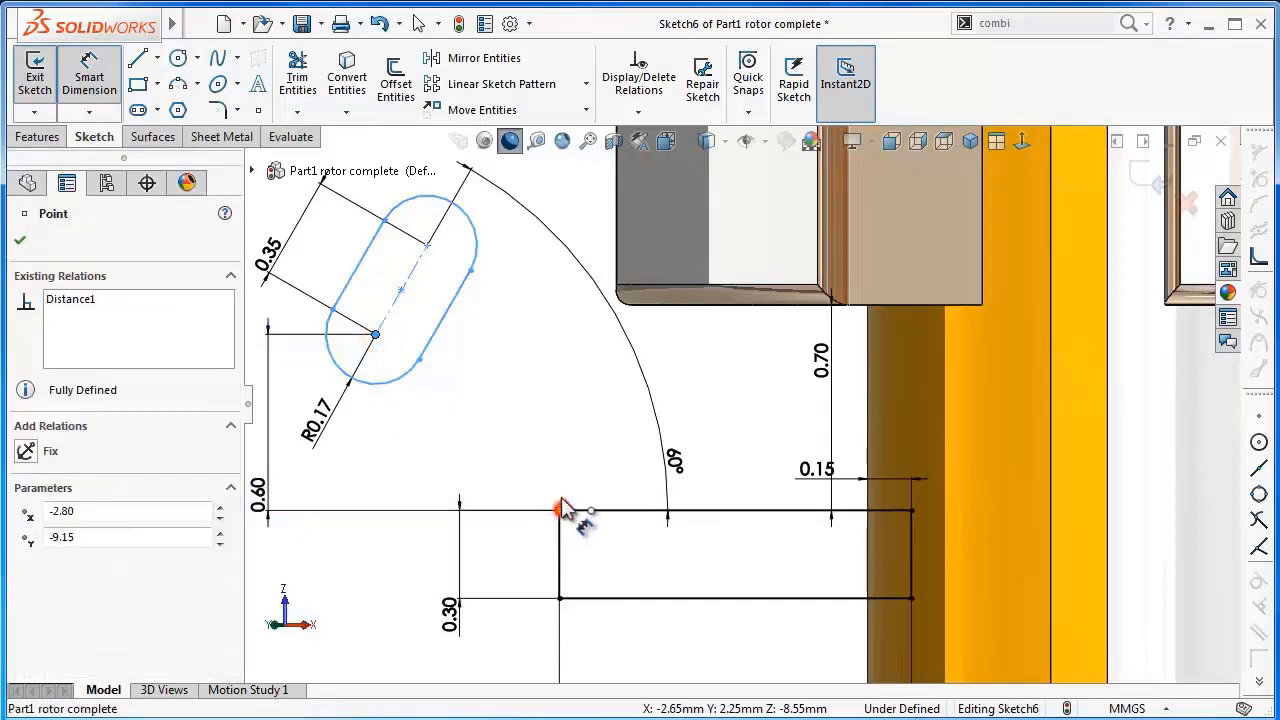
left_click(508, 660)
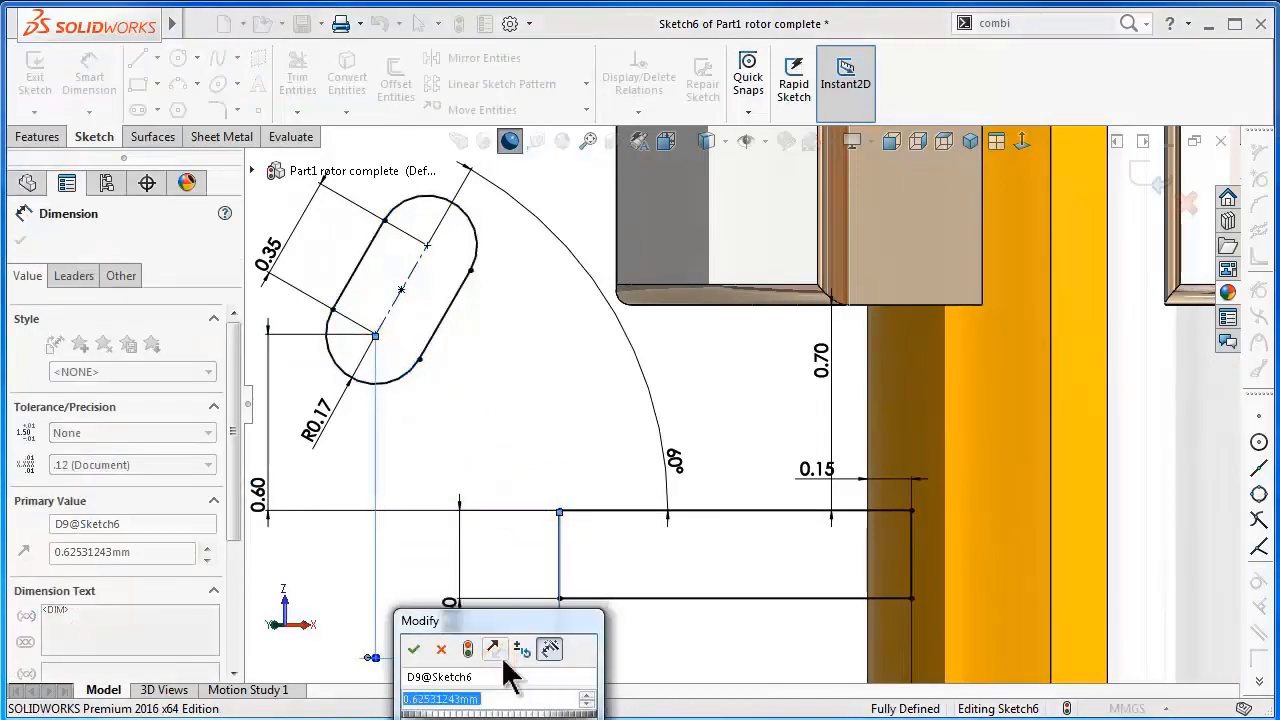
type("0.6")
key("Return")
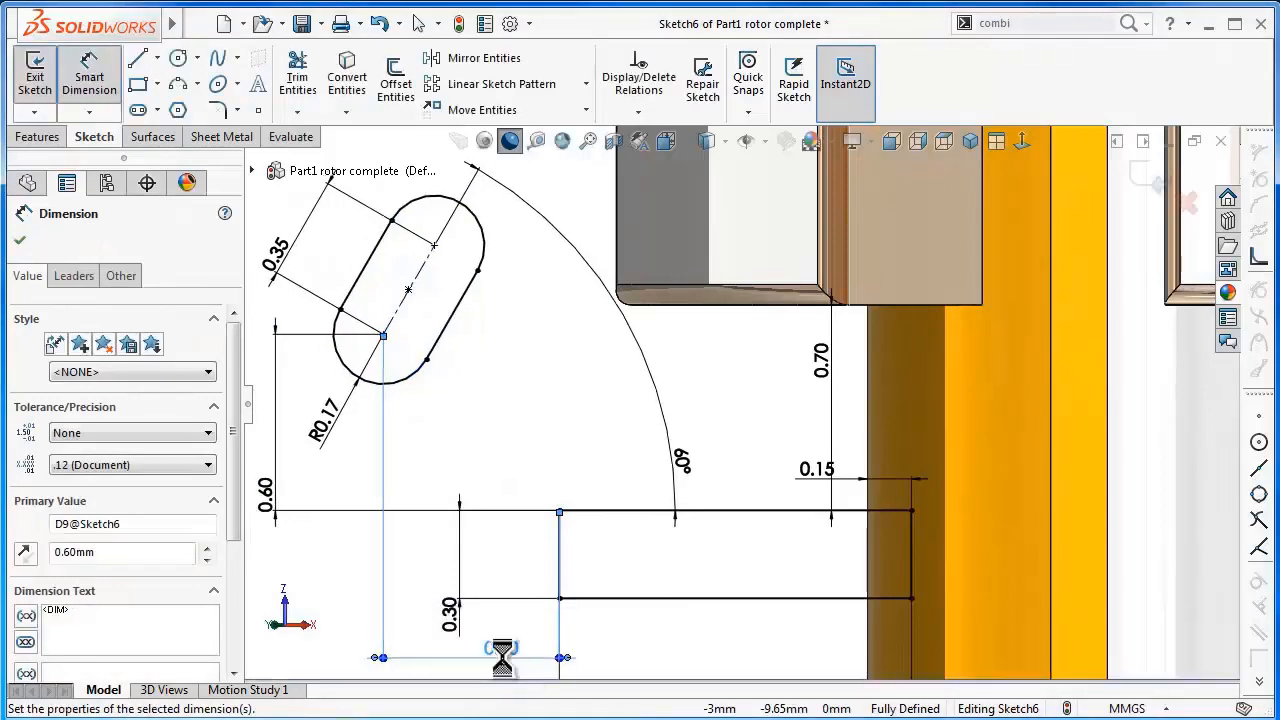
left_click(531, 410)
- Convert the tilted slot and the rectangle's outer vertical line to construction geometry
key("z")
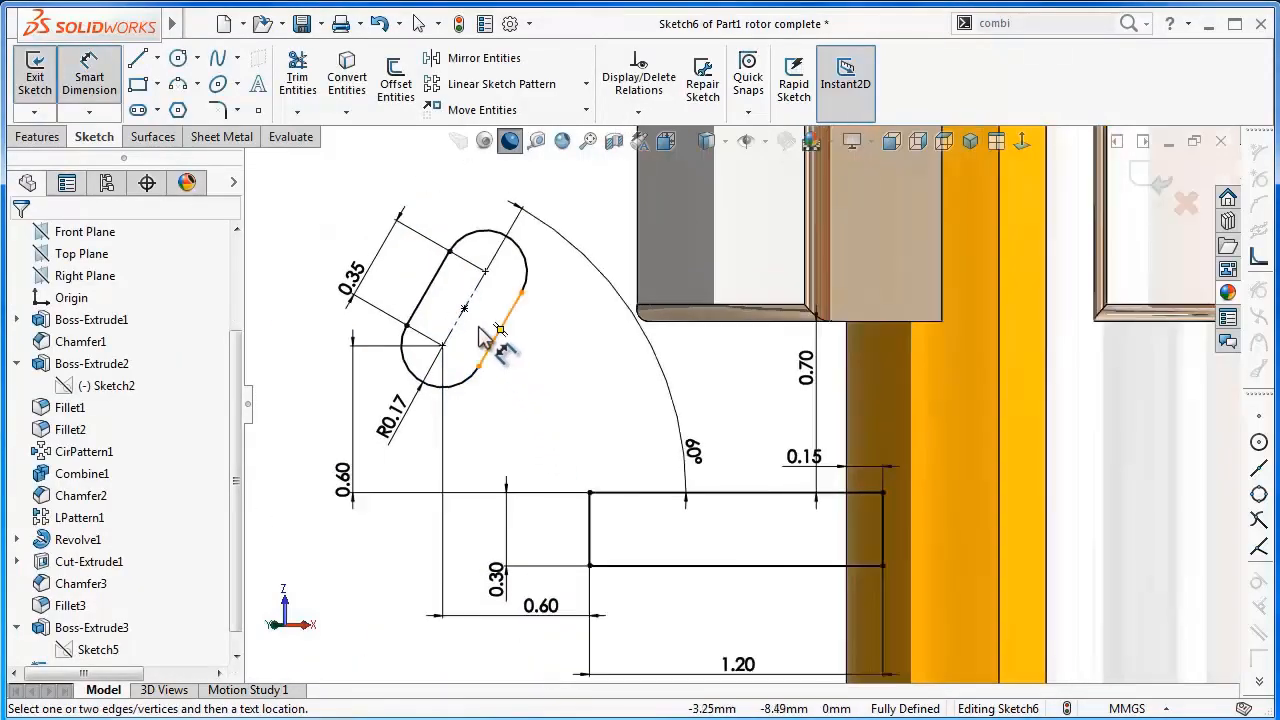
scroll(479, 330, "down", 2)
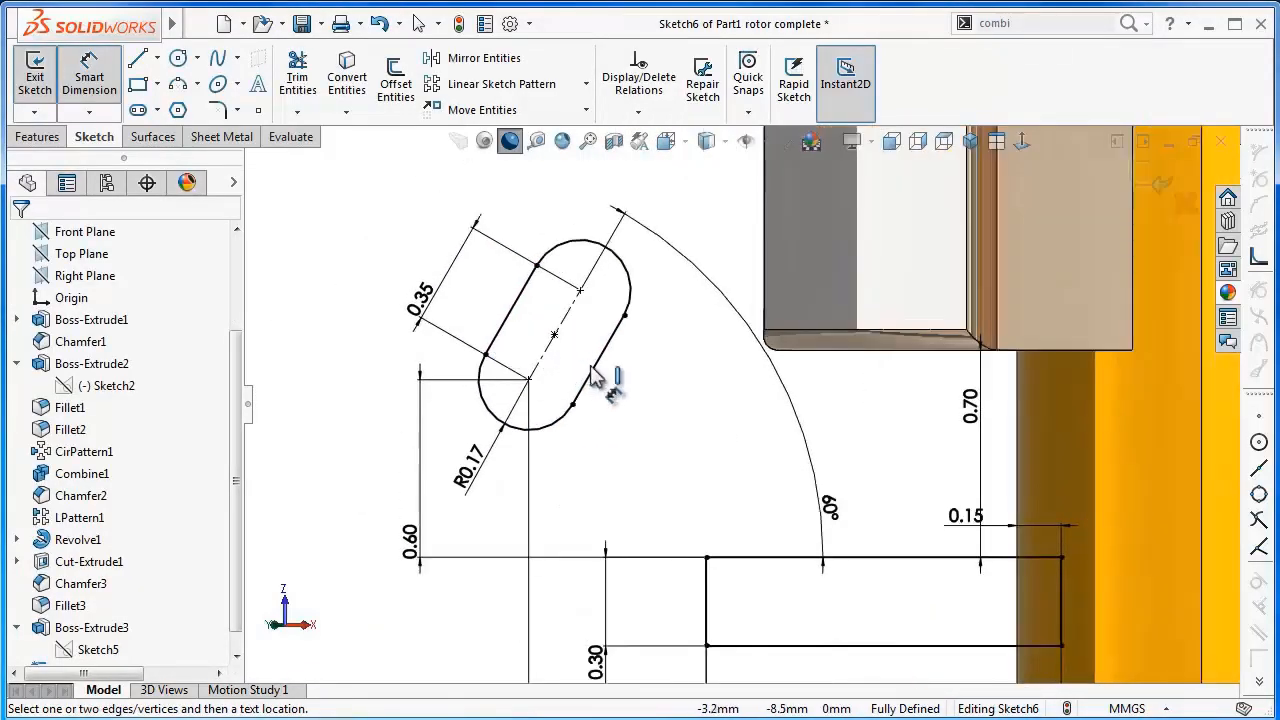
left_click(597, 365)
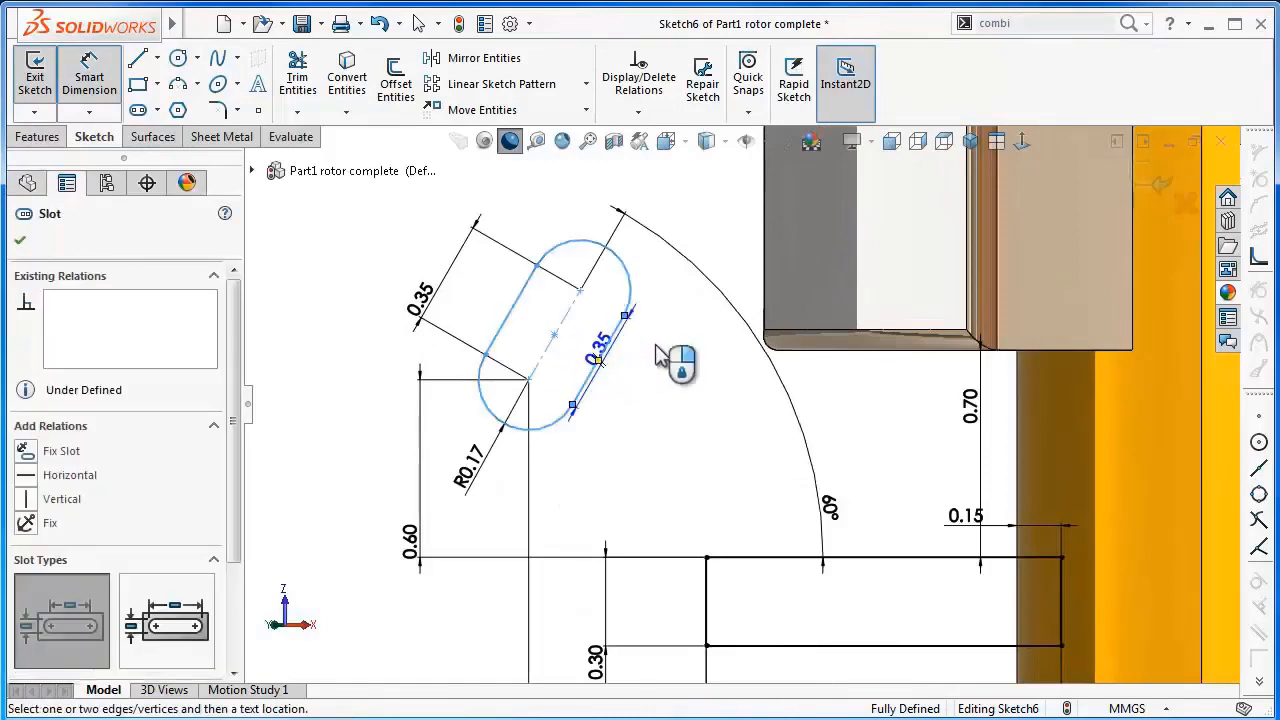
key("Escape")
left_click(621, 333)
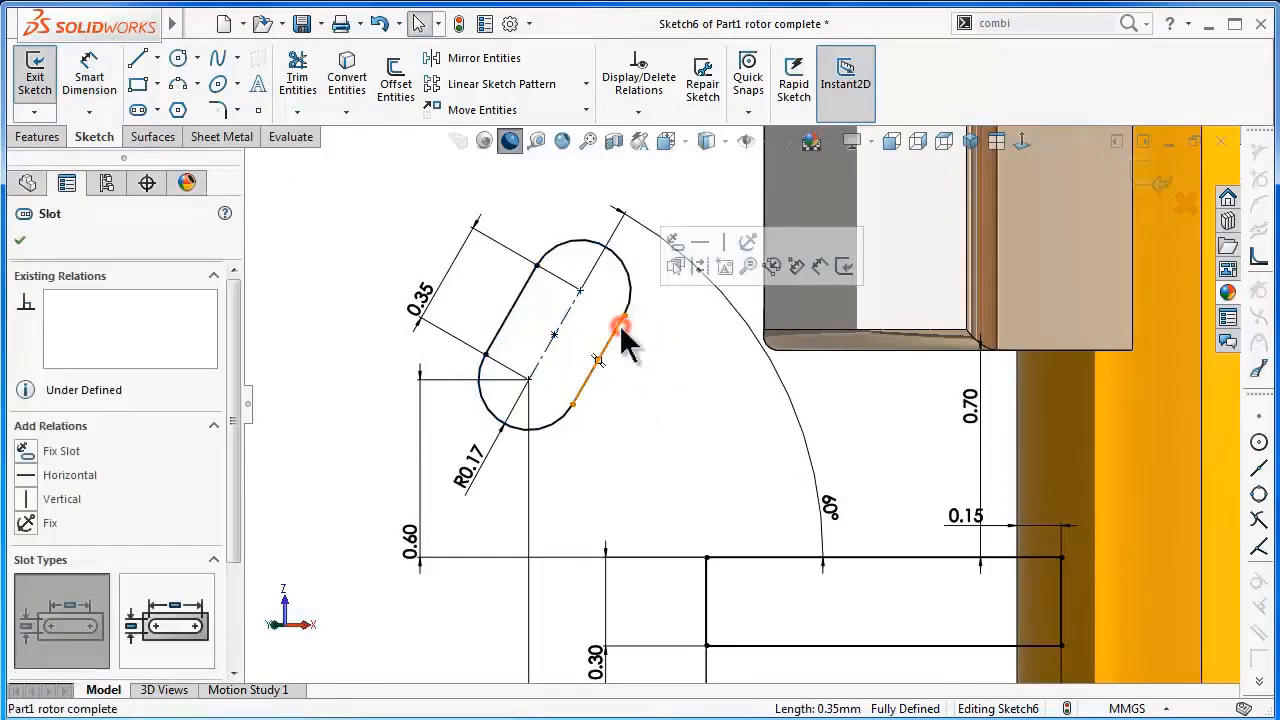
left_click(699, 264)
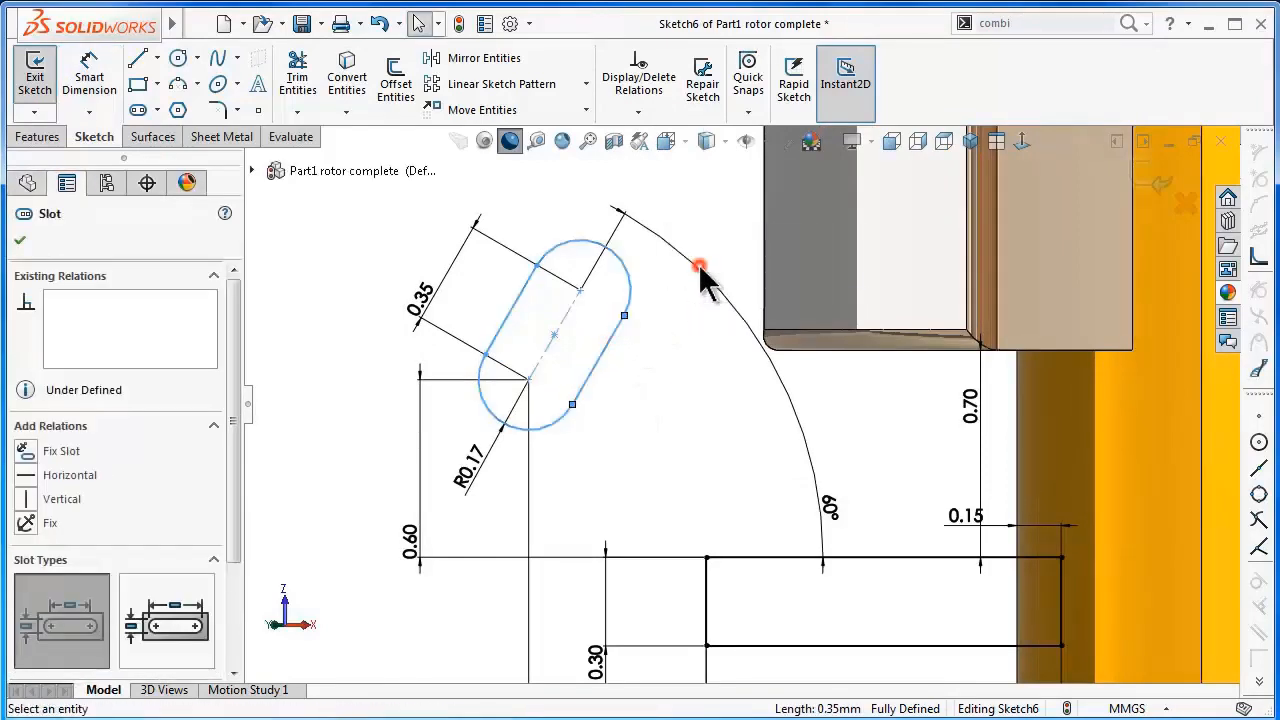
left_click(707, 595)
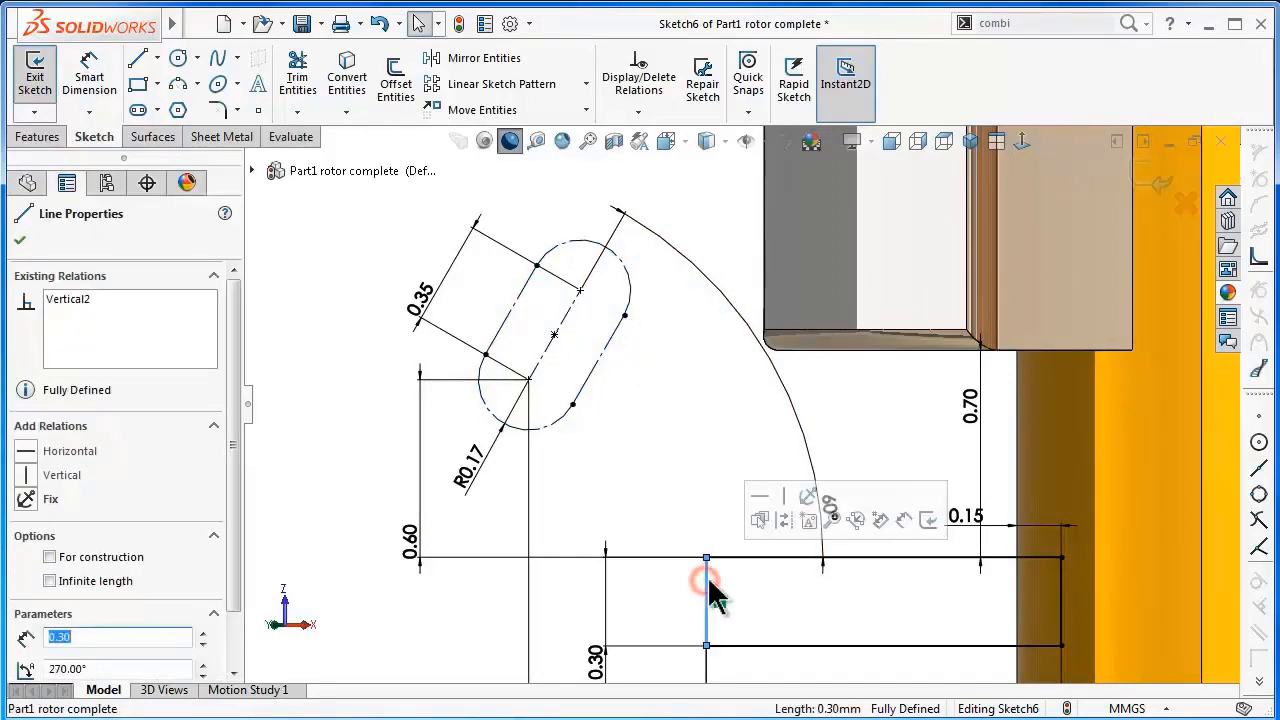
left_click(782, 518)
- Sketch a three-point arc of about 0.37 mm radius from the rectangle's outer upper corner up to near the slot's lower end
left_click(707, 484)
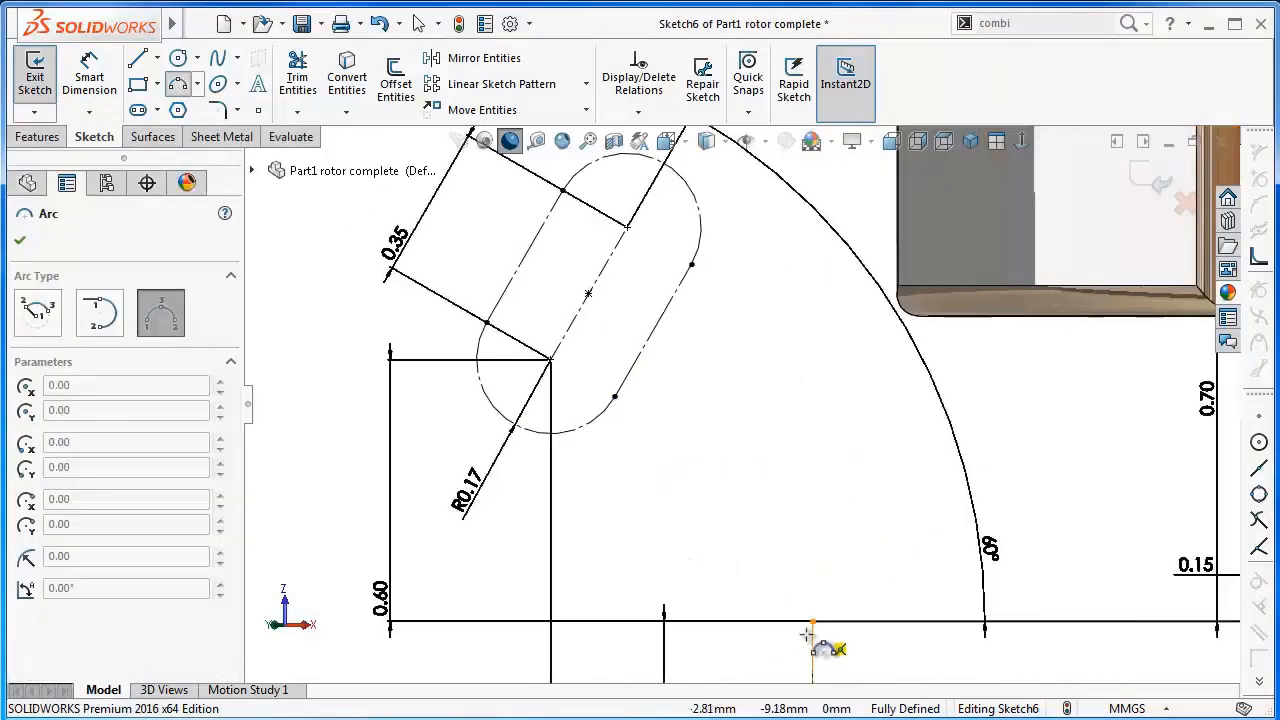
left_click(815, 622)
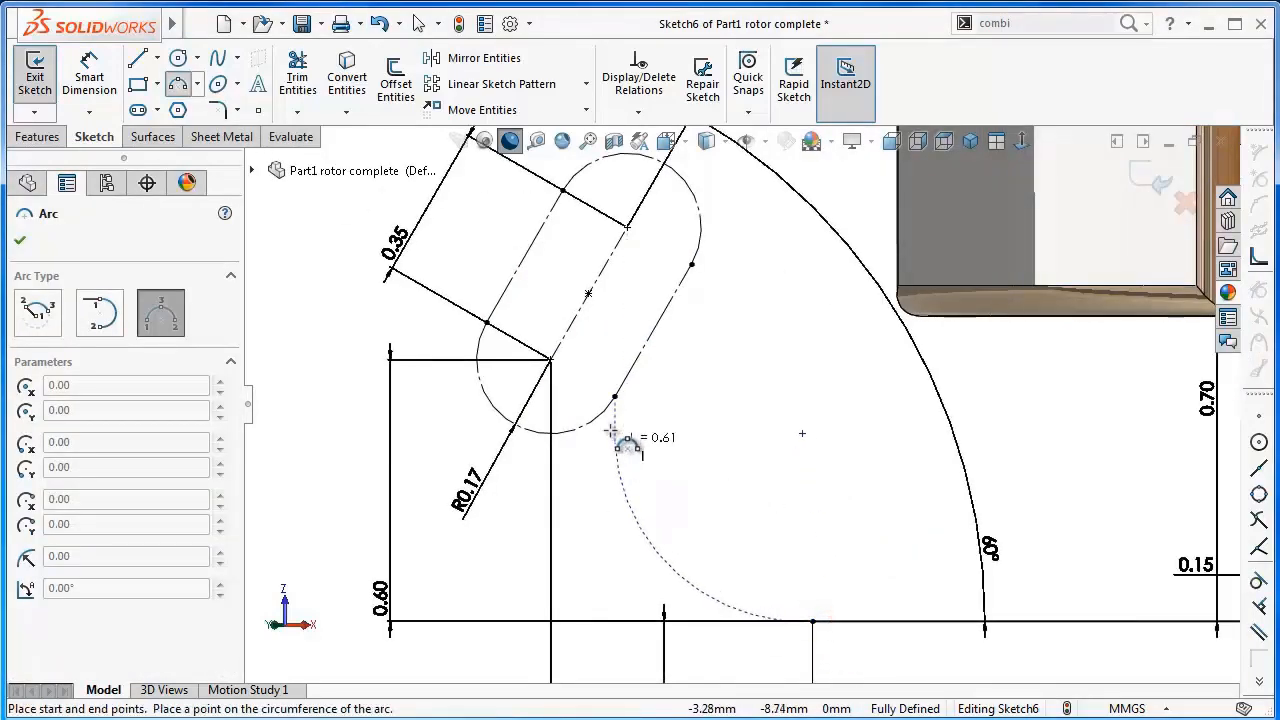
scroll(620, 425, "down", 2)
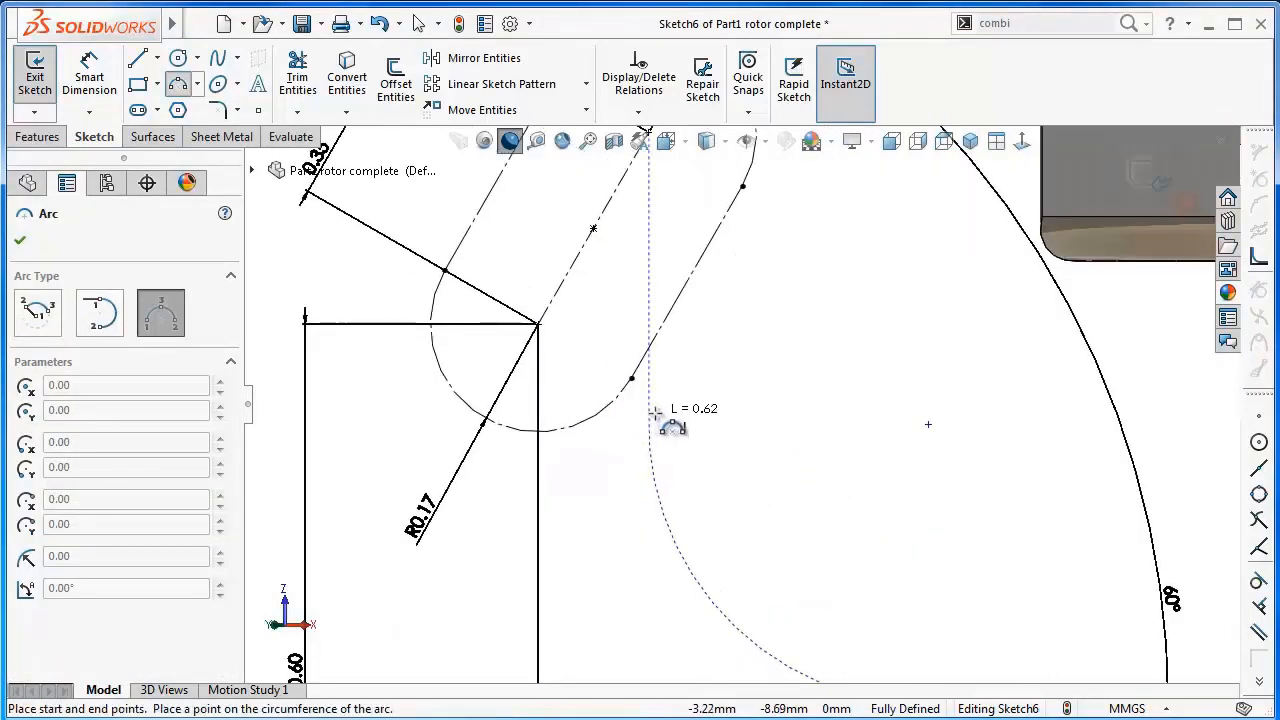
scroll(680, 392, "down", 2)
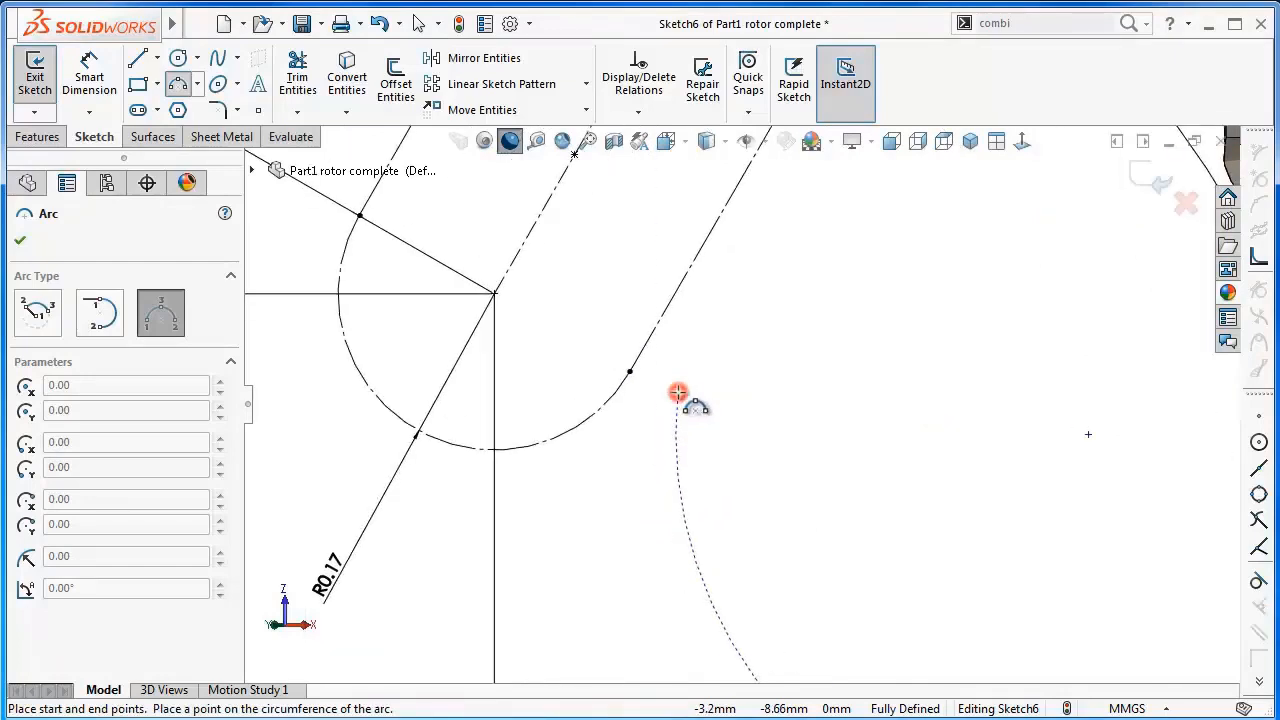
left_click(678, 392)
left_click(660, 465)
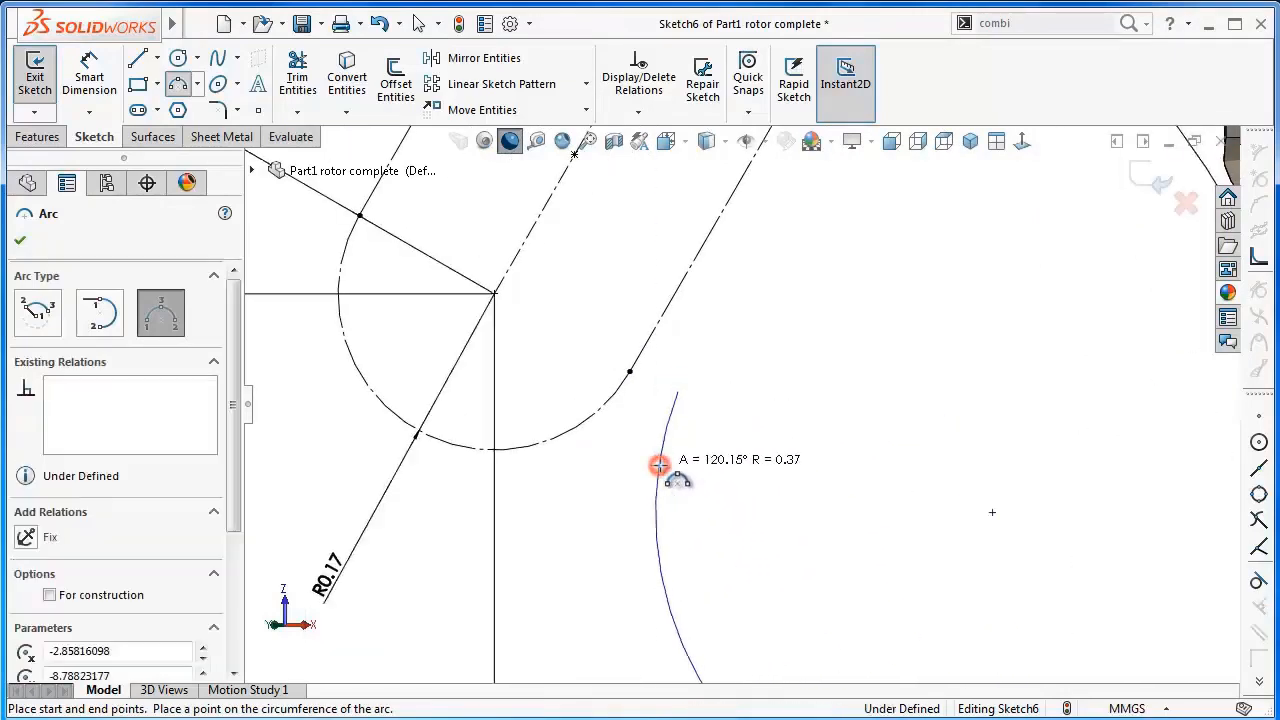
key("Escape")
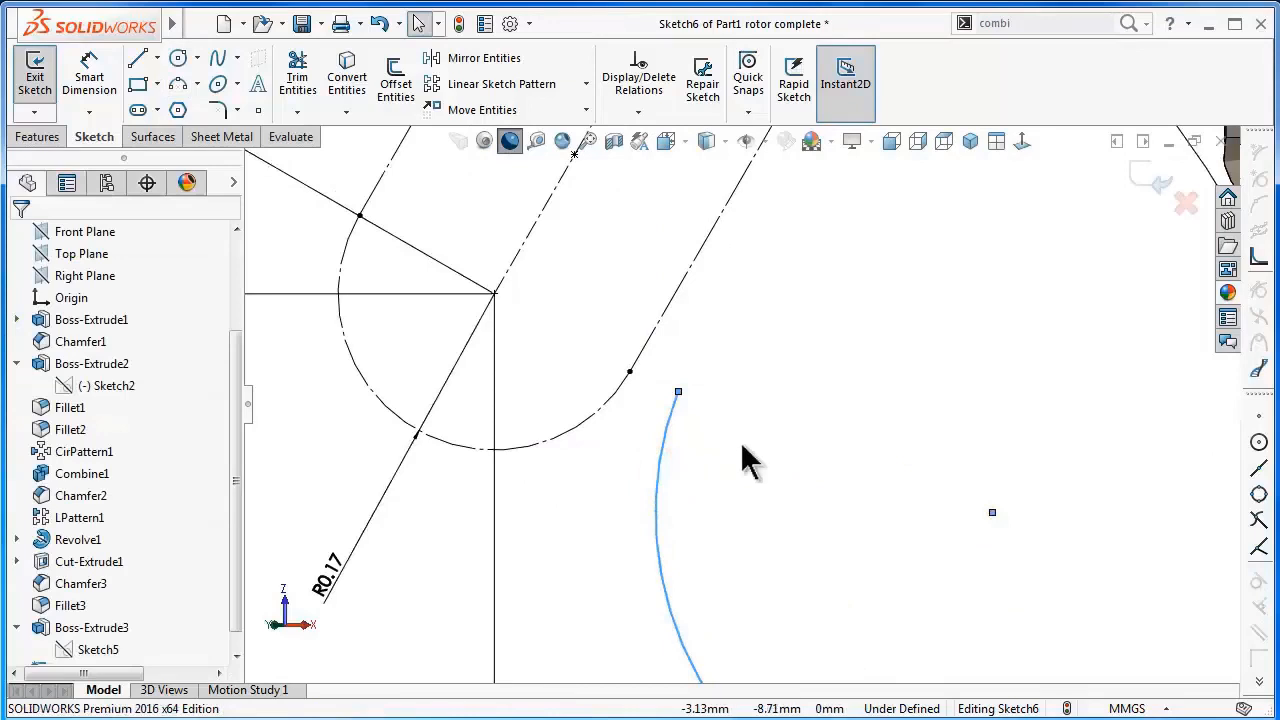
left_click(740, 444)
left_click(678, 393)
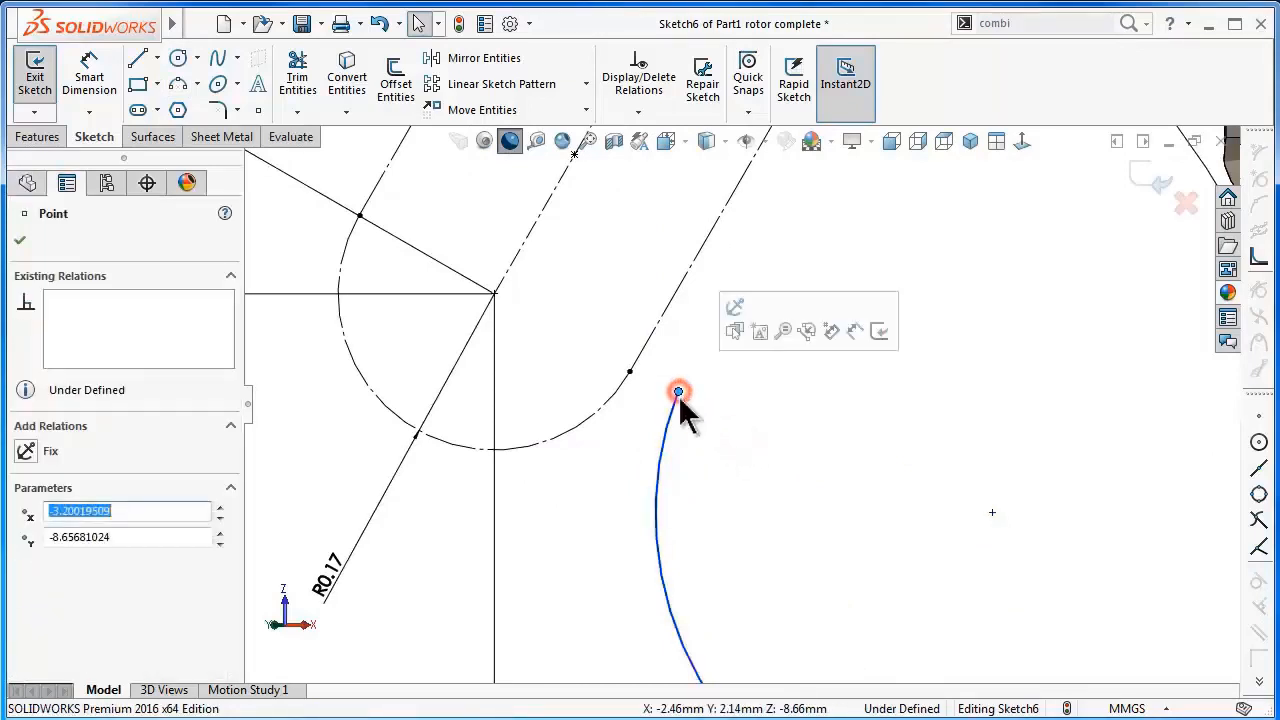
left_click(730, 362)
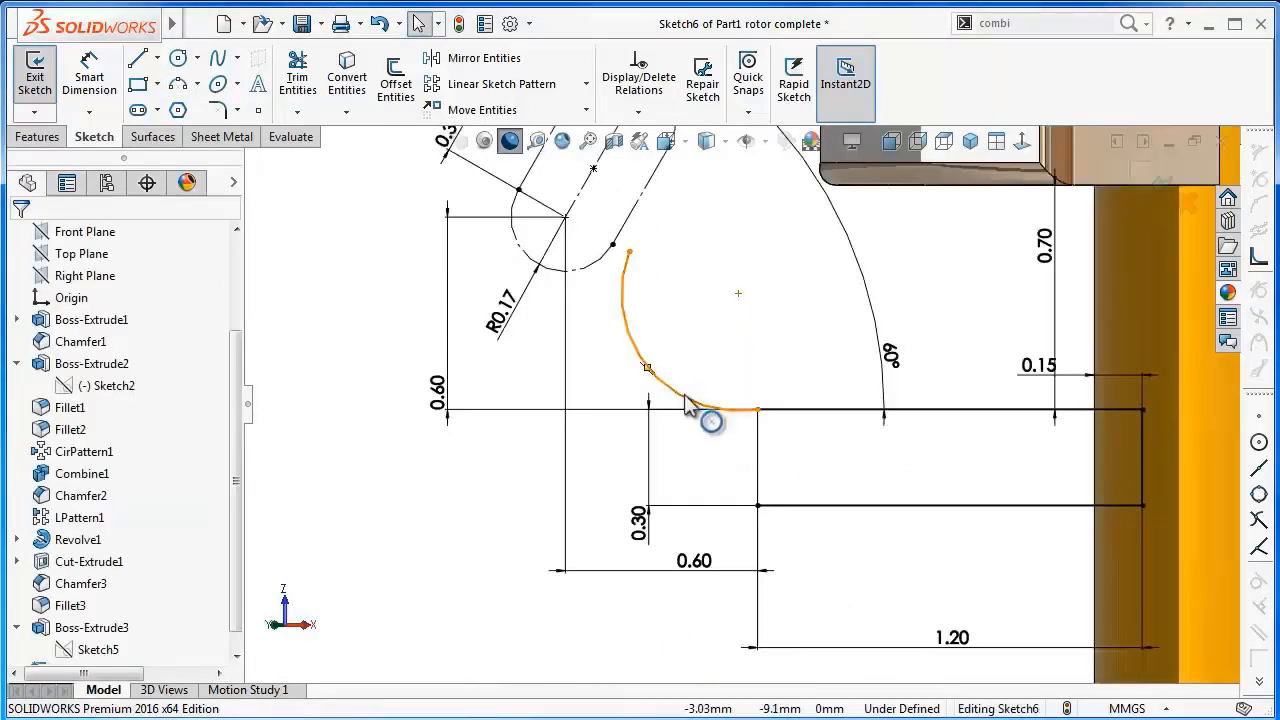
- Make the arc tangent to the rectangle's upper line and to the slot's straight side facing the rotor
left_click(686, 404)
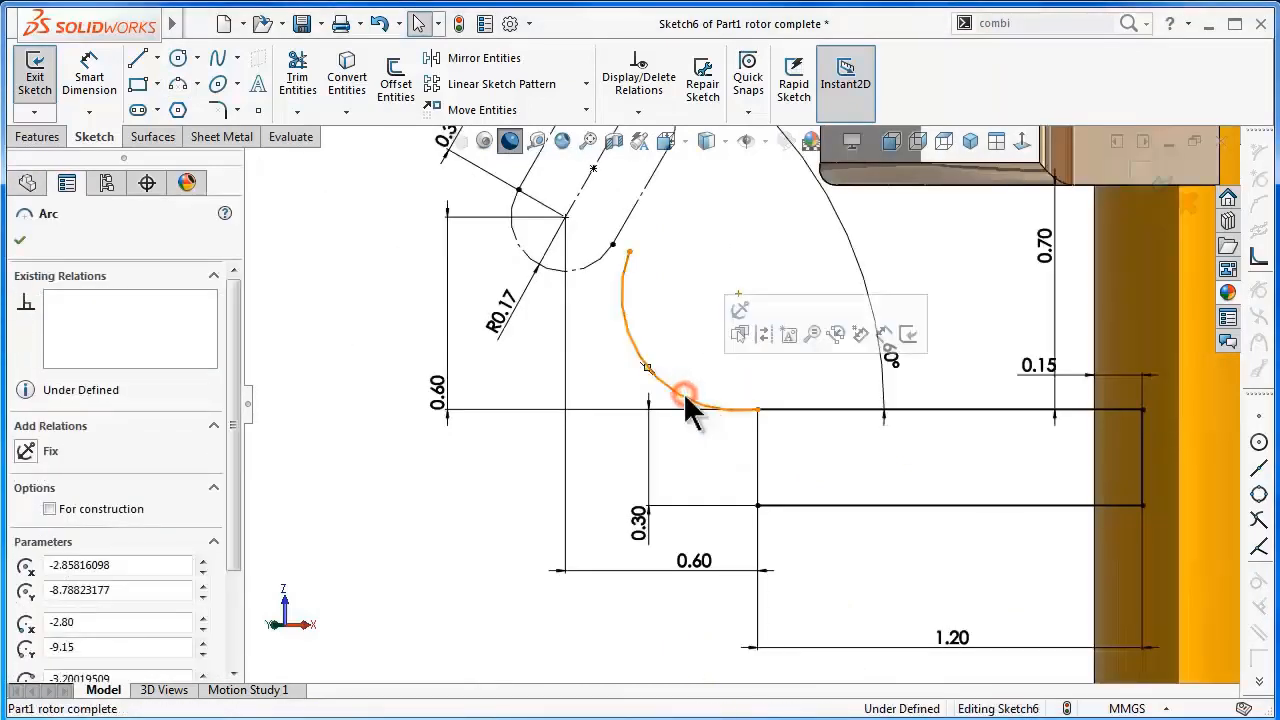
left_click(806, 410, "ctrl")
left_click(859, 323)
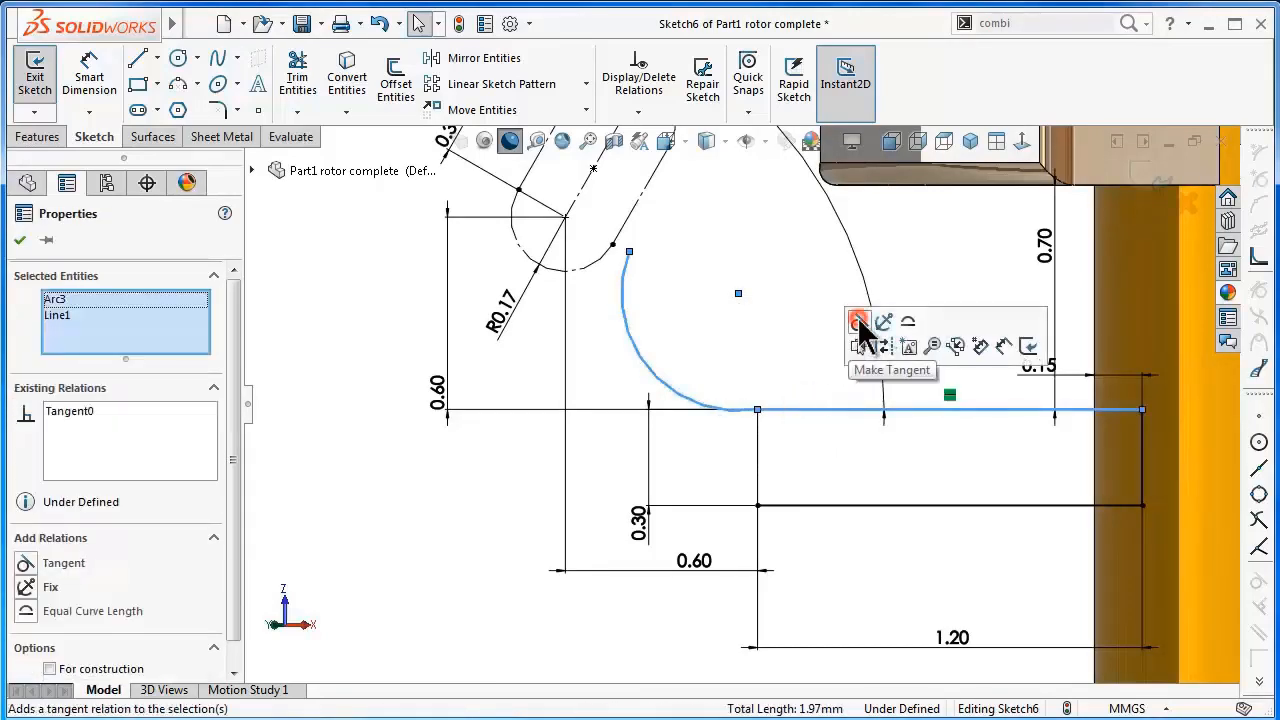
left_click(789, 345)
scroll(674, 272, "down", 2)
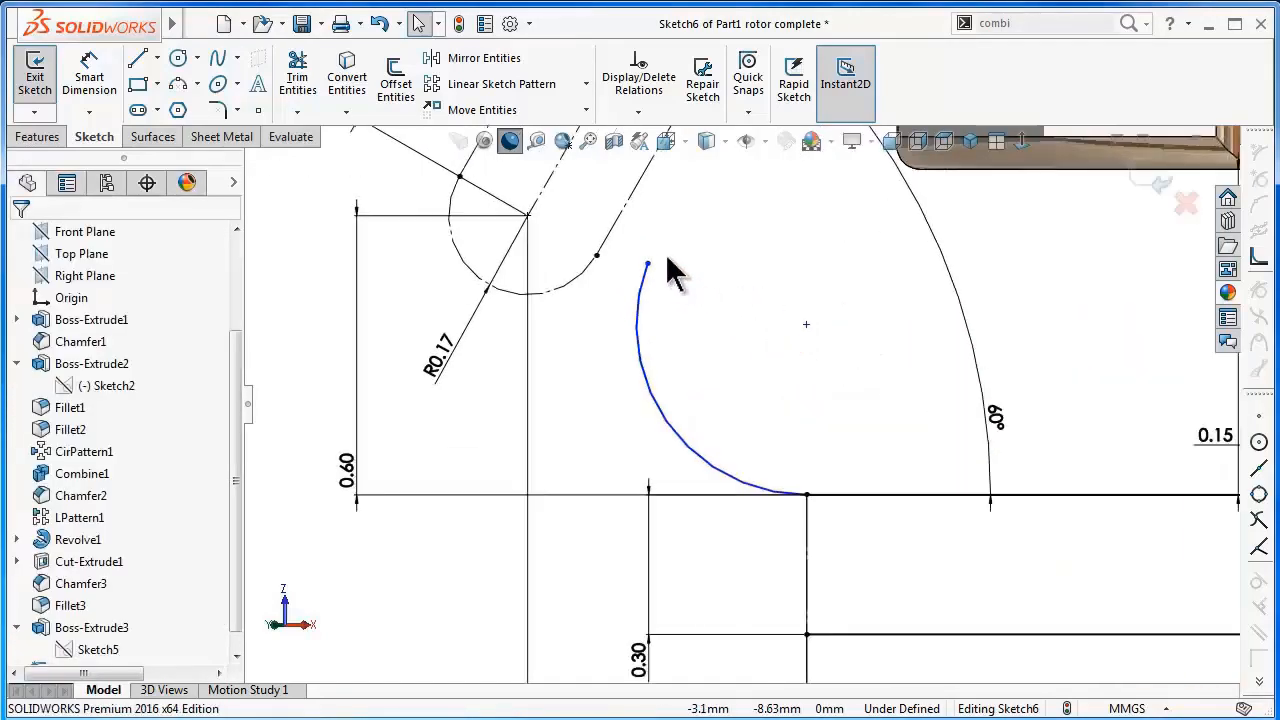
left_click(641, 283)
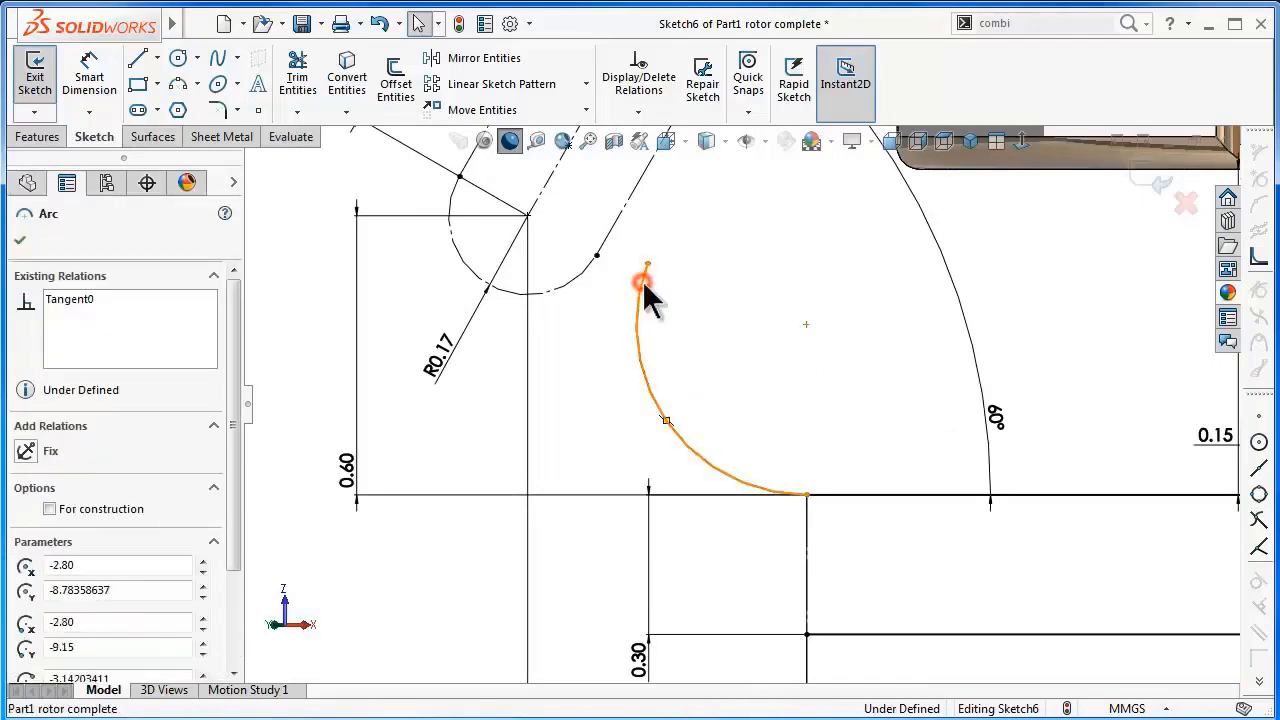
left_click(621, 230, "ctrl")
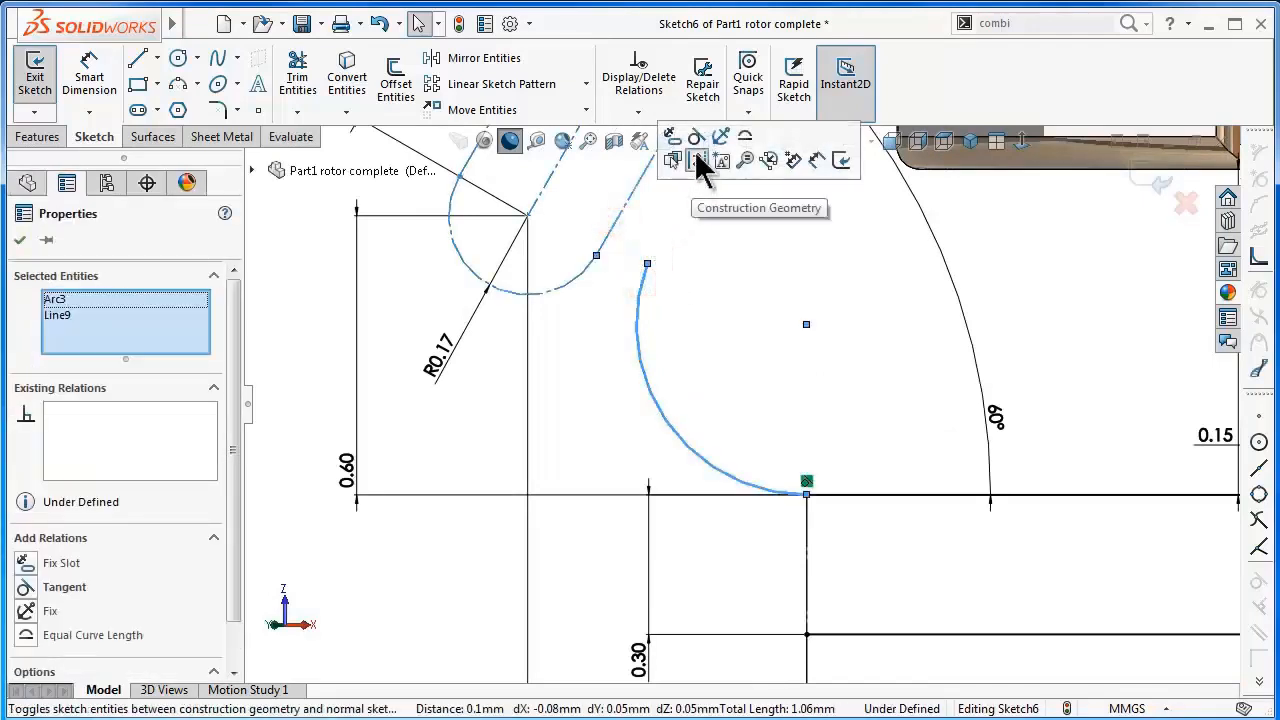
left_click(697, 140)
- Make the arc's upper endpoint coincident with the slot's straight side facing the rotor
scroll(627, 230, "down", 5)
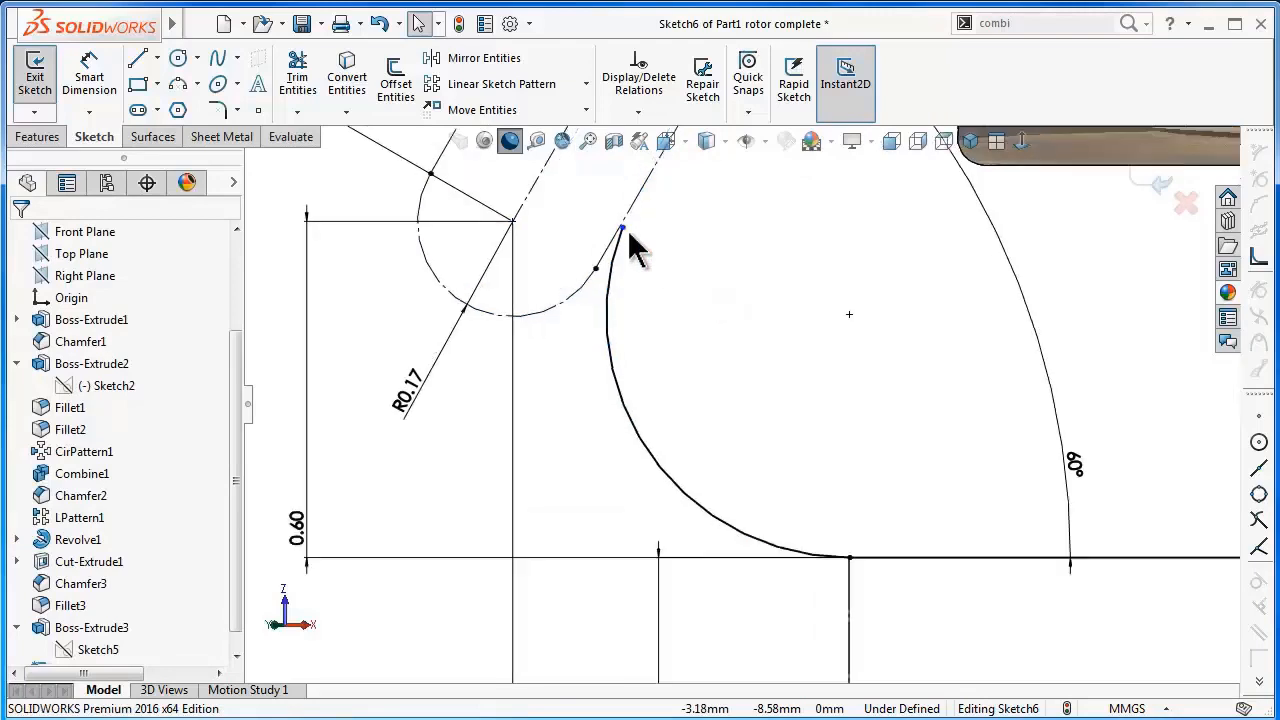
left_click(644, 267)
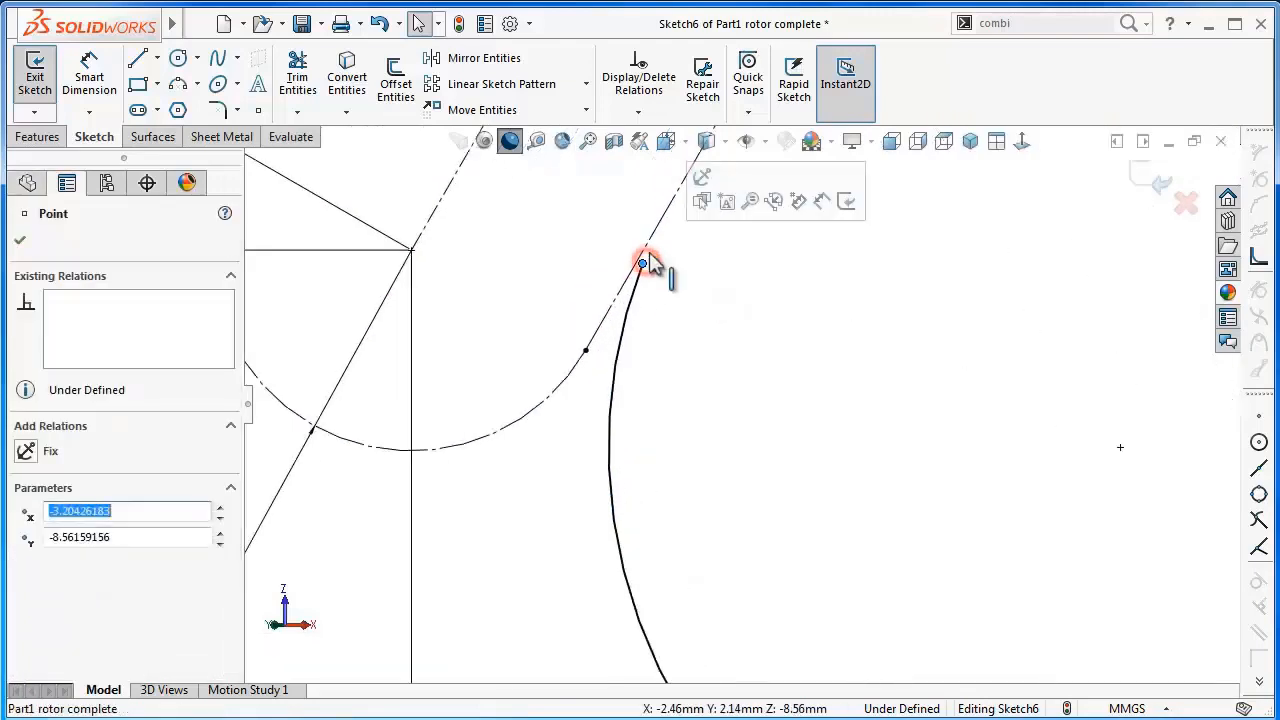
left_click(649, 242, "ctrl")
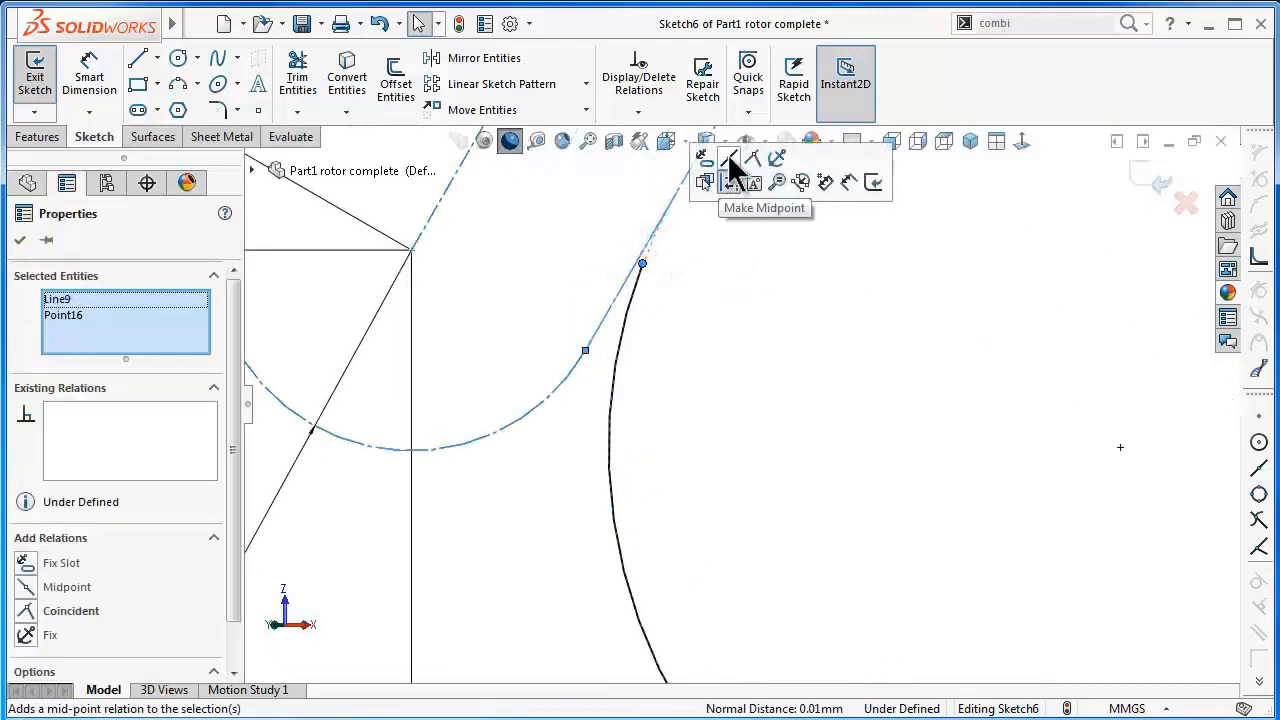
left_click(752, 156)
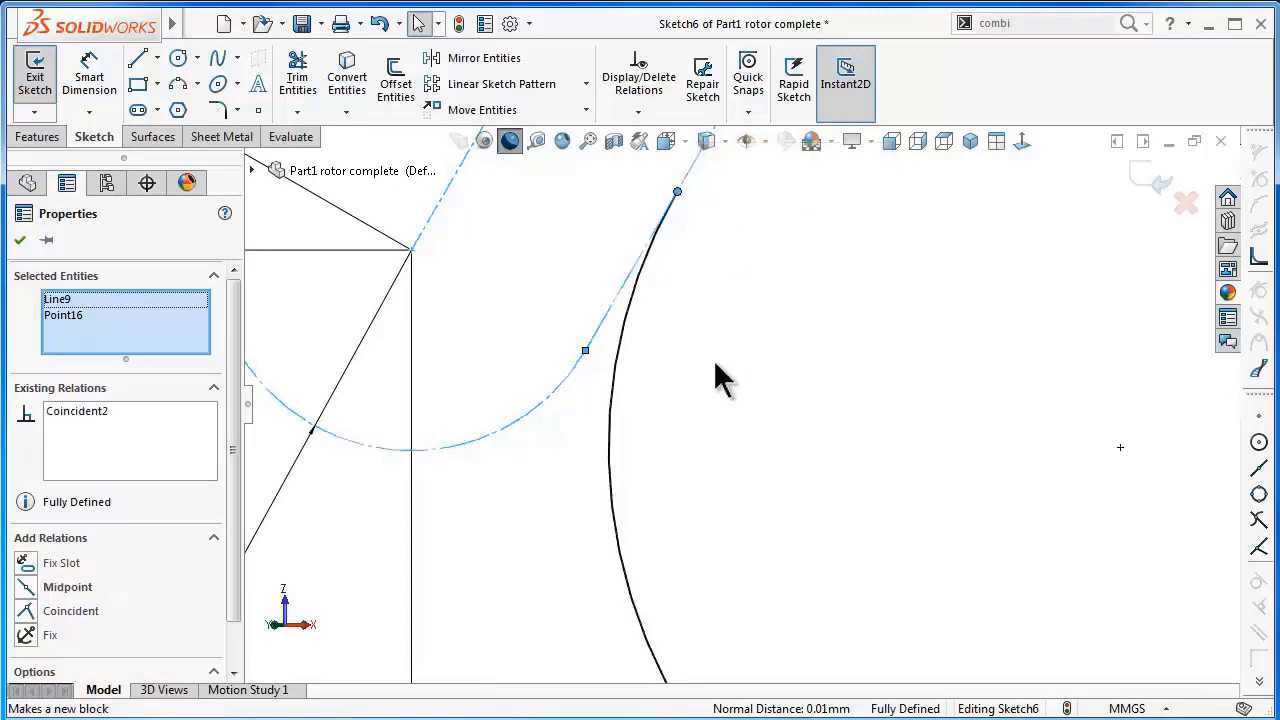
left_click(716, 358)
- Trace the slot from the arc's upper end with a line along the inner side, a 180-degree upper end arc and a line down the outer side
scroll(726, 345, "up", 5)
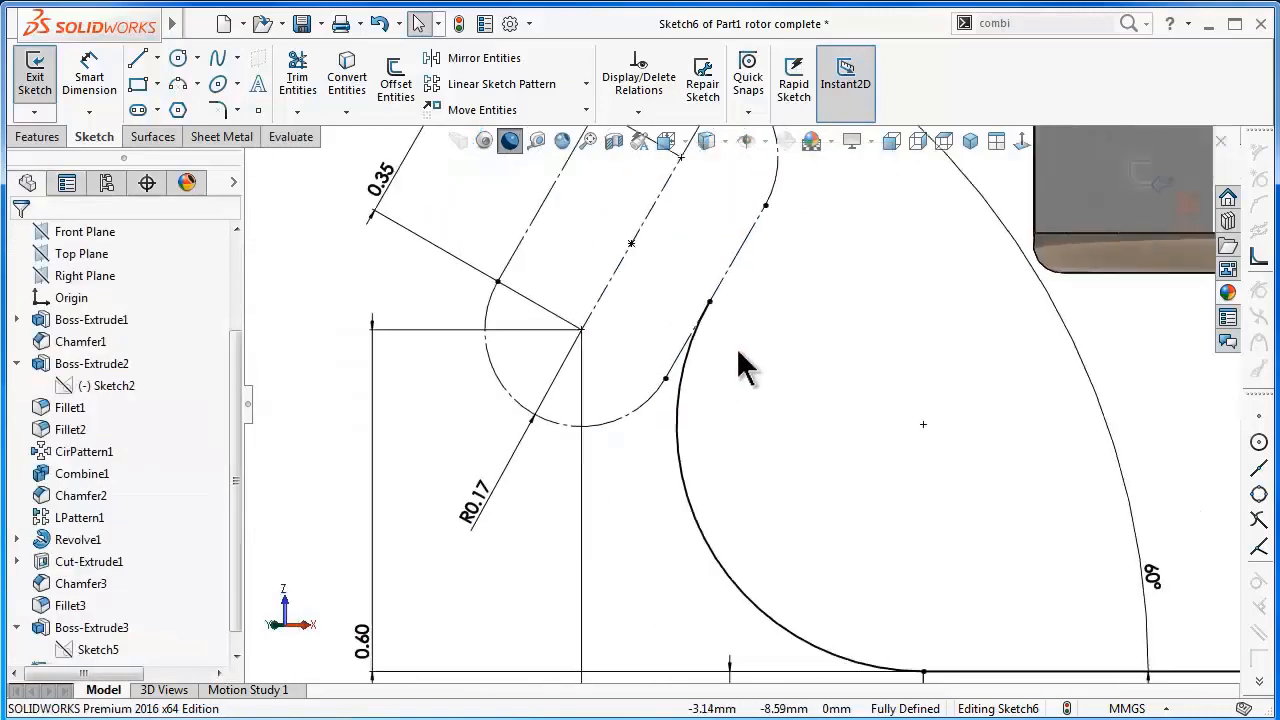
scroll(760, 405, "up", 2)
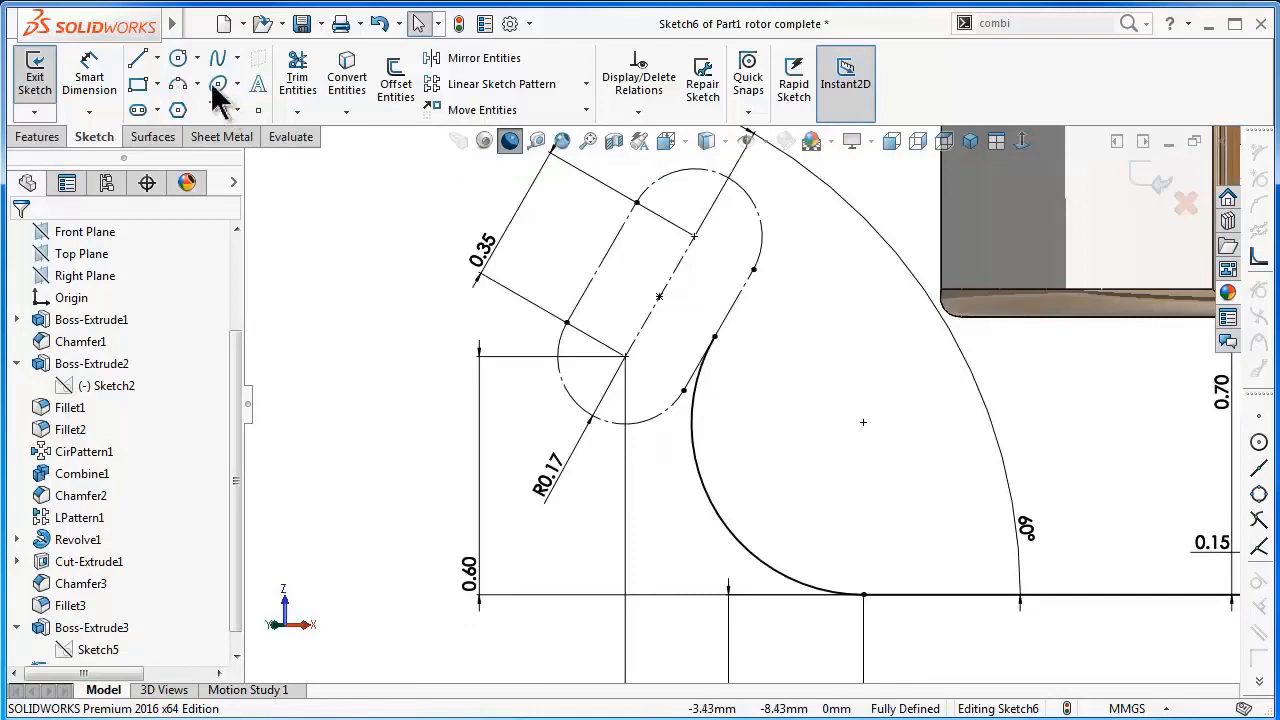
left_click(139, 59)
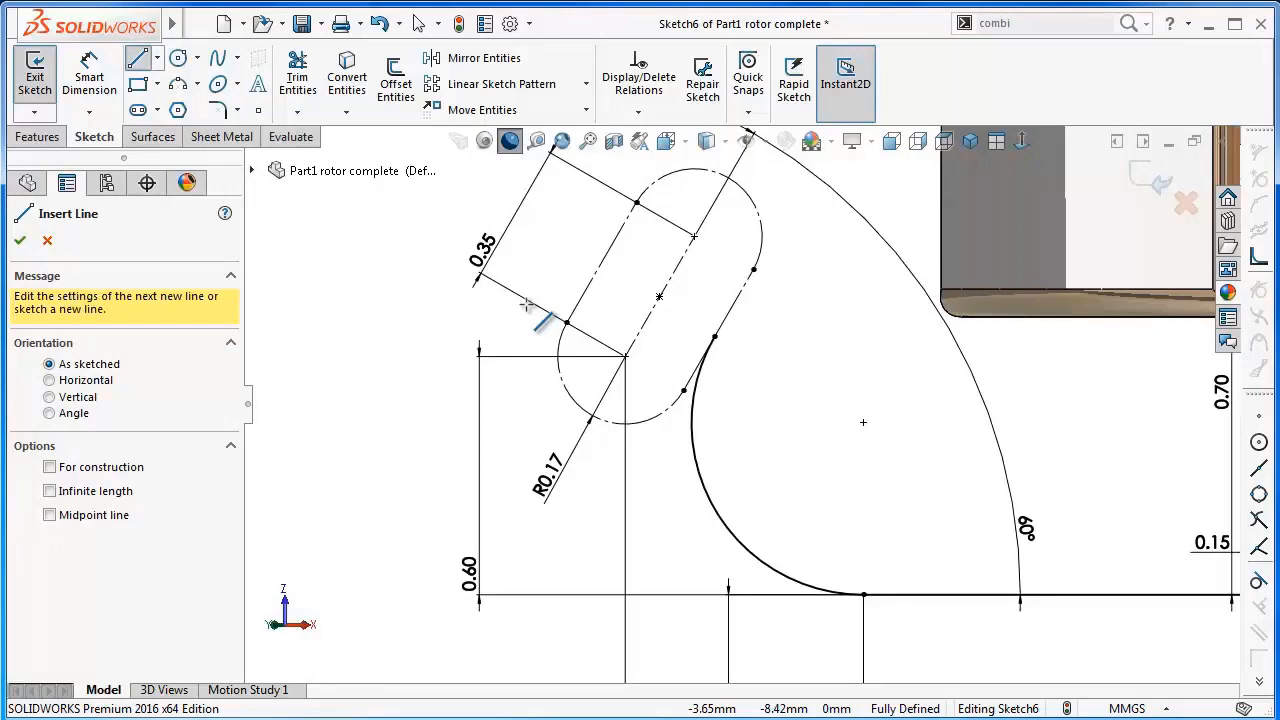
left_click(716, 336)
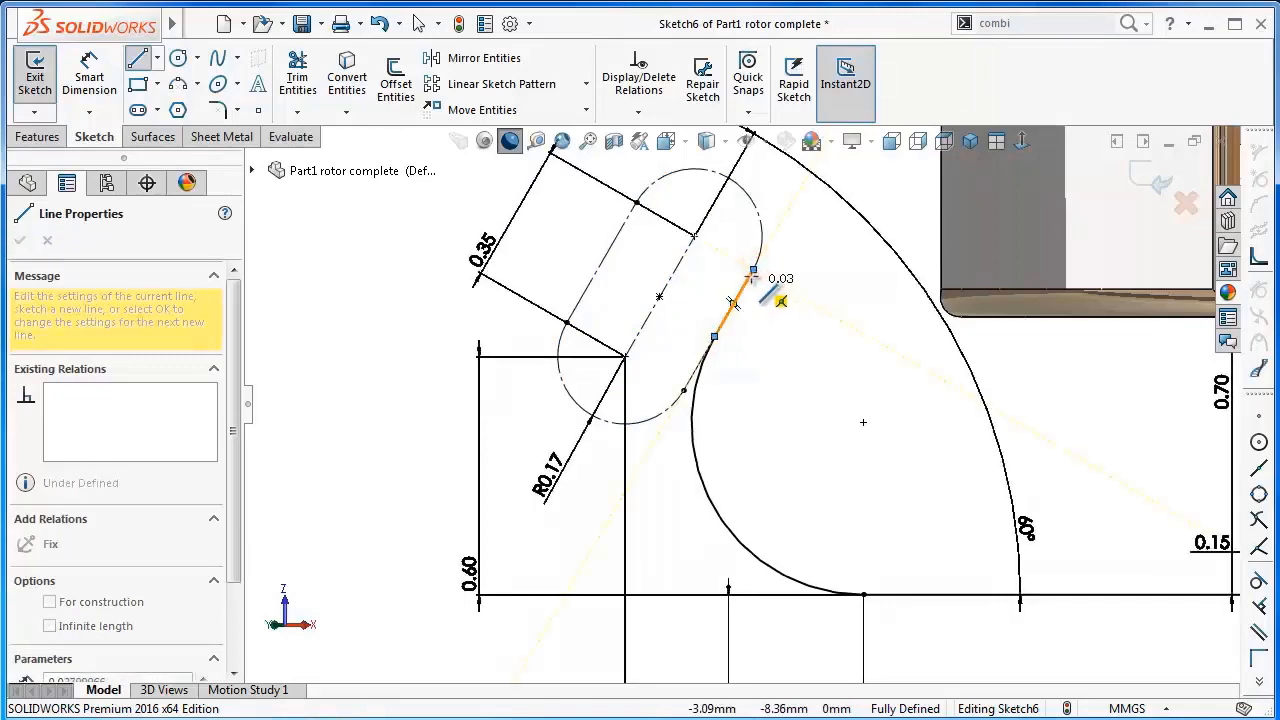
left_click(753, 269)
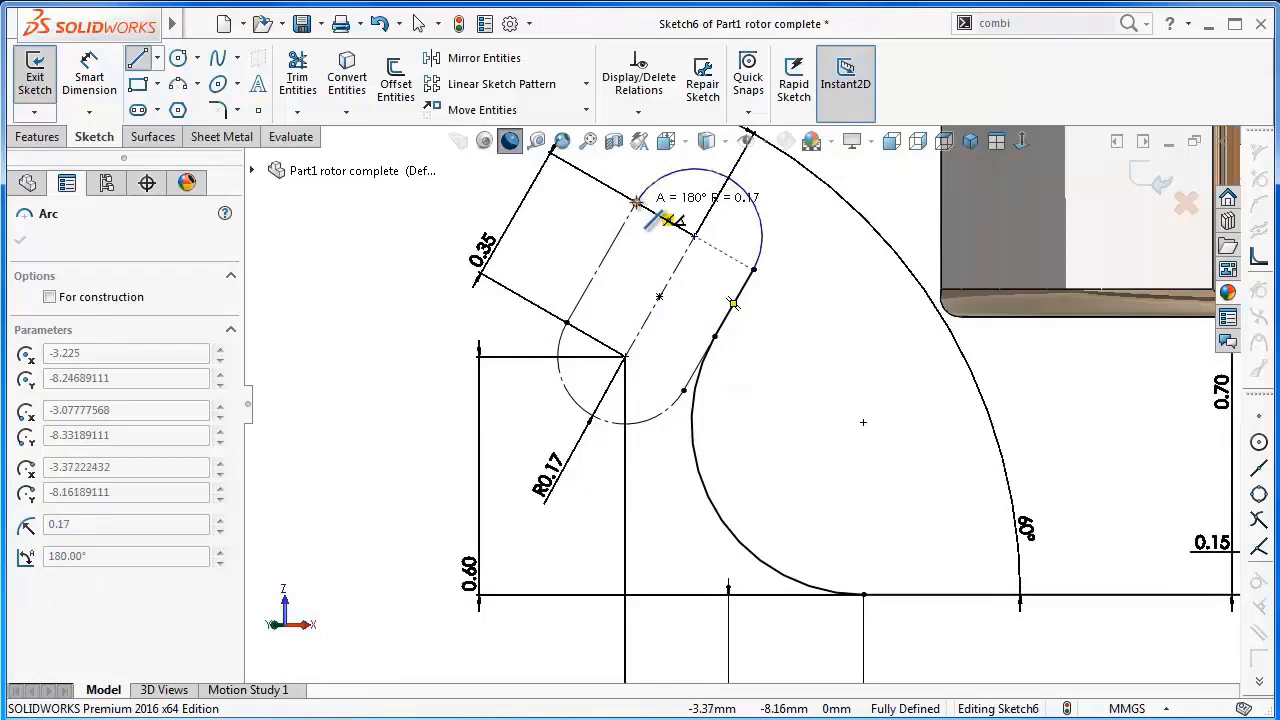
left_click(636, 203)
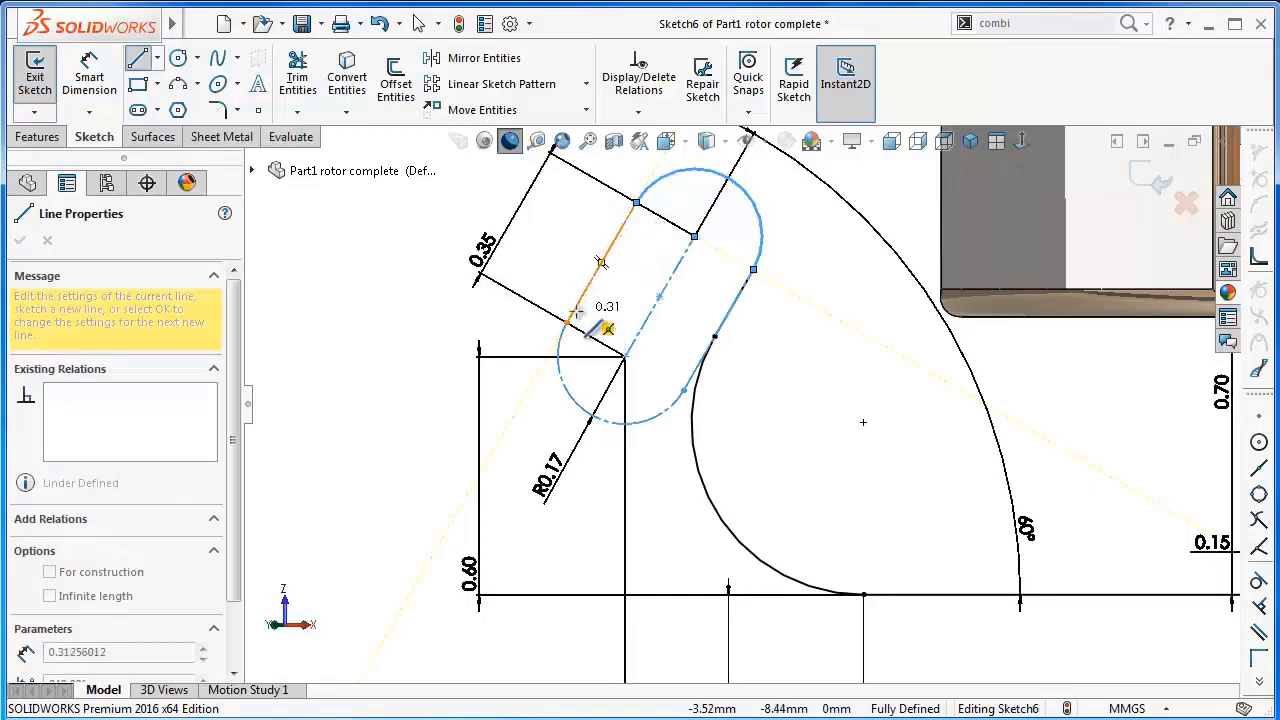
scroll(590, 300, "down", 3)
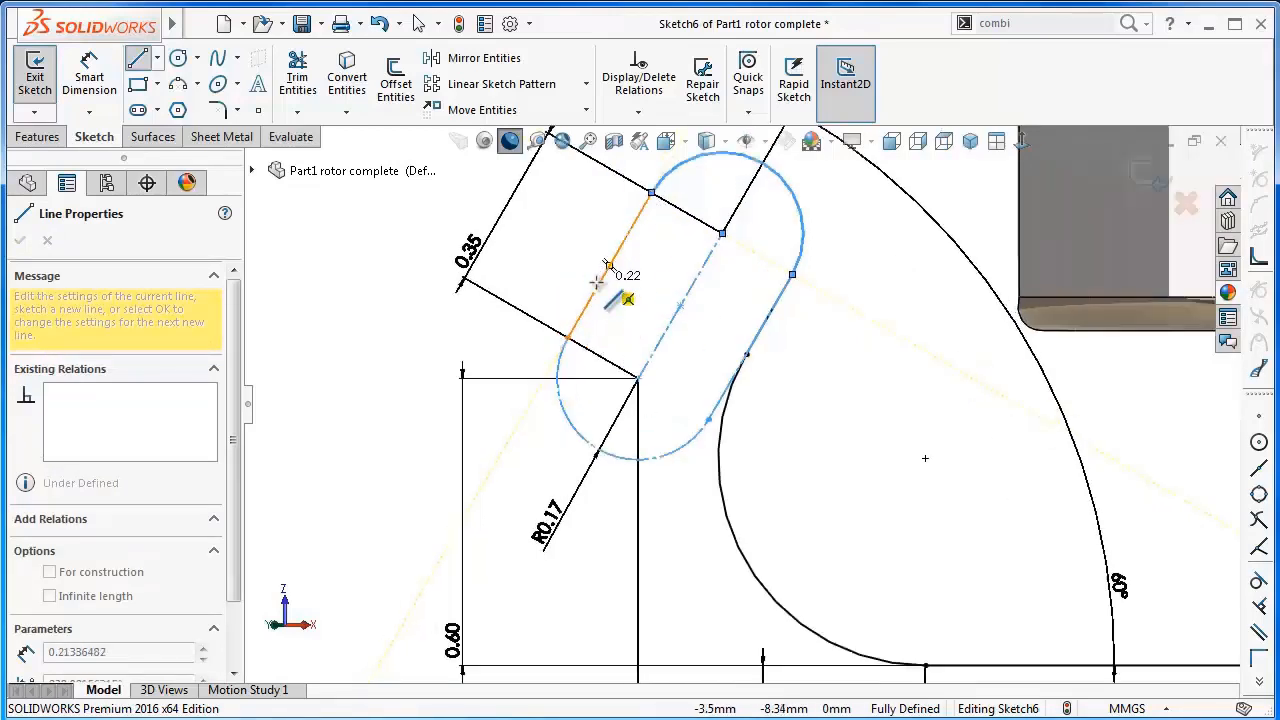
left_click(572, 354)
scroll(572, 354, "up", 2)
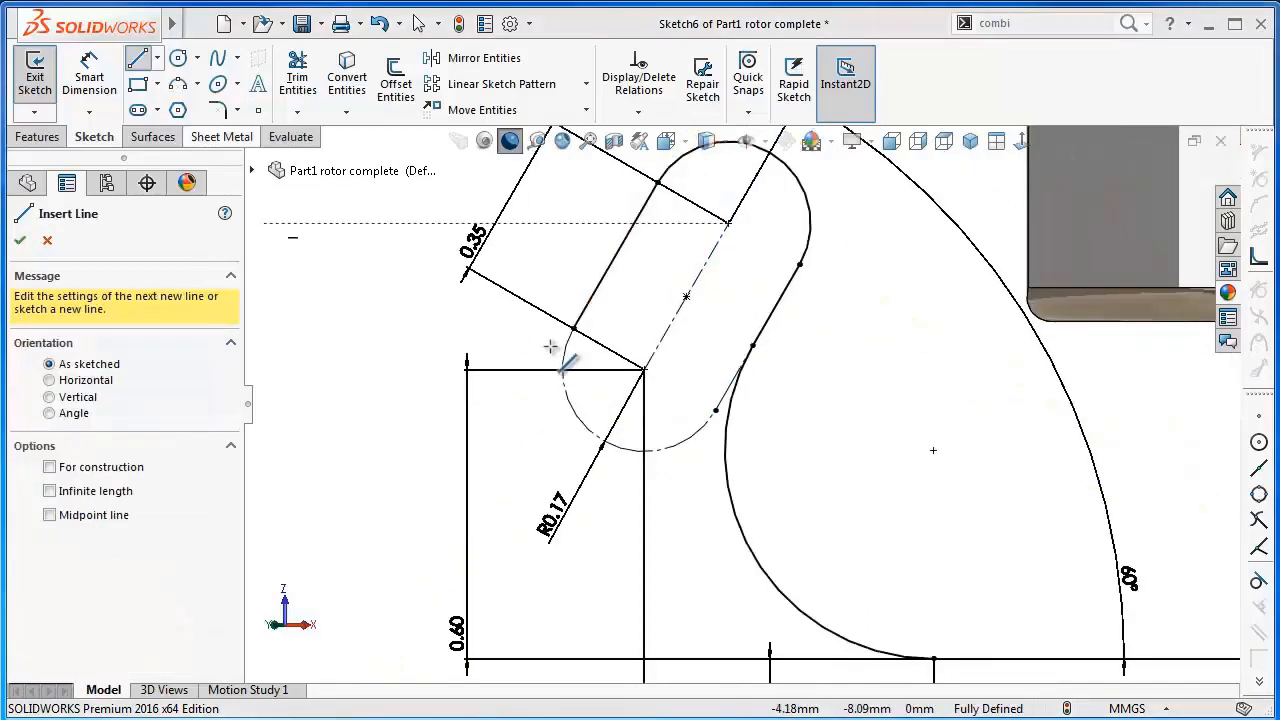
- Continue the profile from the outer line's lower end with a 90-degree tangent arc of about 0.21 mm radius and a straight line to the large arc
left_click(572, 337)
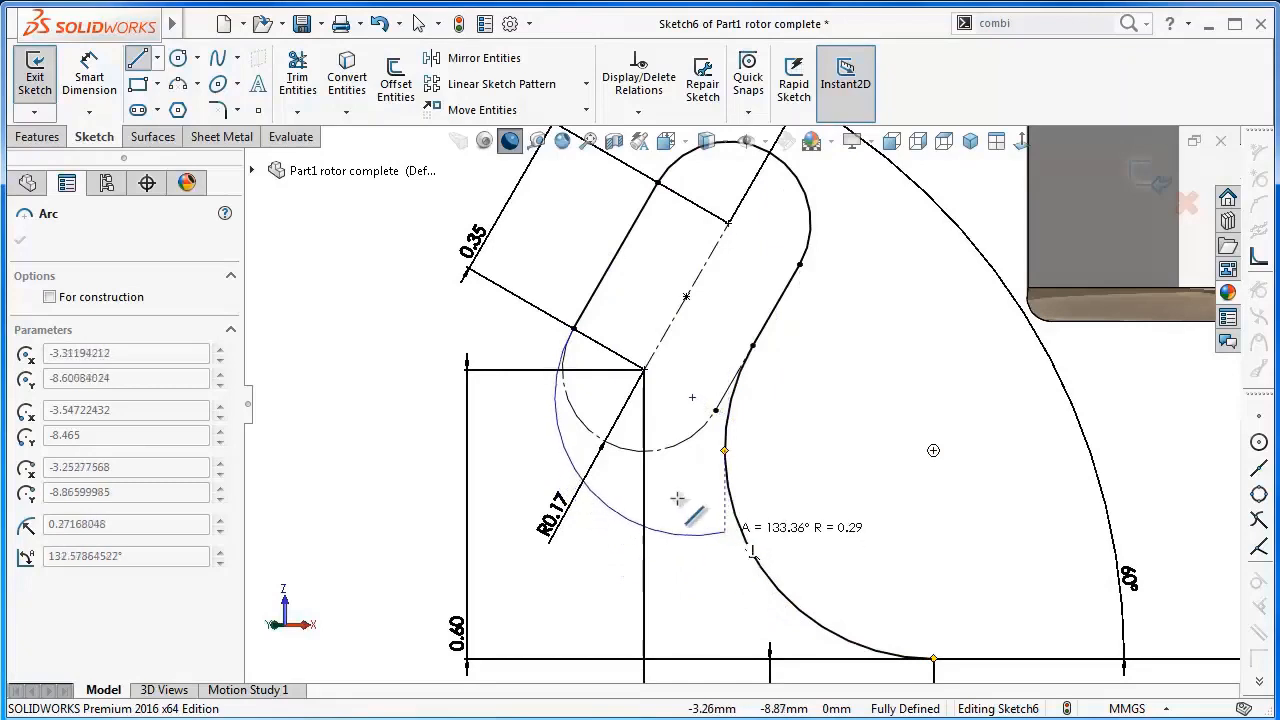
left_click(610, 468)
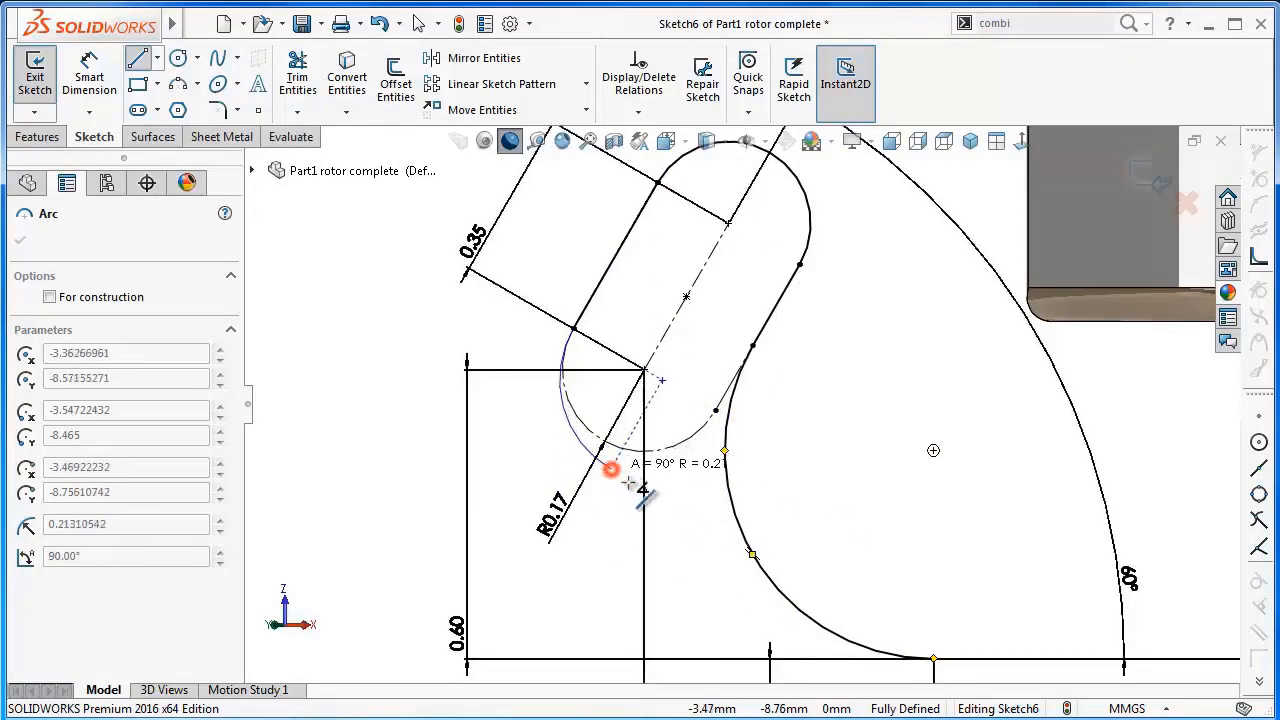
left_click(792, 604)
key("Escape")
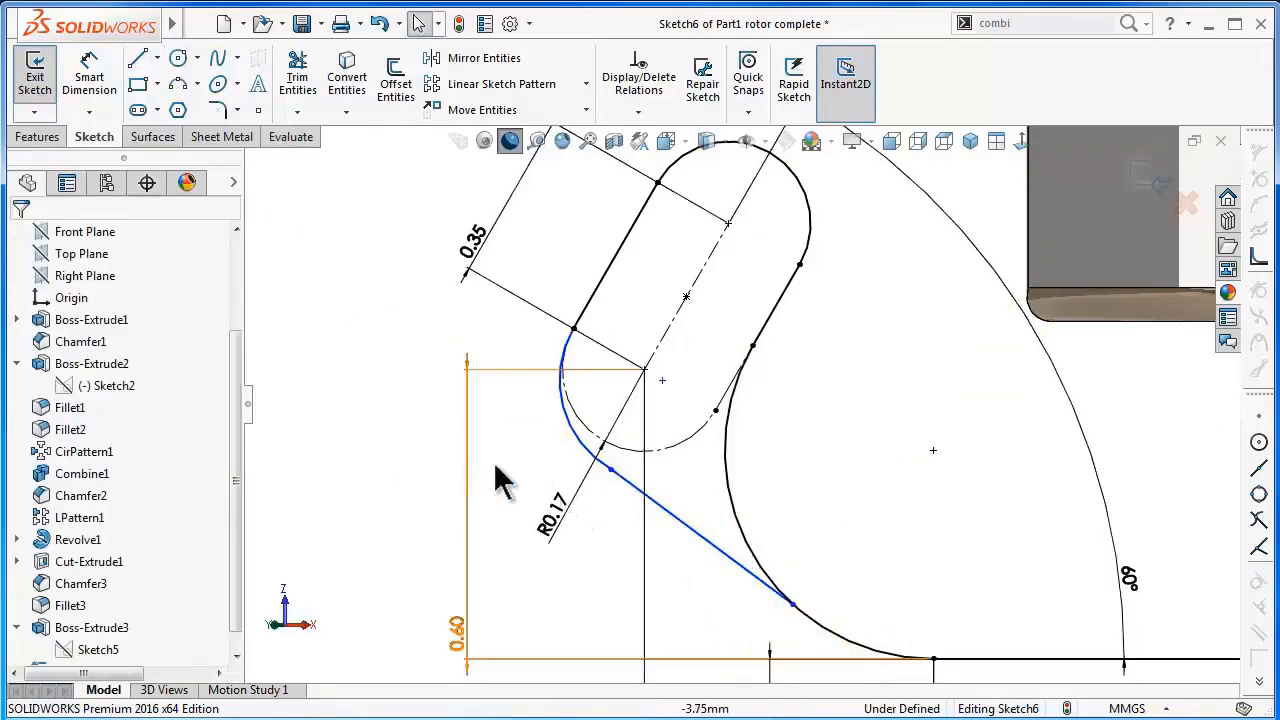
- Make the profile's lower arc coradial with the construction slot's lower end arc
left_click(575, 437)
left_click(603, 445, "ctrl")
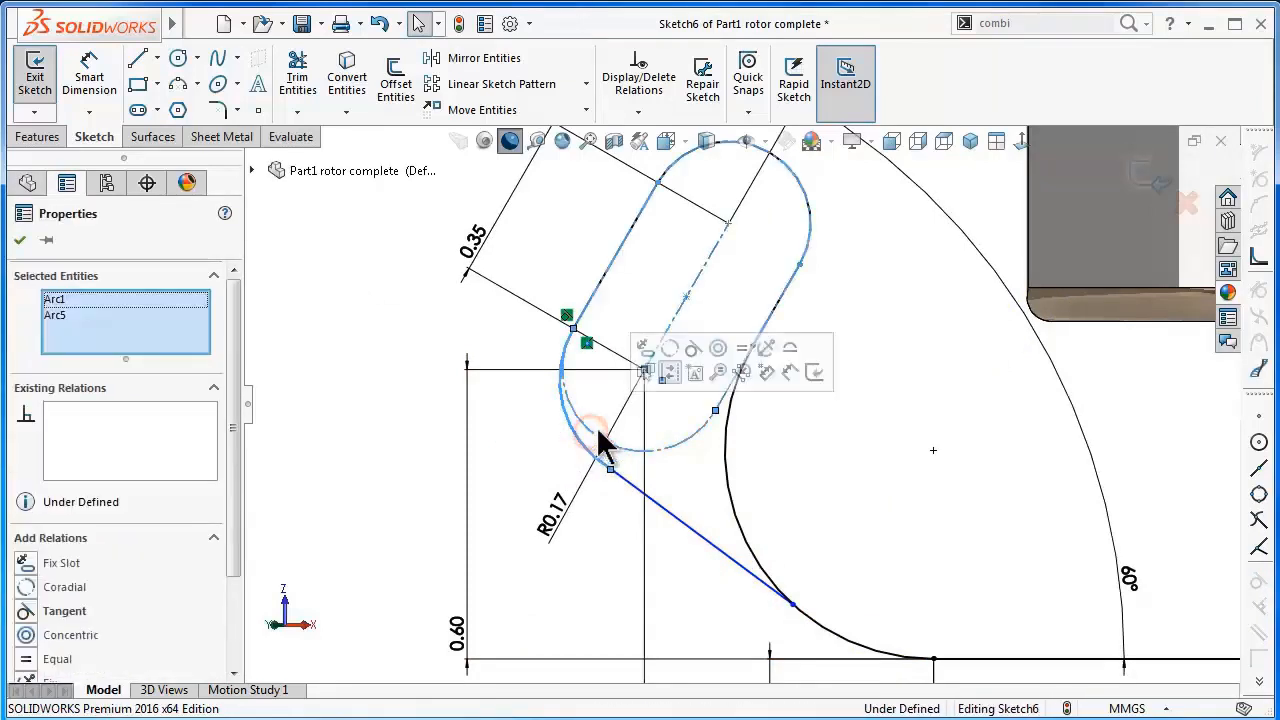
left_click(668, 351)
left_click(525, 460)
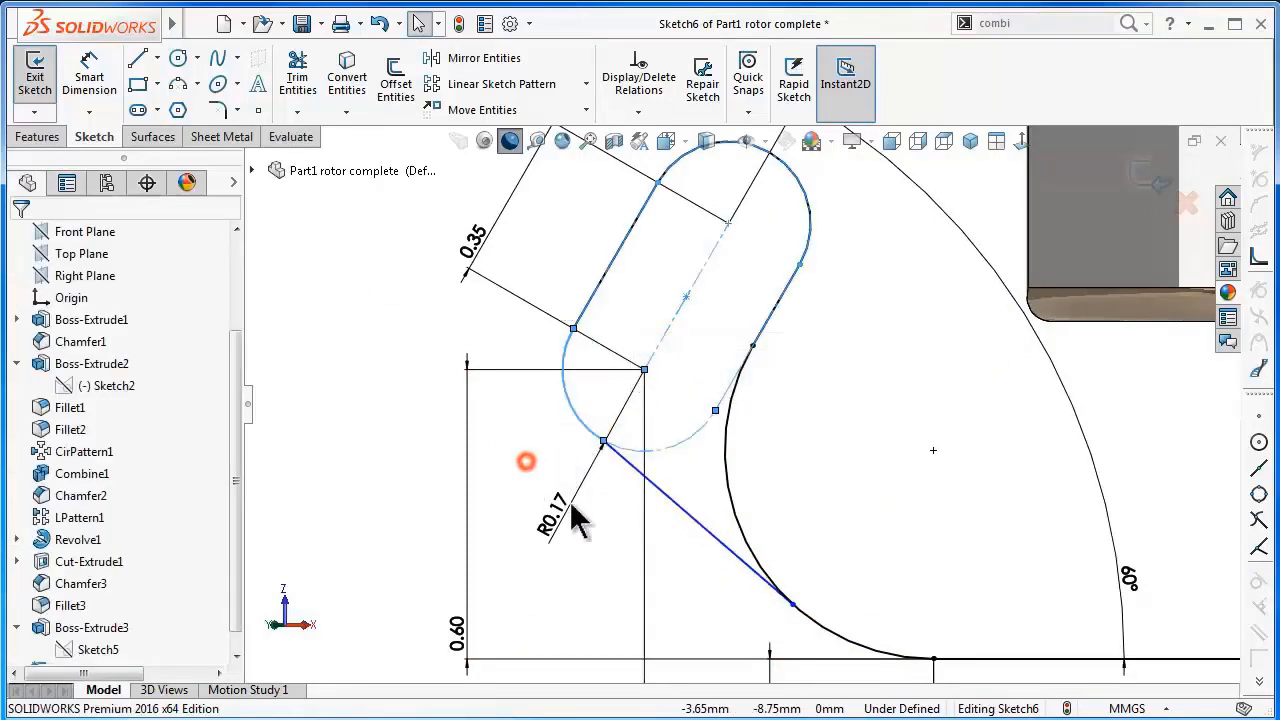
- Make the slanted line tangent to the large arc
left_click(711, 542)
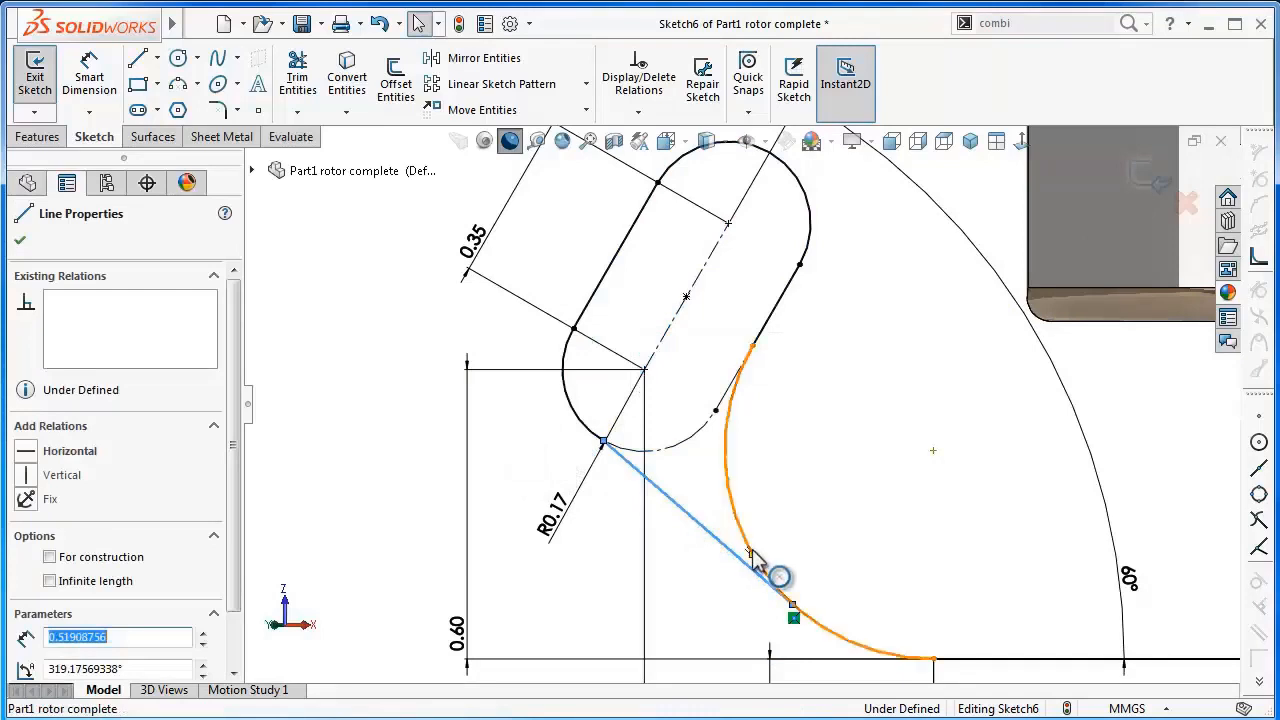
left_click(729, 500, "ctrl")
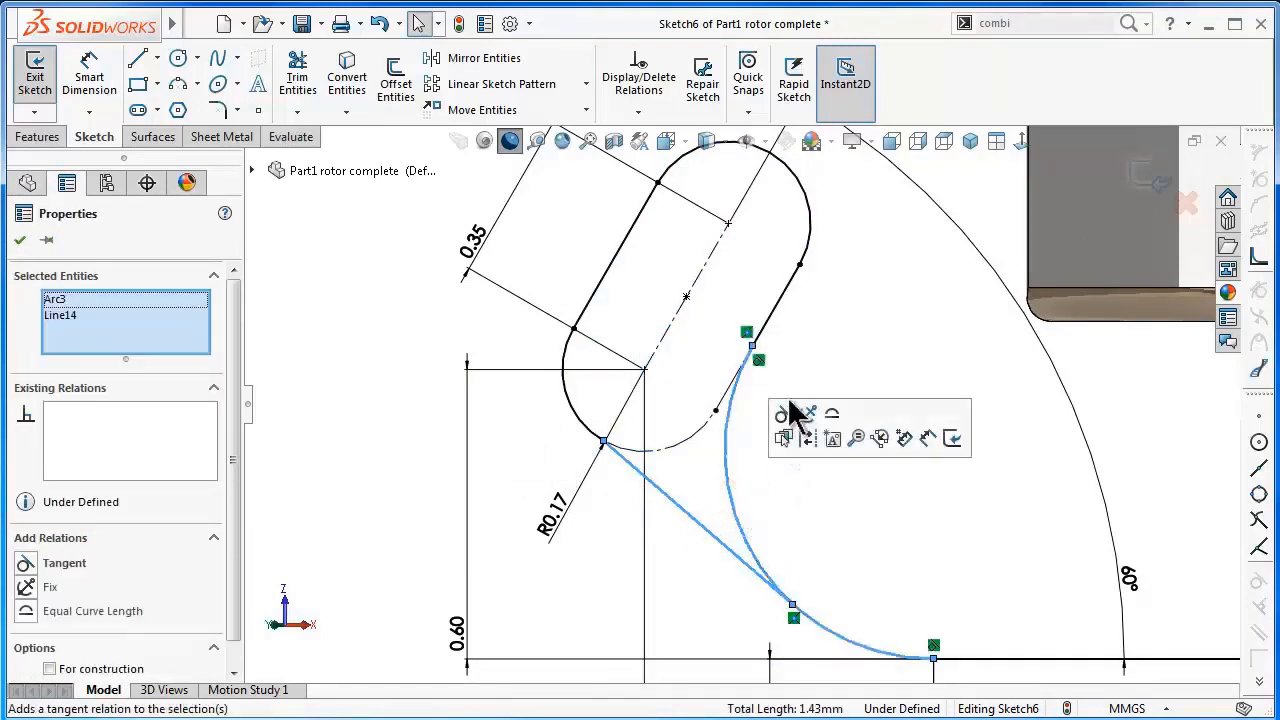
left_click(782, 415)
left_click(830, 531)
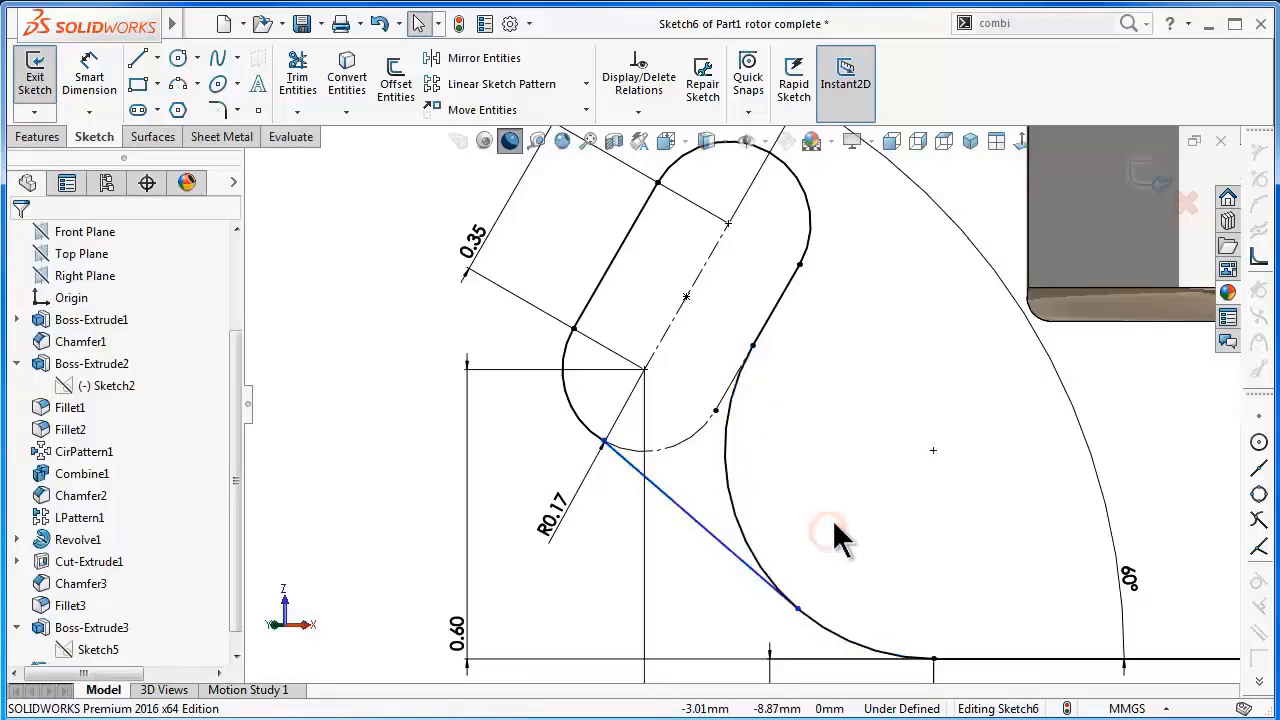
- Shift the slanted line's lower endpoint slightly along the large arc and make the line tangent to the slot's lower end arc
scroll(782, 553, "down", 3)
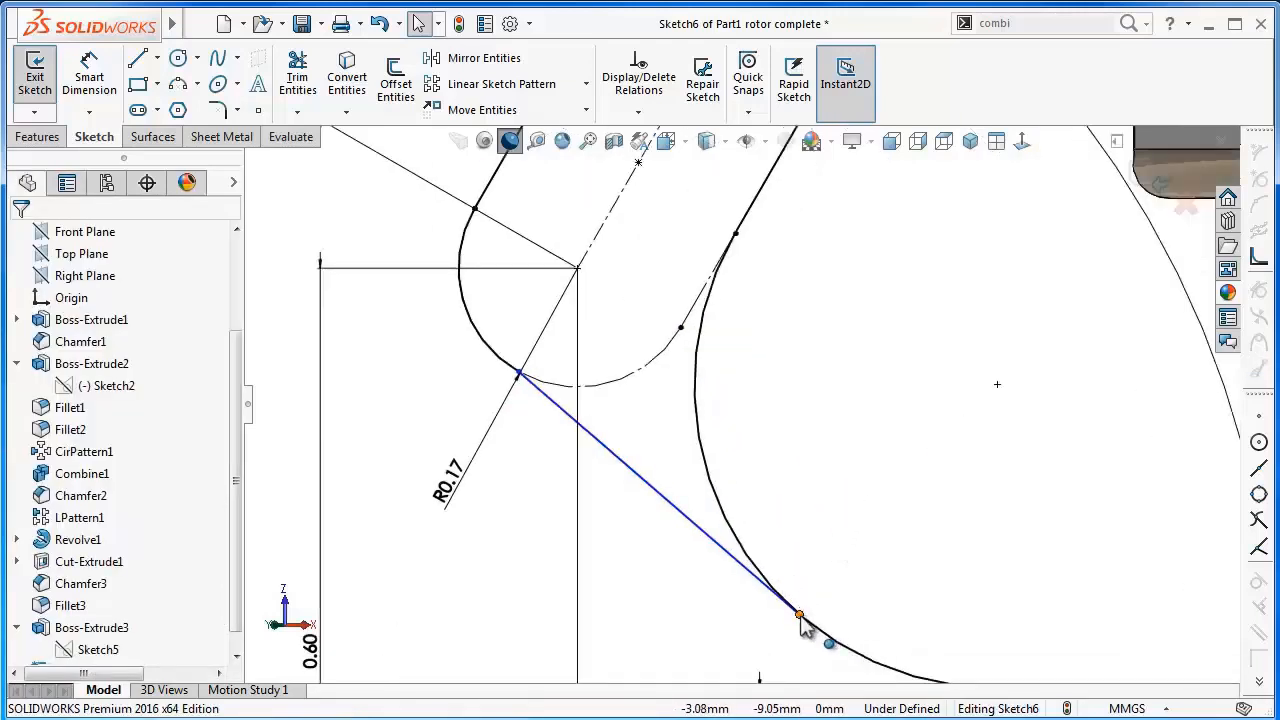
mouse_move(801, 616)
left_mouse_down()
mouse_move(751, 590)
mouse_move(795, 607)
left_mouse_up()
left_click(525, 537)
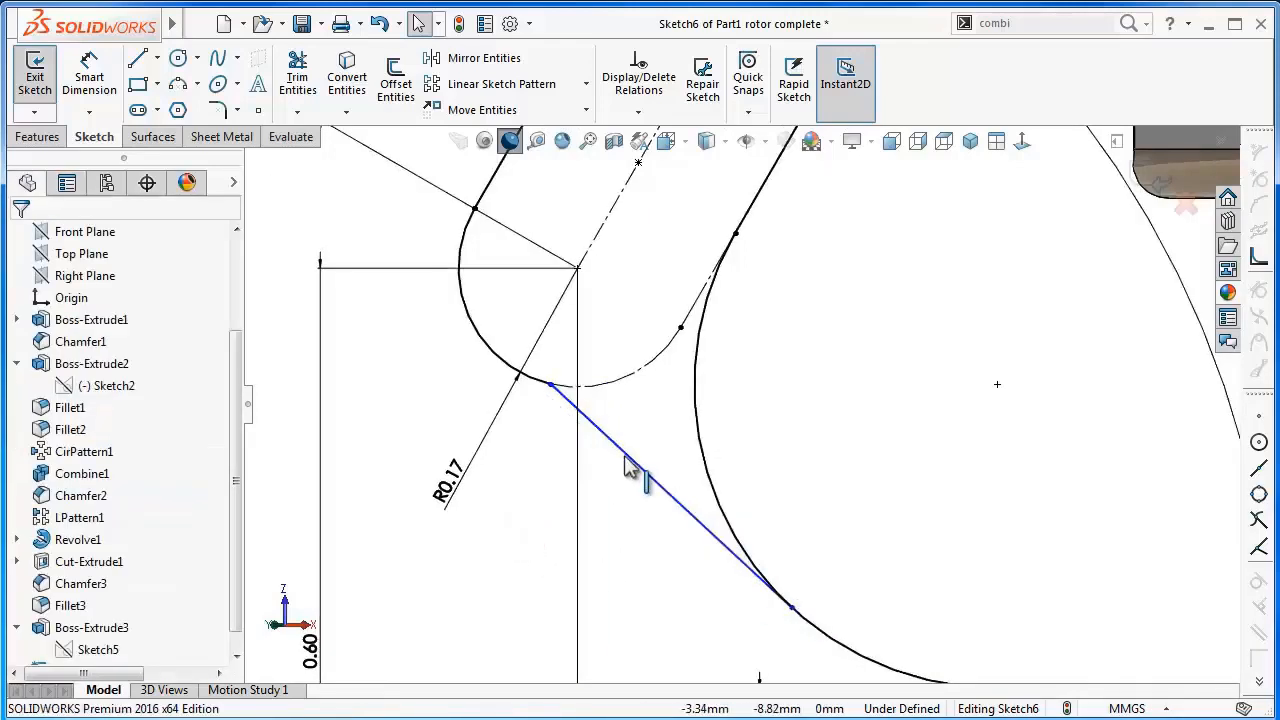
left_click(626, 458)
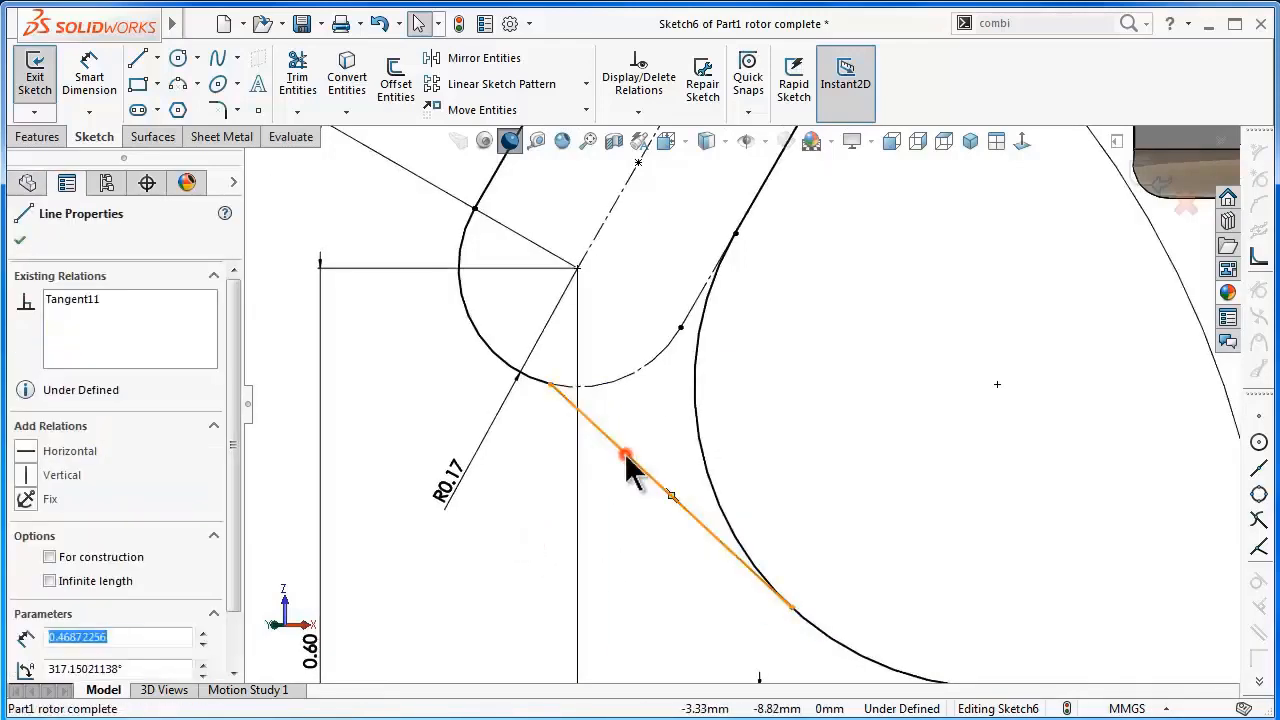
left_click(603, 387, "ctrl")
left_click(686, 321)
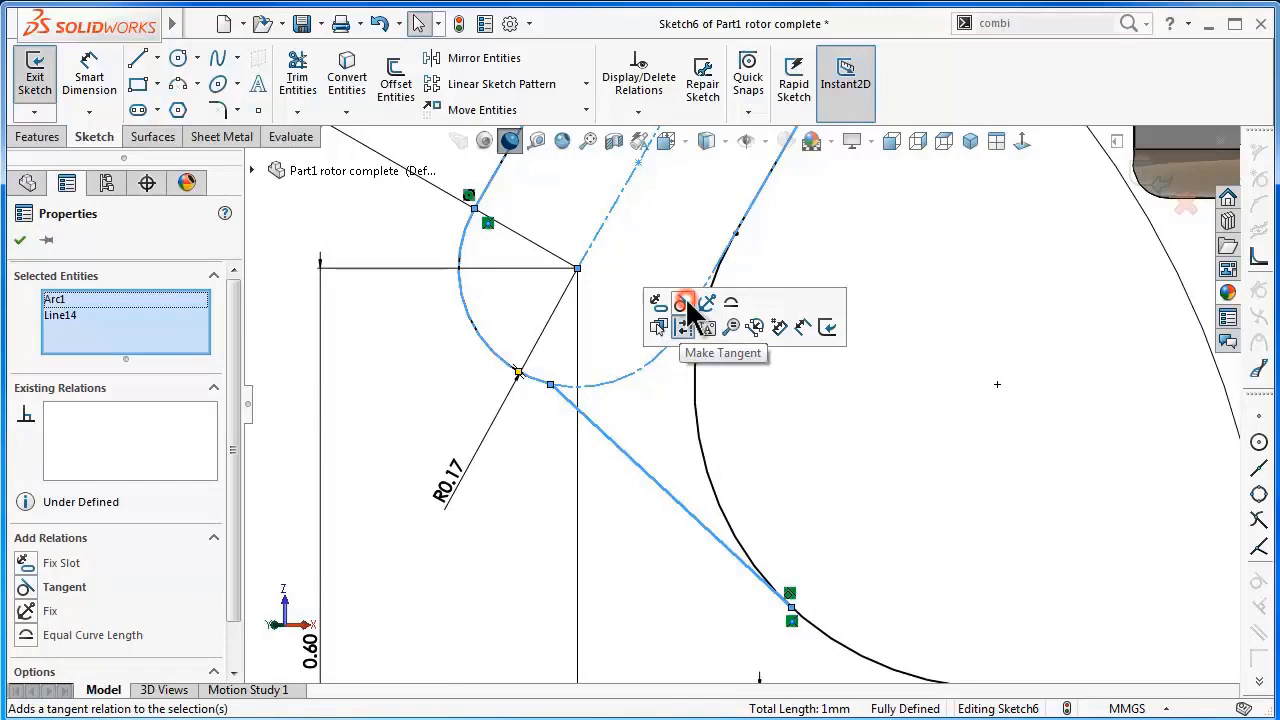
left_click(938, 446)
- Convert the rectangle's lower edge and both short edges to construction geometry
scroll(850, 467, "up", 3)
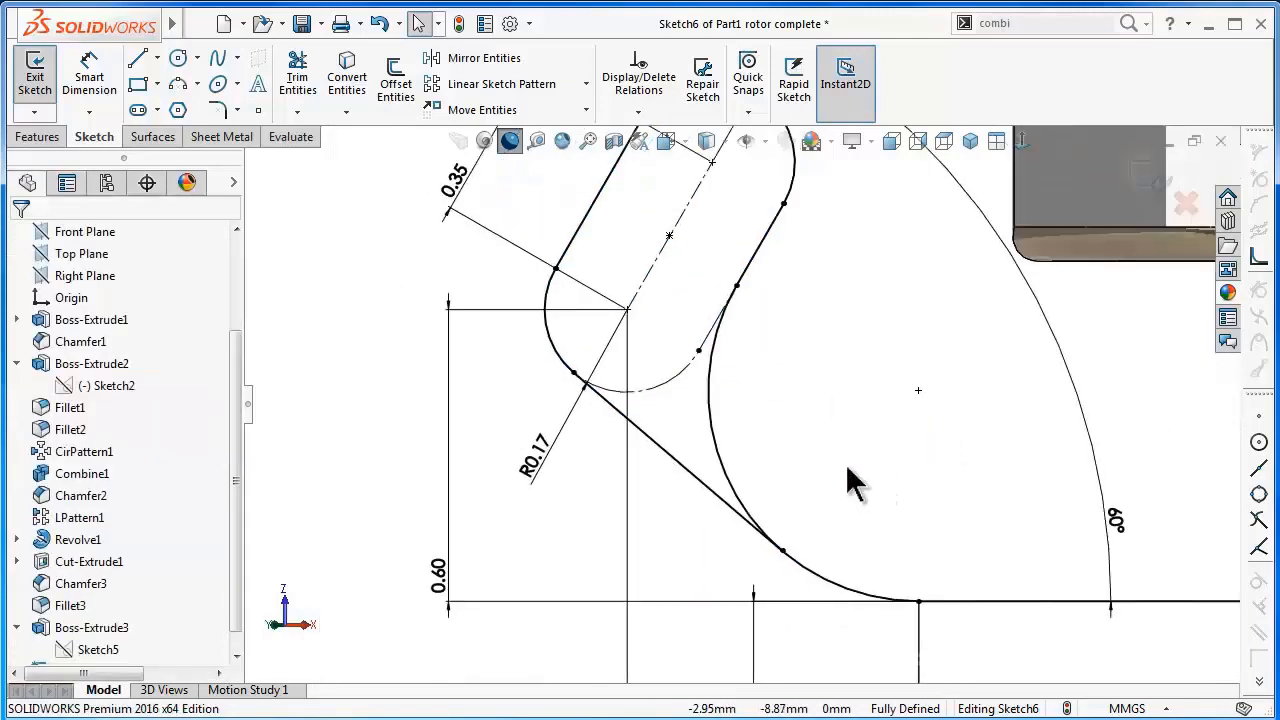
scroll(843, 466, "up", 2)
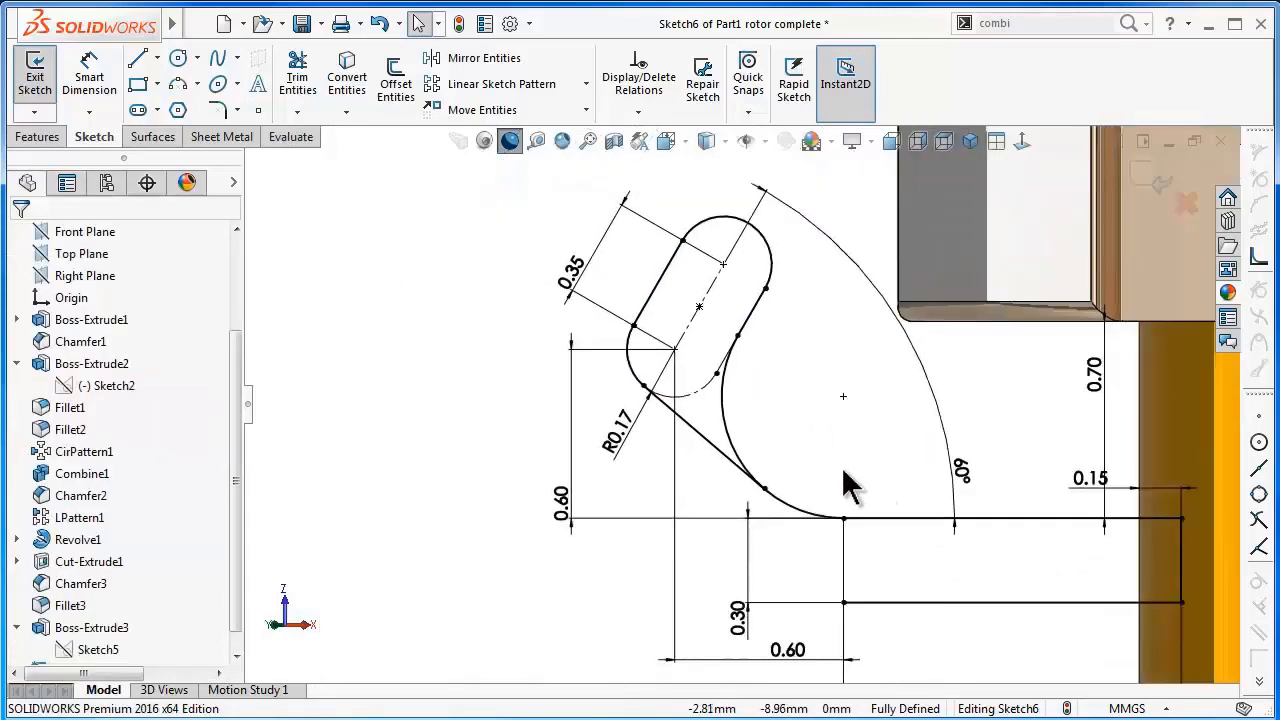
left_click(1182, 588)
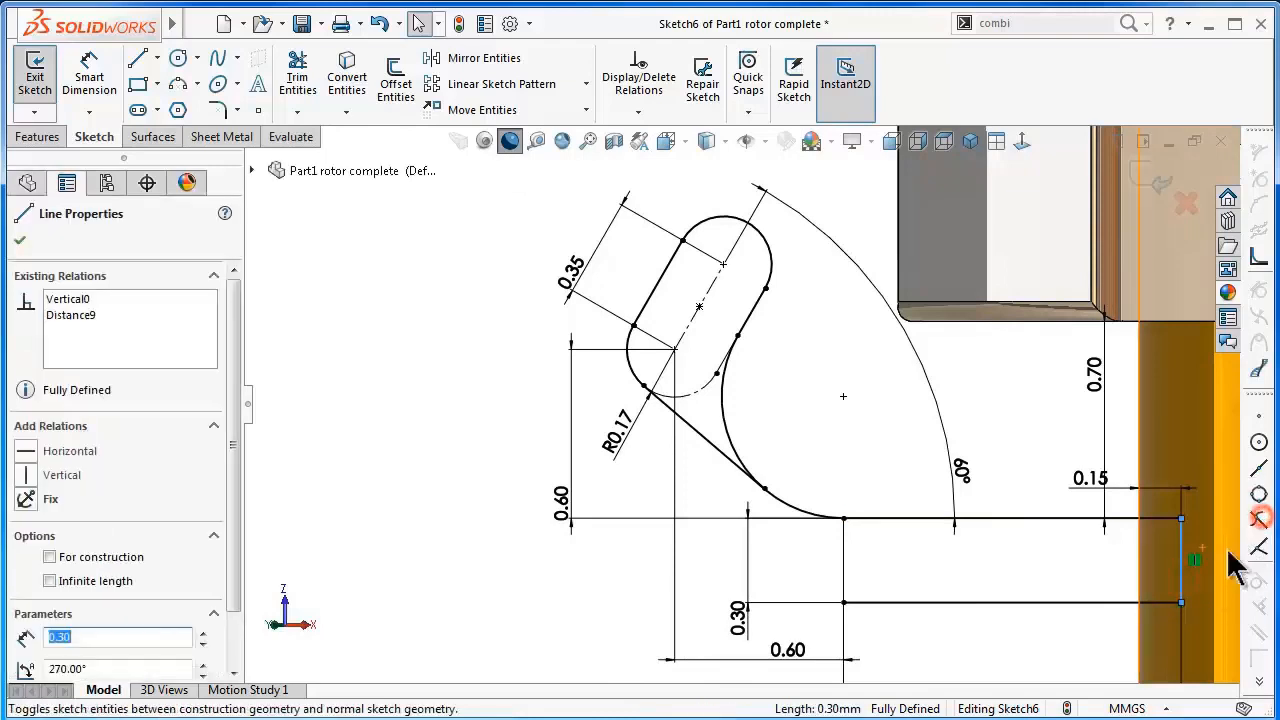
left_click(1034, 651)
left_click(1030, 603)
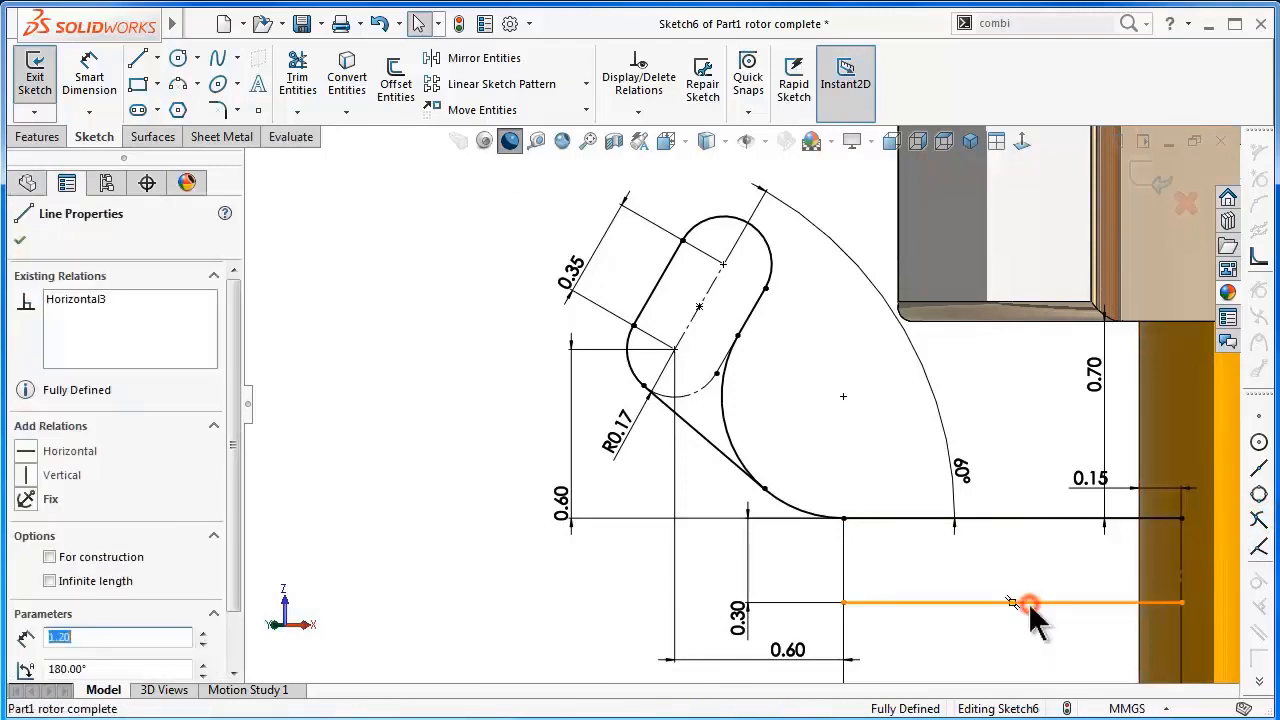
left_click(1111, 543)
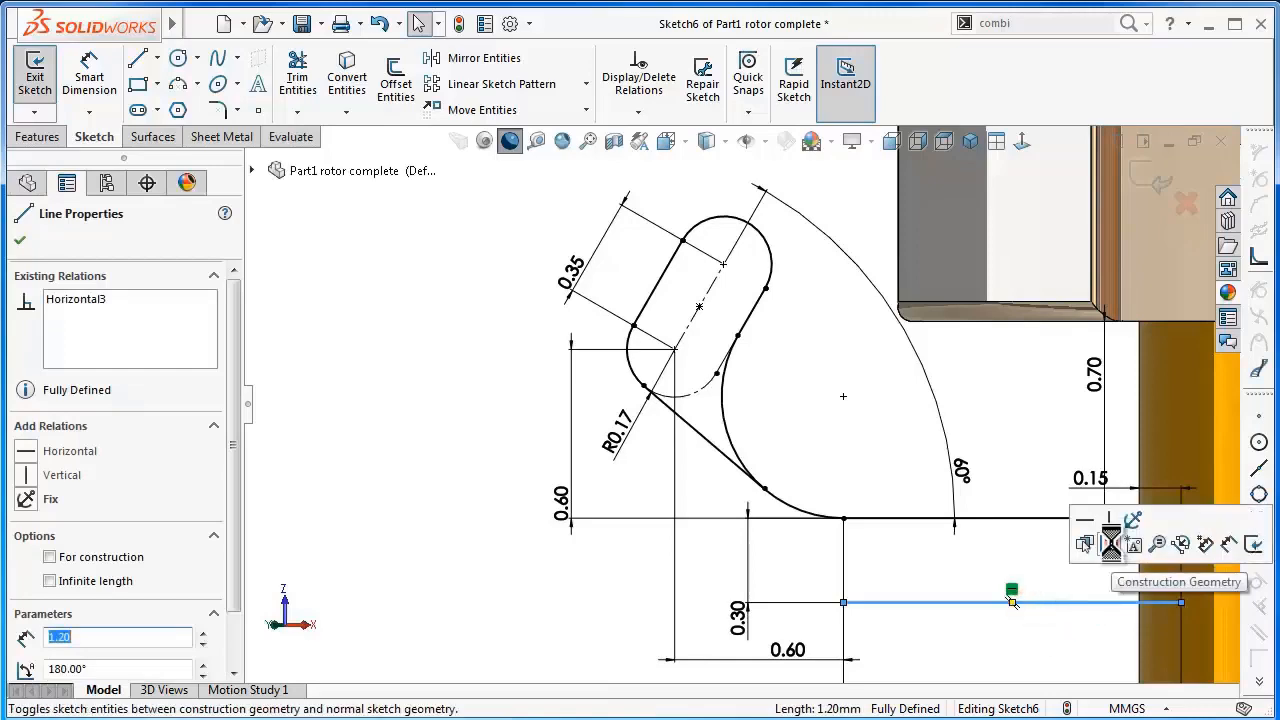
scroll(857, 474, "up", 2)
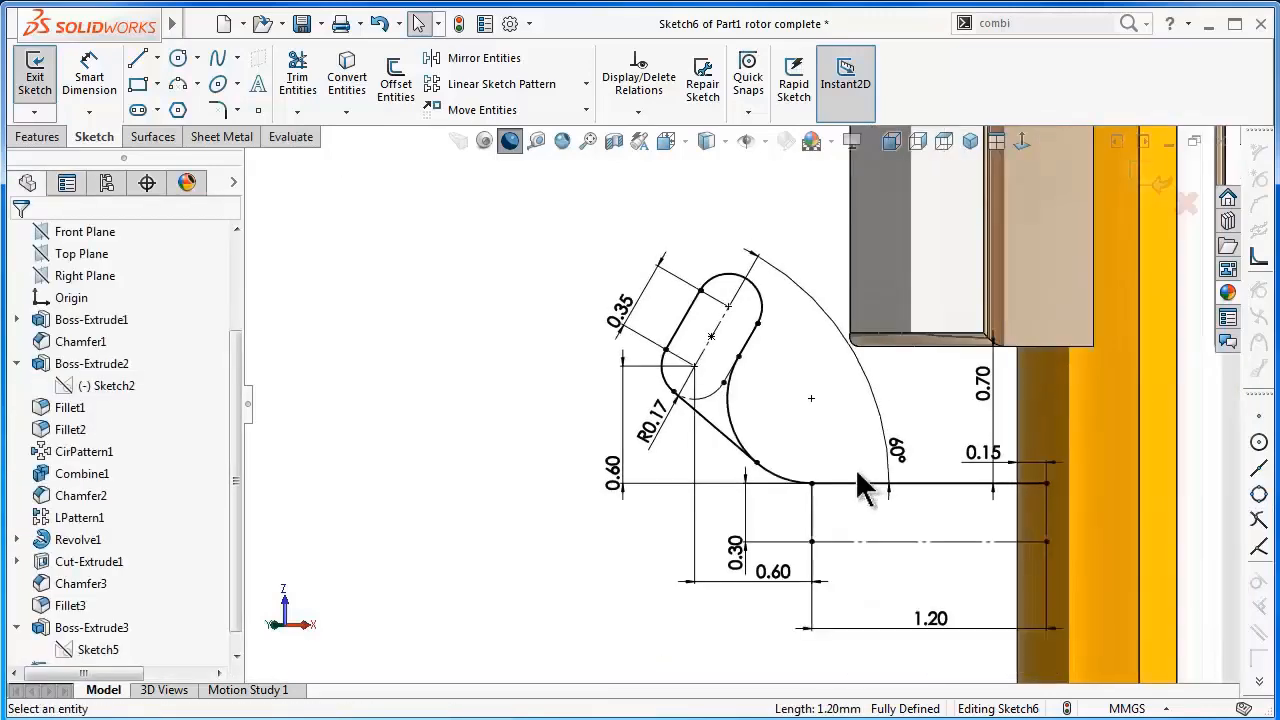
- Convert the slanted line between the slot's lower arc and the large arc to construction geometry
scroll(744, 387, "down", 3)
left_click(710, 515)
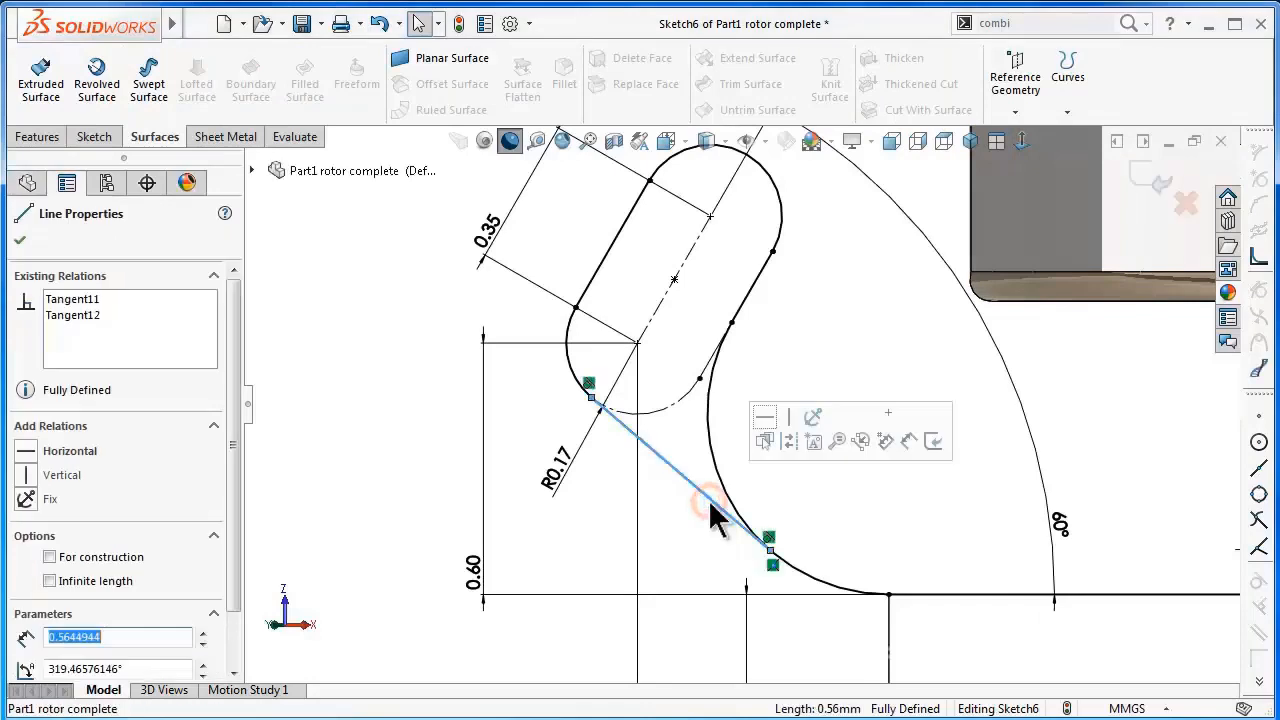
left_click(789, 442)
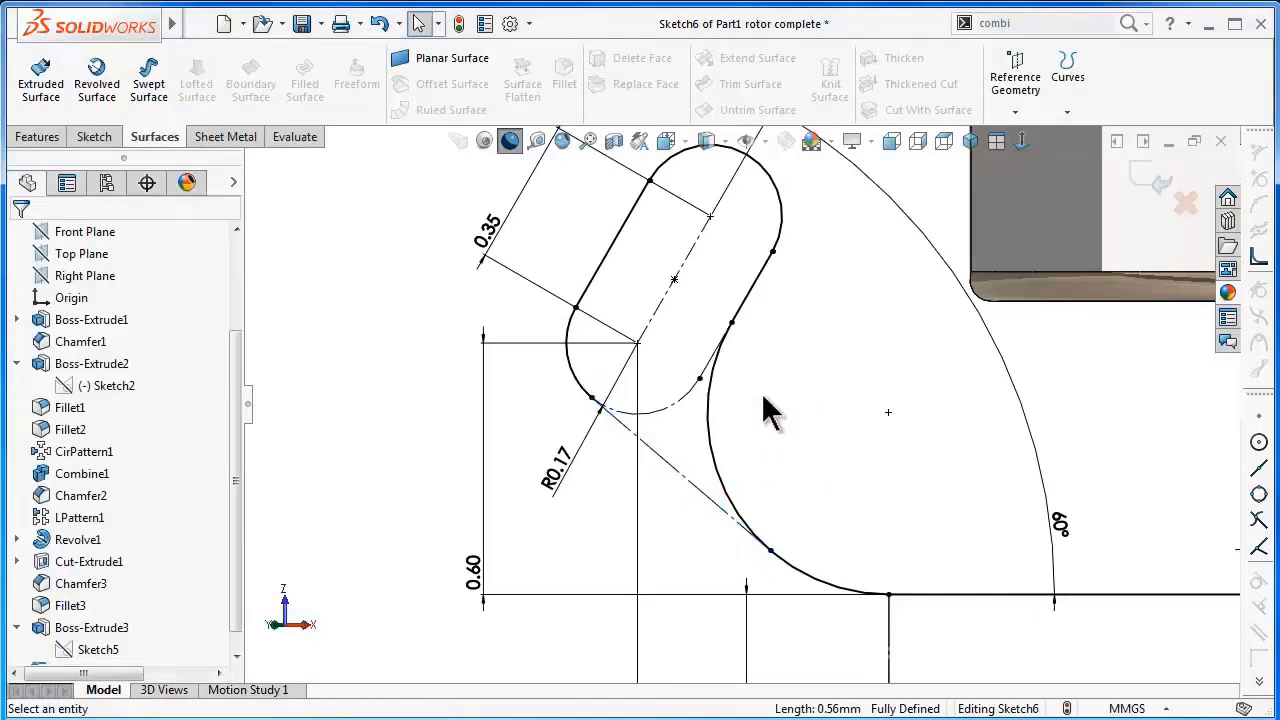
- Begin a blind Extruded Surface from the open hook profile with a depth of 1 mm
left_click(40, 84)
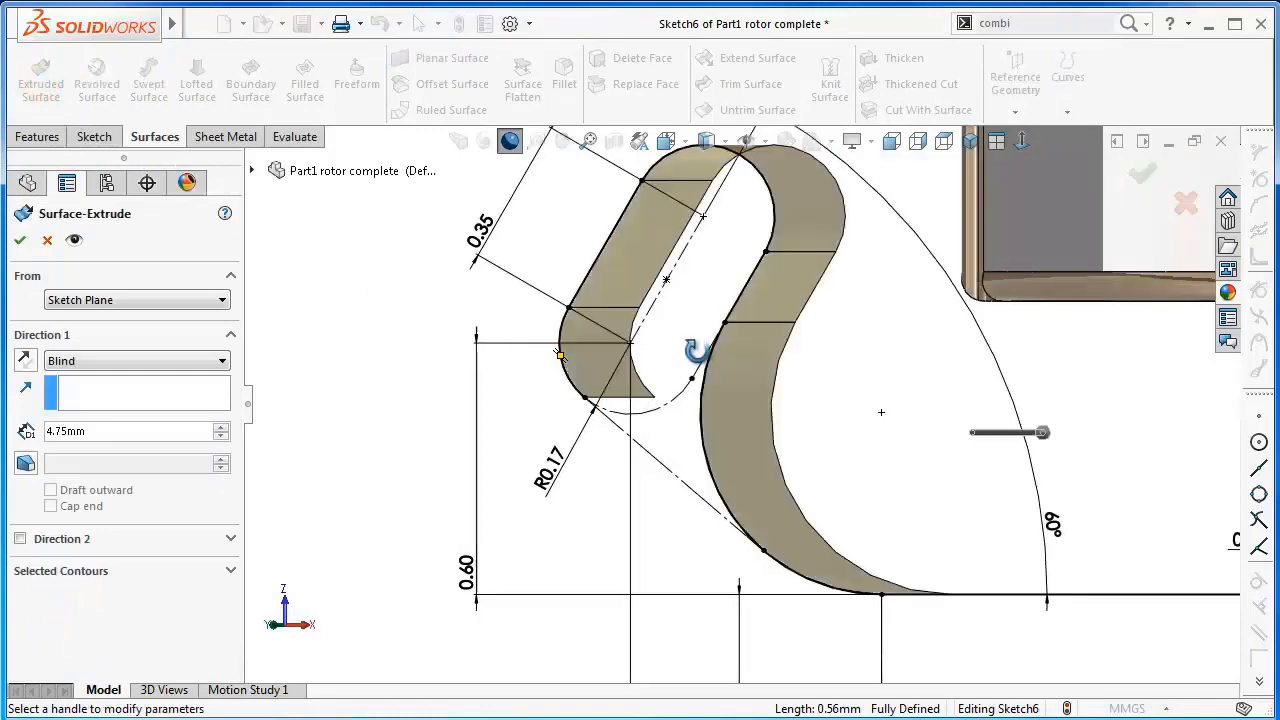
double_click(117, 431)
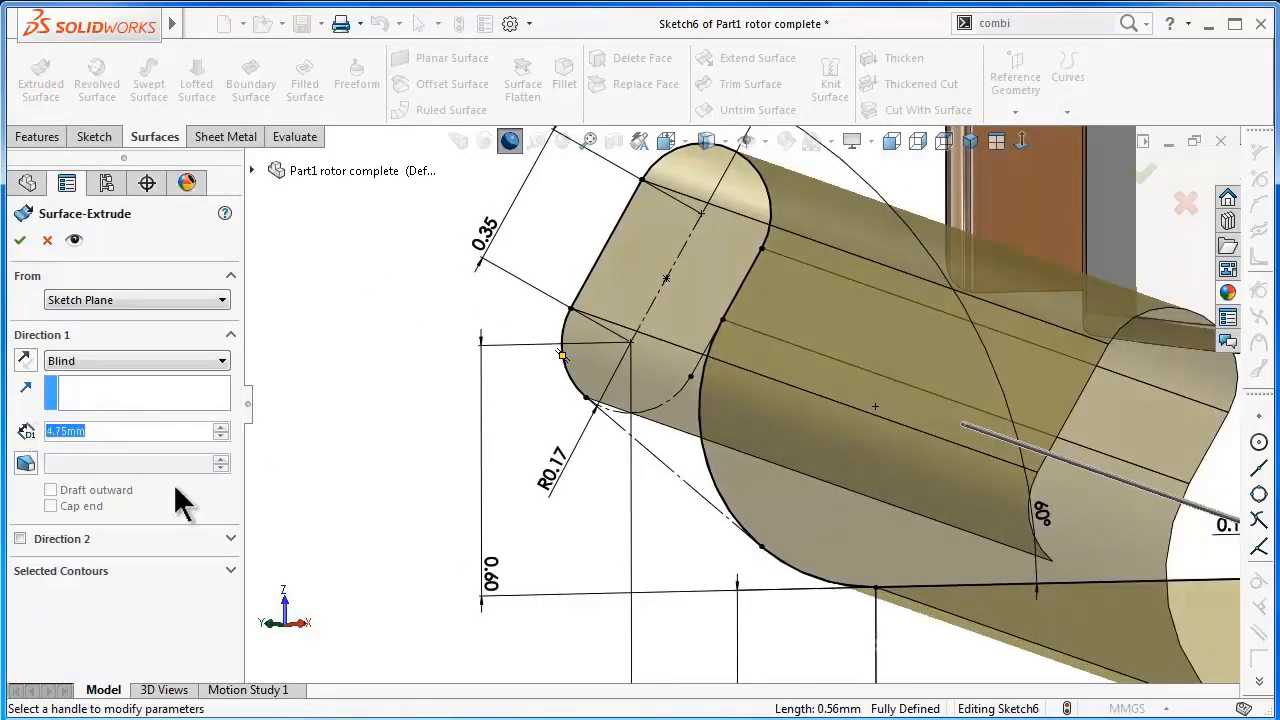
type("1")
key("Return")
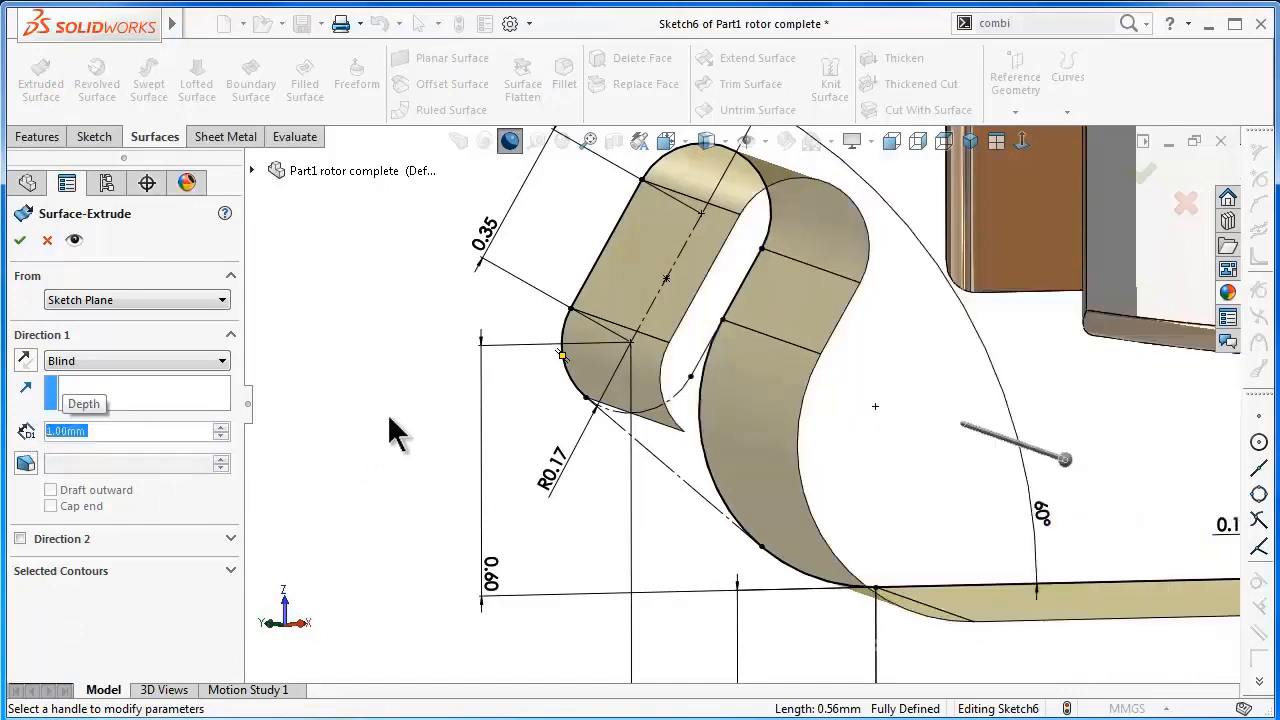
- Set the hook surface's extrusion depth to 1.25 mm and complete the feature
middle_click_drag(463, 400, 500, 409)
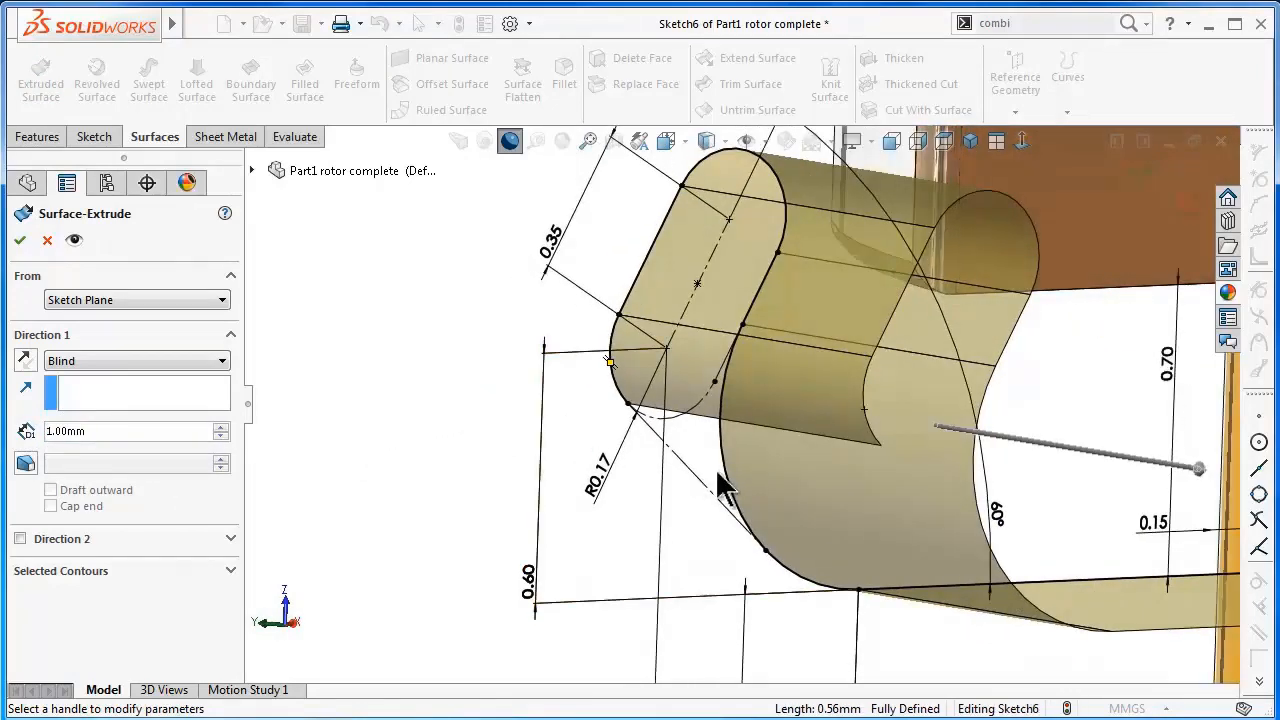
scroll(770, 488, "up", 1)
scroll(808, 515, "up", 3)
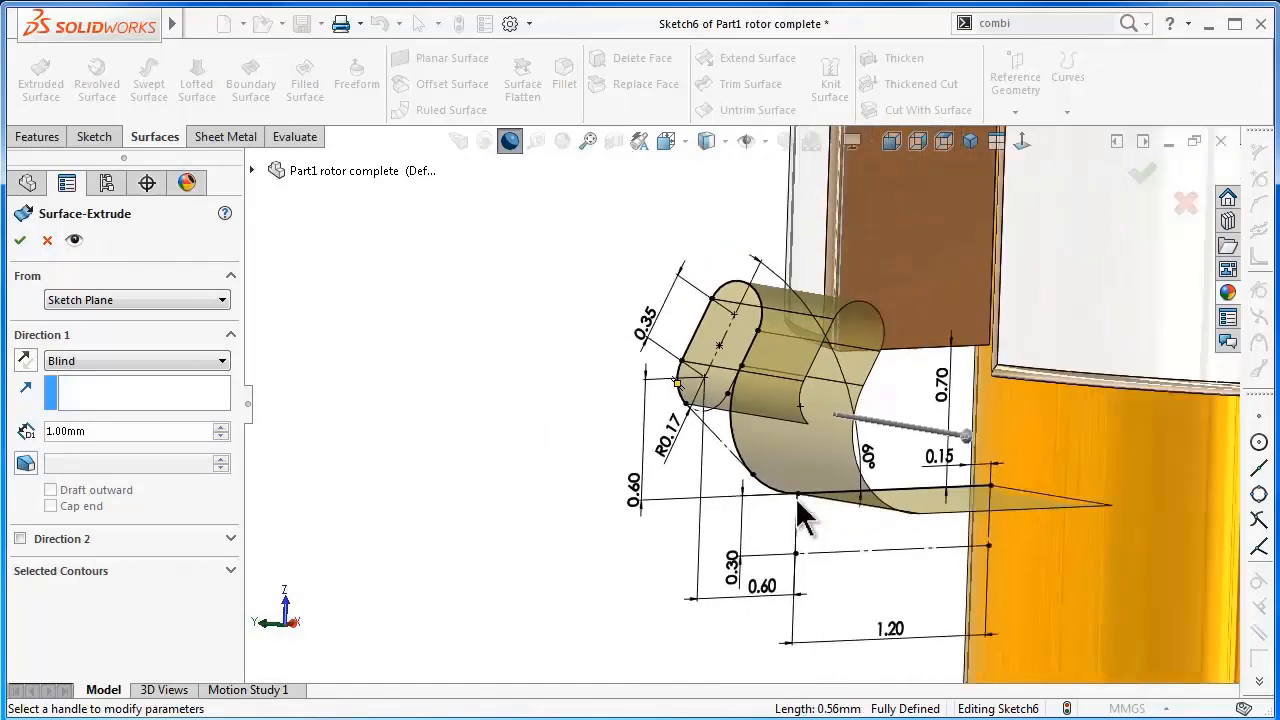
scroll(873, 548, "up", 1)
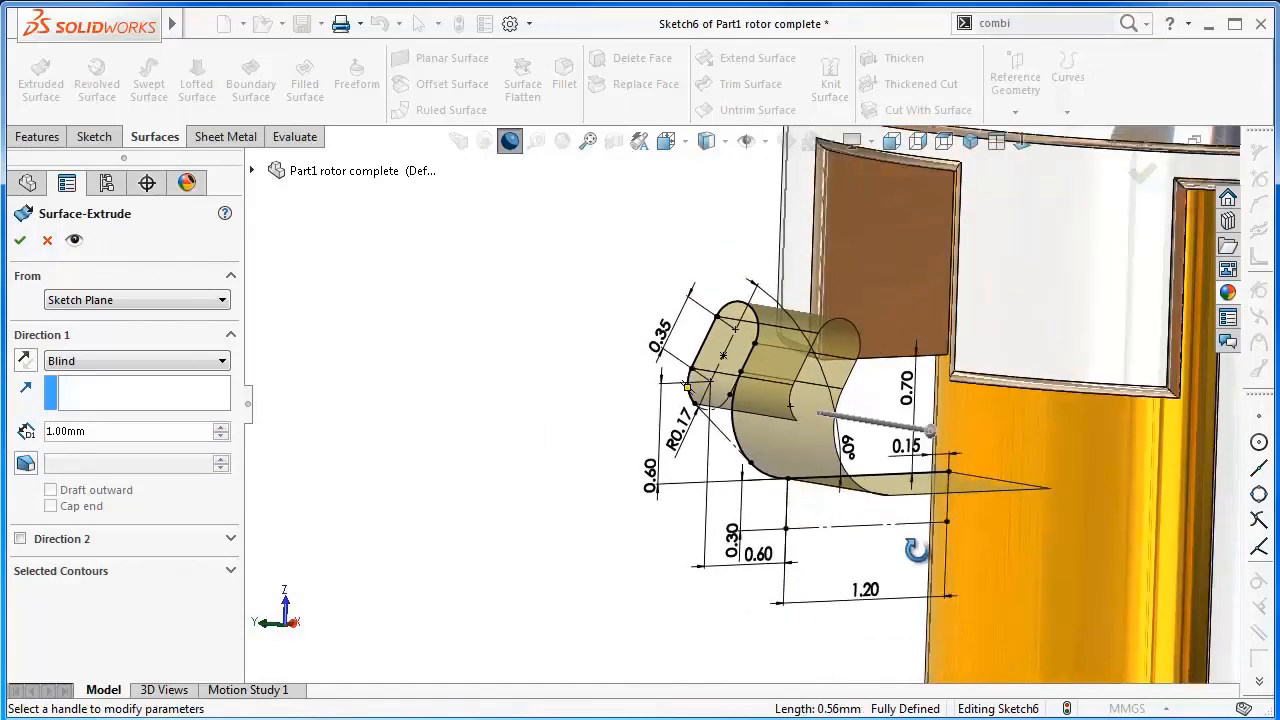
middle_click_drag(916, 549, 971, 571)
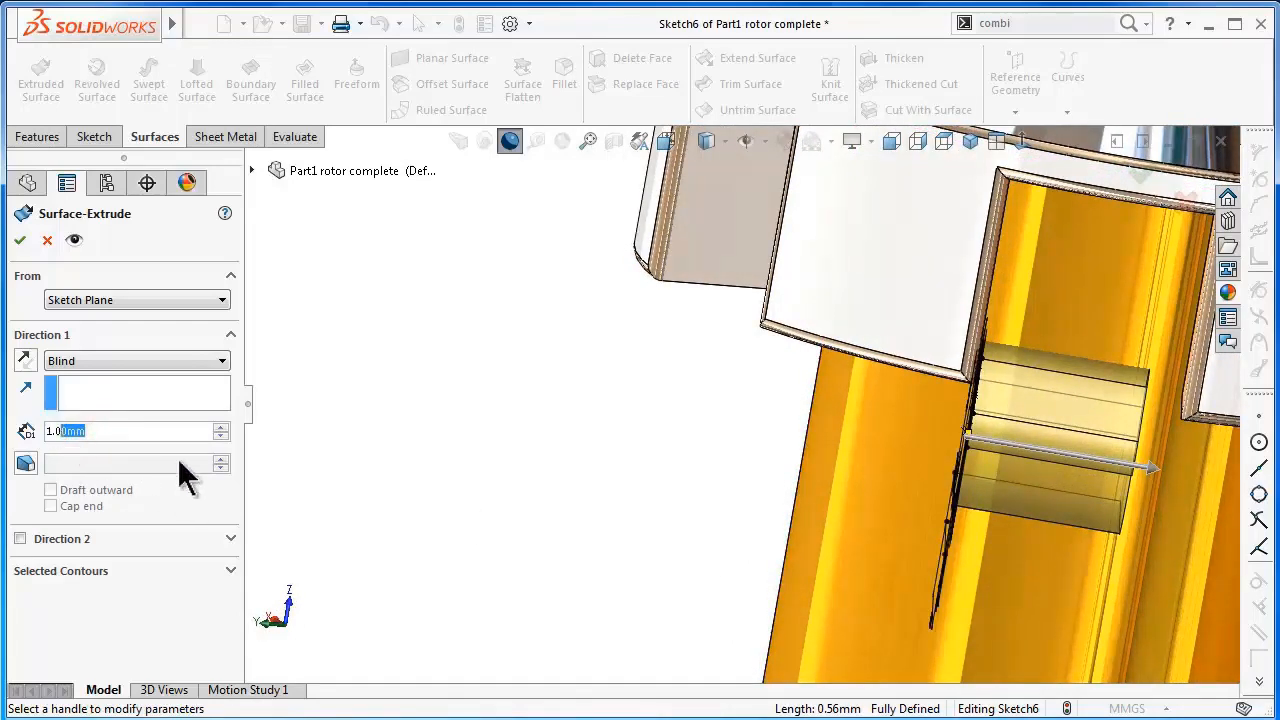
key("BackSpace")
key("BackSpace")
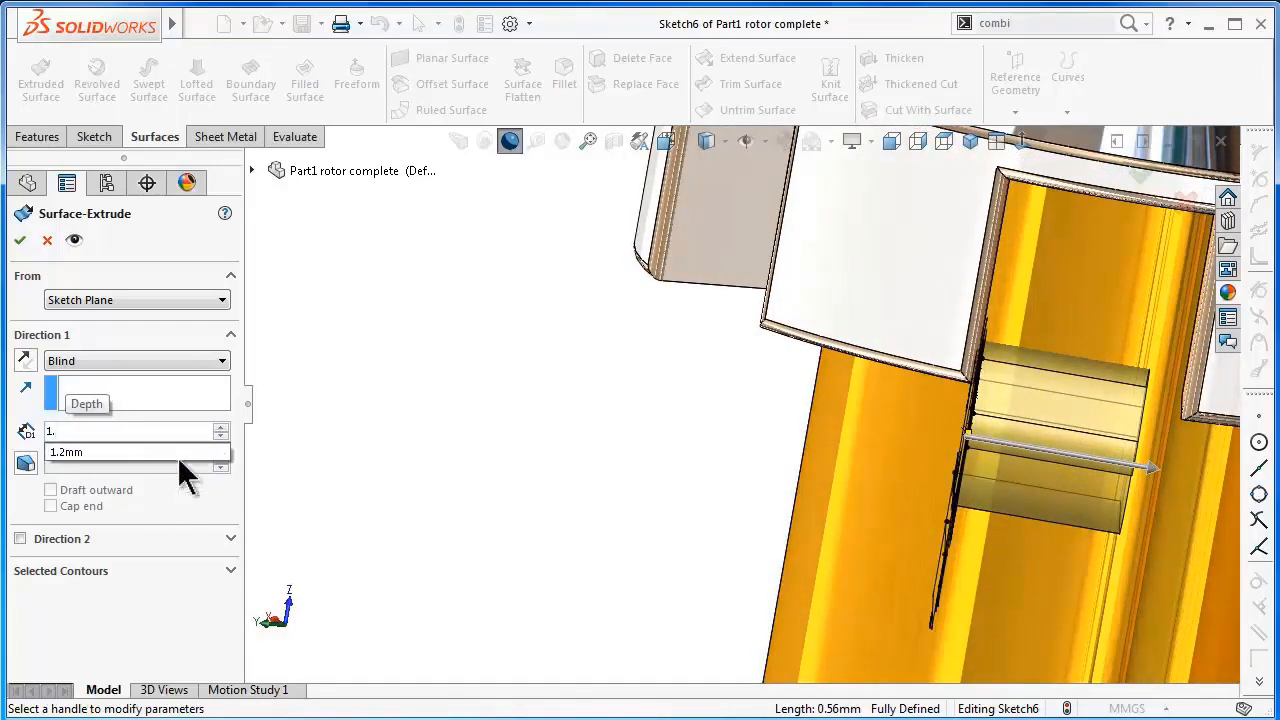
type("25")
key("Return")
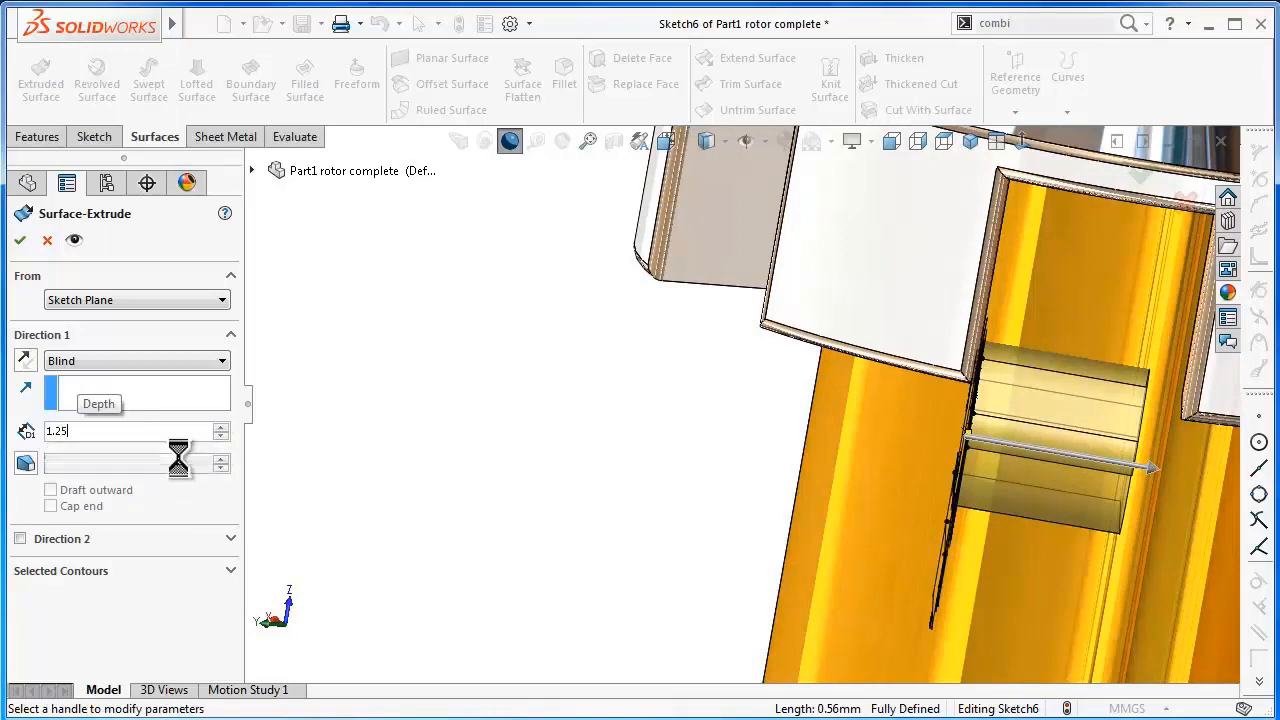
left_click(20, 240)
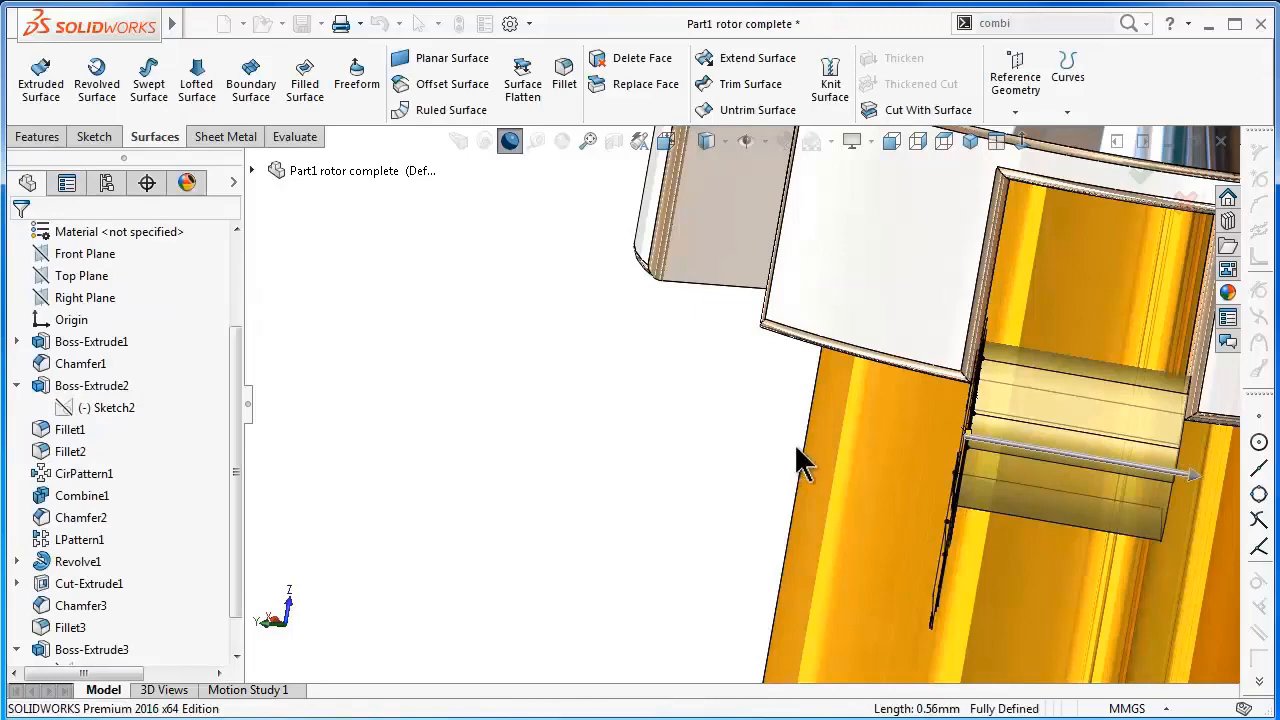
- Begin thickening the extruded hook surface on one side with a thickness of 0.3 mm
middle_click_drag(797, 448, 673, 407)
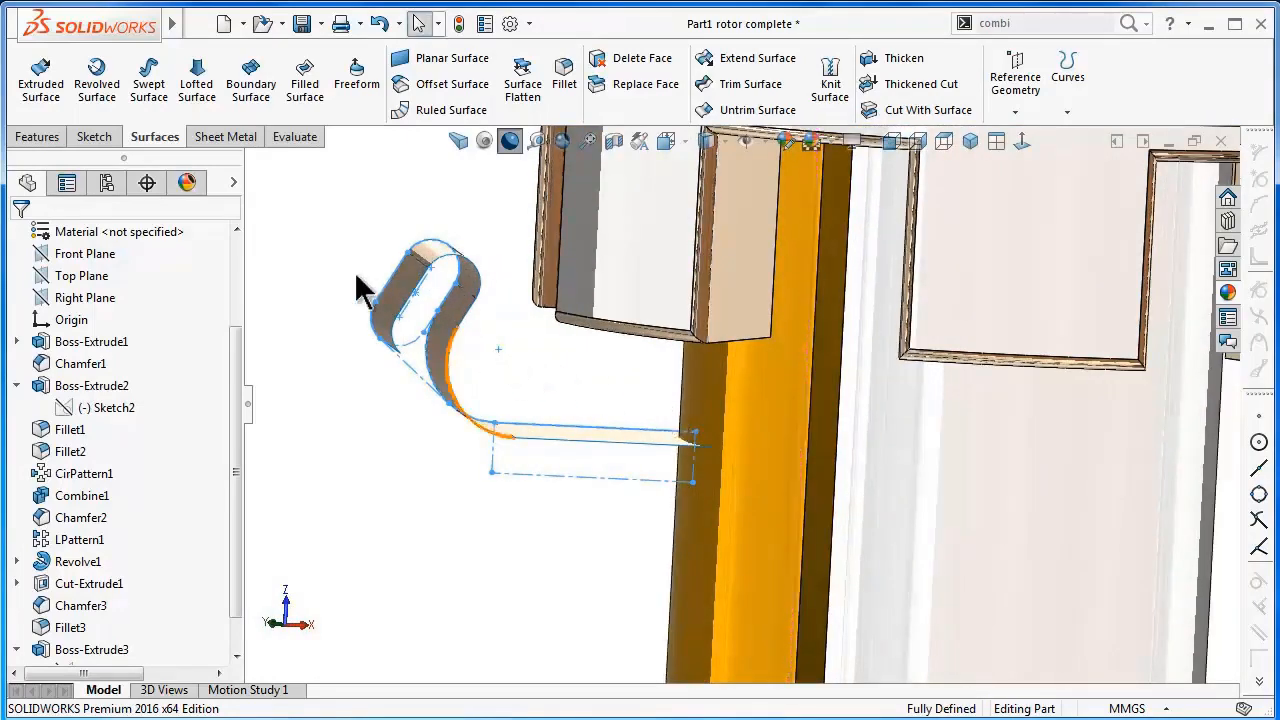
left_click(870, 56)
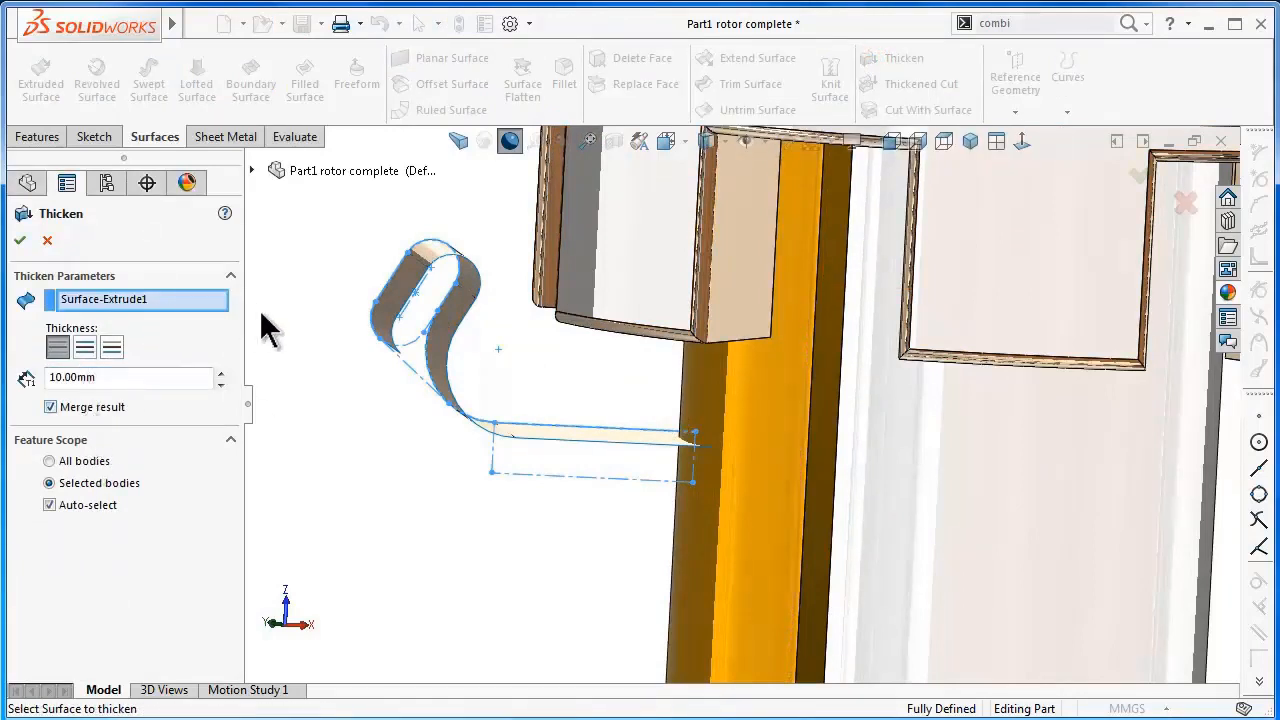
left_click(165, 377)
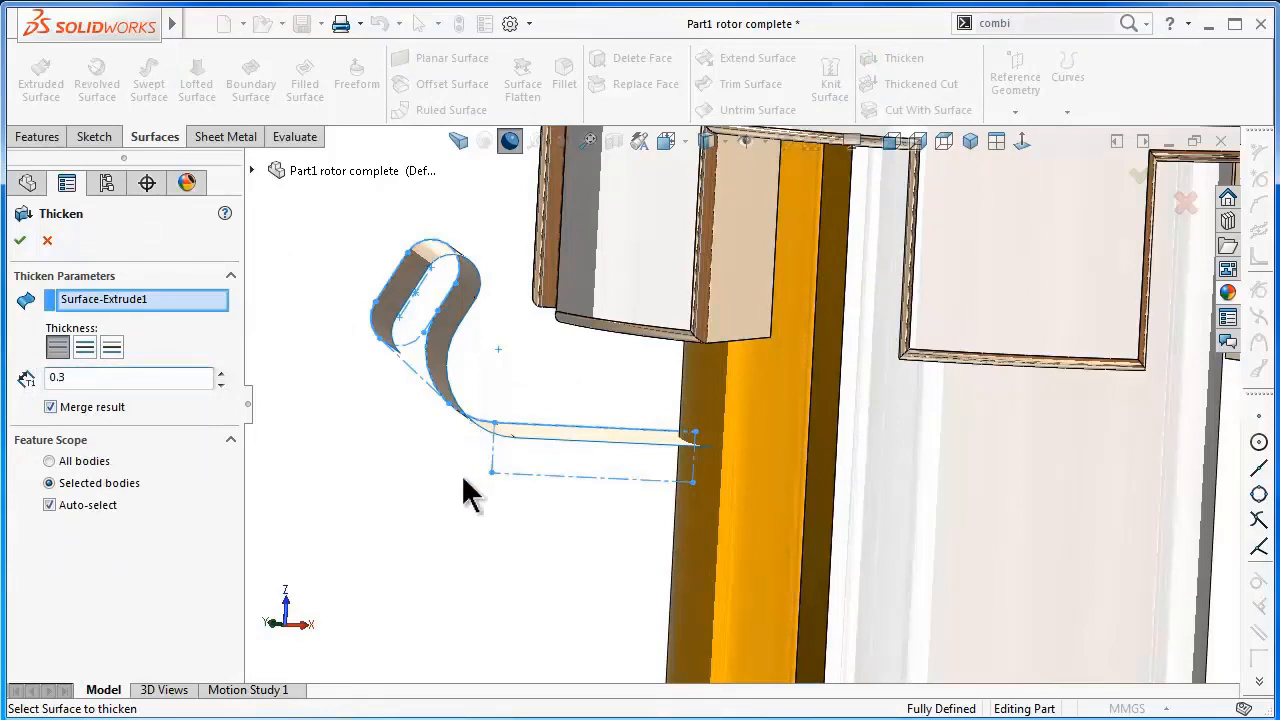
left_click(189, 347)
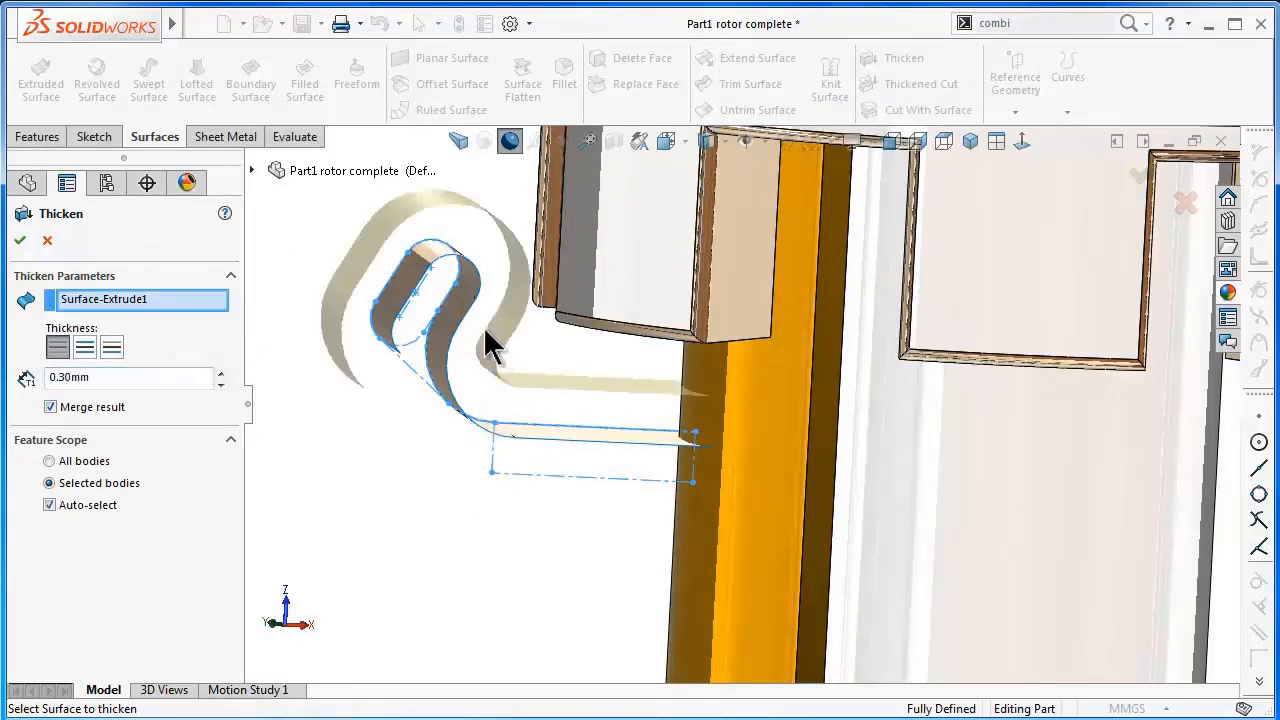
- Set the hook's thickness to 0.2 mm and complete the Thicken feature with the result merged
middle_click_drag(394, 457, 395, 447)
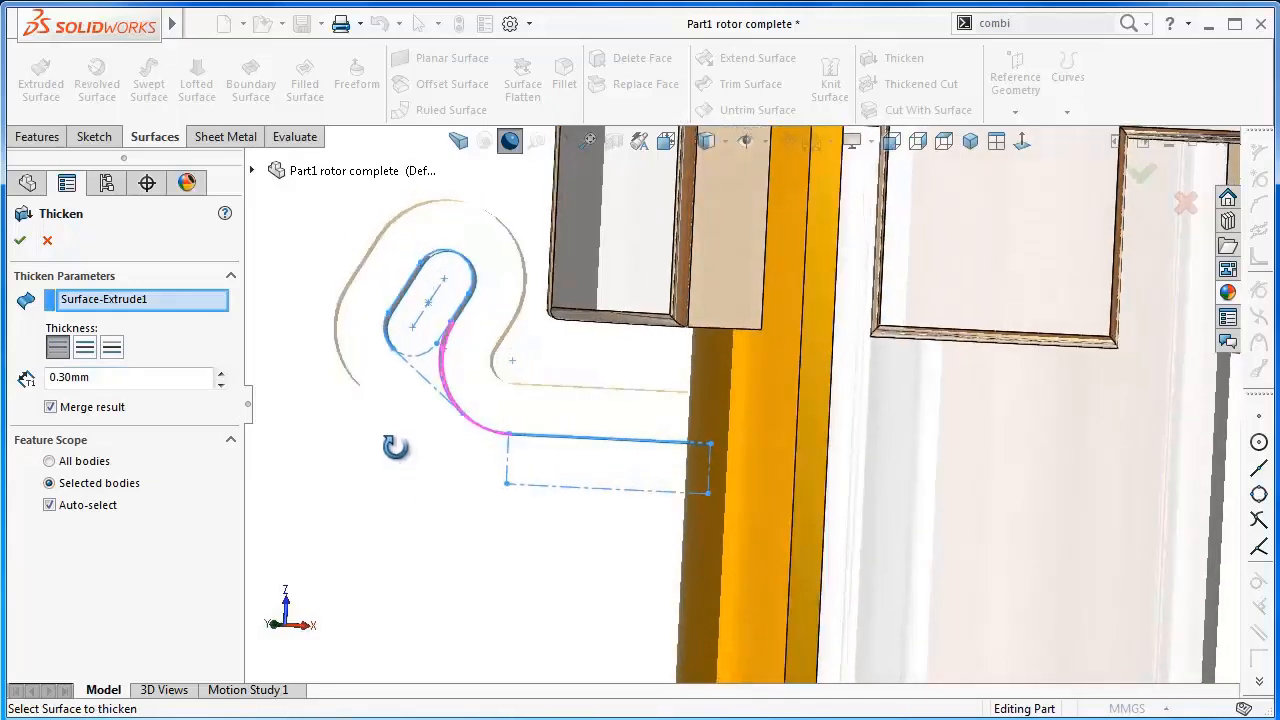
middle_click_drag(395, 447, 397, 451)
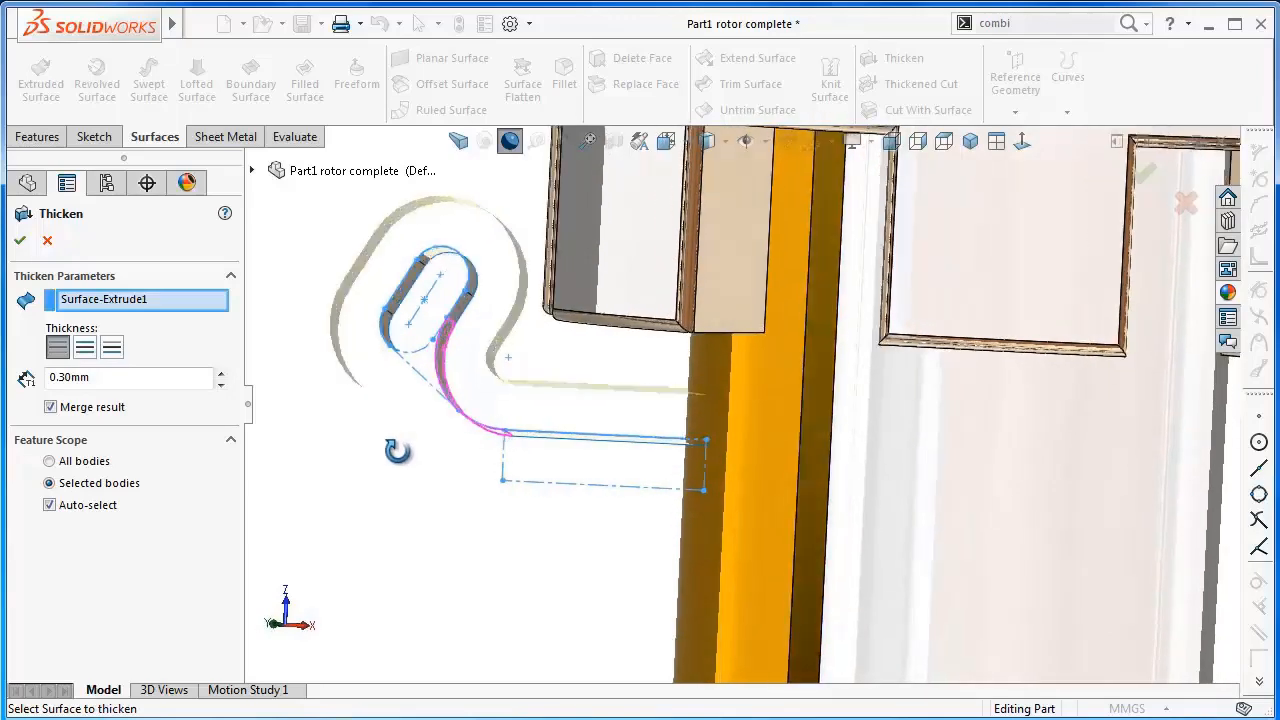
left_click_drag(136, 377, 55, 377)
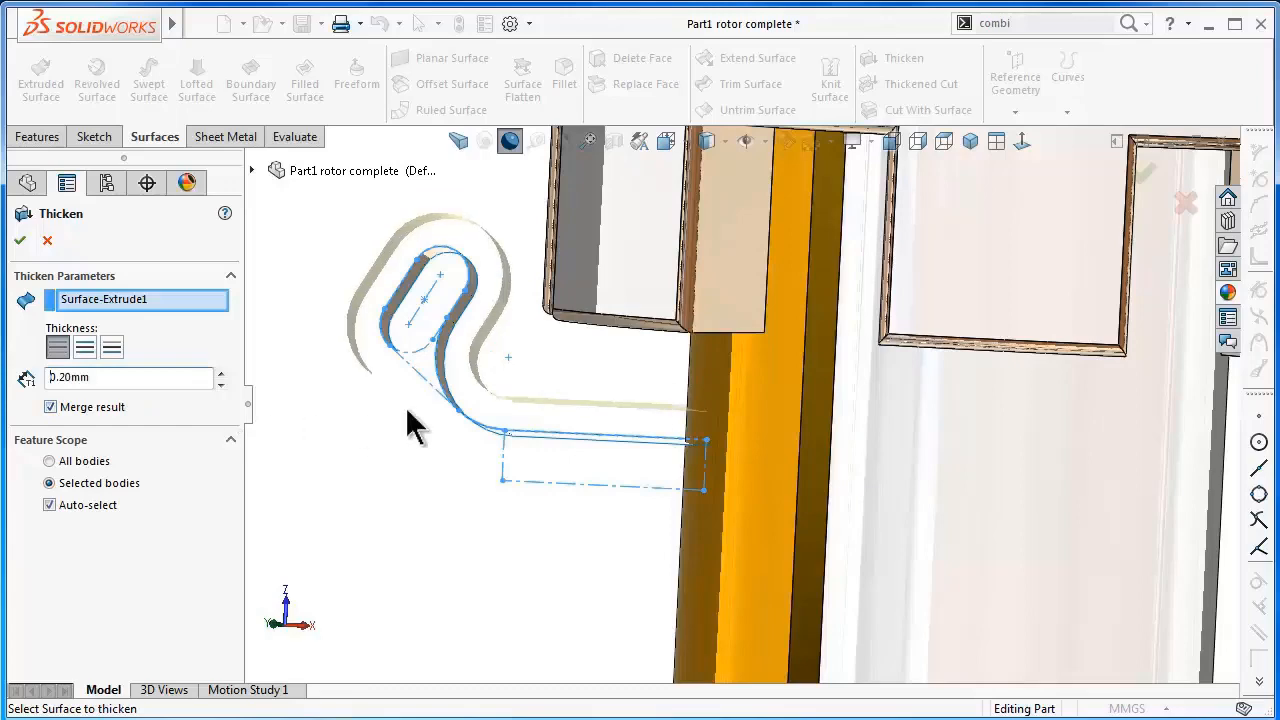
mouse_move(588, 388)
middle_mouse_down()
mouse_move(587, 372)
mouse_move(578, 408)
middle_mouse_up()
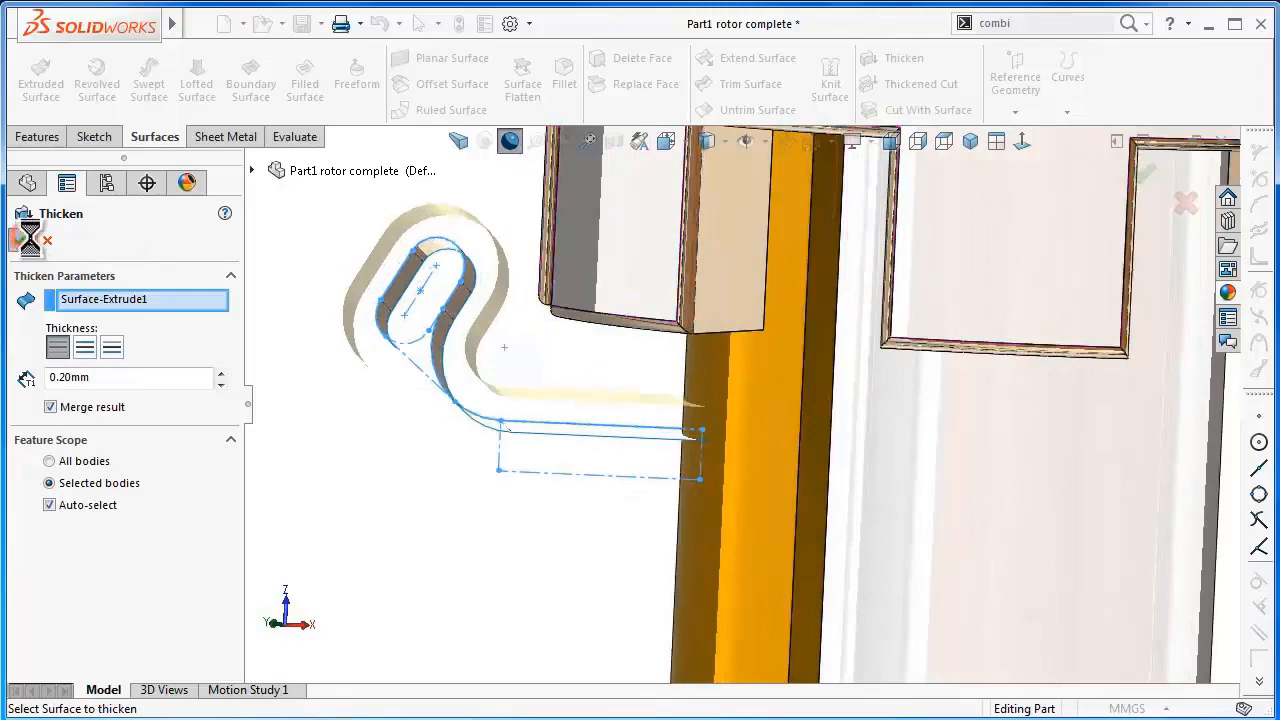
- Fillet the two short corner edges at the hook's free end with a 0.15 mm radius
middle_click_drag(600, 434, 914, 586)
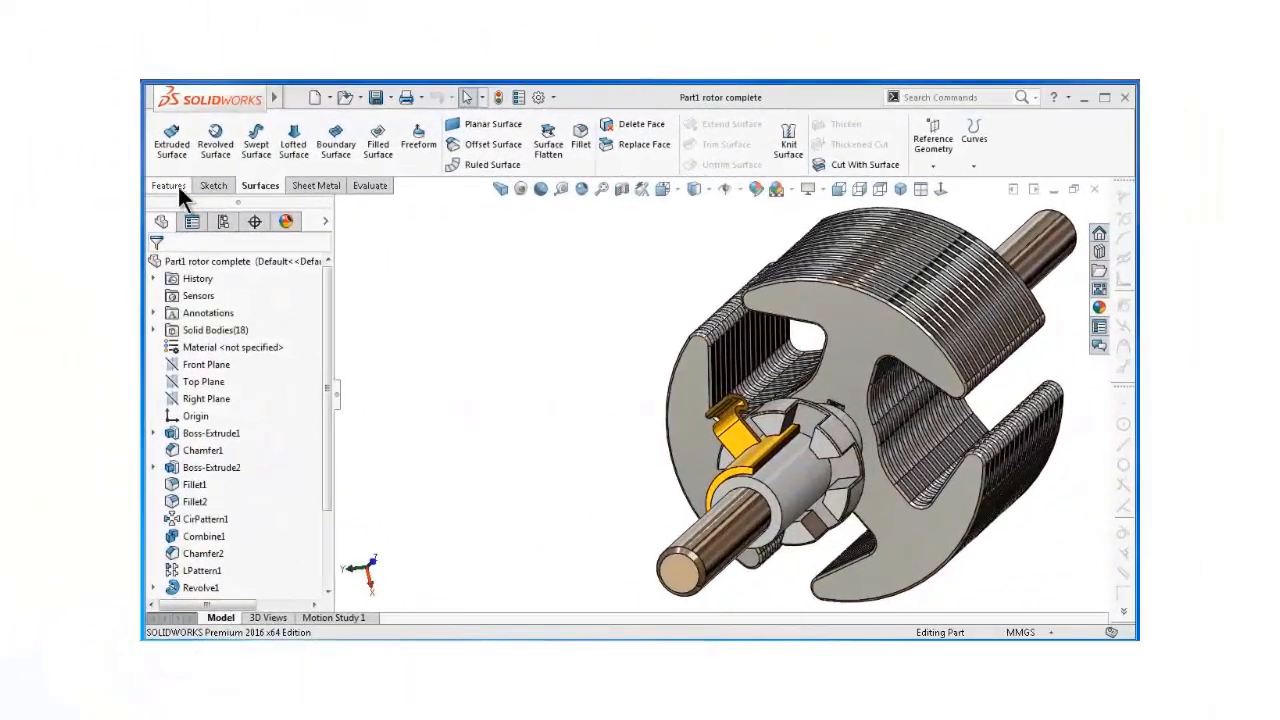
left_click(175, 186)
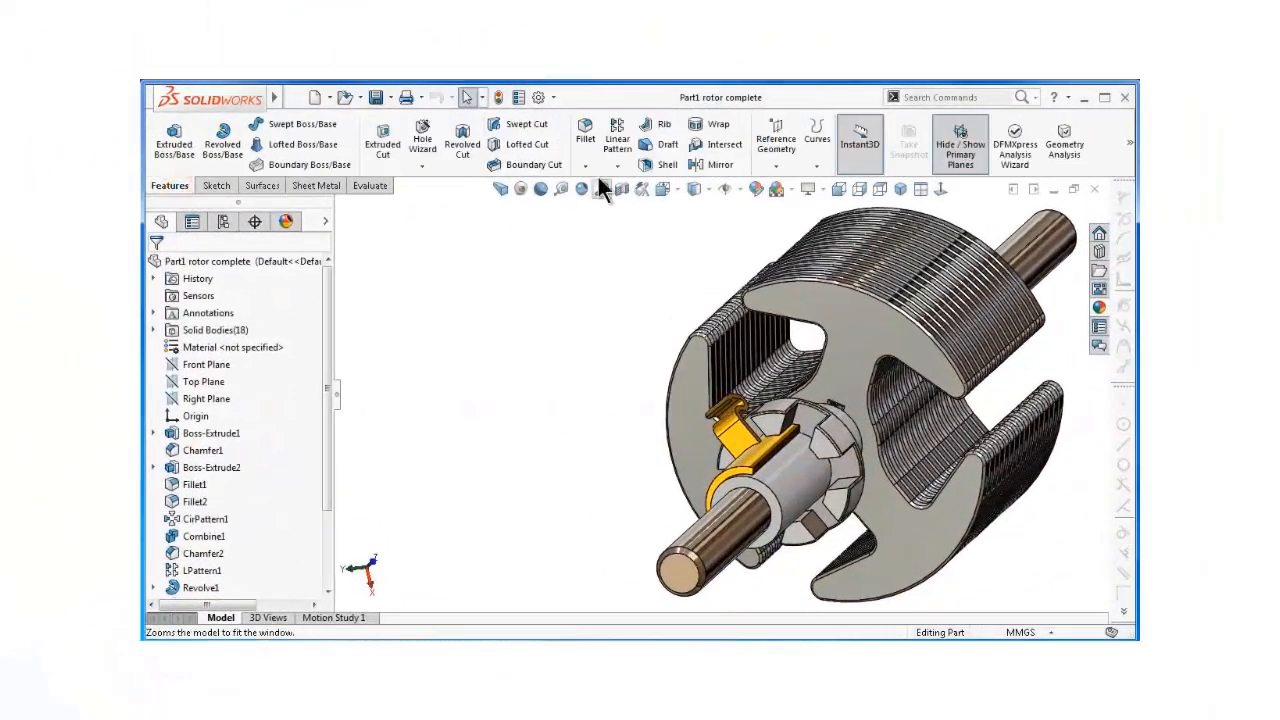
left_click(585, 140)
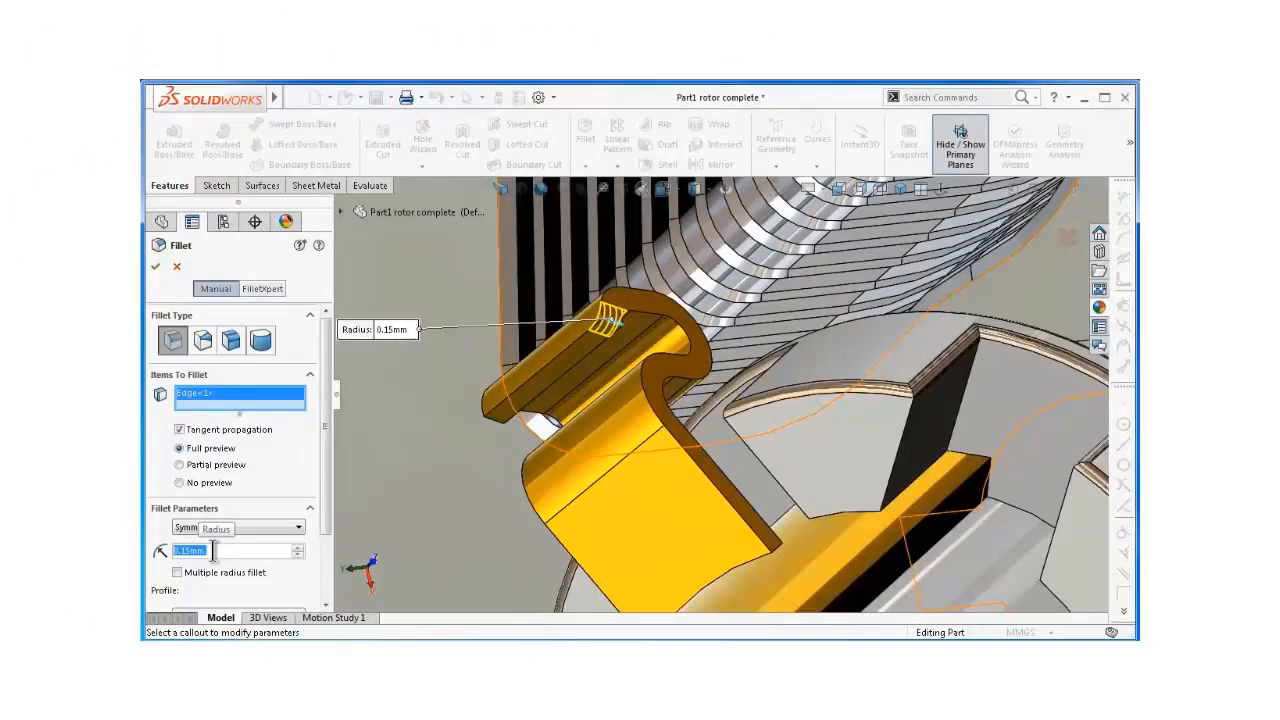
middle_click_drag(574, 440, 604, 409)
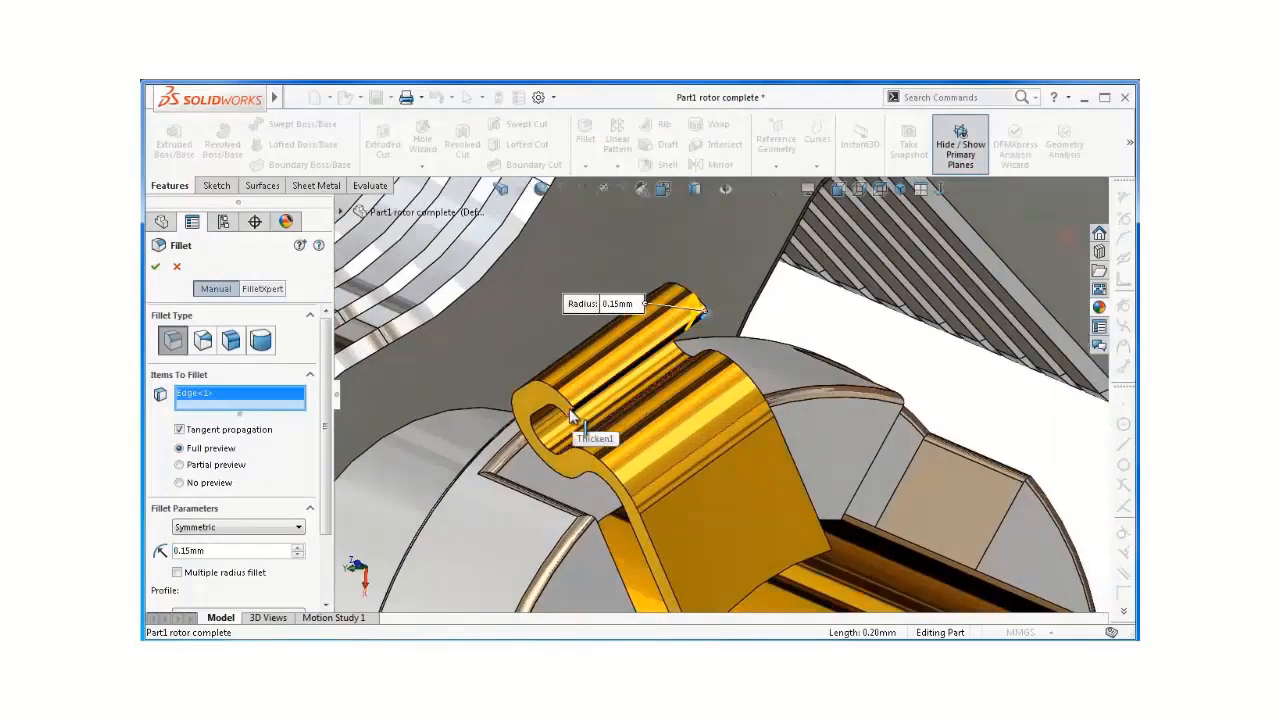
left_click(572, 411)
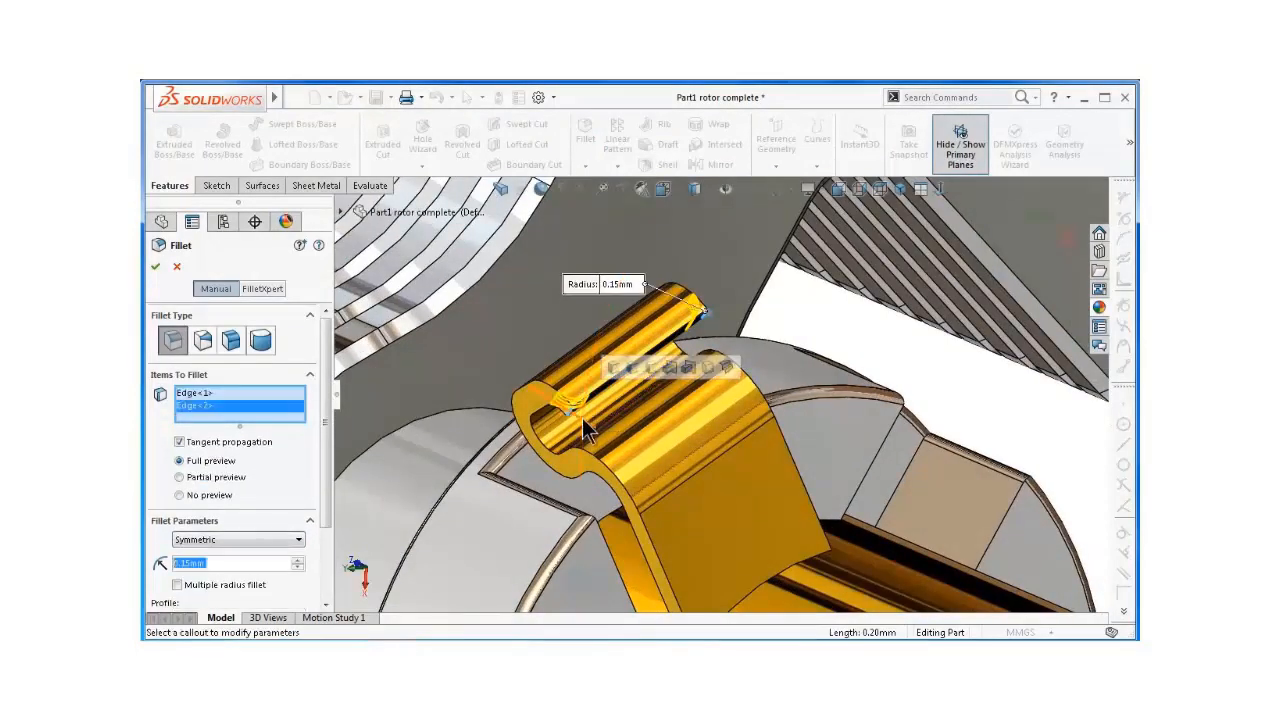
middle_click_drag(665, 468, 683, 493)
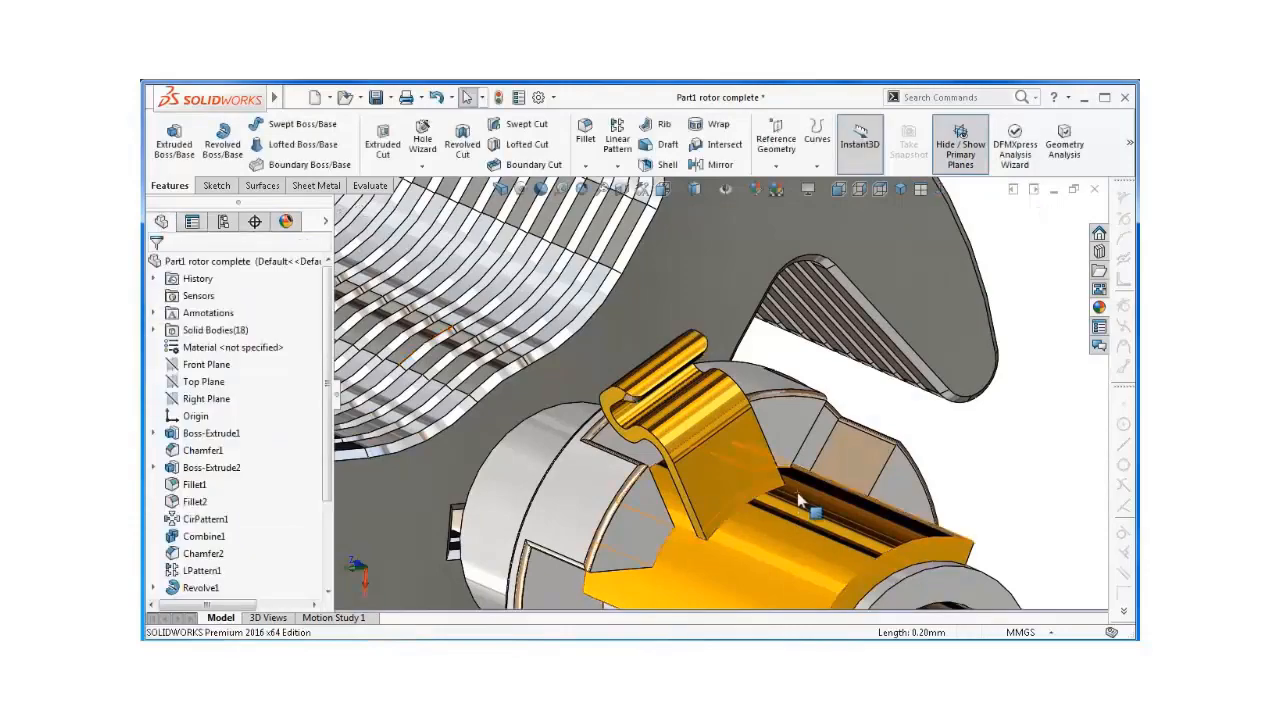
- Begin a 0.25 mm fillet on the two short corner edges at the outer end of the golden ring segment
middle_click_drag(797, 492, 754, 288)
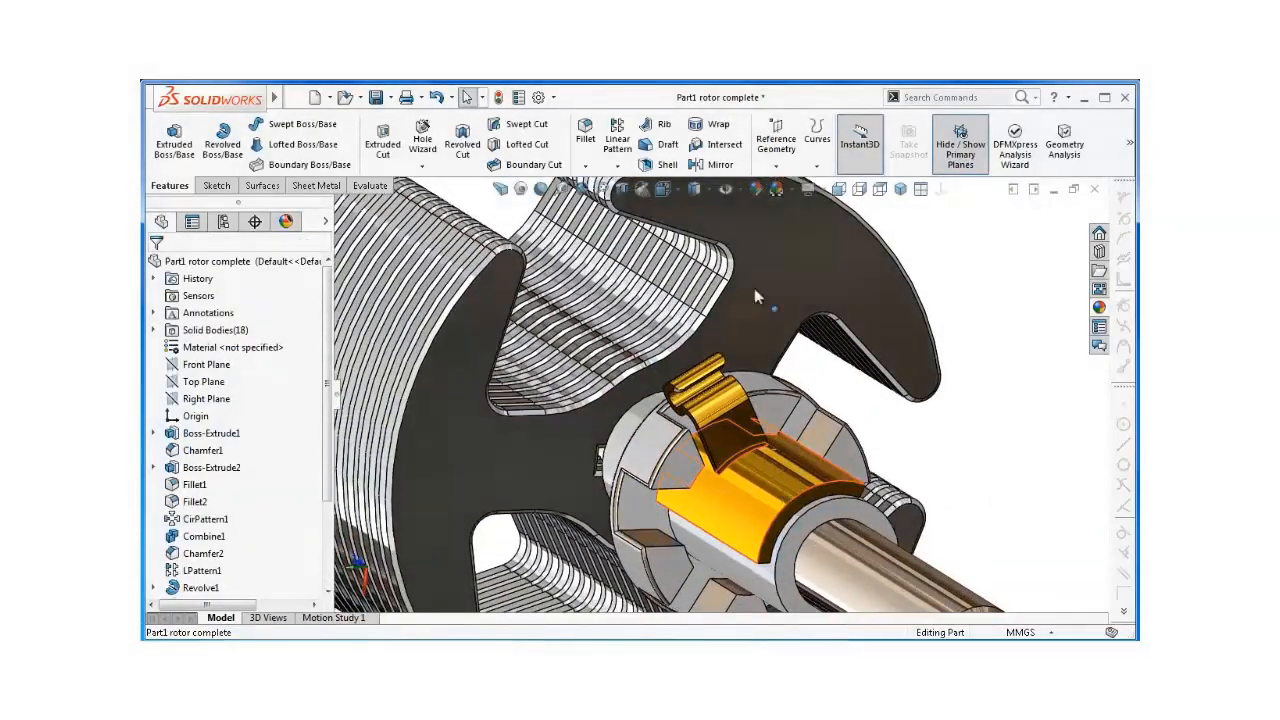
left_click(587, 138)
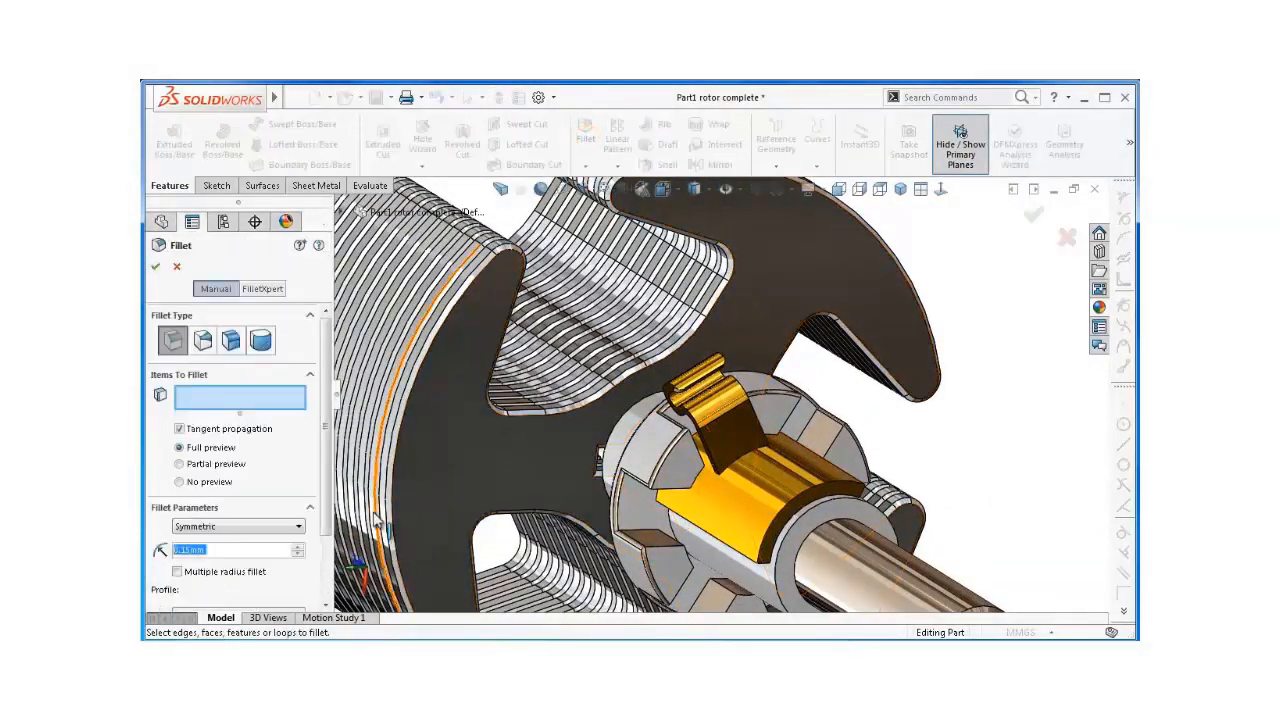
type("0.25")
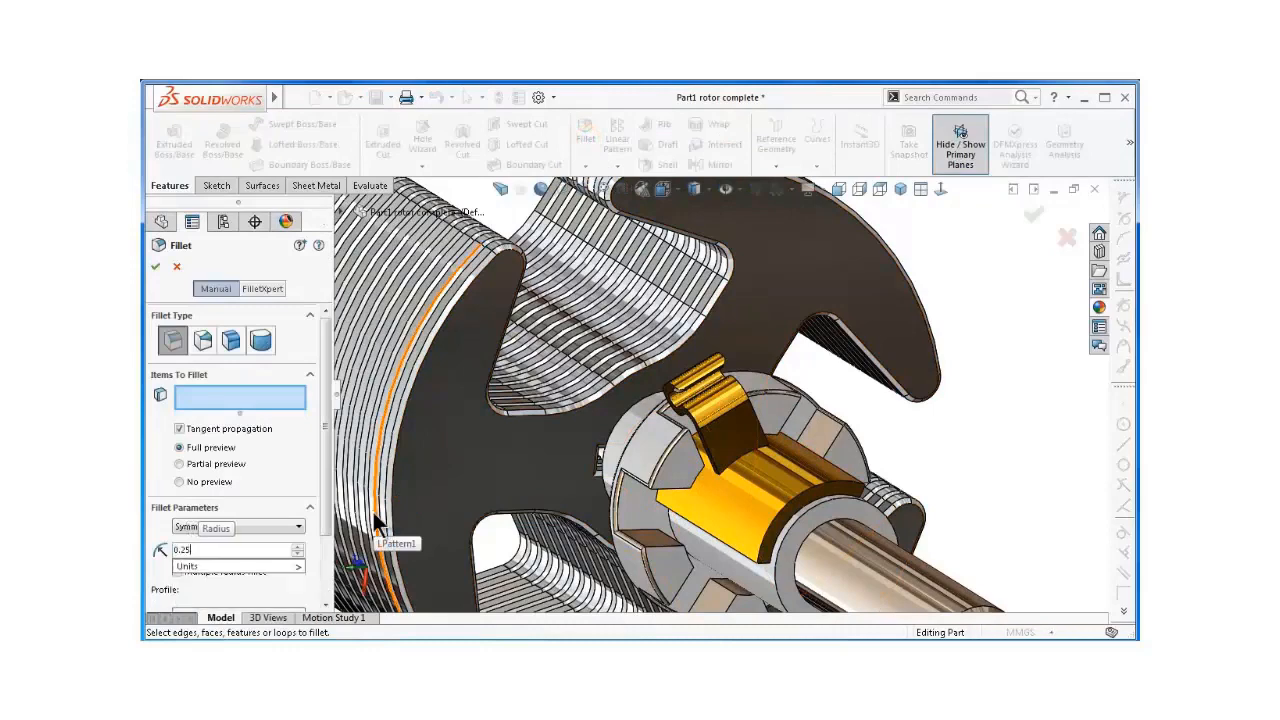
middle_click_drag(769, 503, 782, 356)
scroll(782, 356, "down", 2)
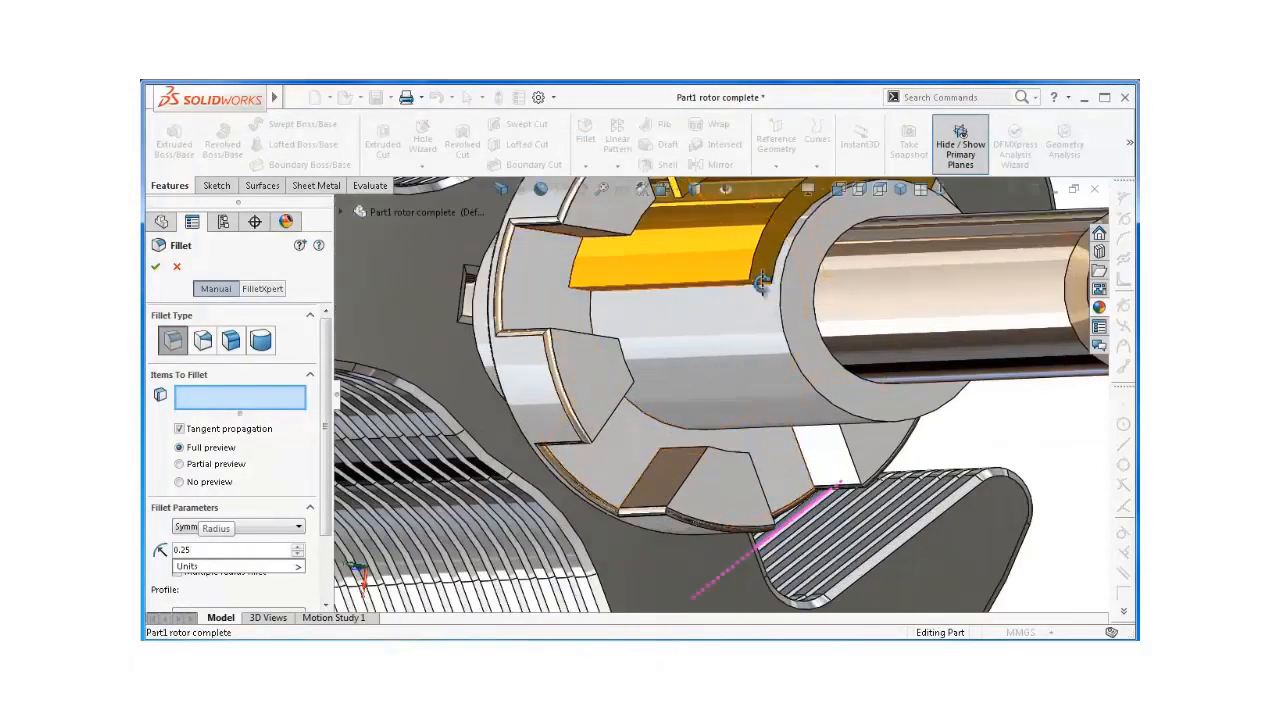
scroll(760, 290, "down", 5)
left_click(727, 358)
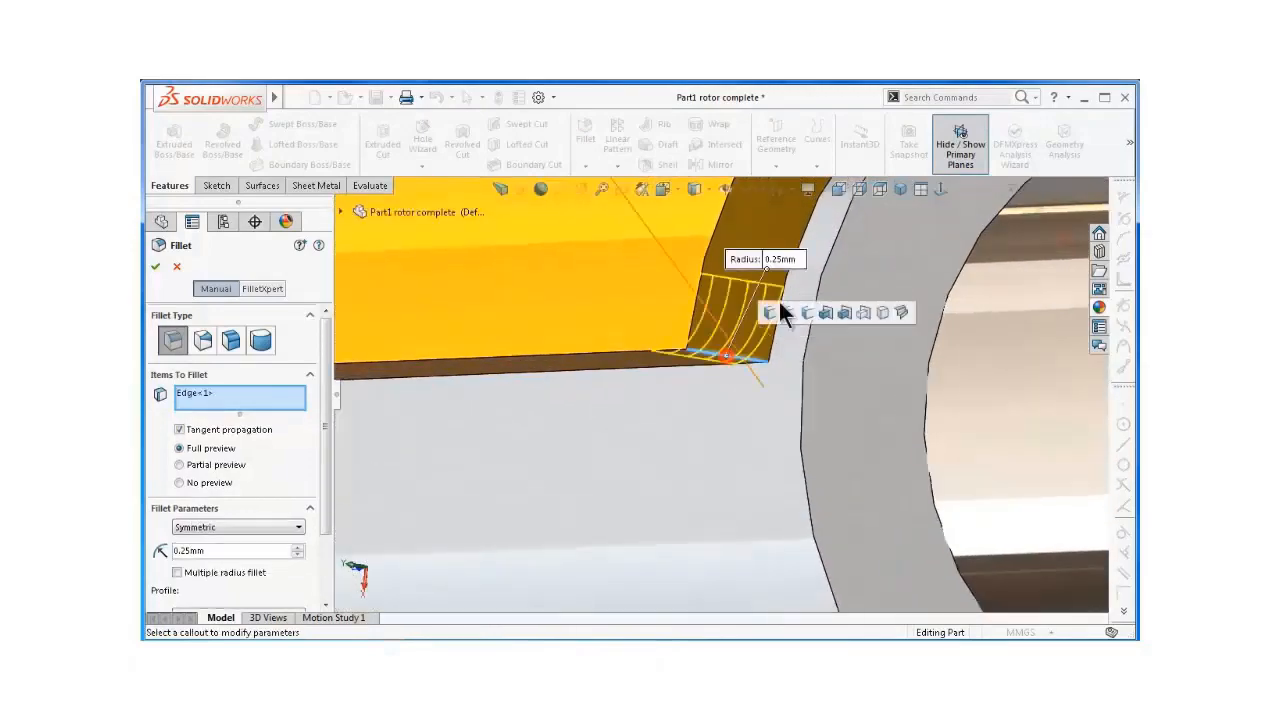
scroll(814, 271, "up", 6)
middle_click_drag(826, 246, 779, 267)
scroll(391, 434, "down", 4)
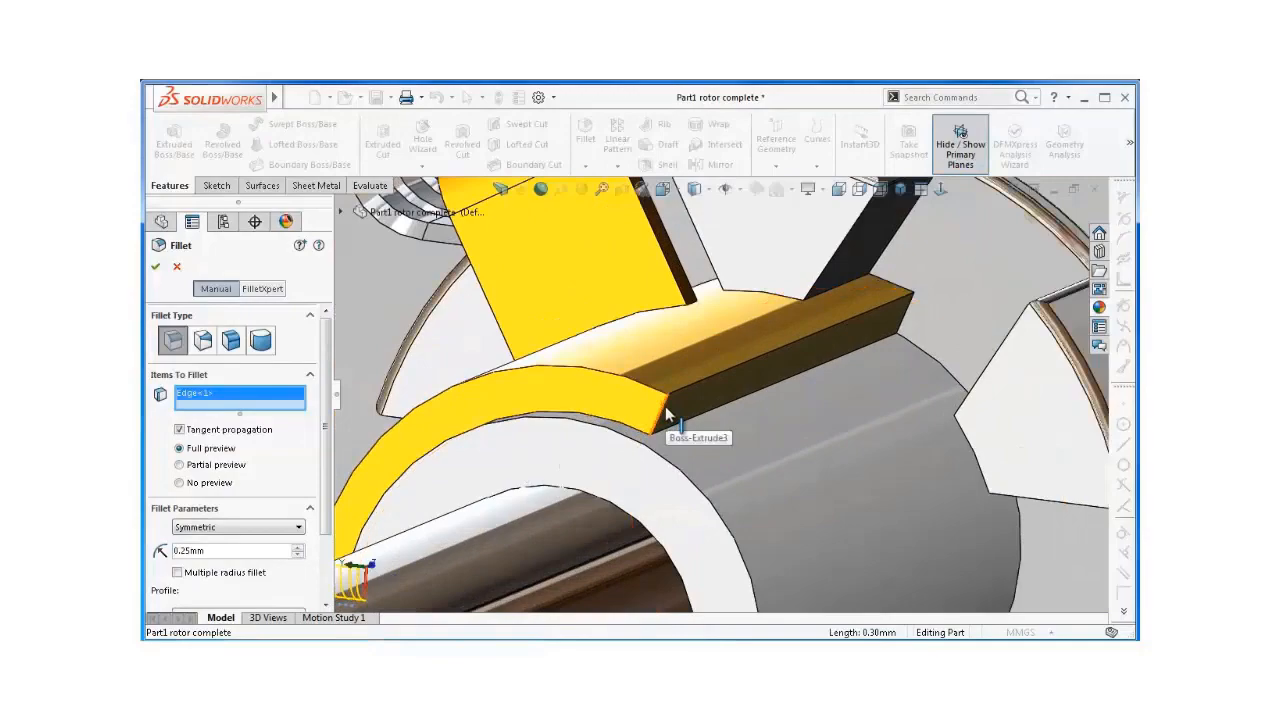
left_click(668, 416)
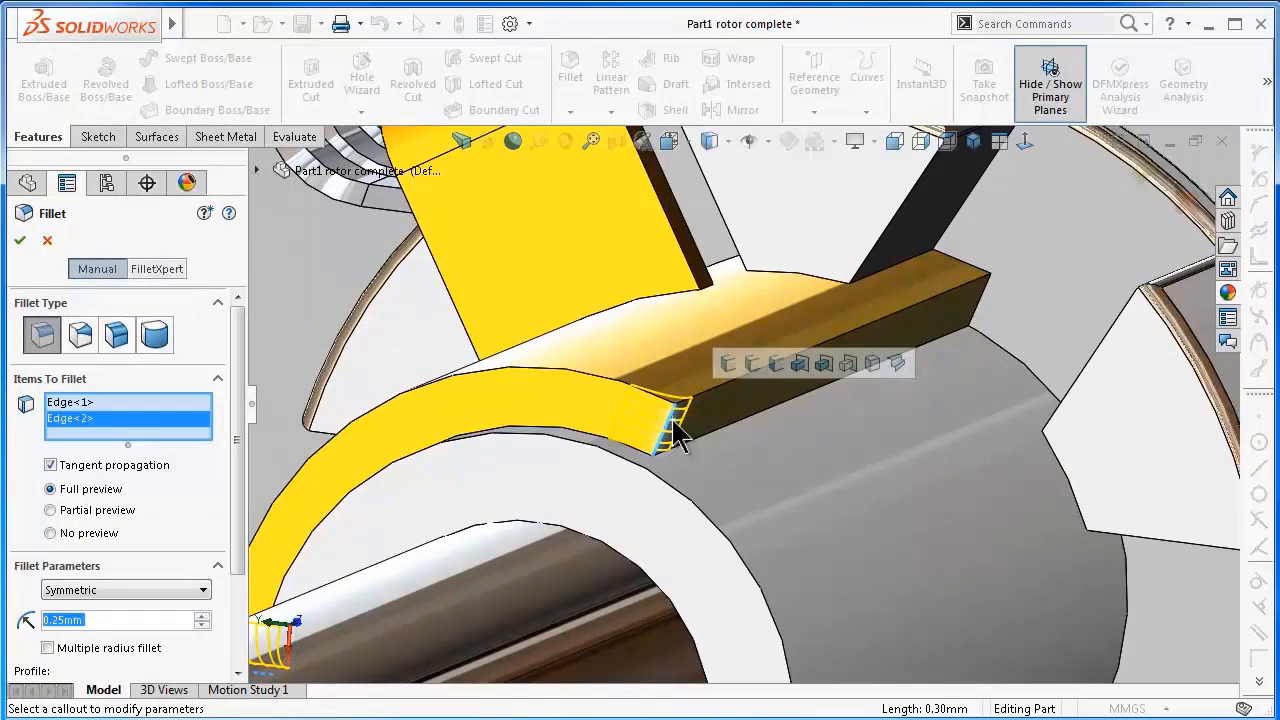
- Try adding the ring segment's corner edge at the hub end, remove it from the selection and complete the fillet
middle_click_drag(969, 309, 927, 334)
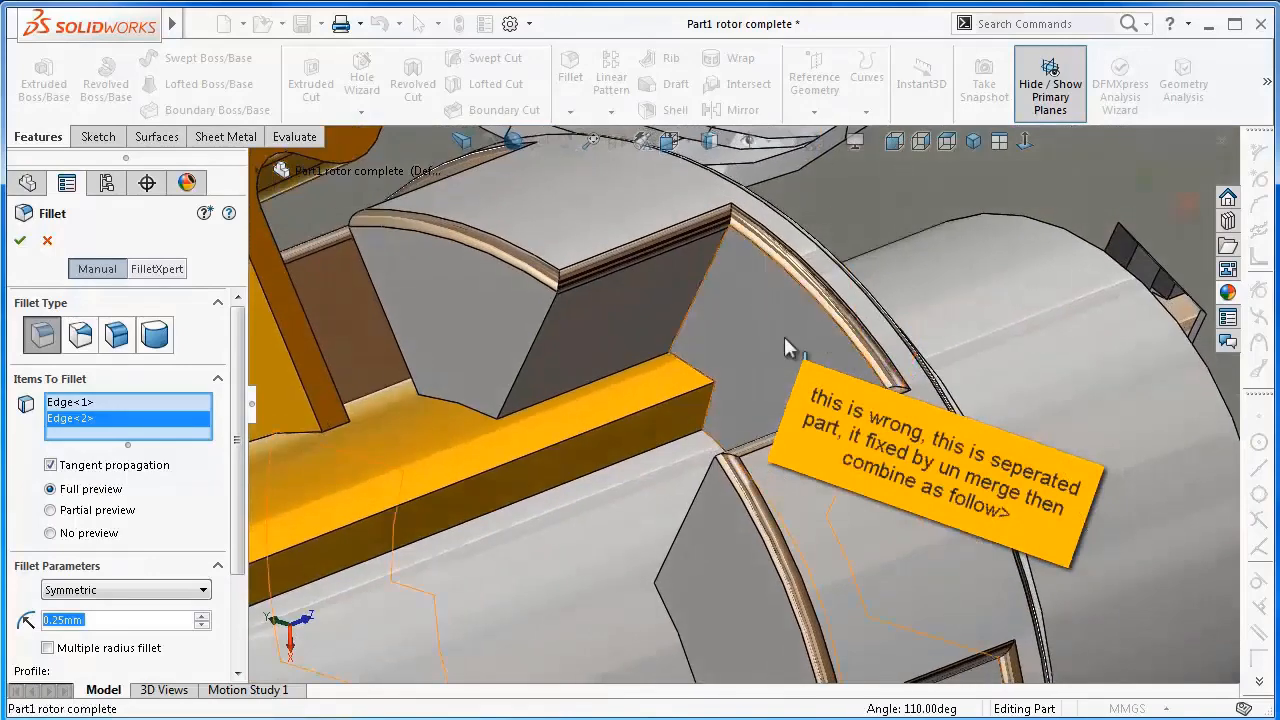
scroll(784, 336, "down", 3)
left_click(665, 430)
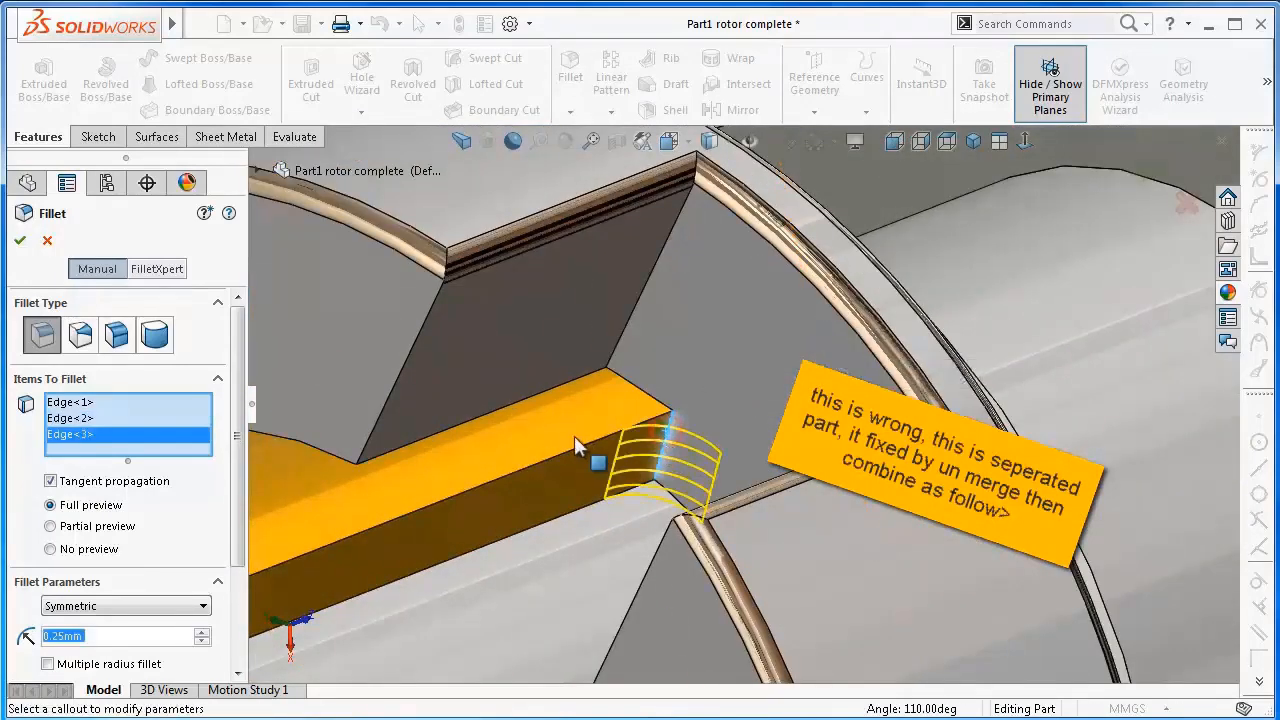
right_click(62, 445)
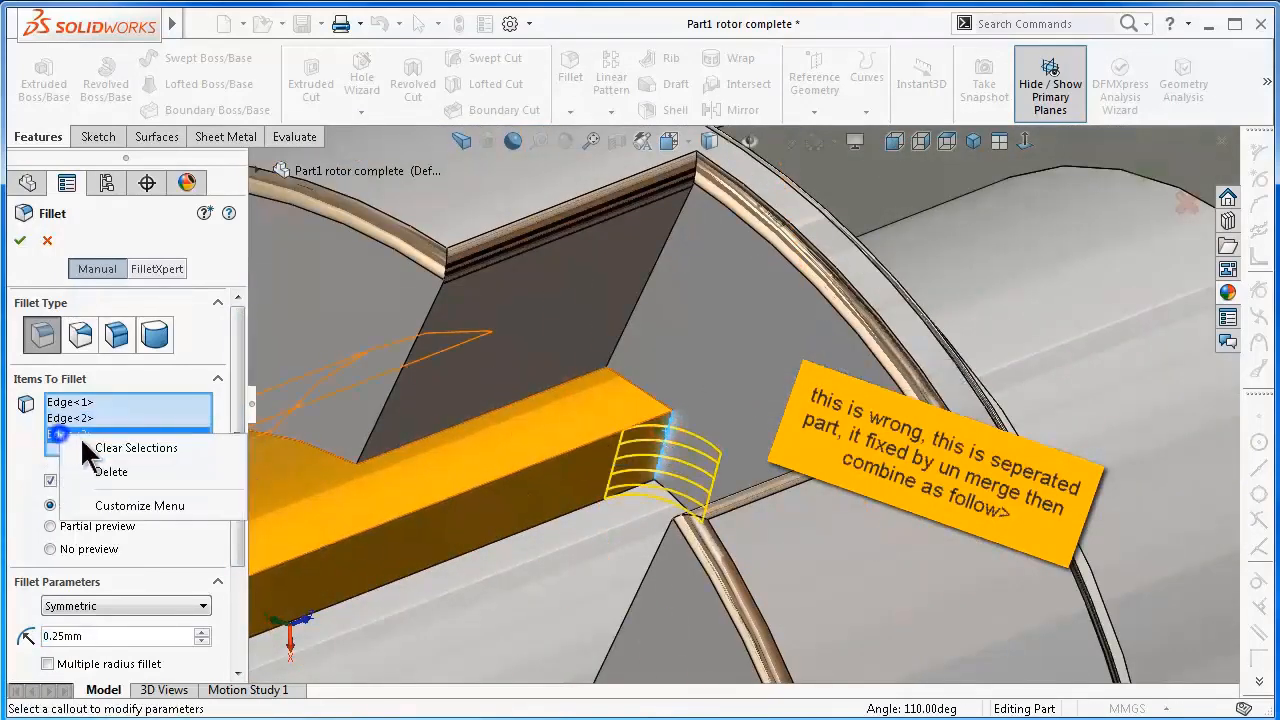
left_click(109, 465)
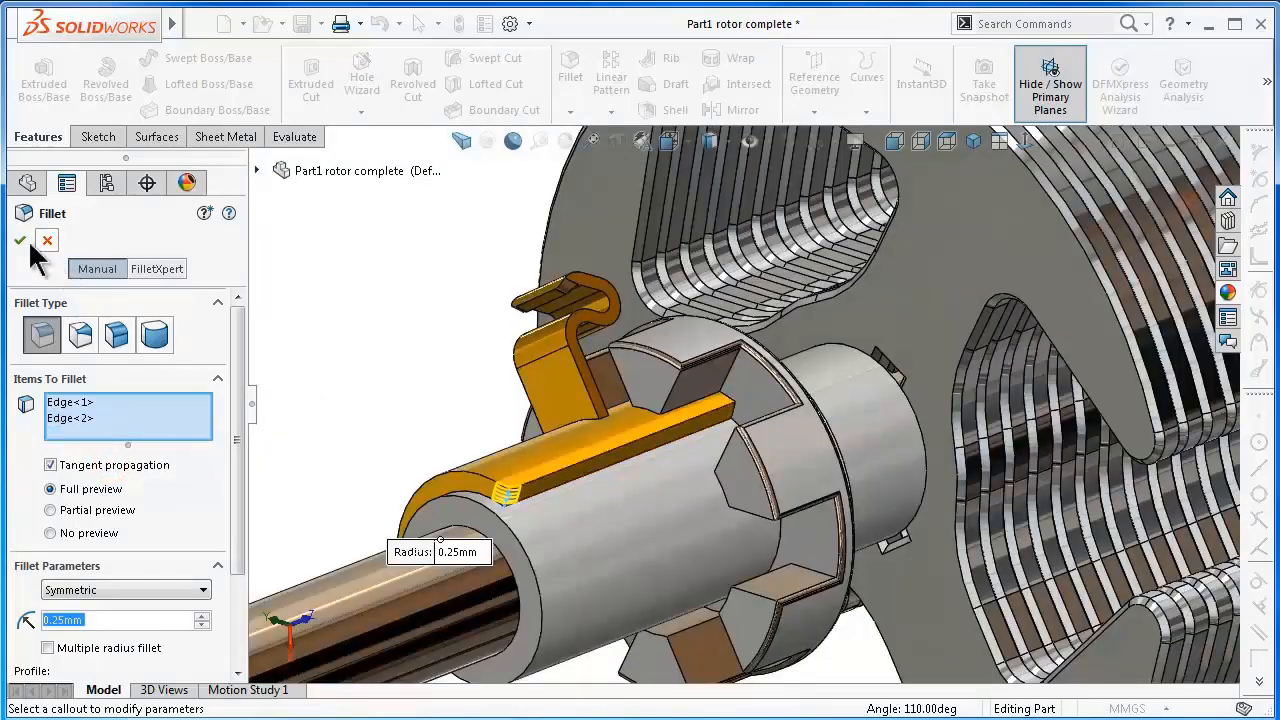
key("Return")
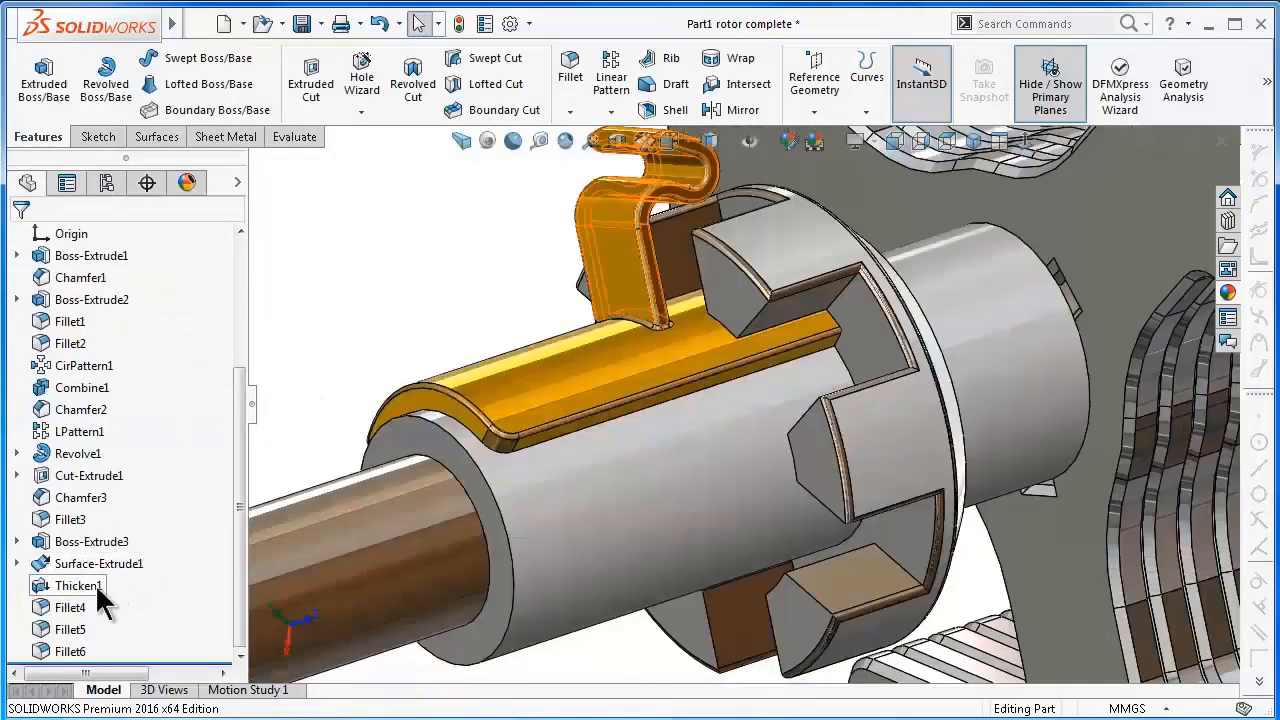
- Edit the hook's Thicken feature so that its result is not merged with other bodies
left_click(92, 585)
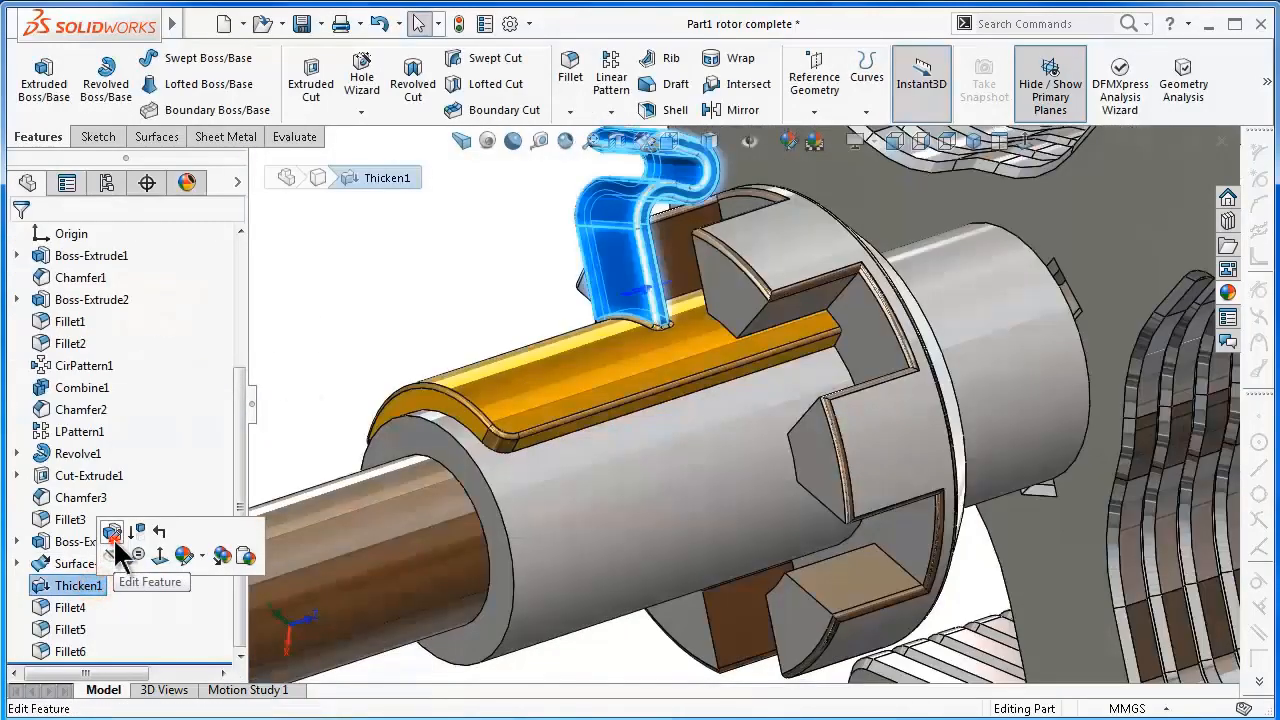
left_click(113, 538)
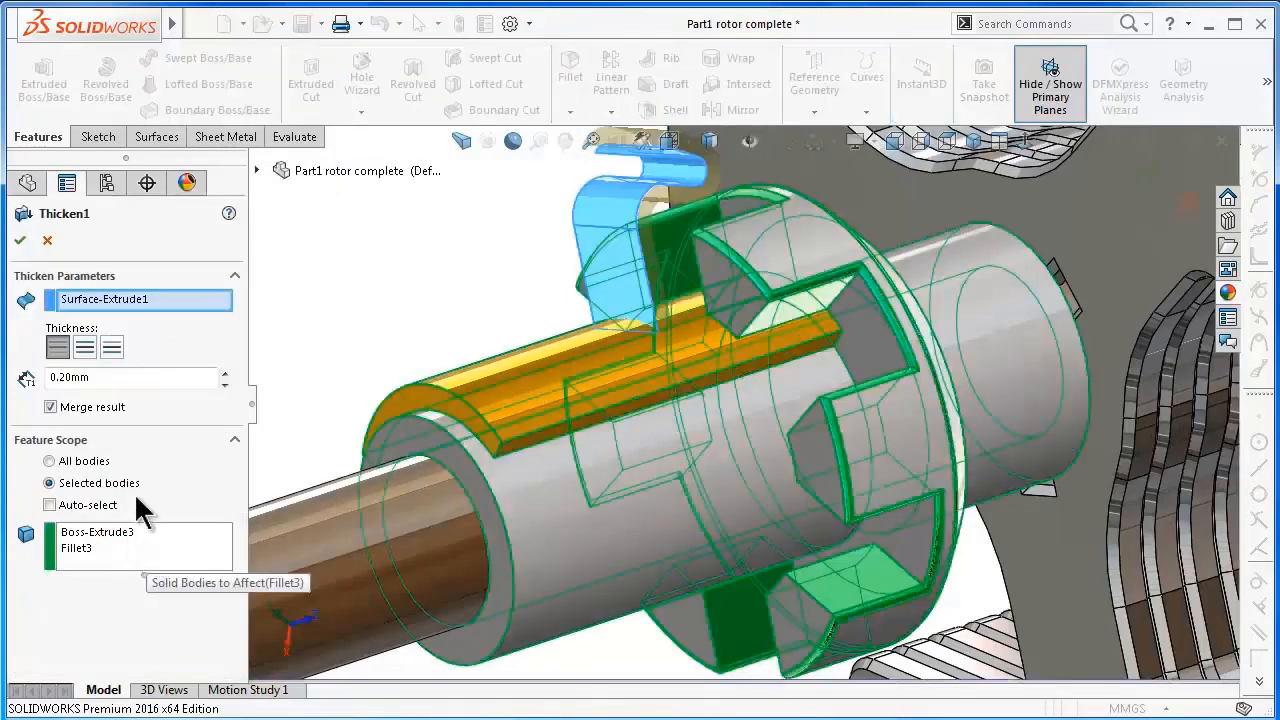
left_click(50, 407)
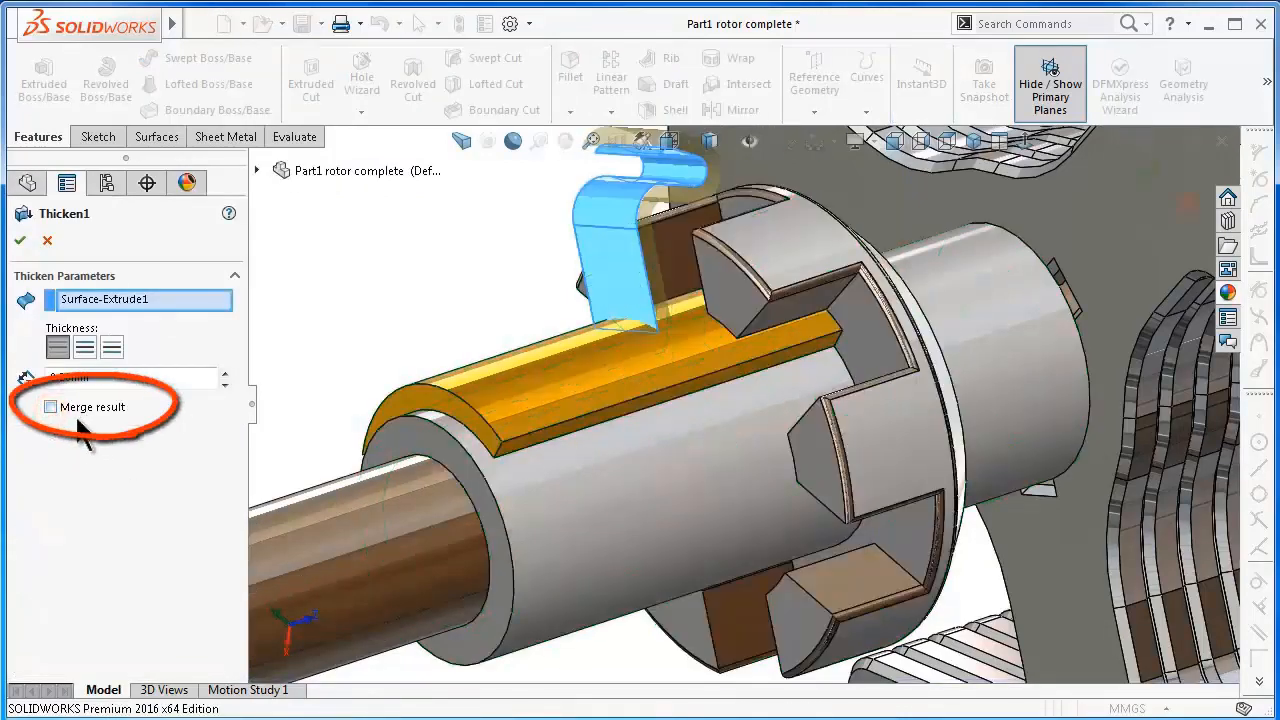
left_click(19, 240)
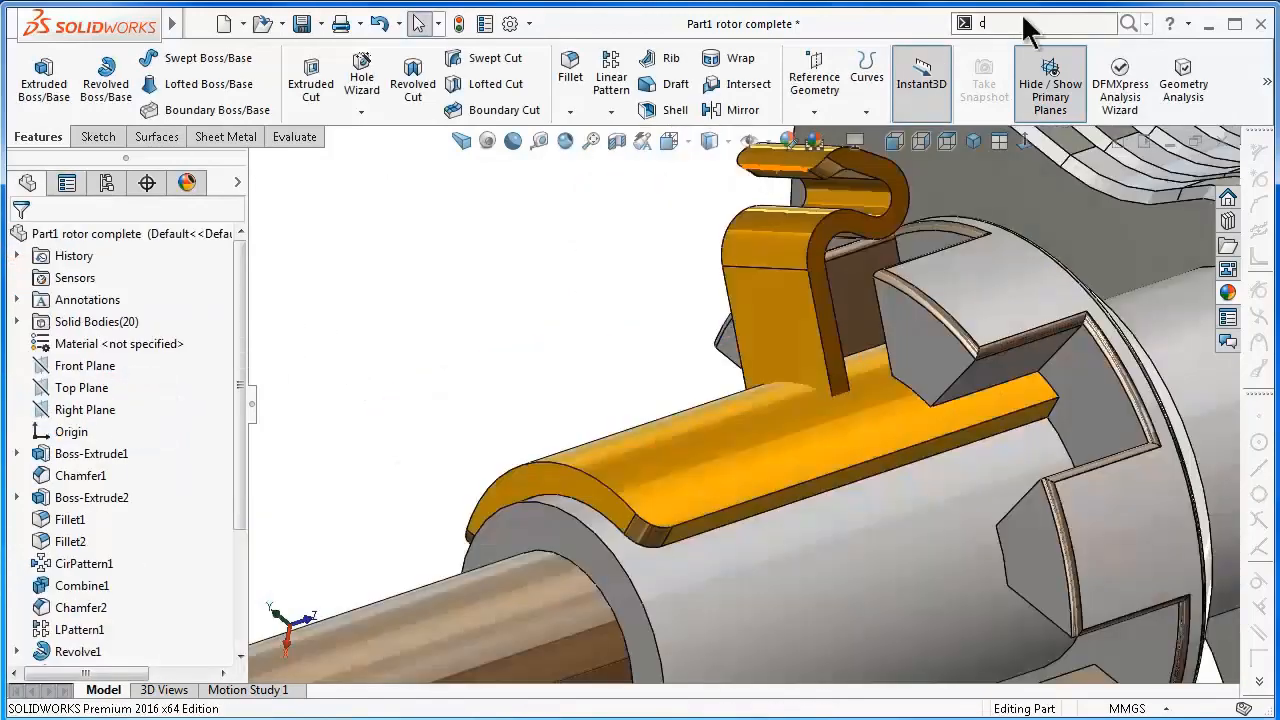
- Combine the hook and the ring segment into one body with the Add operation
type("om")
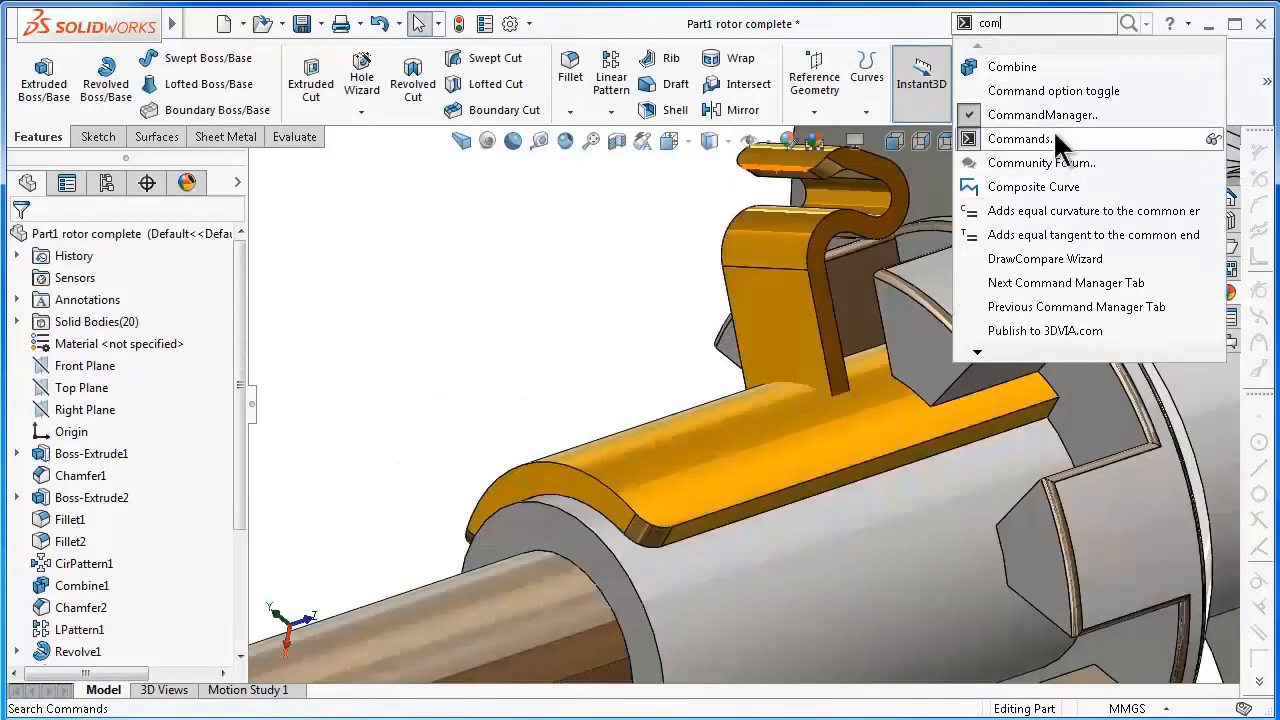
left_click(1005, 64)
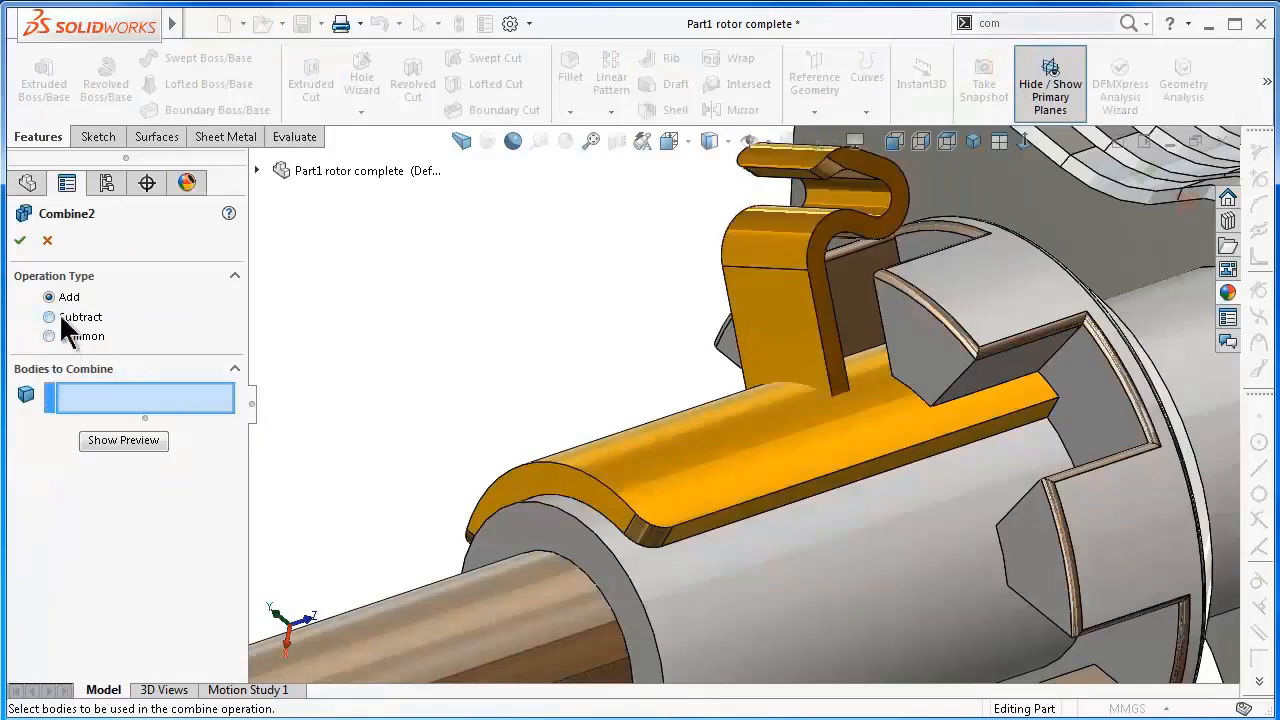
left_click(776, 330)
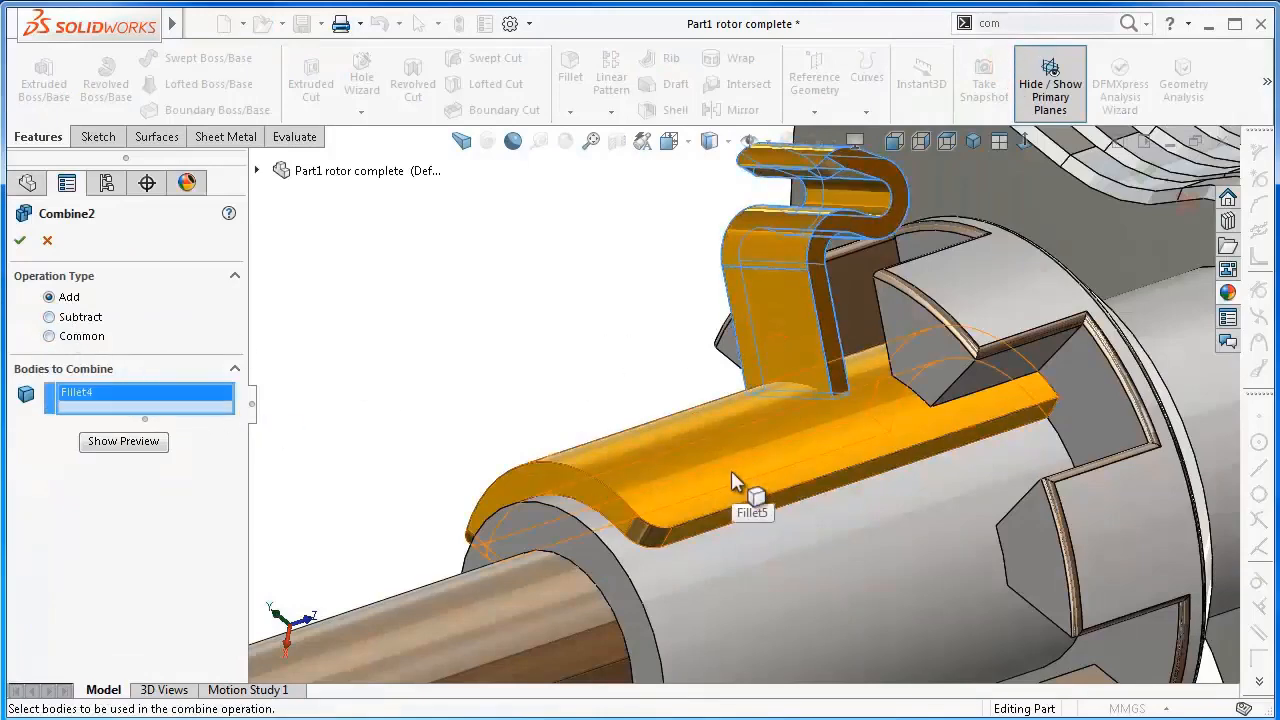
middle_click_drag(637, 427, 548, 474)
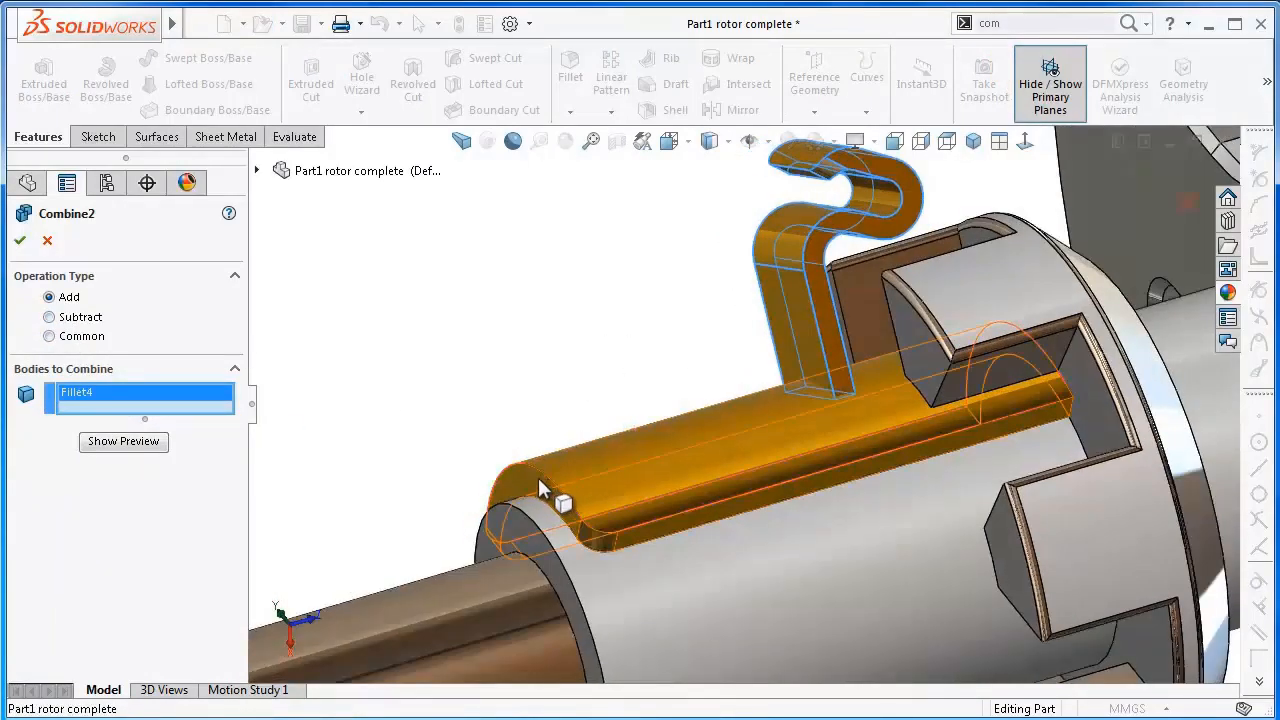
left_click(538, 477)
right_click(533, 473)
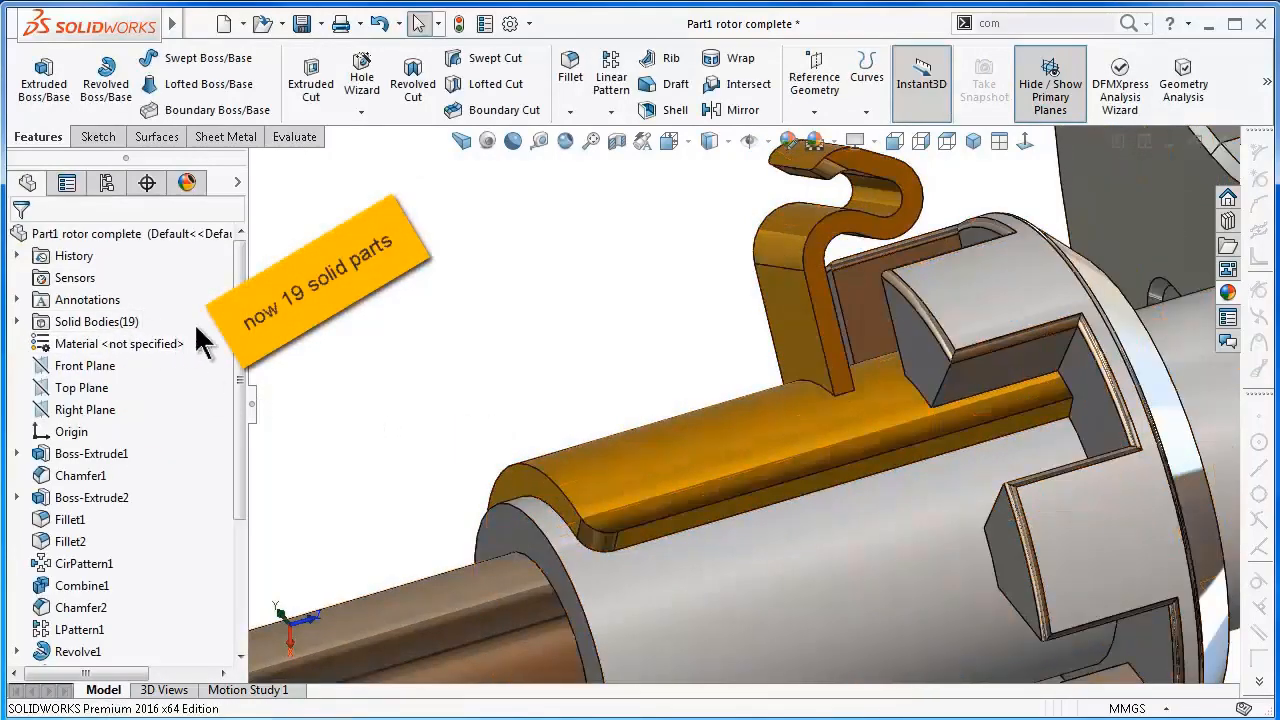
- Begin a 0.25 mm fillet on one short corner edge of the golden ring segment at its hub end
scroll(232, 385, "down", 1)
scroll(232, 390, "down", 3)
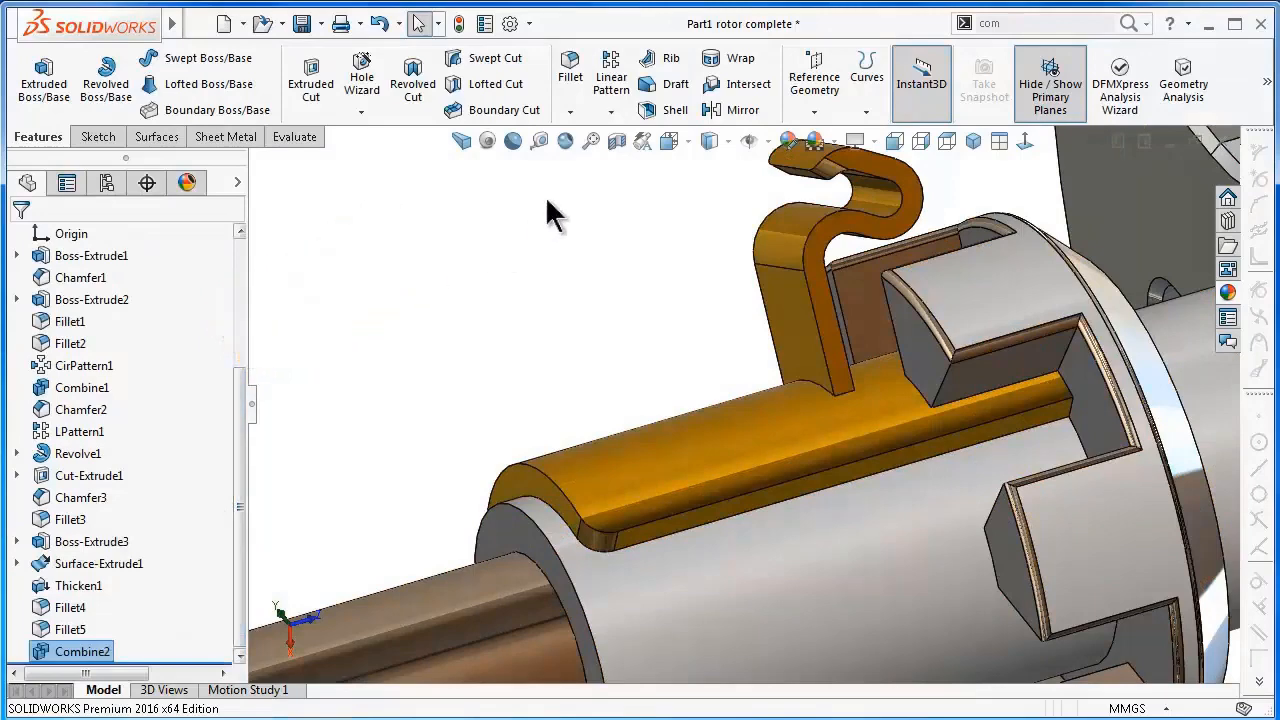
left_click(566, 76)
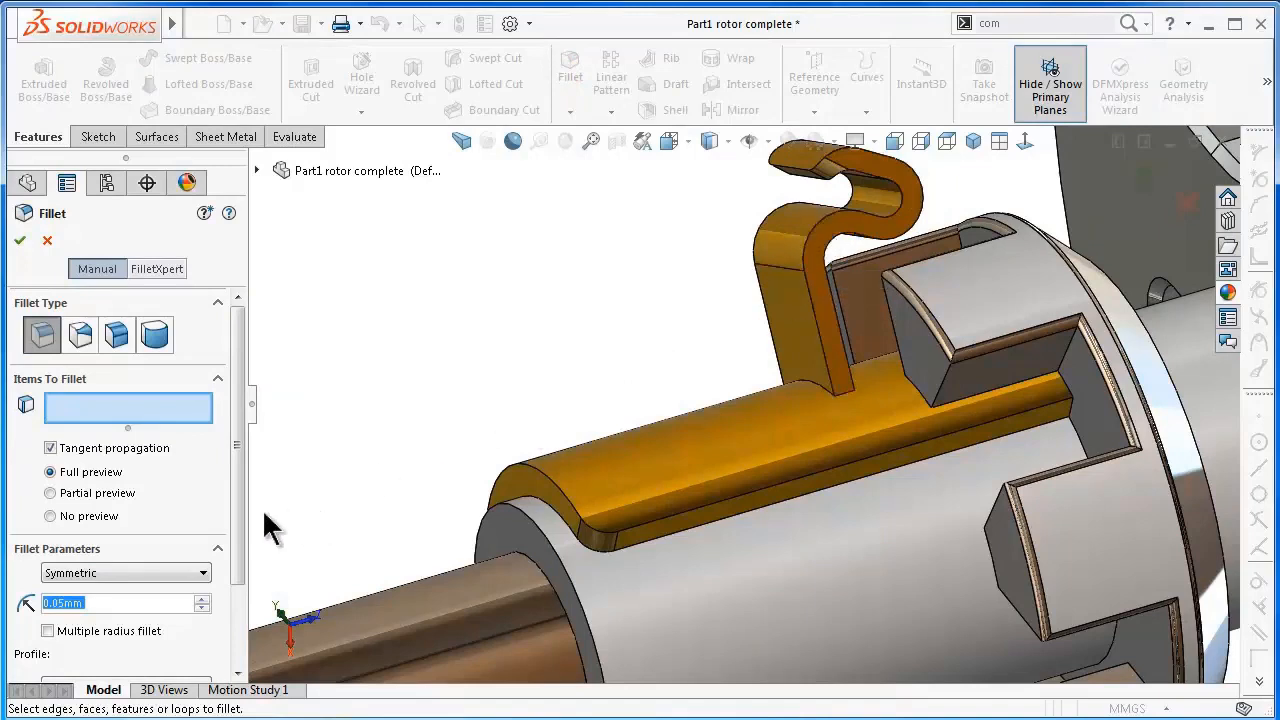
left_click_drag(59, 602, 28, 605)
type("0.2")
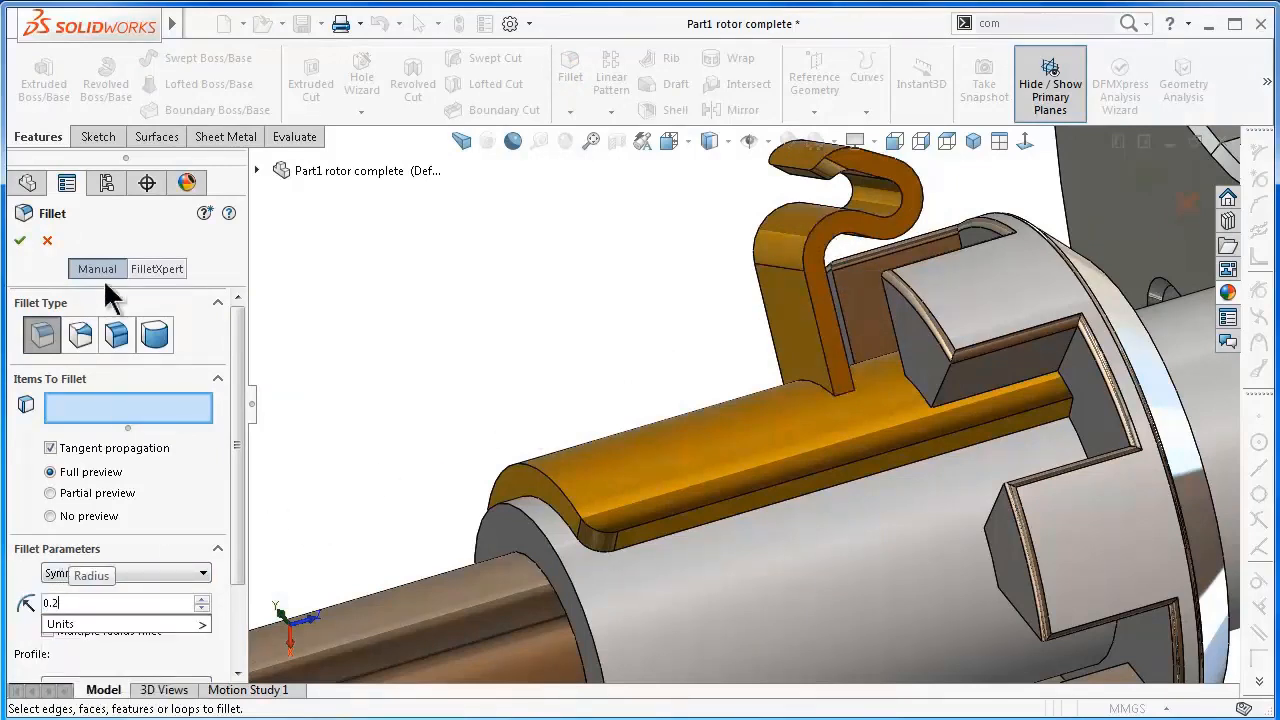
key("Return")
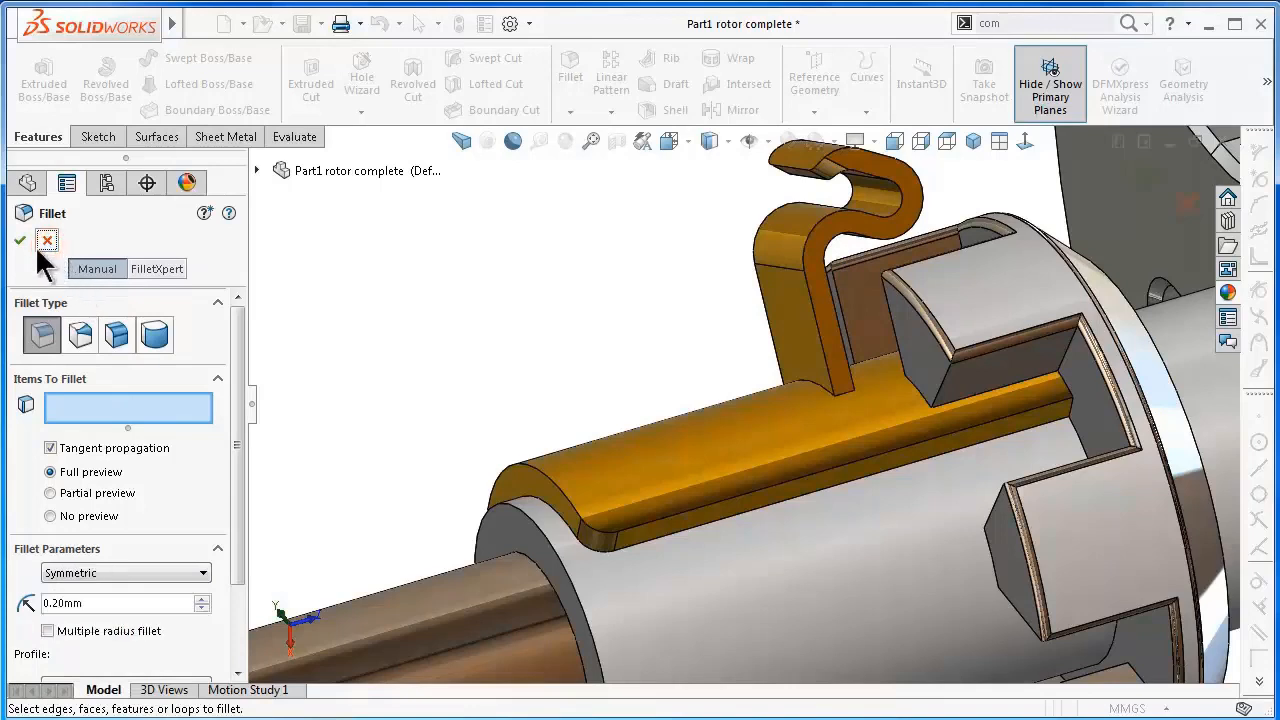
left_click_drag(92, 603, 63, 603)
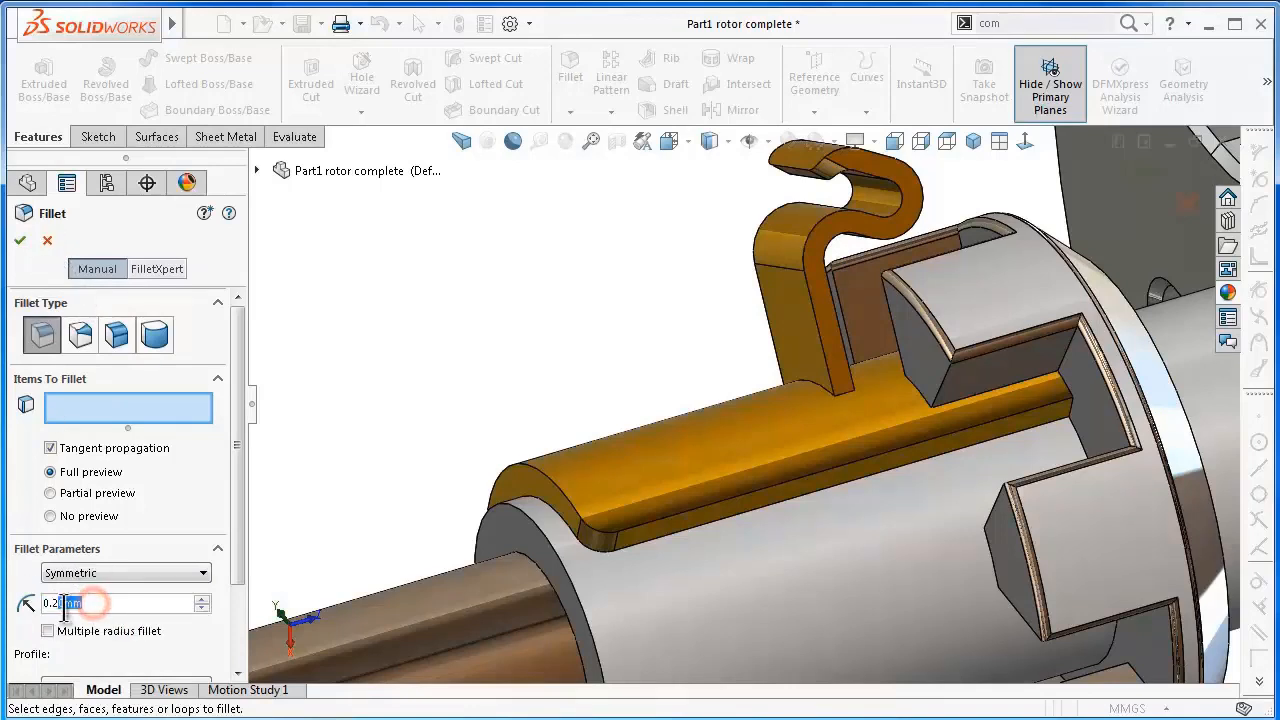
type("5")
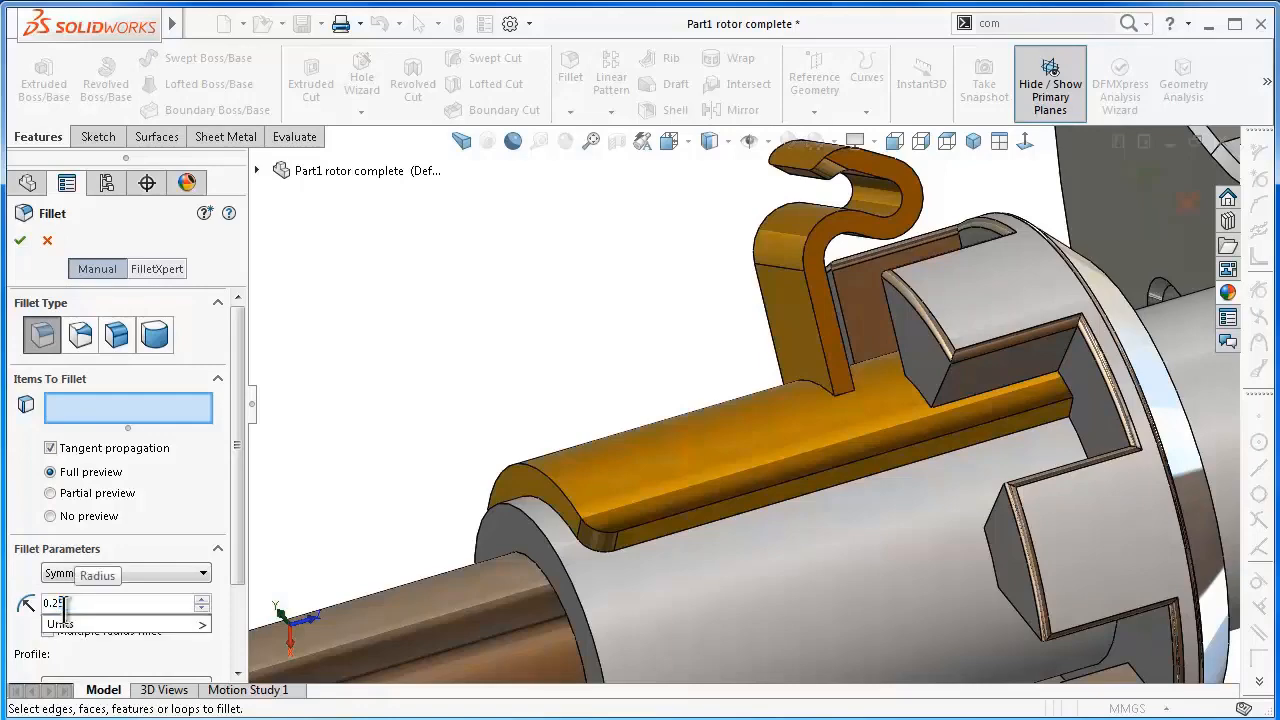
left_click(354, 469)
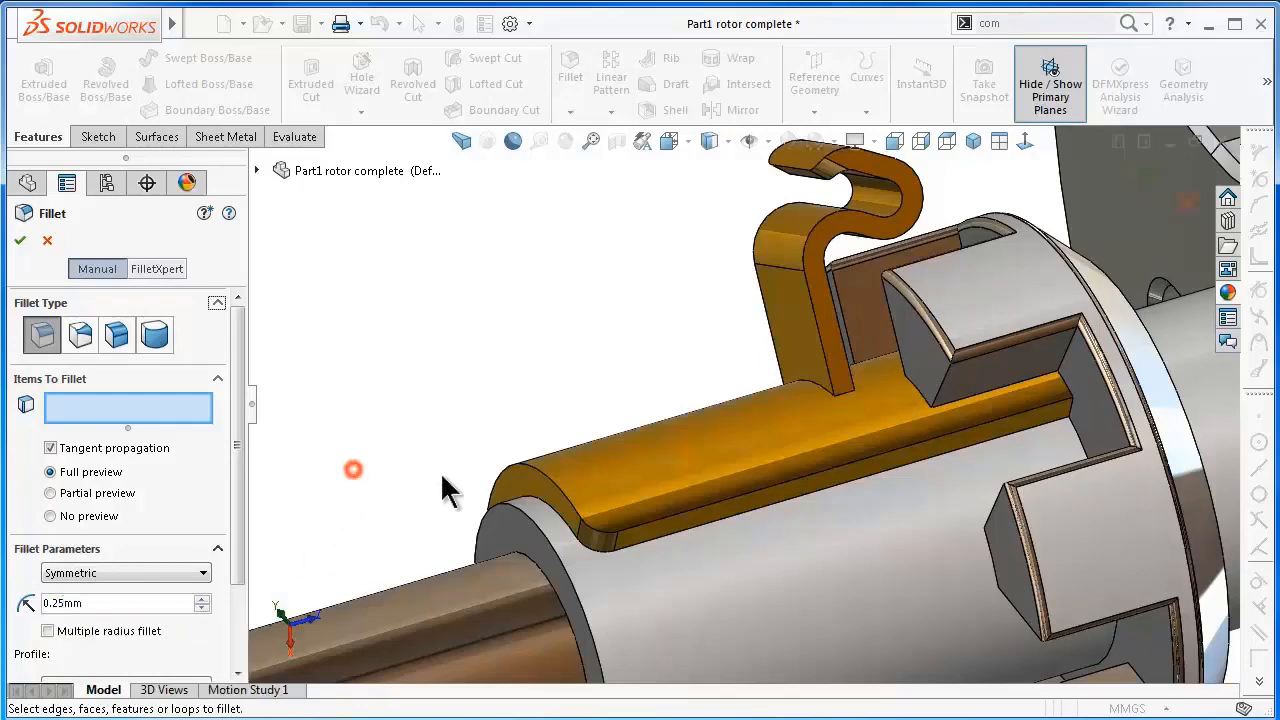
scroll(1126, 414, "down", 5)
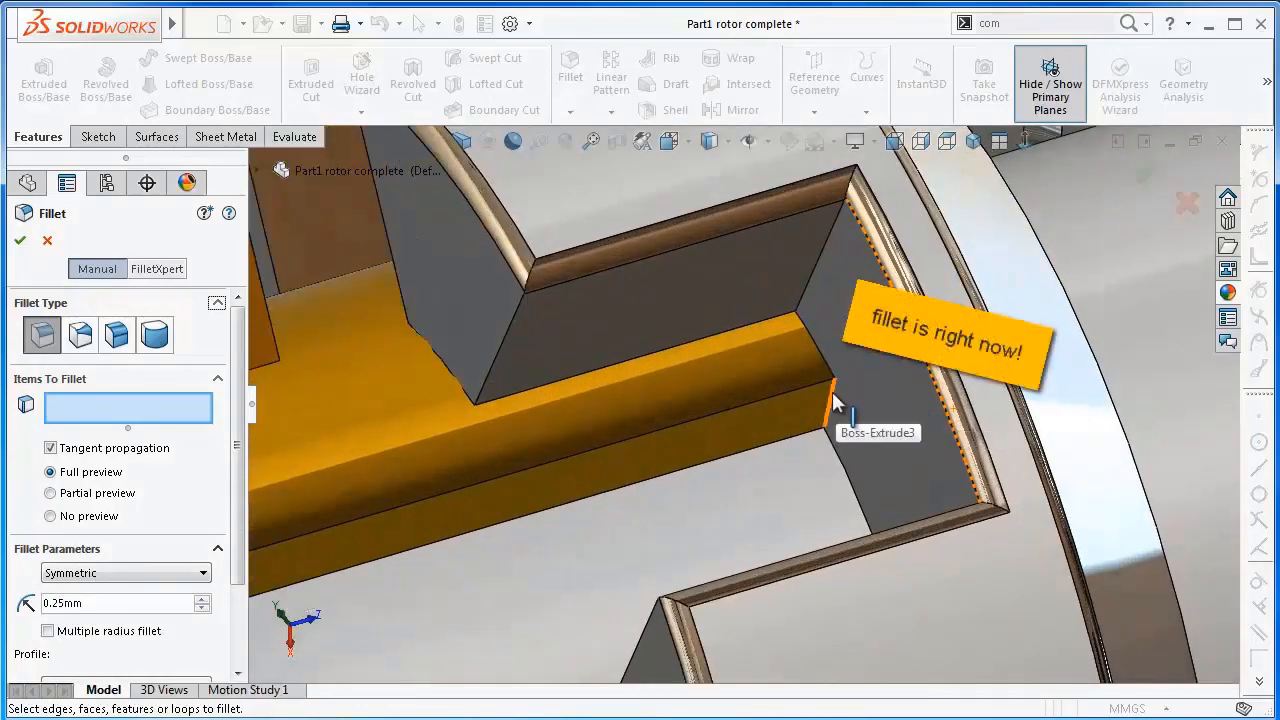
left_click(832, 400)
- Add the opposite short corner edge at the ring segment's hub end to the selection and complete the fillet
scroll(736, 393, "up", 3)
middle_click_drag(736, 393, 926, 469)
scroll(565, 430, "down", 5)
middle_click_drag(565, 426, 422, 317)
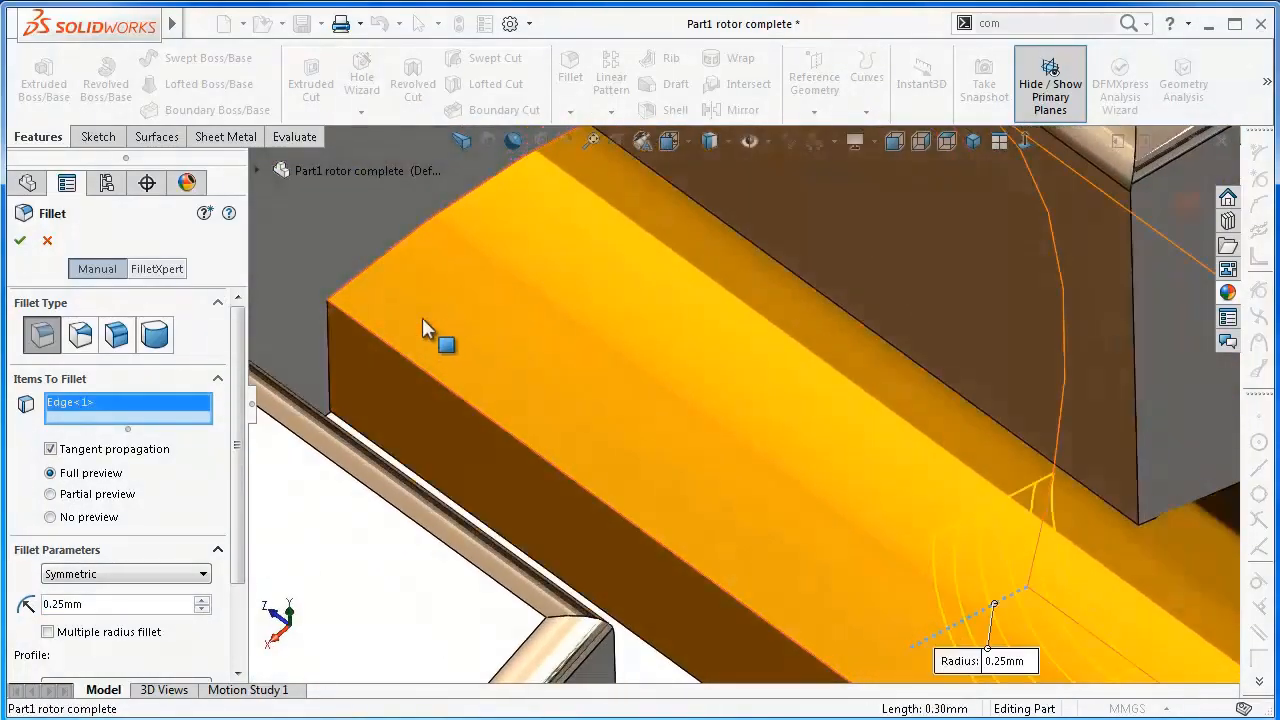
left_click(327, 312)
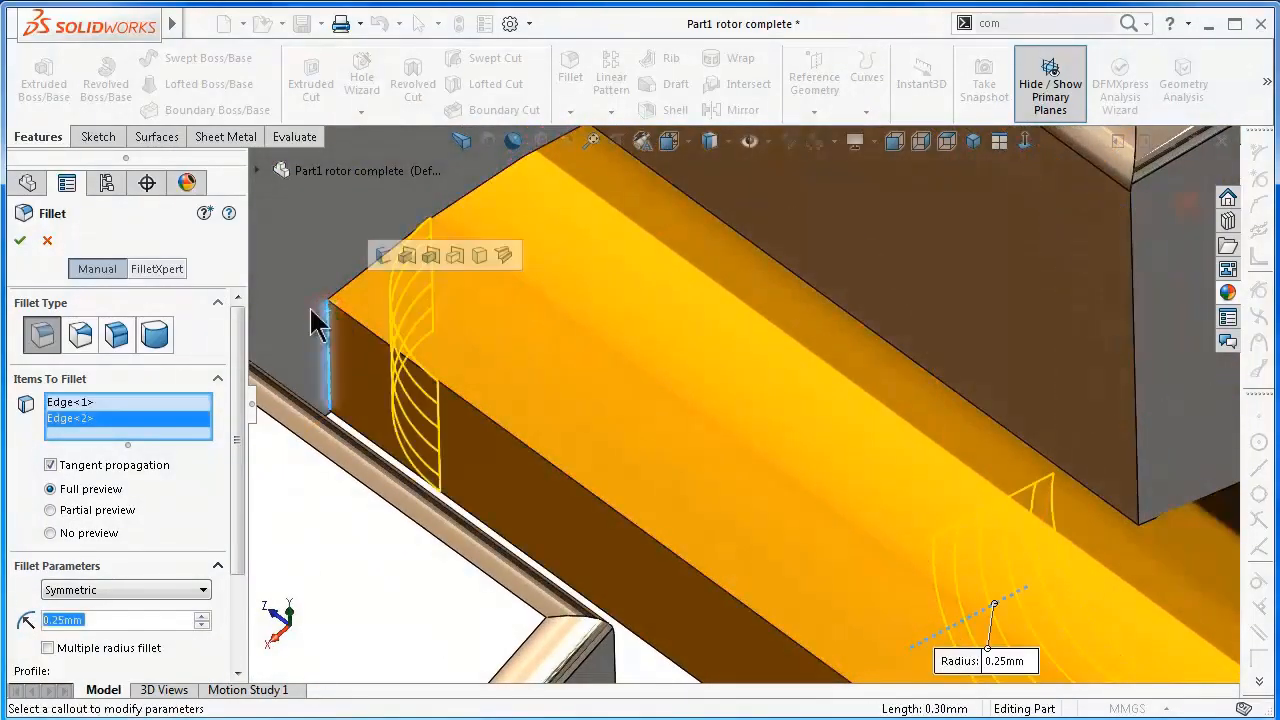
left_click(19, 240)
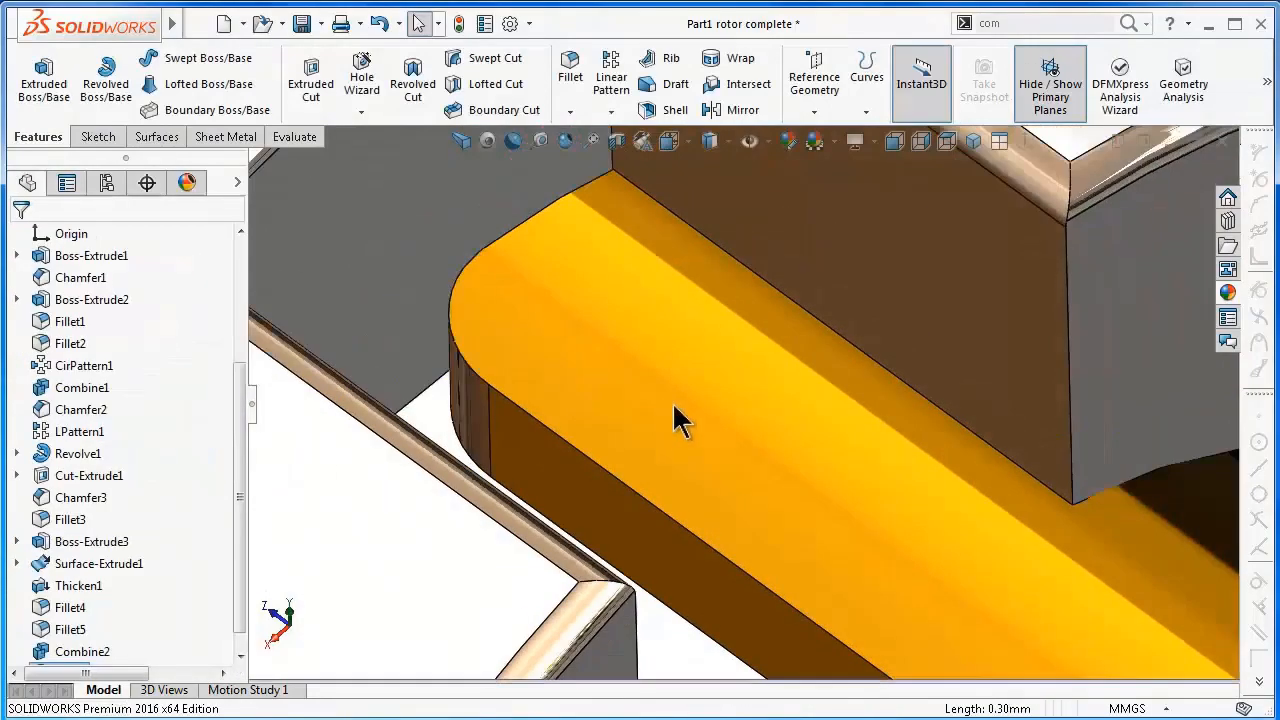
- Begin a 0.05 mm fillet around the hook's narrow side face and the ring segment's curved outer end face
scroll(674, 423, "up", 5)
middle_click_drag(703, 375, 549, 366)
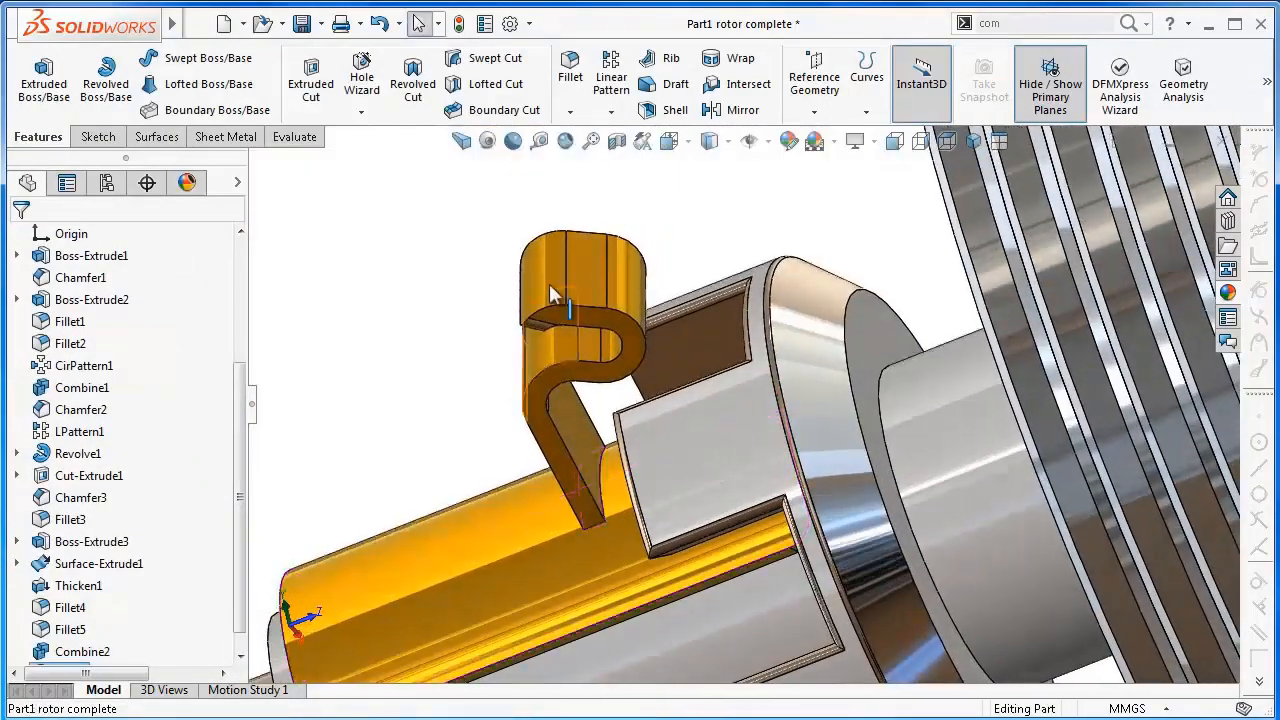
left_click(572, 78)
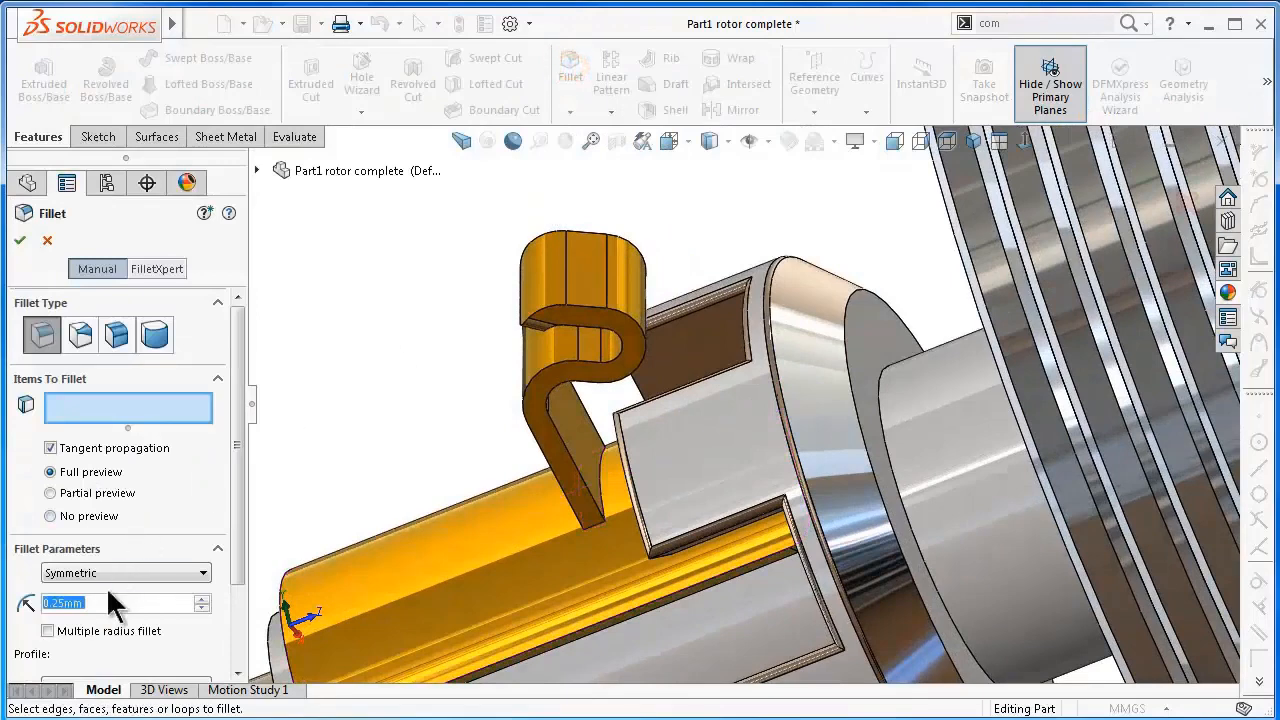
type("0.05")
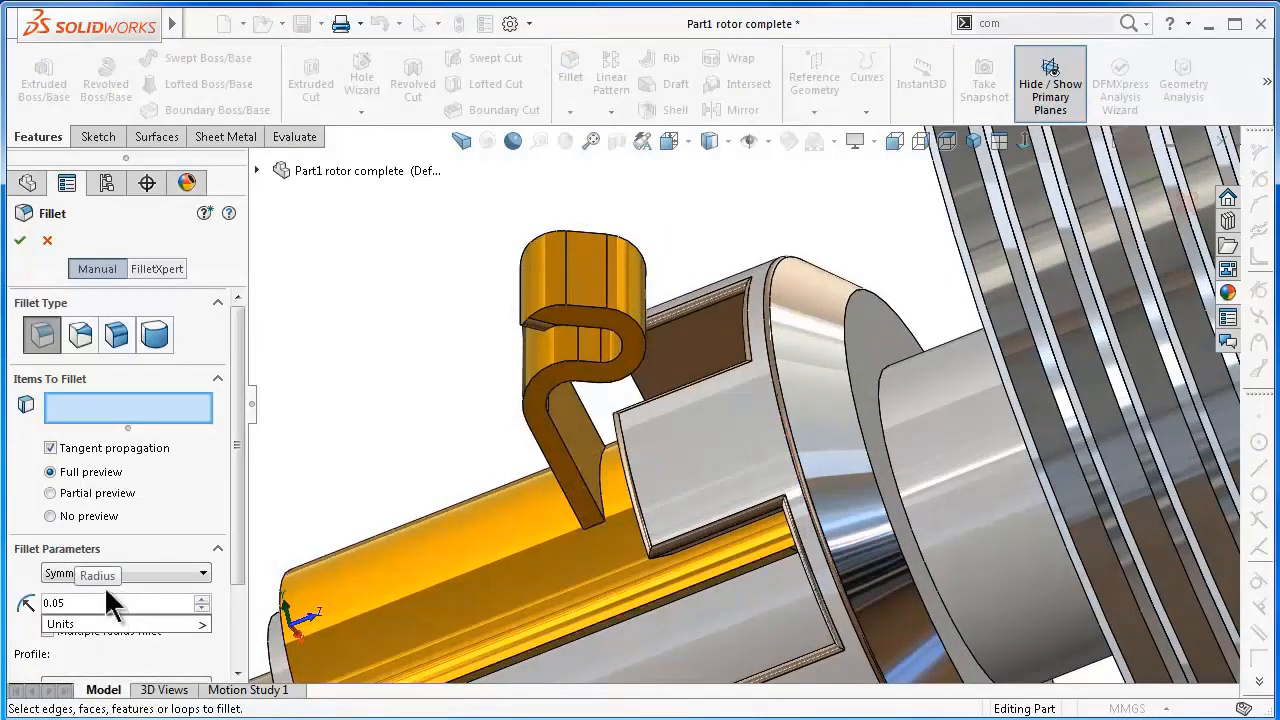
left_click(558, 462)
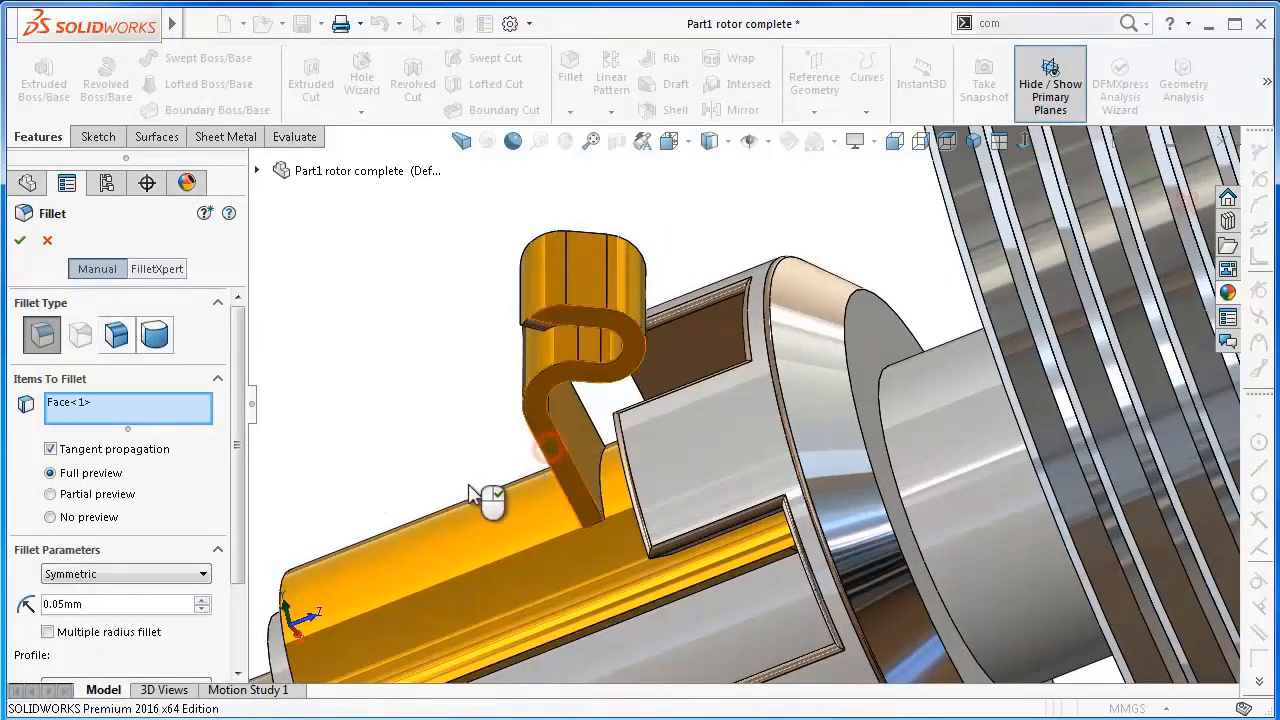
middle_click_drag(541, 498, 466, 574)
left_click(418, 605)
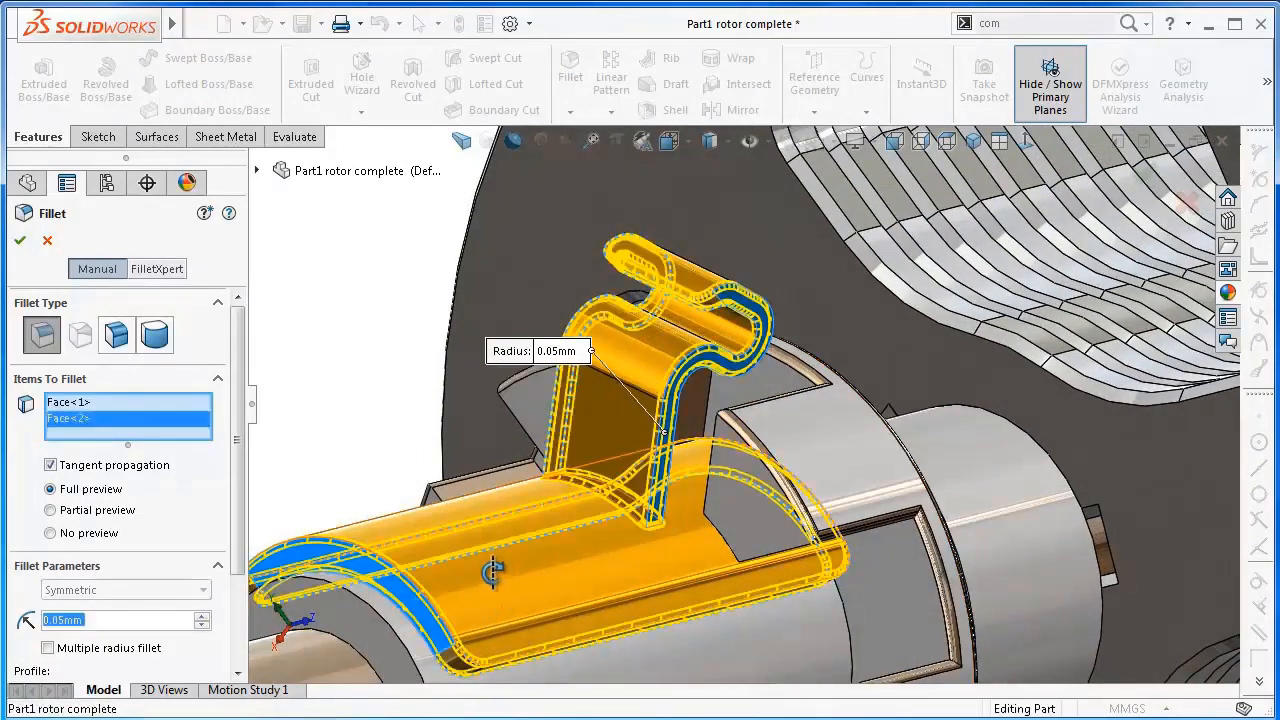
middle_click_drag(497, 566, 443, 543)
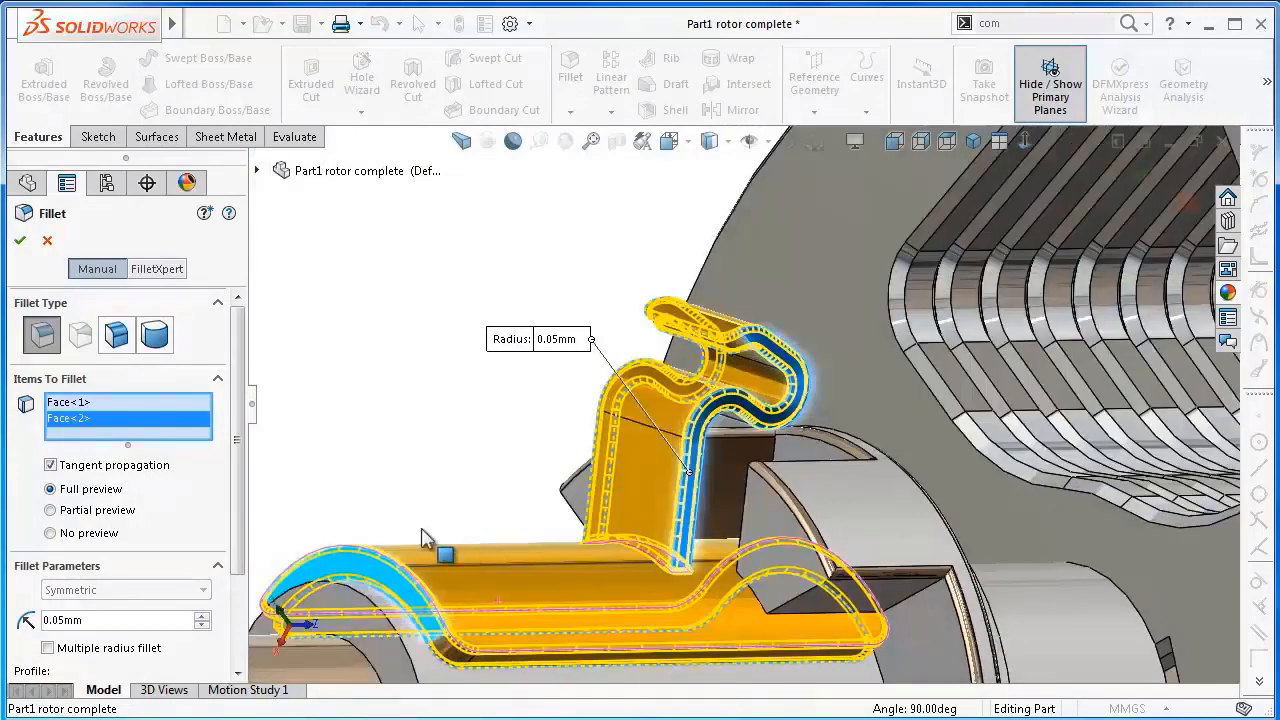